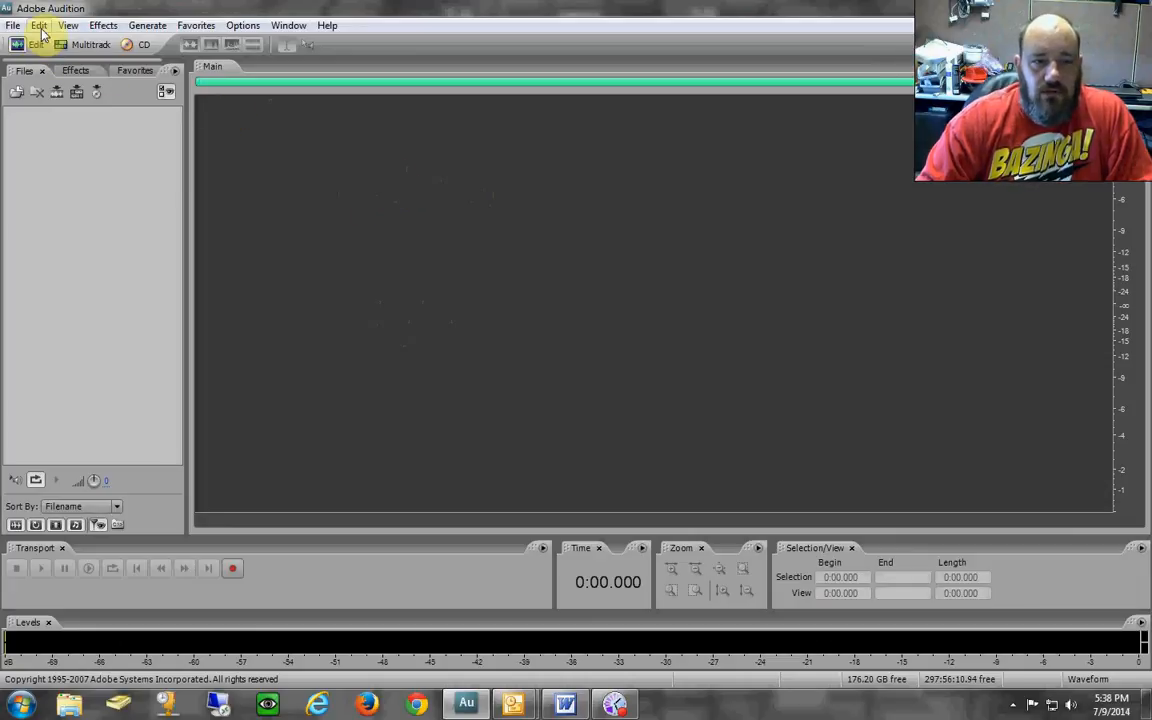
Switch between the Multitrack and Edit views to compare their layouts, finishing in the Edit view.
{"action": "left_click", "coordinate": [75, 44]}
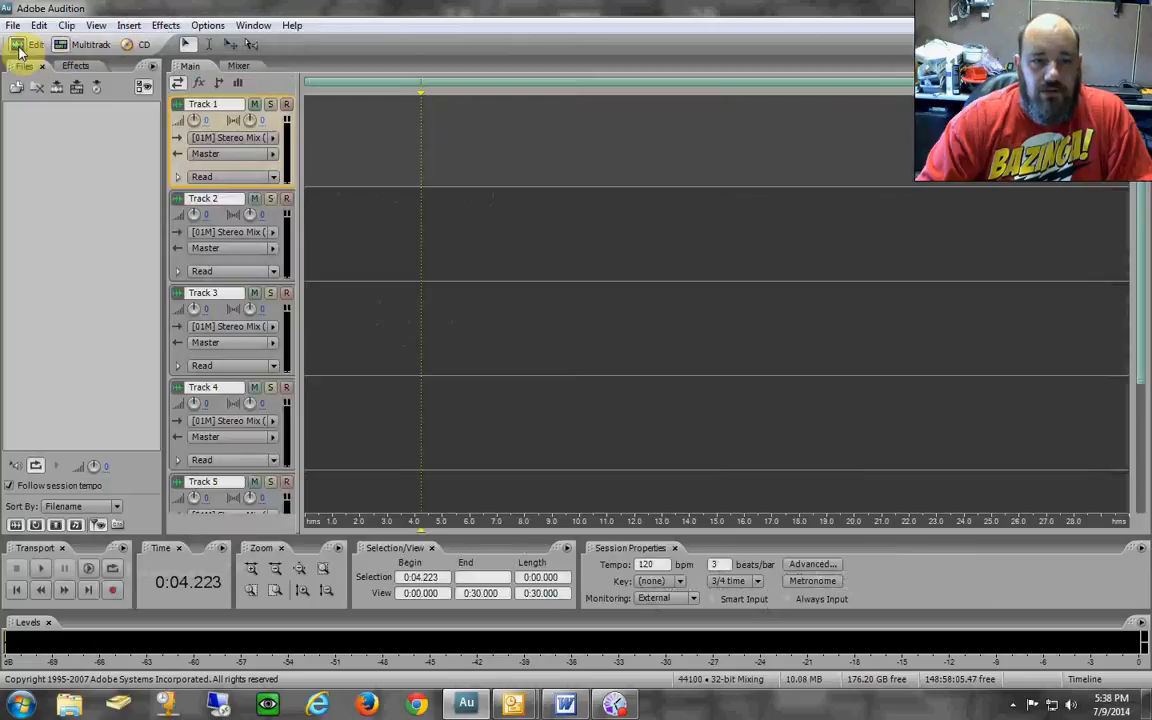
{"action": "left_click", "coordinate": [19, 47]}
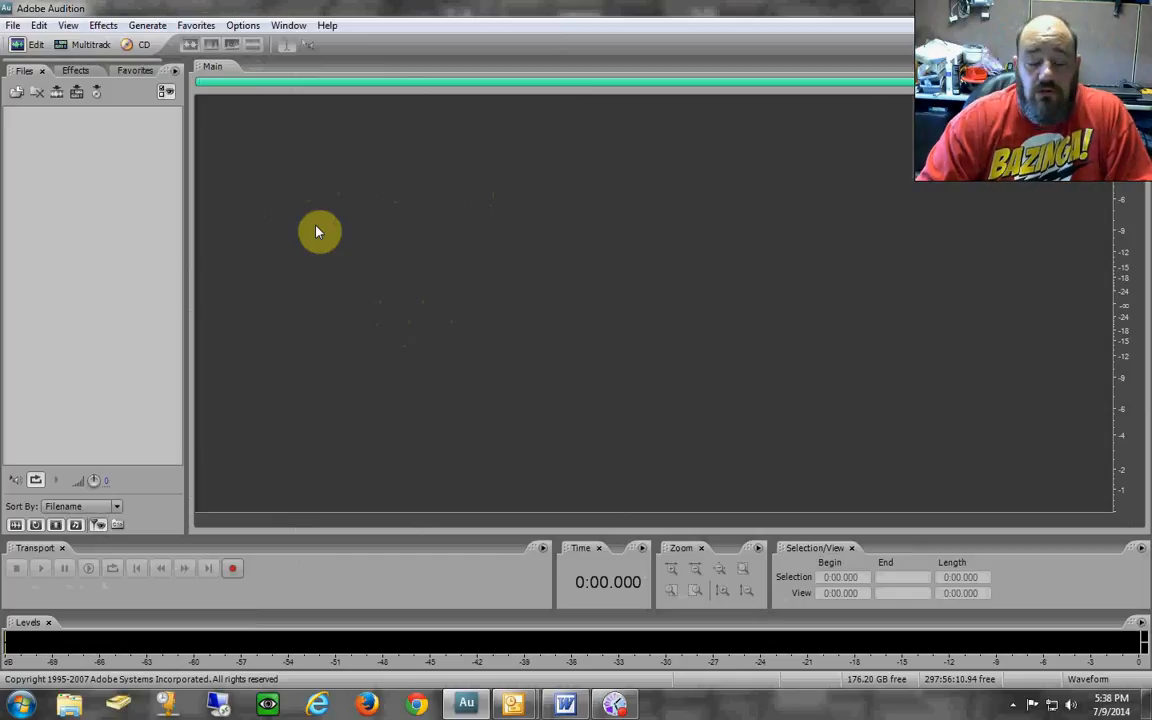
{"action": "left_click", "coordinate": [157, 207]}
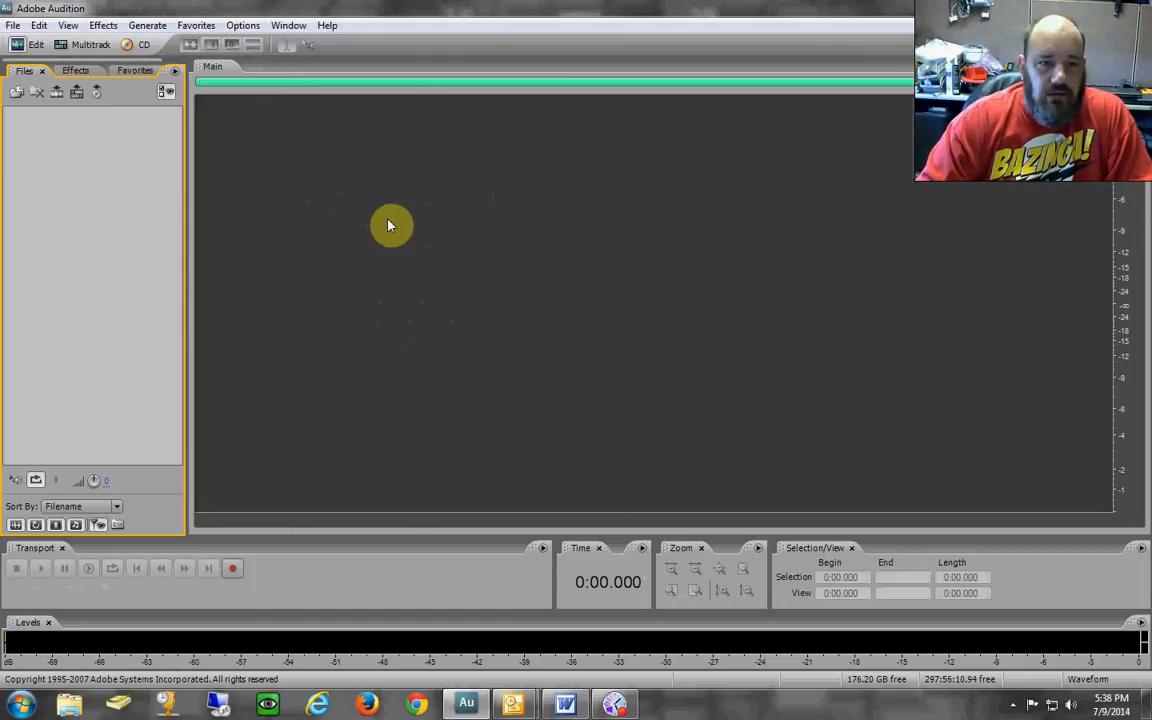
{"action": "left_click", "coordinate": [66, 45]}
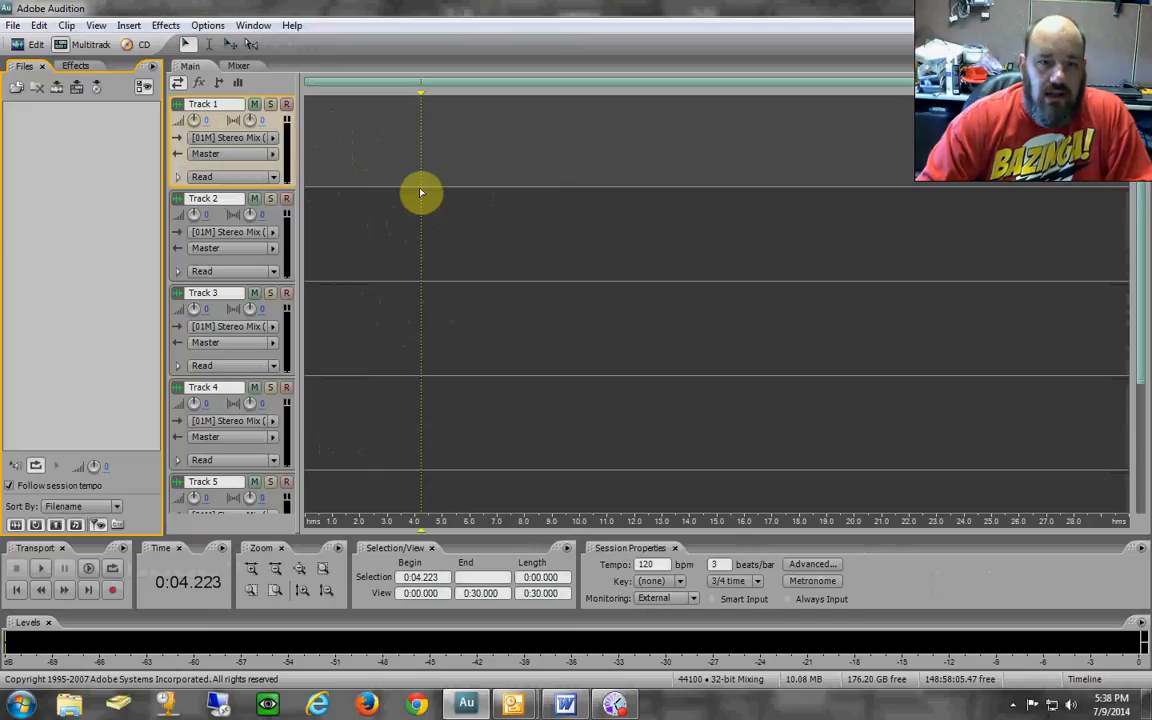
{"action": "left_click", "coordinate": [30, 45]}
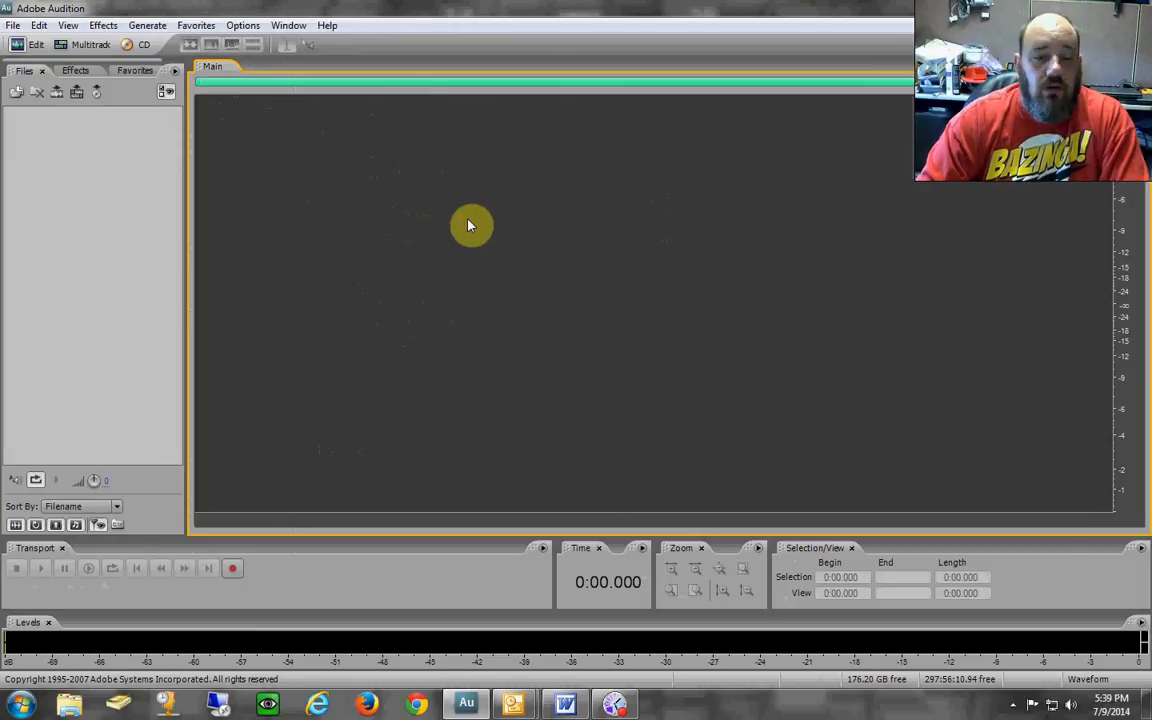
Cycle through the Multitrack, CD and Edit views, finishing in the Edit view.
{"action": "left_click", "coordinate": [68, 25]}
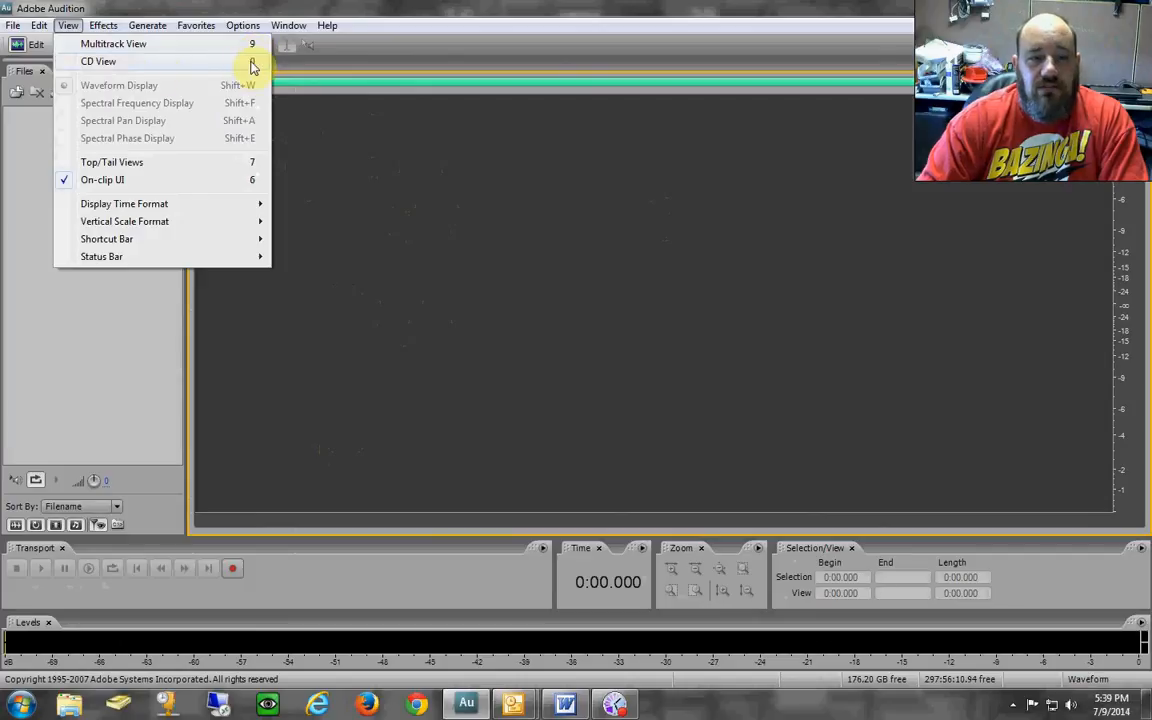
{"action": "left_click", "coordinate": [328, 191]}
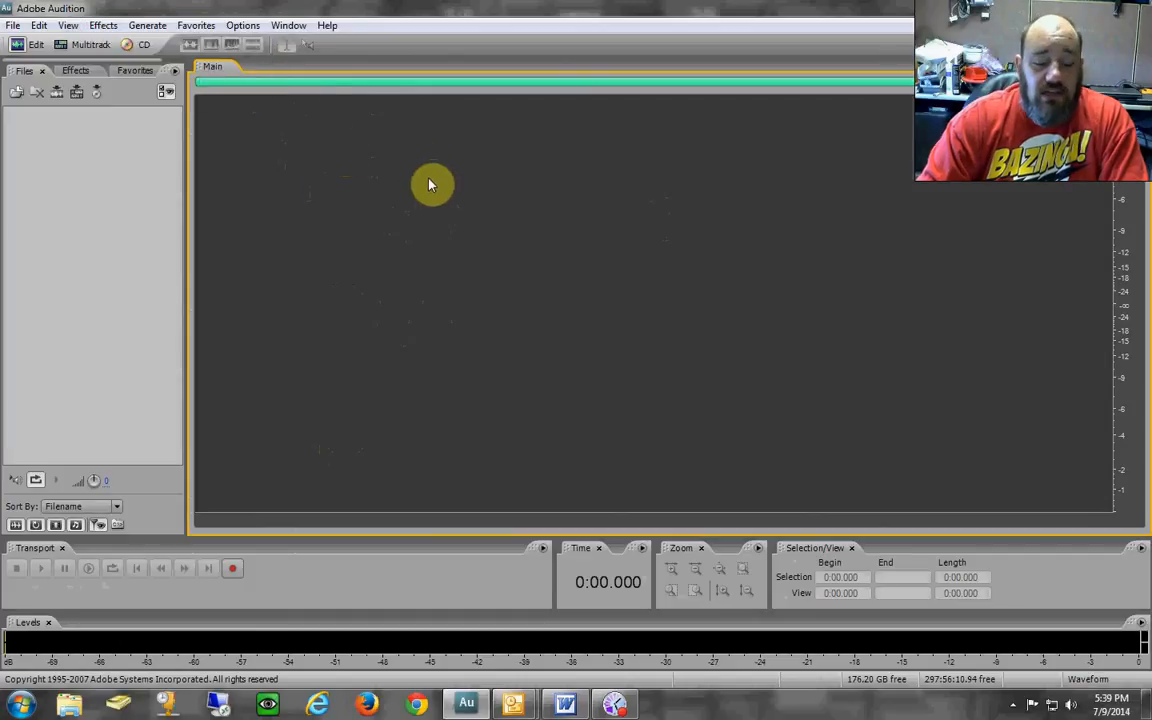
{"action": "key", "text": "9"}
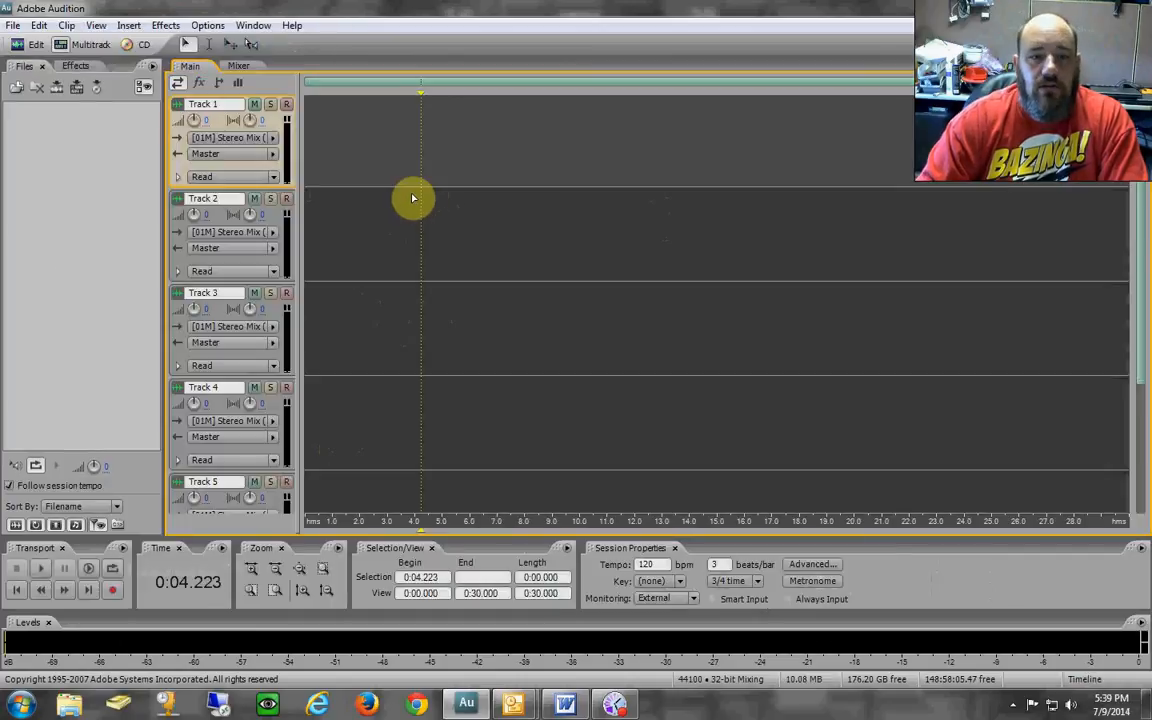
{"action": "key", "text": "0"}
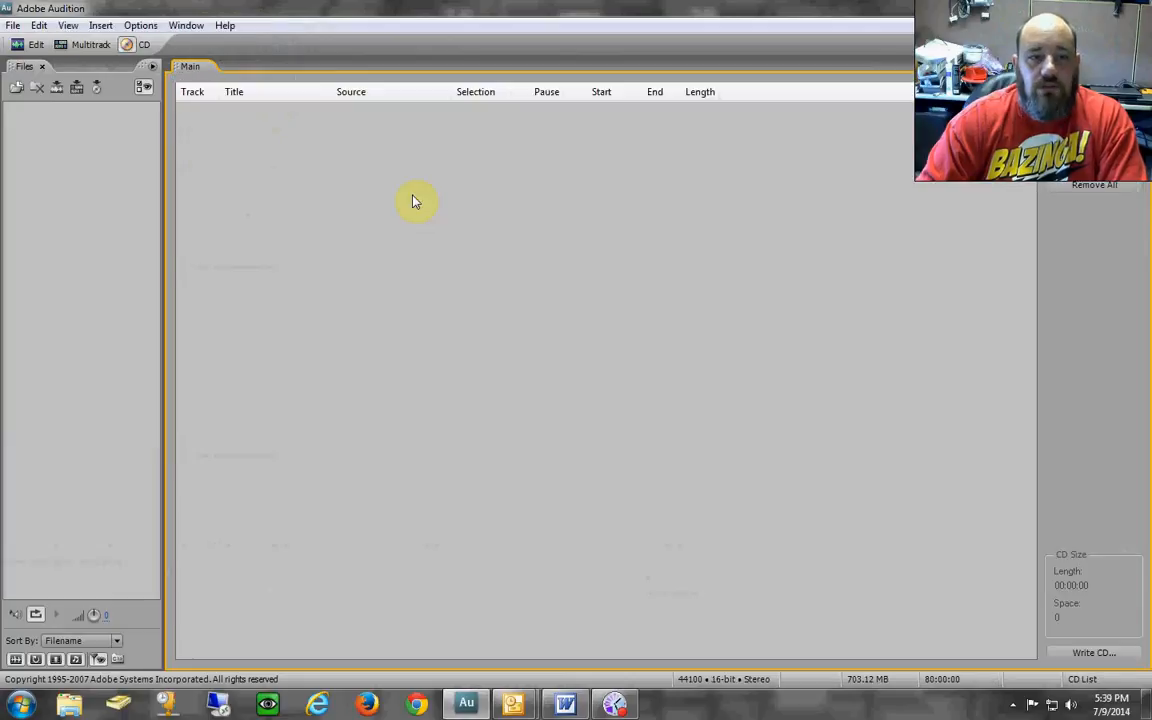
{"action": "key", "text": "9"}
{"action": "key", "text": "8"}
{"action": "key", "text": "9"}
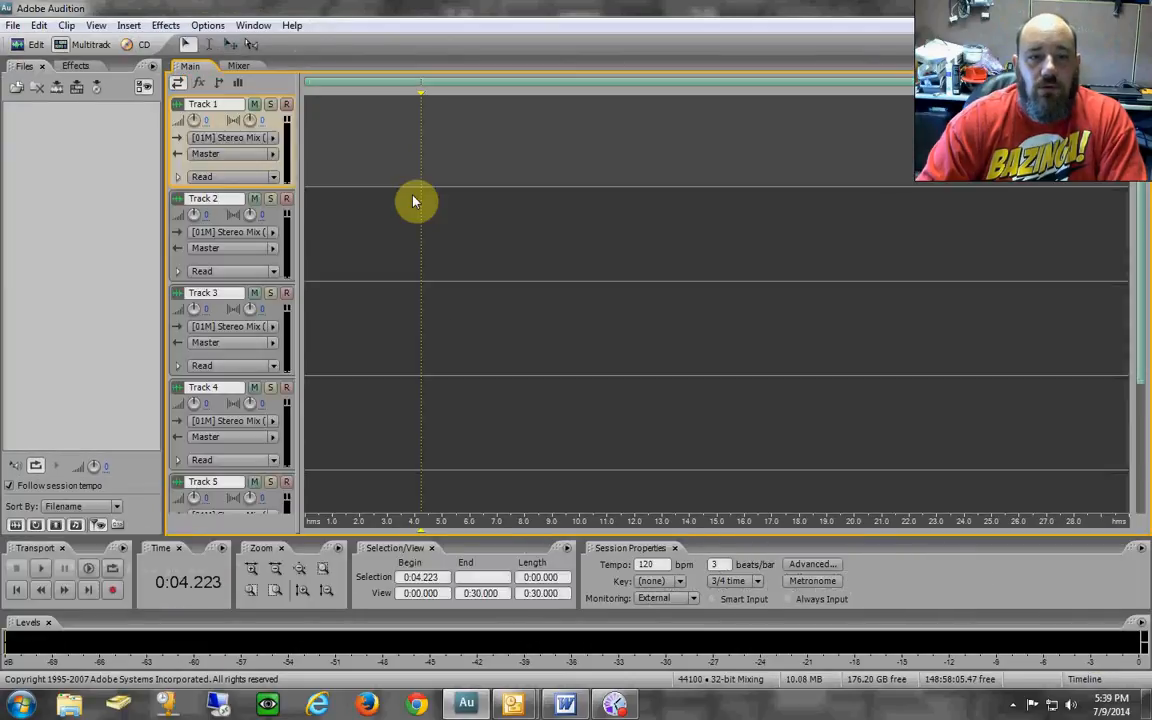
{"action": "key", "text": "8"}
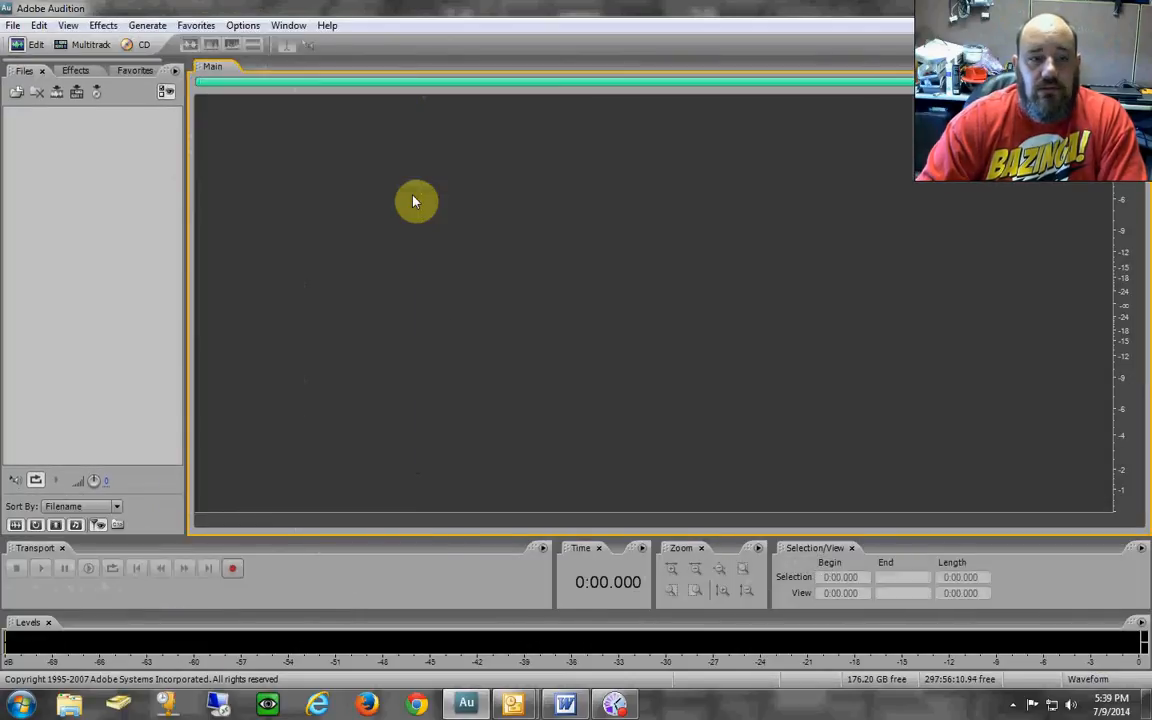
{"action": "key", "text": "9"}
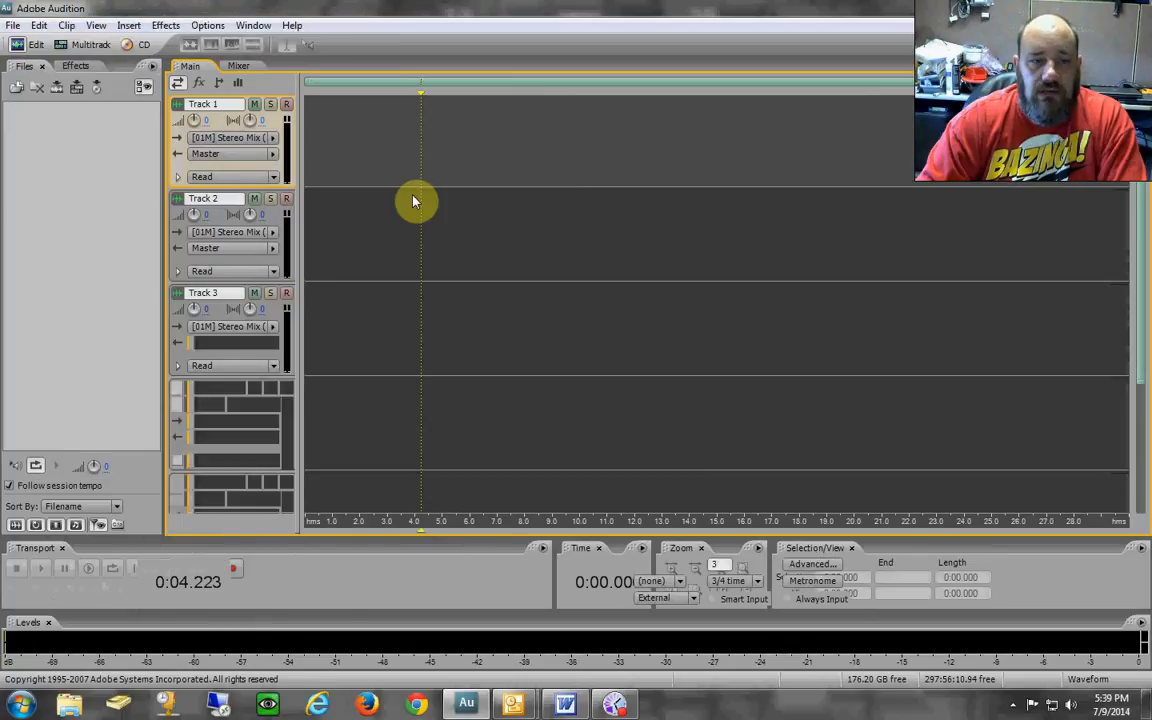
{"action": "key", "text": "0"}
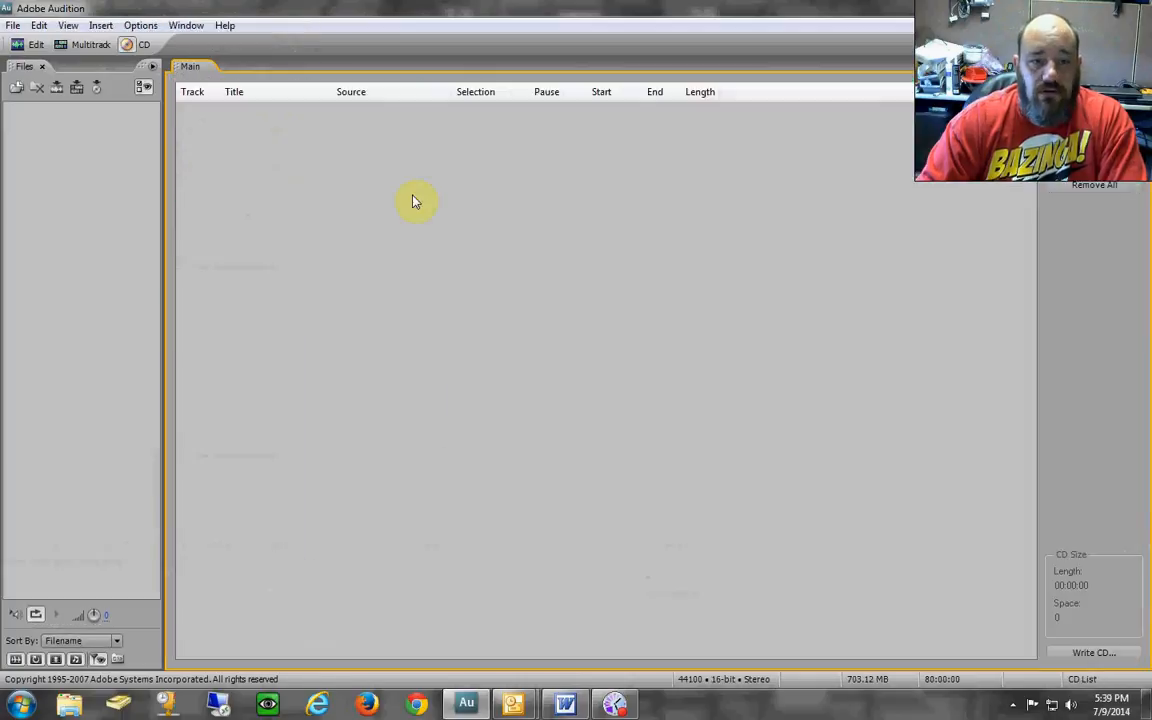
{"action": "key", "text": "8"}
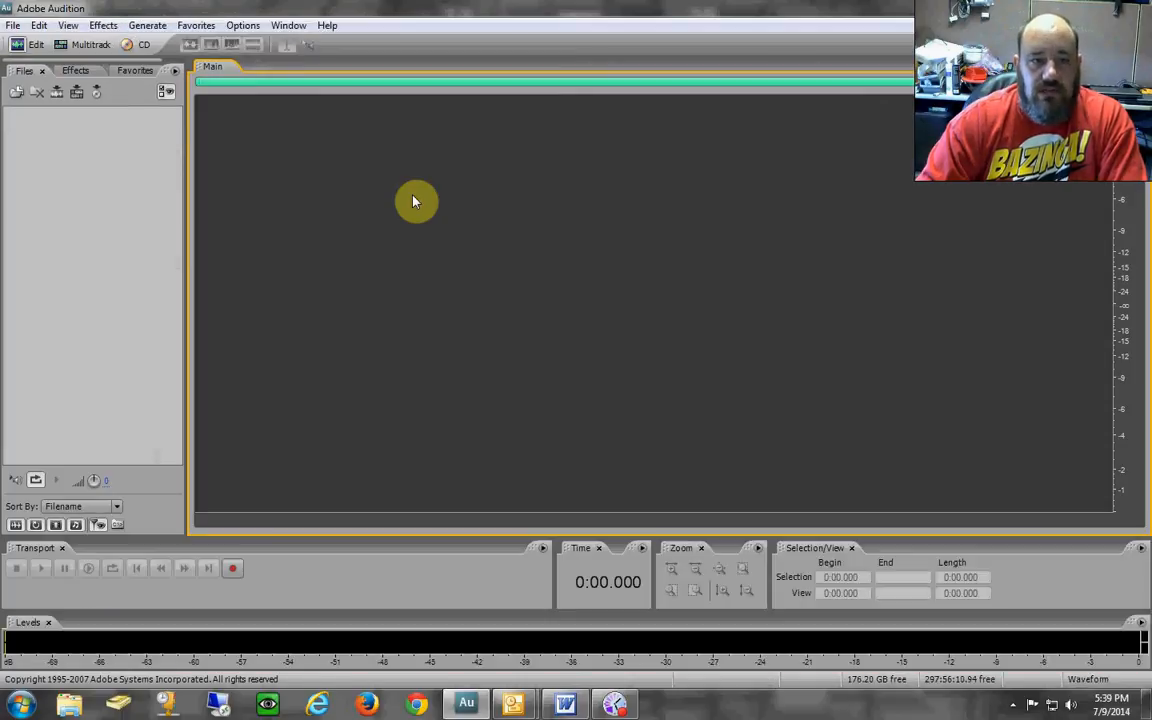
{"action": "left_click", "coordinate": [160, 175]}
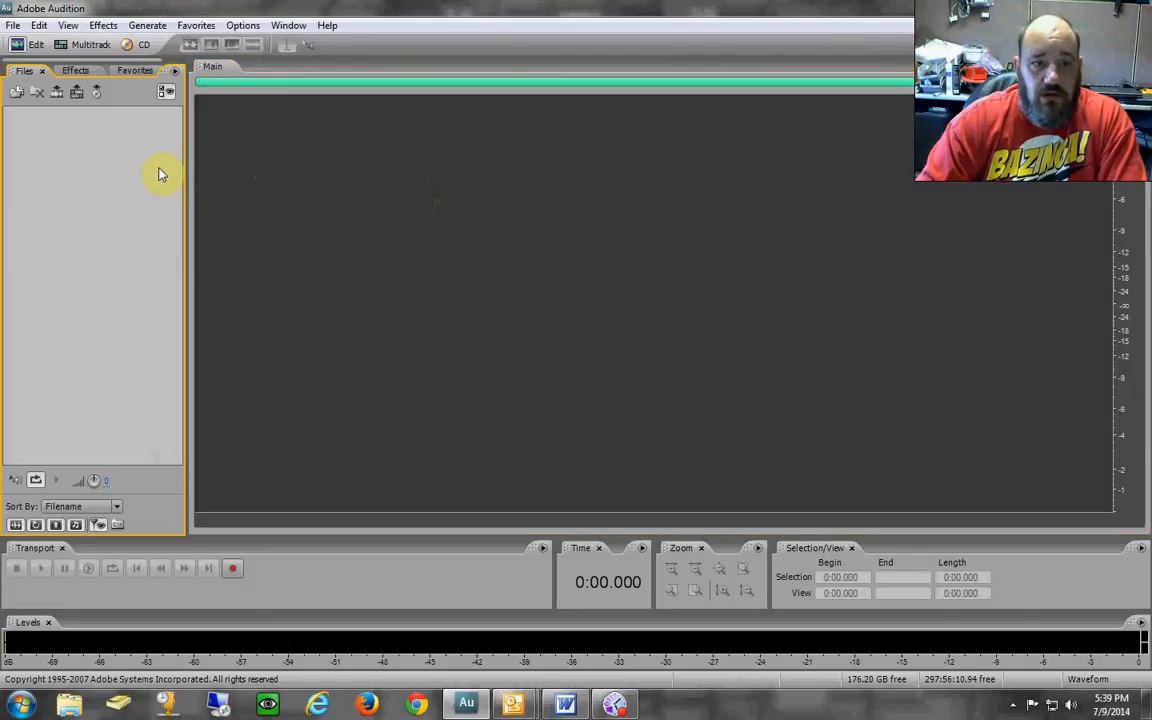
{"action": "left_click", "coordinate": [270, 175]}
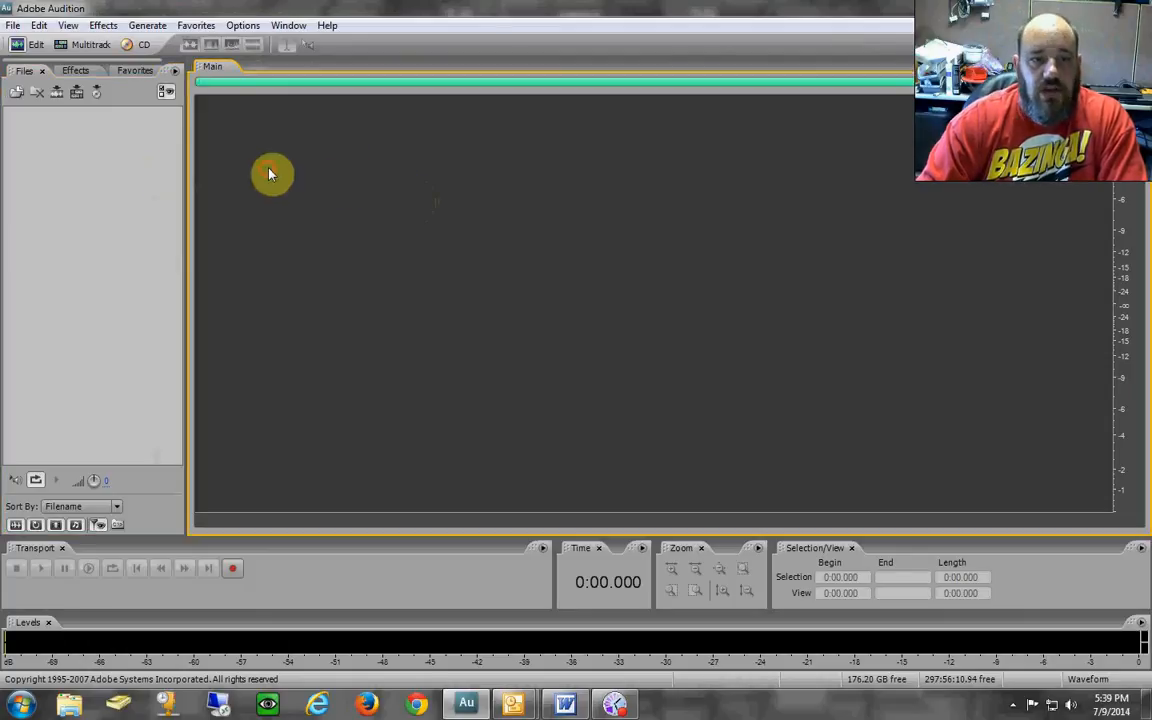
{"action": "left_click", "coordinate": [110, 162]}
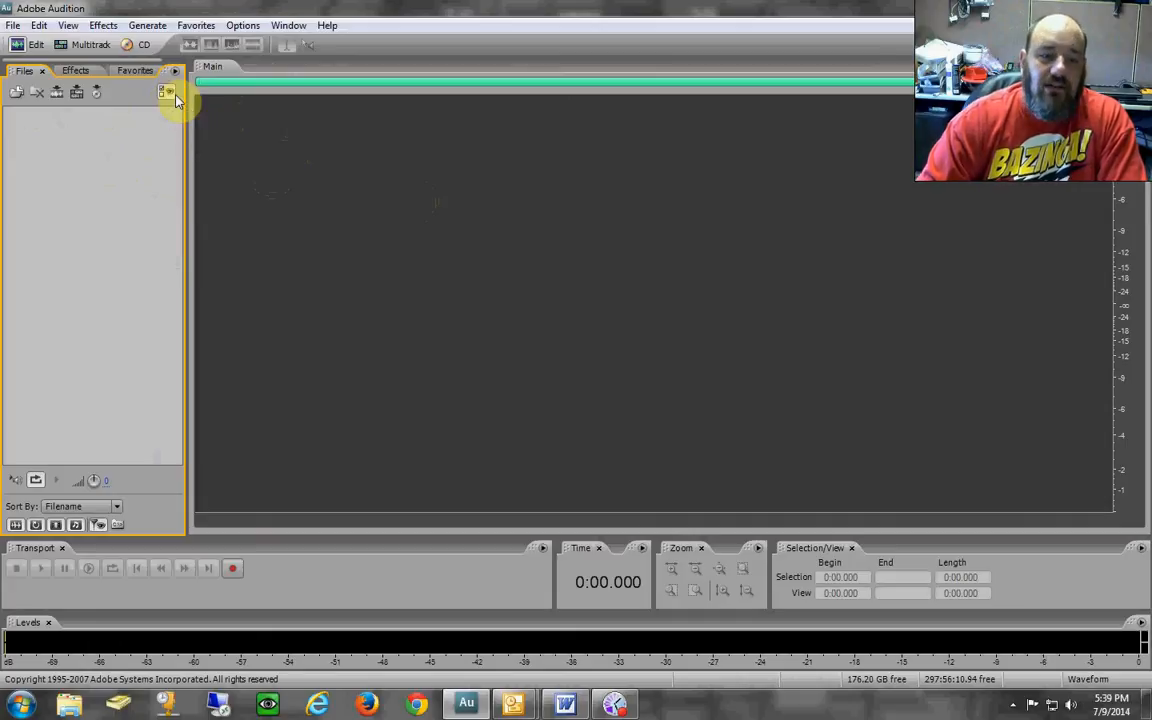
{"action": "left_click", "coordinate": [44, 27]}
{"action": "left_click", "coordinate": [45, 28]}
{"action": "left_click", "coordinate": [43, 27]}
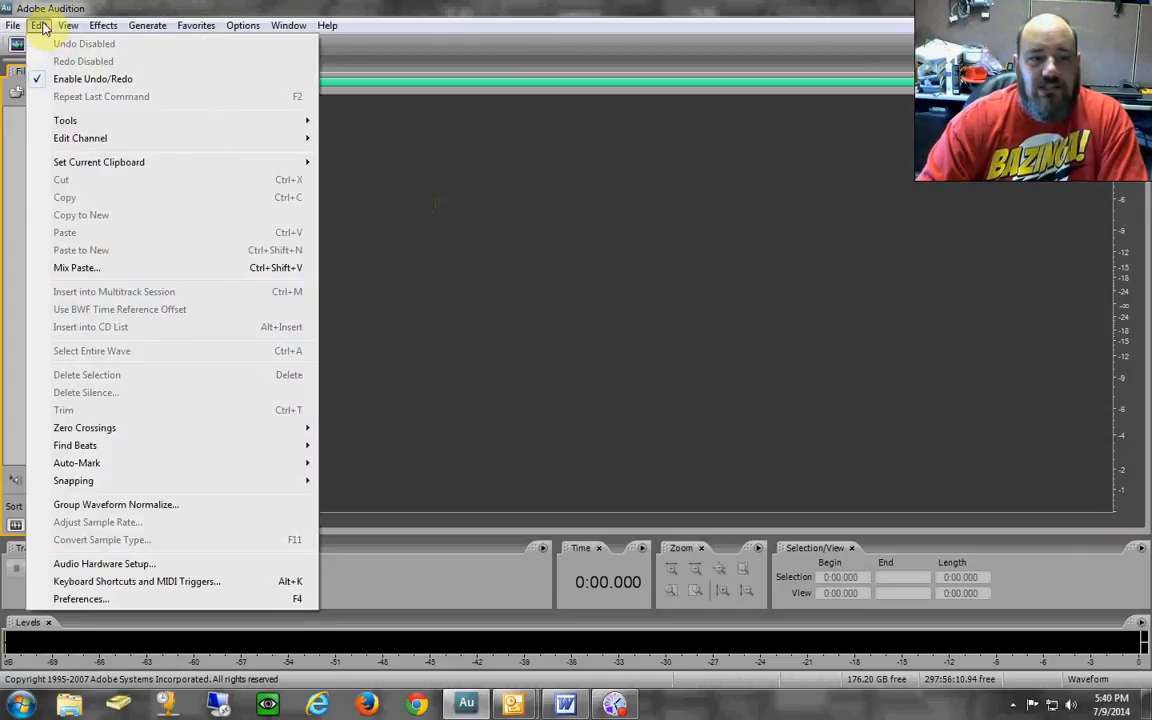
{"action": "mouse_move", "coordinate": [66, 25]}
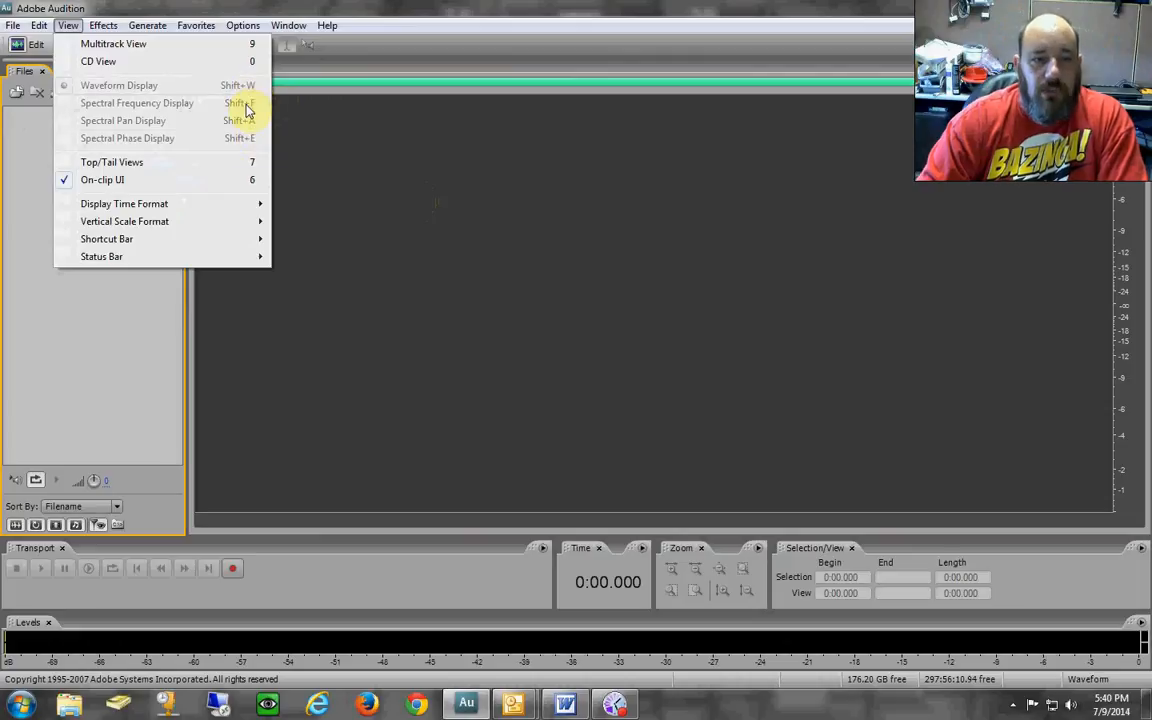
{"action": "mouse_move", "coordinate": [103, 26]}
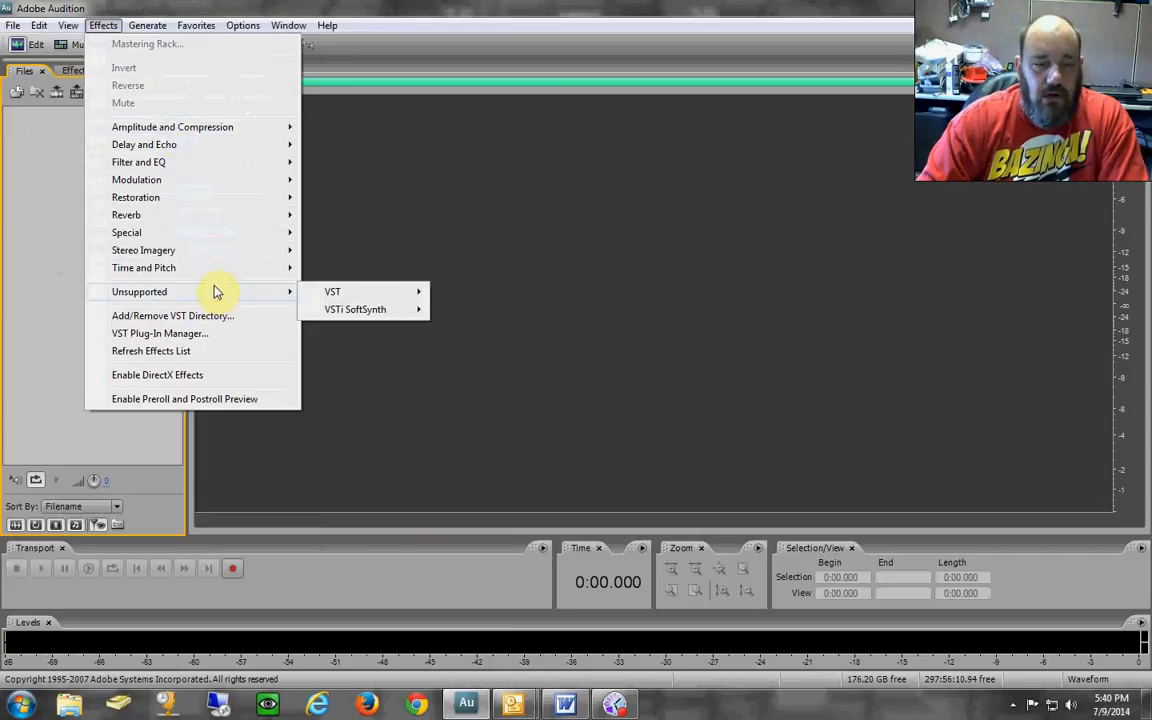
{"action": "mouse_move", "coordinate": [196, 27]}
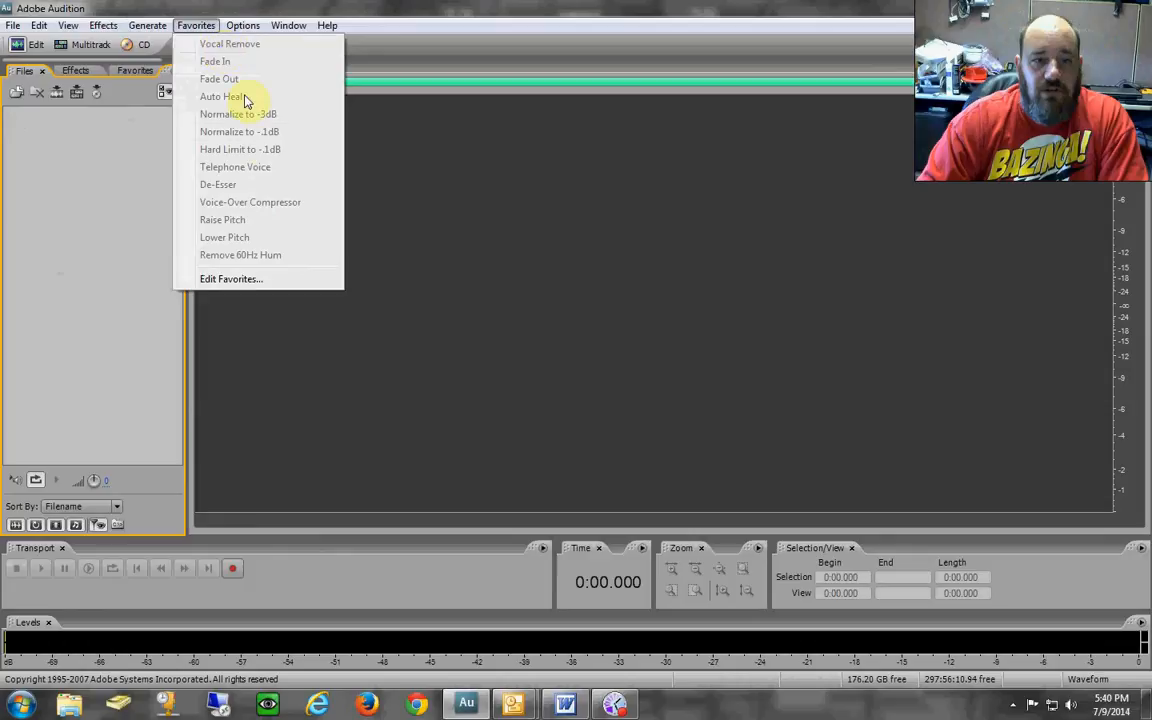
{"action": "mouse_move", "coordinate": [239, 33]}
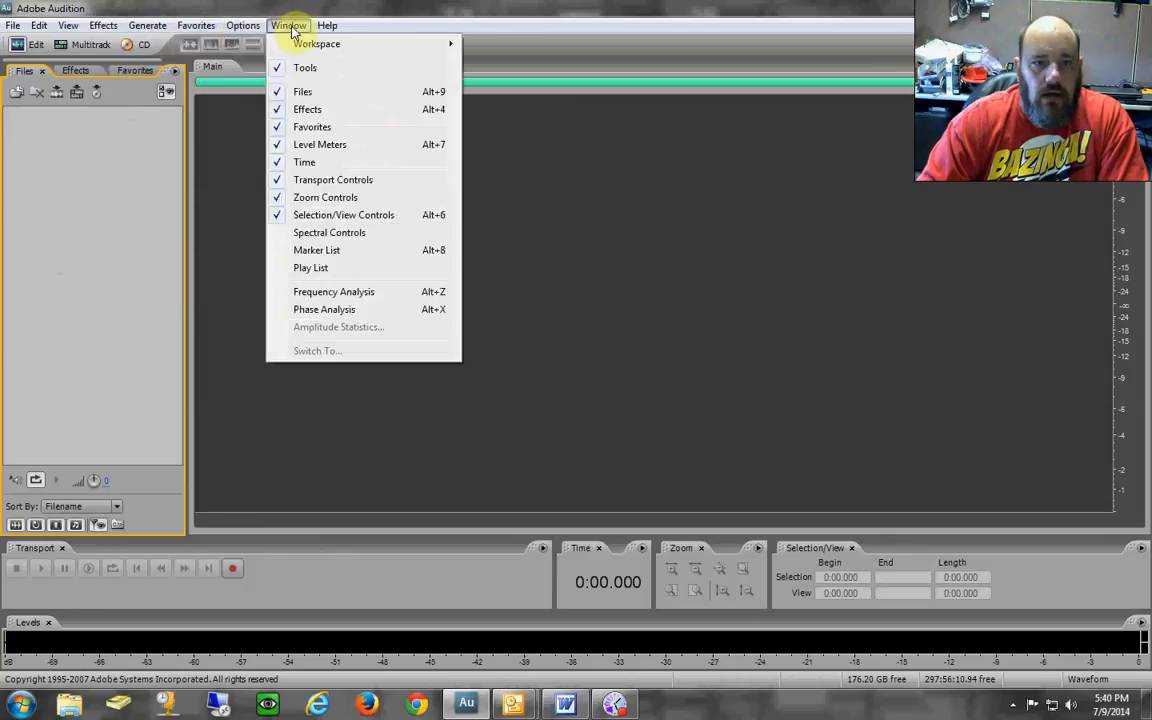
{"action": "mouse_move", "coordinate": [285, 28]}
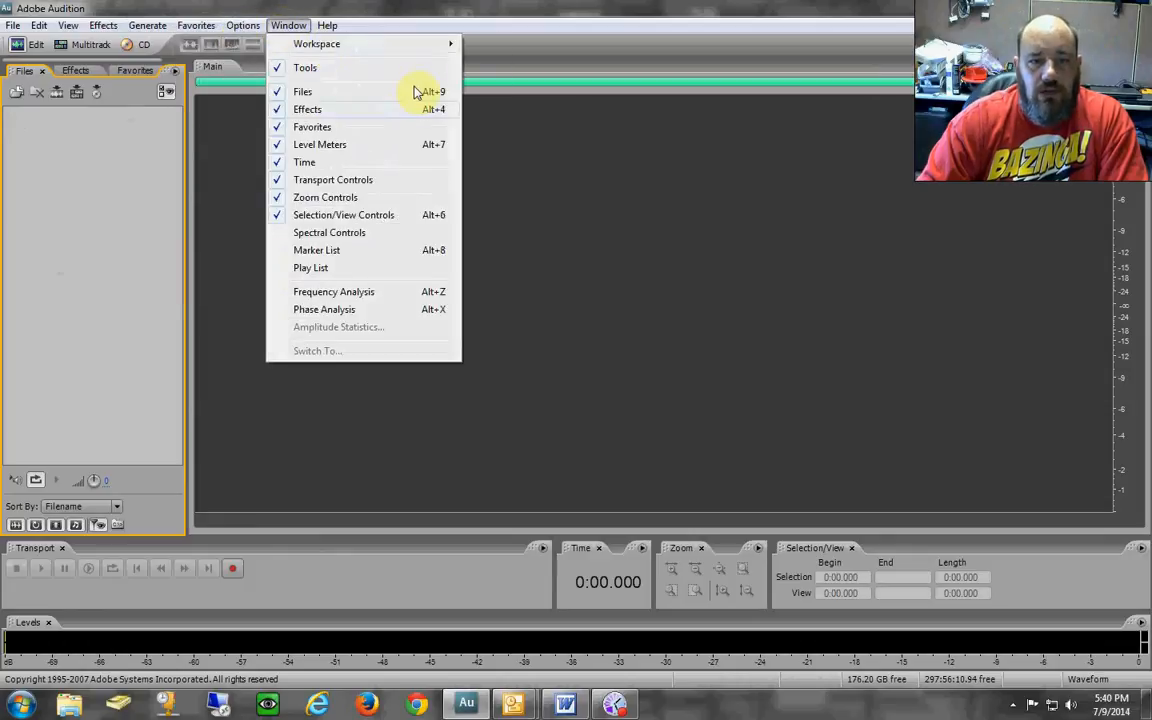
{"action": "mouse_move", "coordinate": [424, 50]}
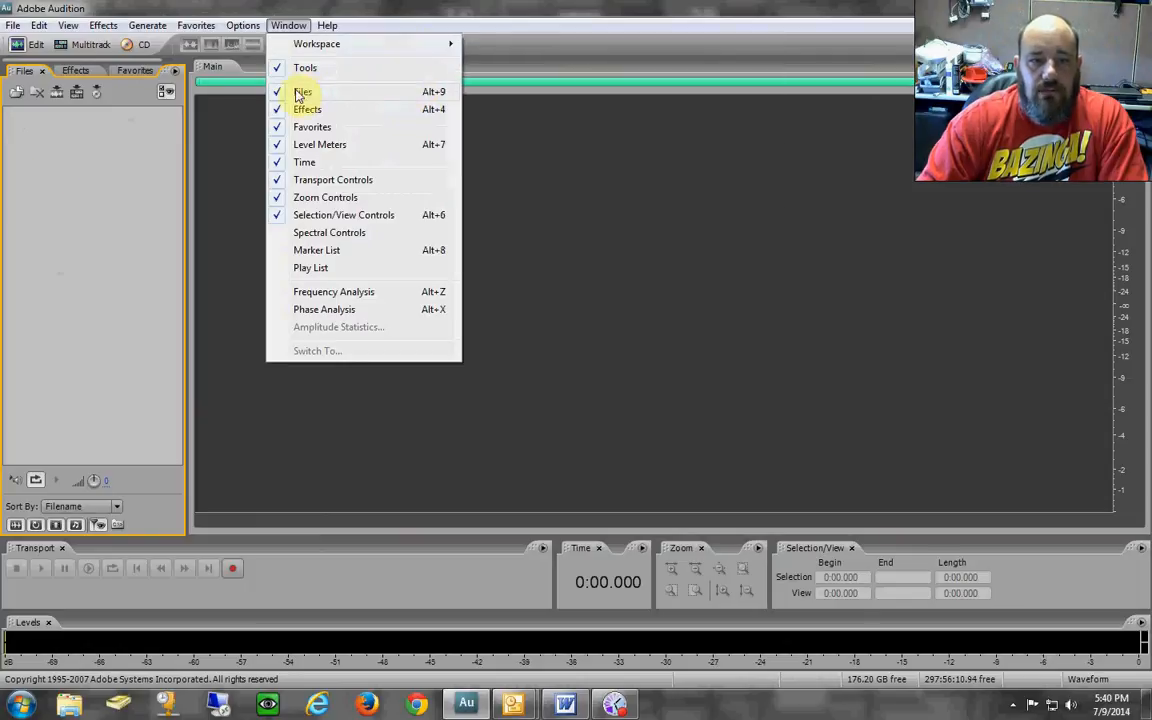
{"action": "left_click", "coordinate": [51, 166]}
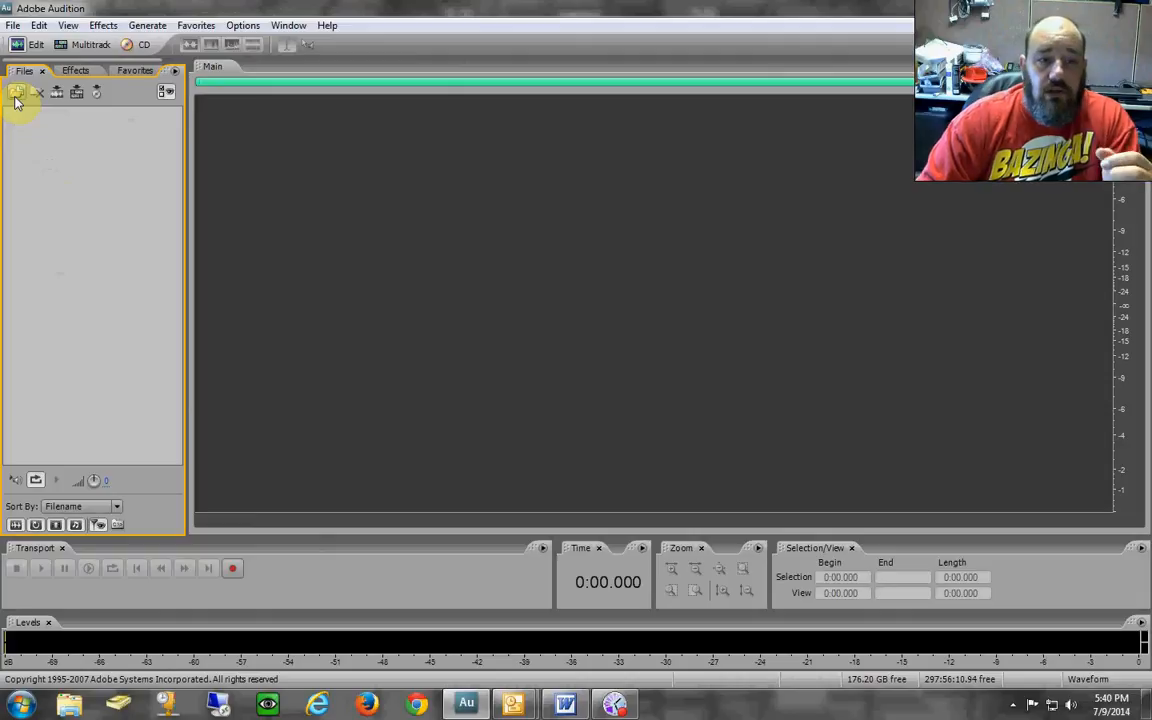
{"action": "double_click", "coordinate": [100, 168]}
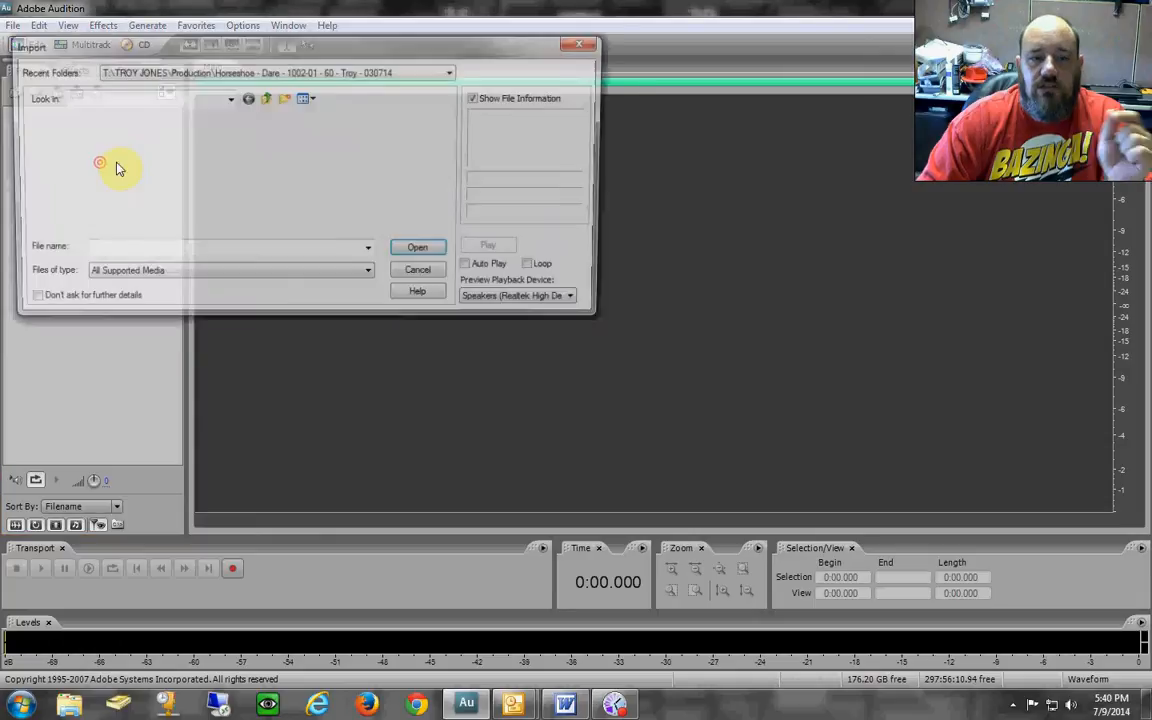
{"action": "left_click", "coordinate": [262, 97]}
{"action": "left_click", "coordinate": [431, 306]}
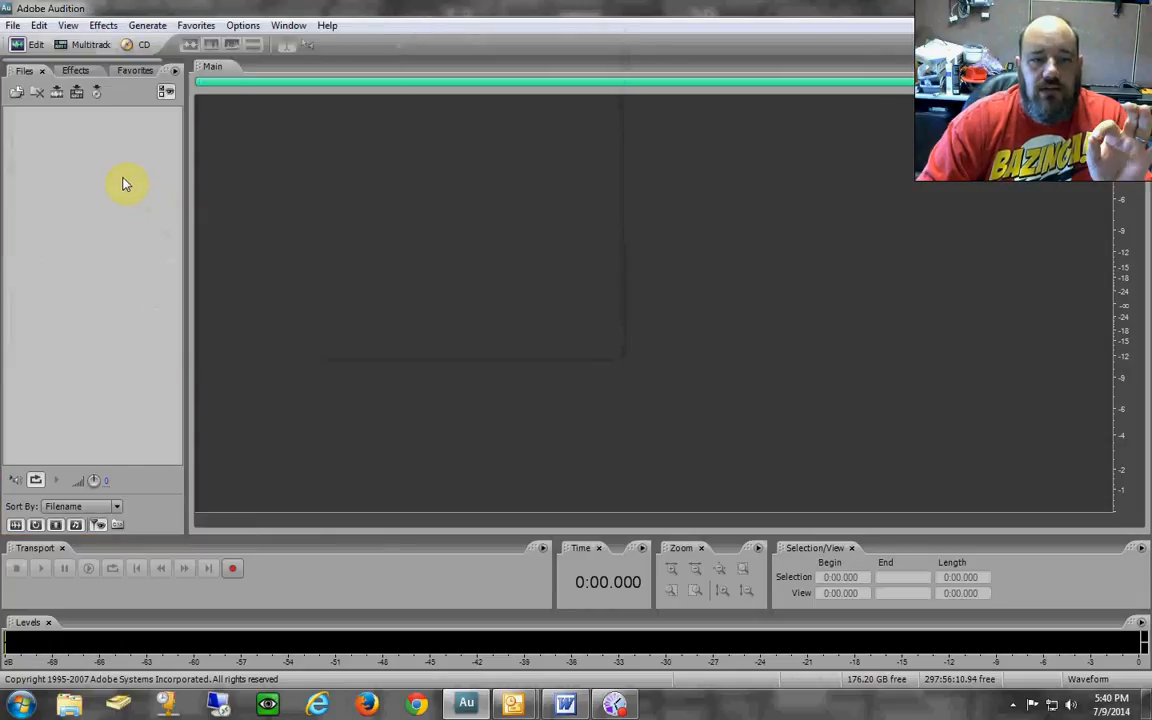
Import the audio file KT074_23.mp3 from the 1226 project folder inside the Production folder.
{"action": "double_click", "coordinate": [124, 183]}
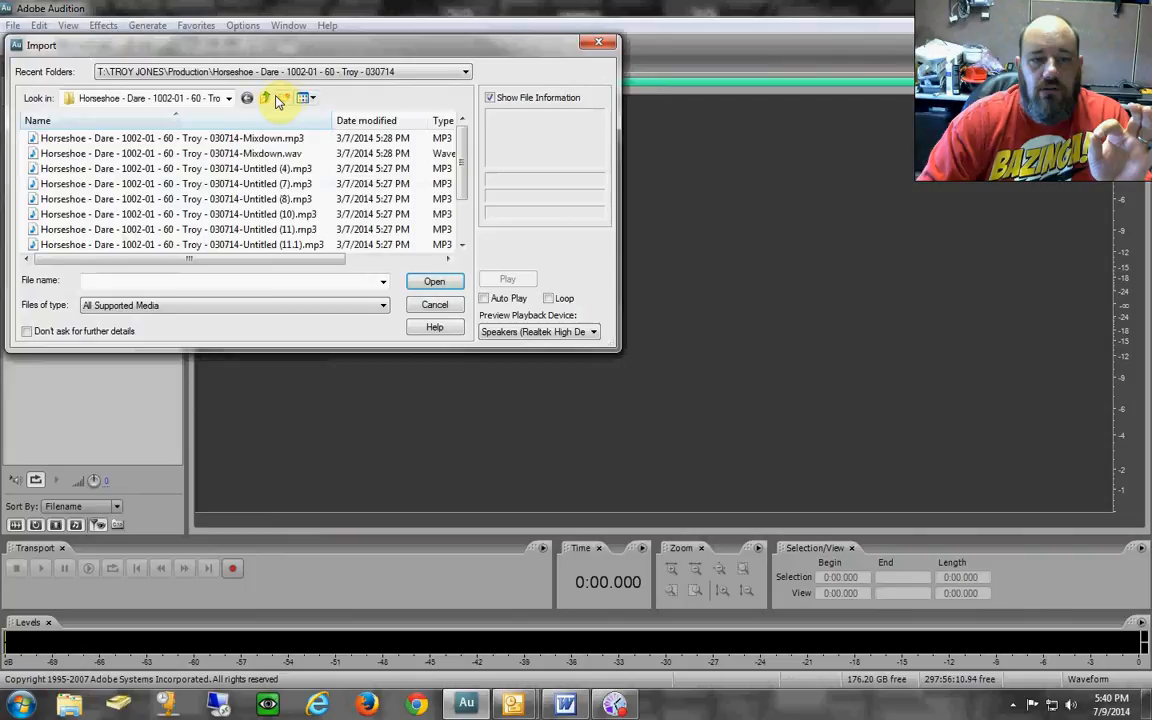
{"action": "left_click", "coordinate": [265, 97]}
{"action": "left_click", "coordinate": [197, 186]}
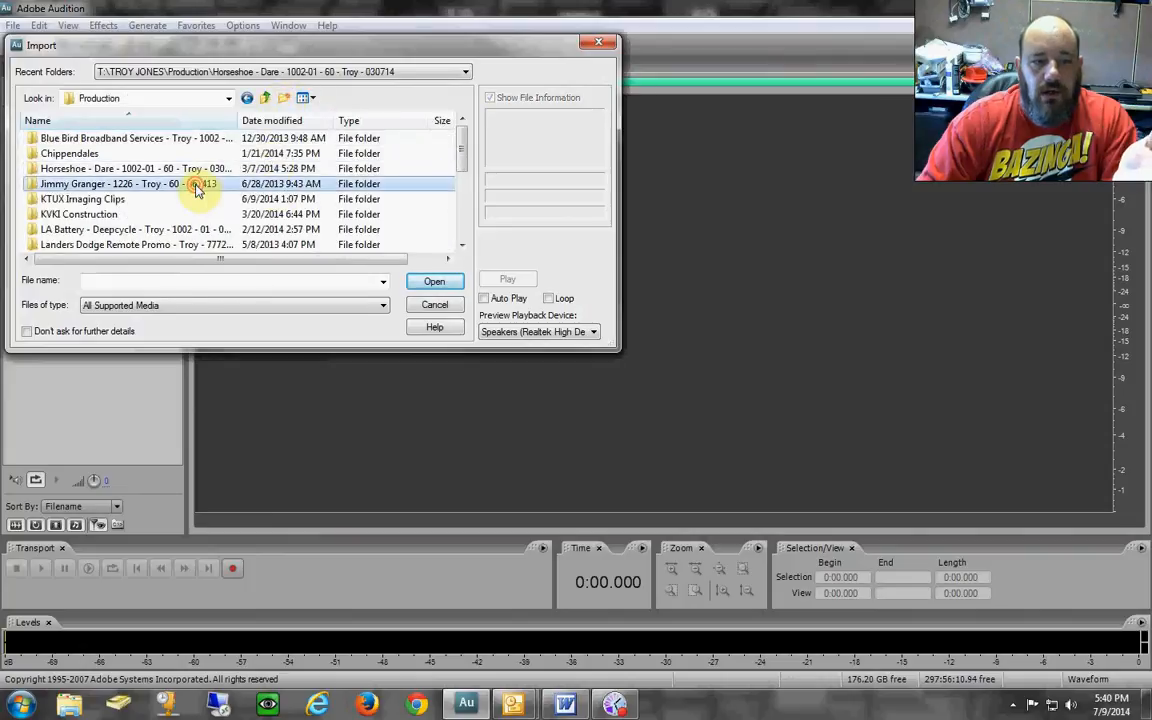
{"action": "double_click", "coordinate": [197, 188]}
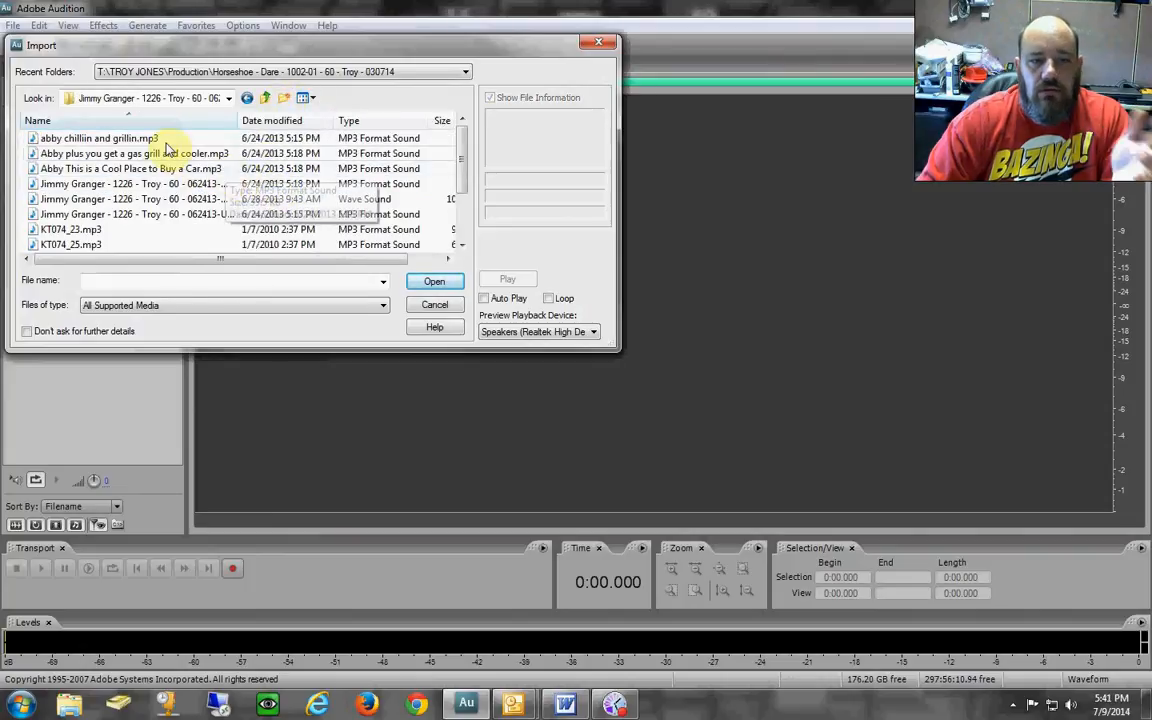
{"action": "left_click_drag", "start_coordinate": [459, 160], "coordinate": [459, 176]}
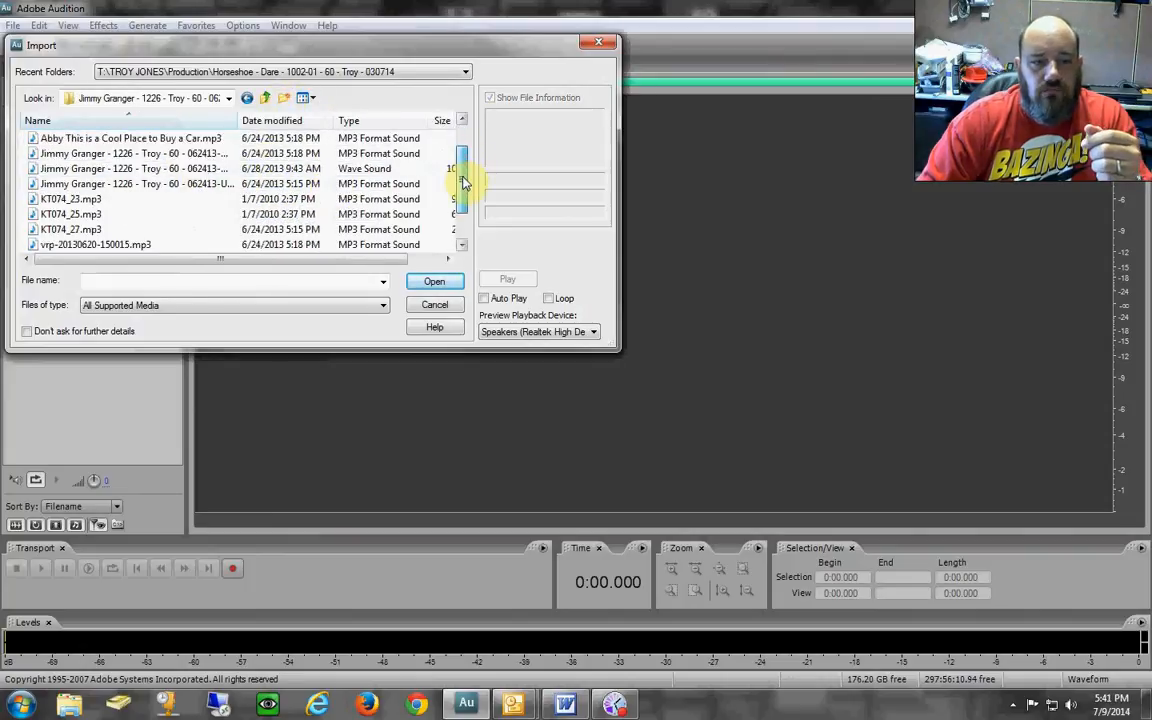
{"action": "left_click", "coordinate": [145, 199]}
{"action": "left_click", "coordinate": [430, 282]}
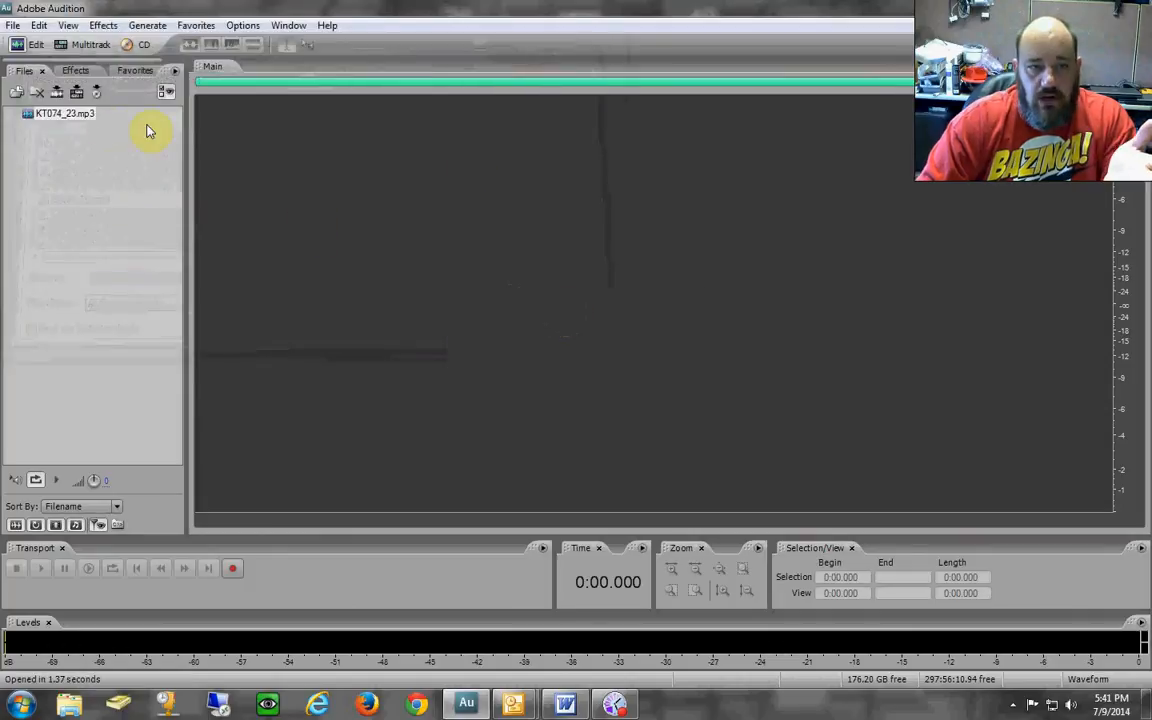
Open KT074_23.mp3 in the waveform display and play its entire waveform as the selection.
{"action": "double_click", "coordinate": [63, 112]}
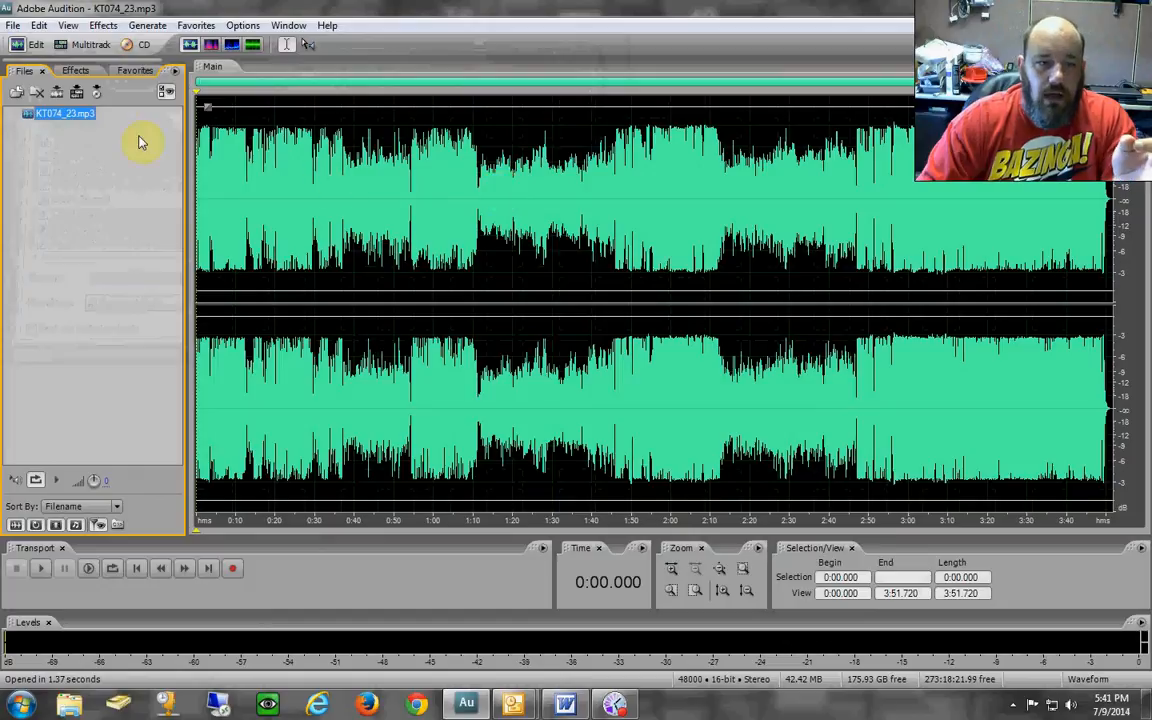
{"action": "double_click", "coordinate": [340, 197]}
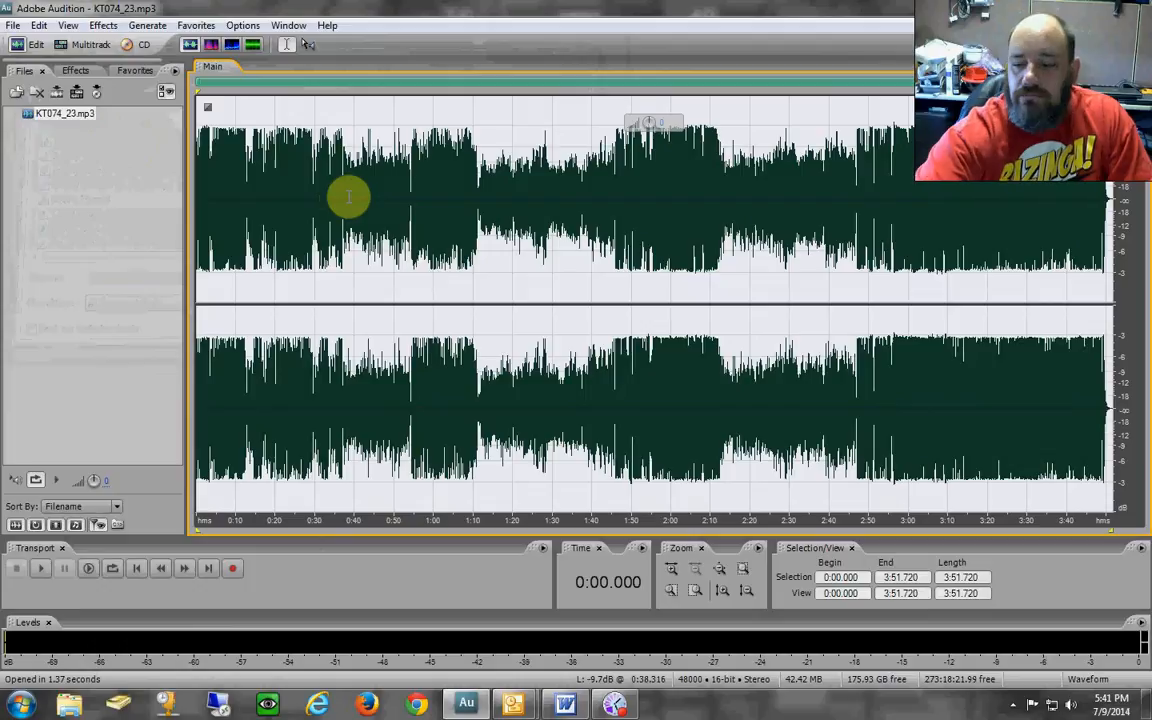
{"action": "key", "text": "space"}
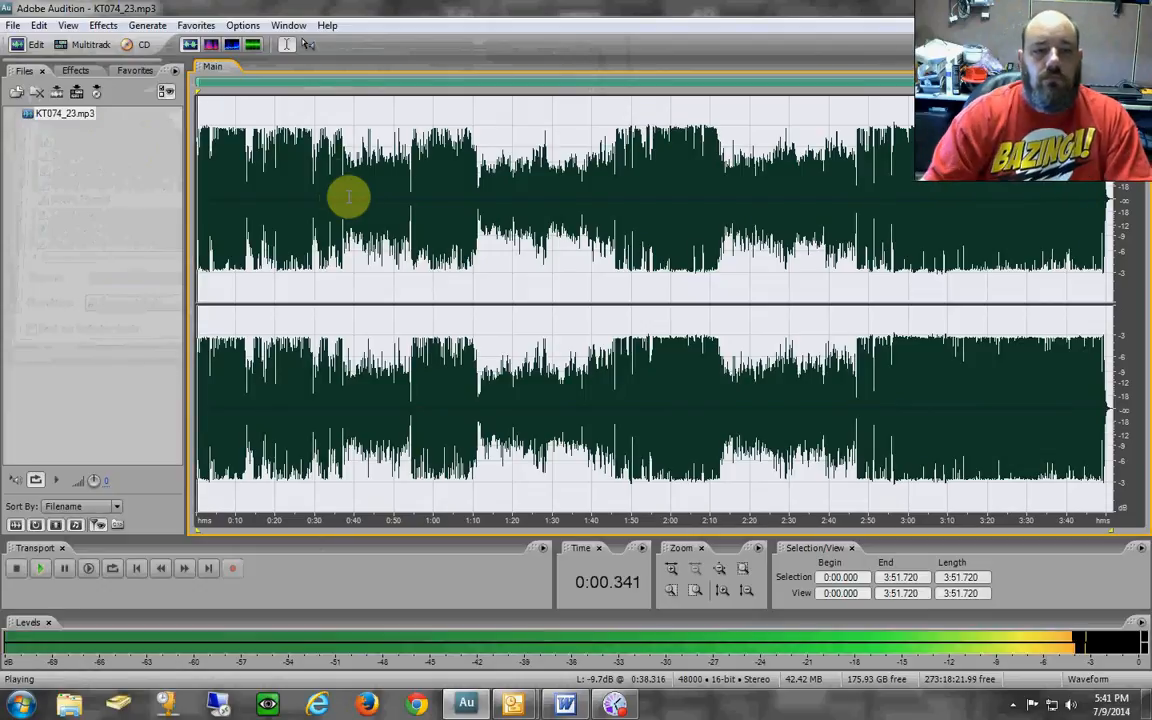
Stop playback and place the cursor at several points in the waveform, finishing at about 0:54.6.
{"action": "key", "text": "space"}
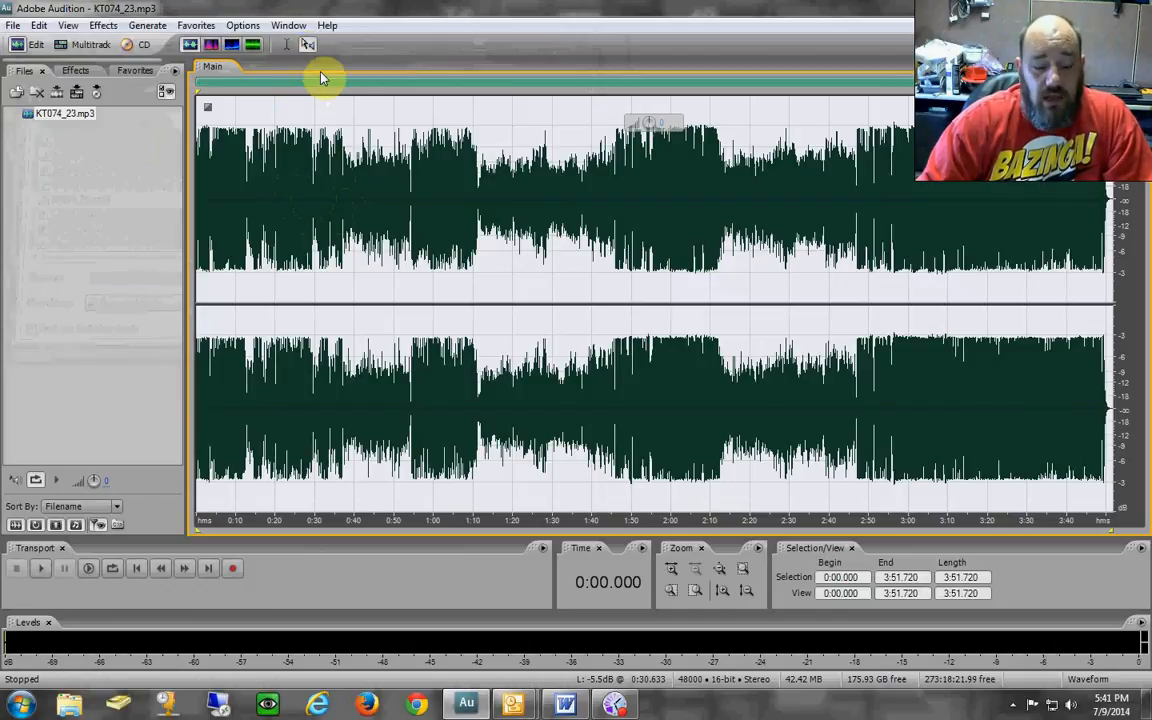
{"action": "key", "text": "t"}
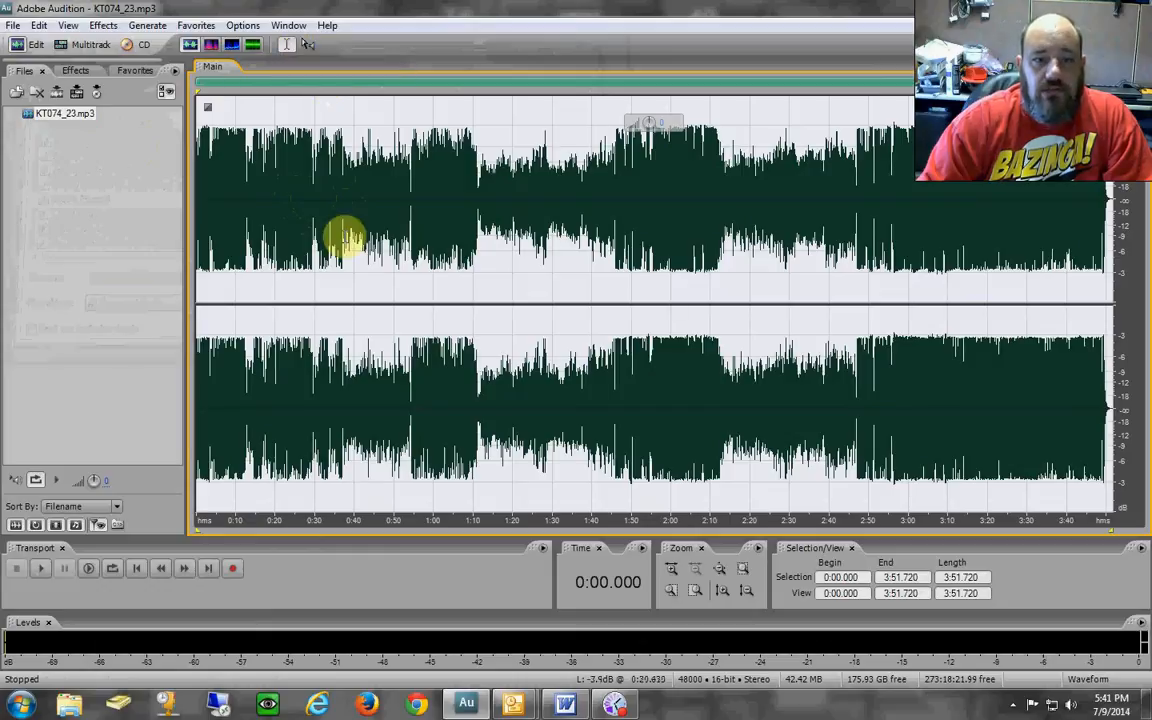
{"action": "left_click", "coordinate": [352, 245]}
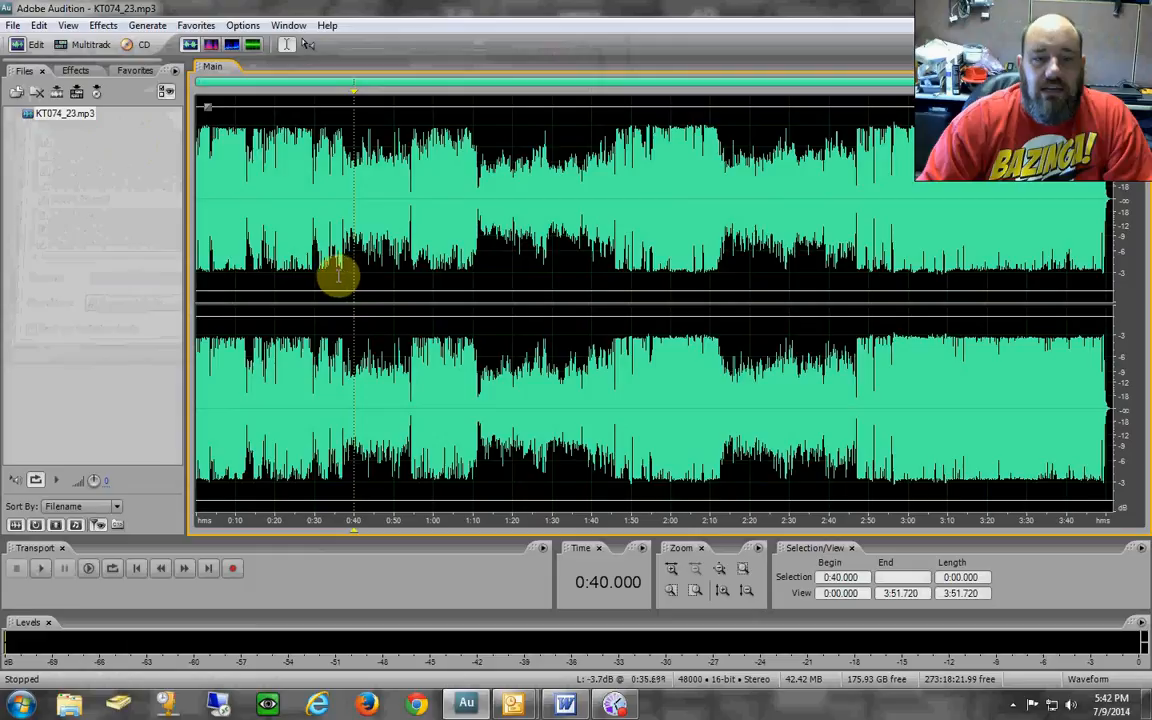
{"action": "left_click", "coordinate": [410, 274]}
{"action": "left_click", "coordinate": [509, 279]}
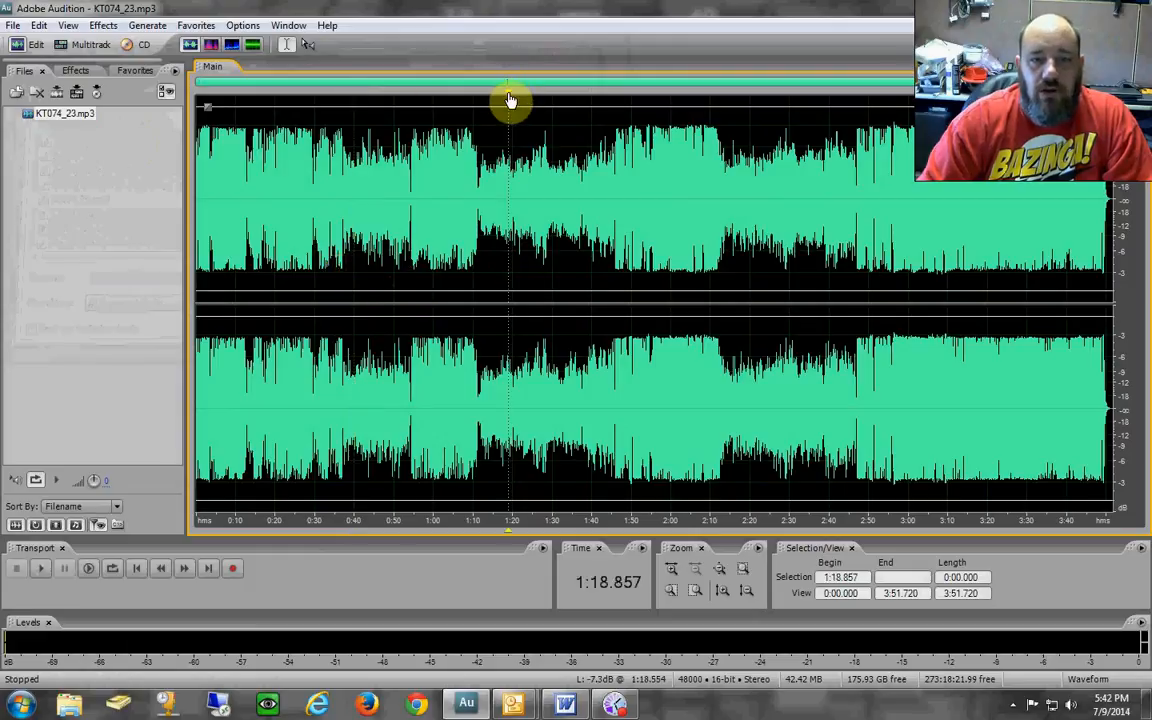
{"action": "left_click_drag", "start_coordinate": [513, 98], "coordinate": [411, 106]}
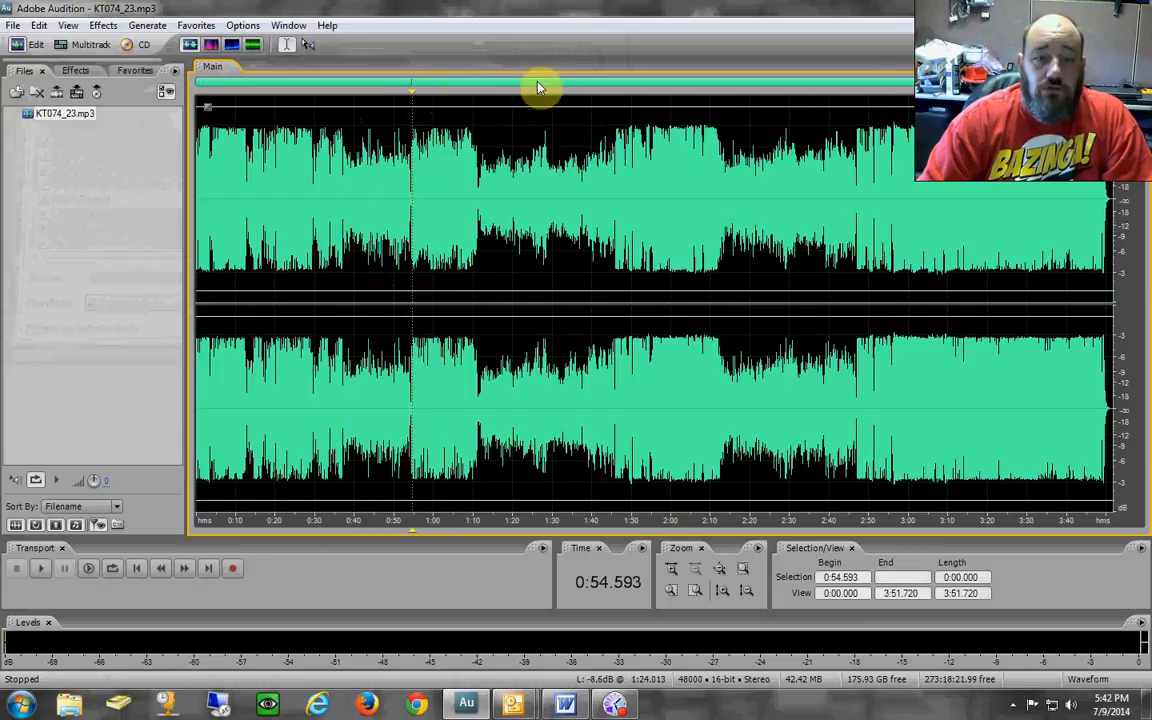
Zoom in and out along the timeline to examine the waveform closely, finishing with the full file length in view.
{"action": "scroll", "coordinate": [537, 85], "scroll_direction": "up", "scroll_amount": 5}
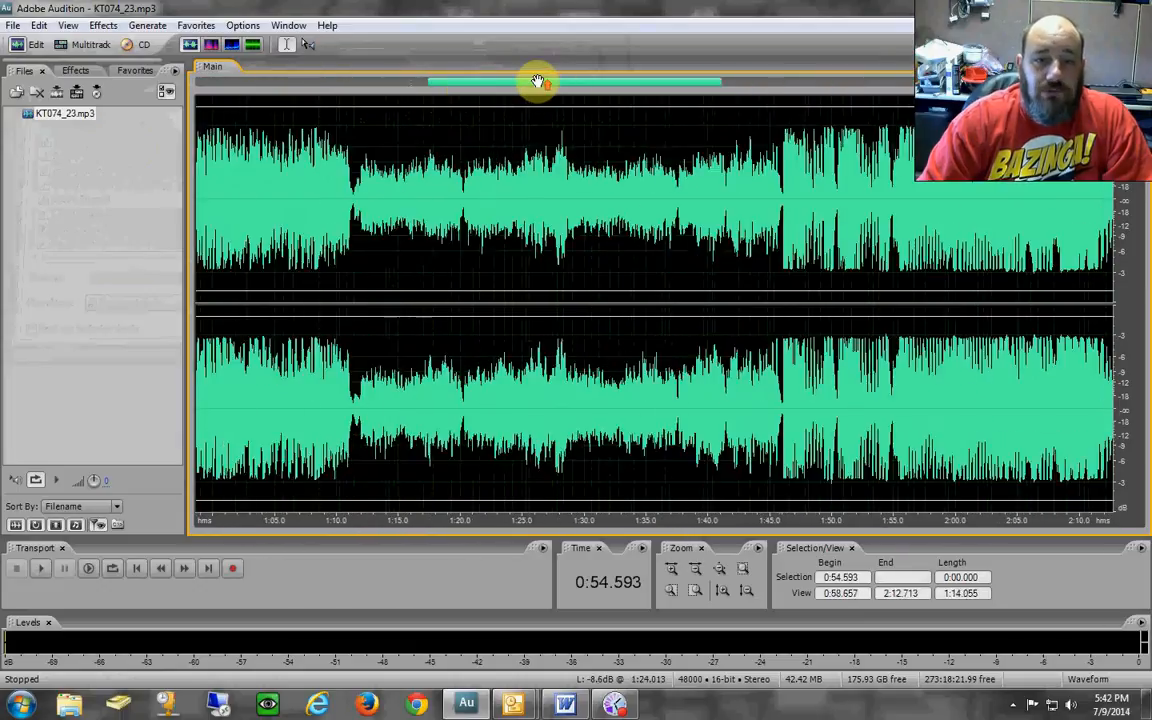
{"action": "scroll", "coordinate": [537, 80], "scroll_direction": "down", "scroll_amount": 5}
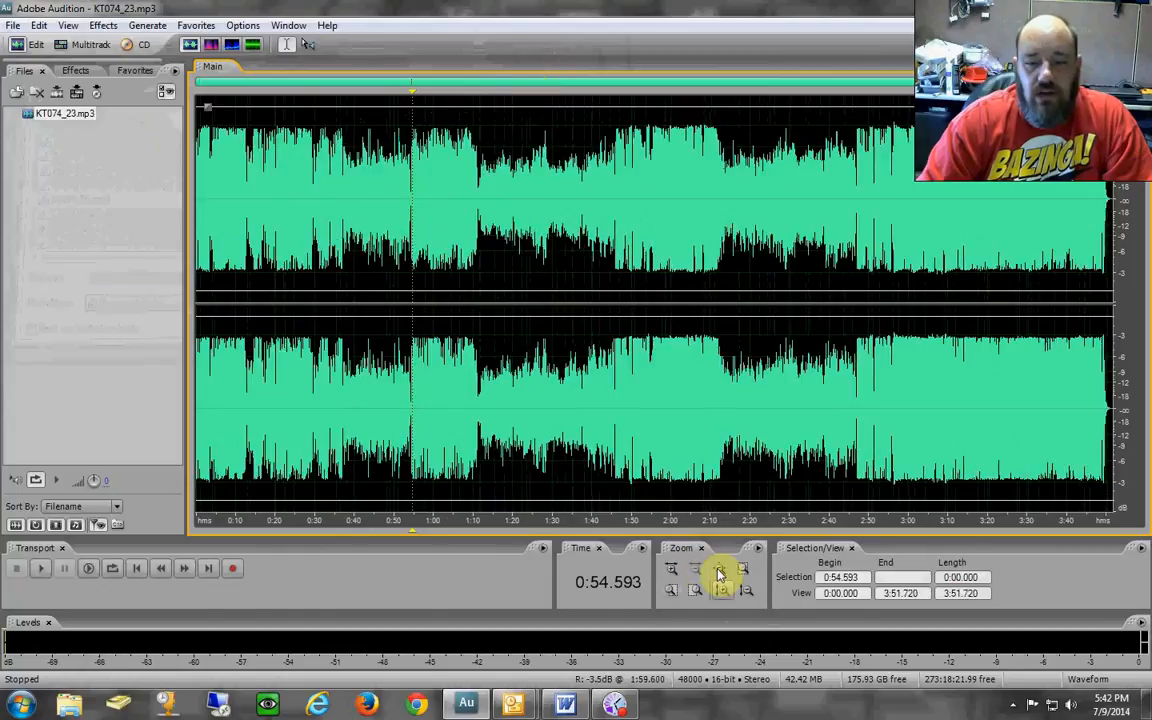
{"action": "scroll", "coordinate": [449, 95], "scroll_direction": "up", "scroll_amount": 1}
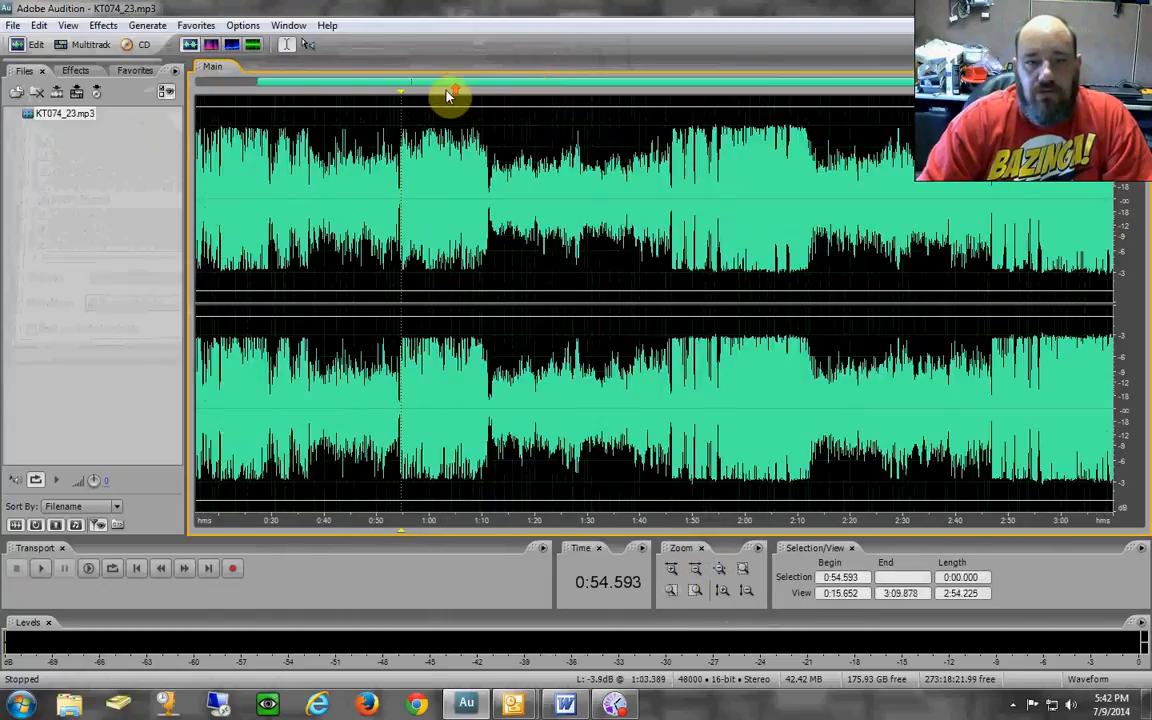
{"action": "scroll", "coordinate": [449, 94], "scroll_direction": "up", "scroll_amount": 4}
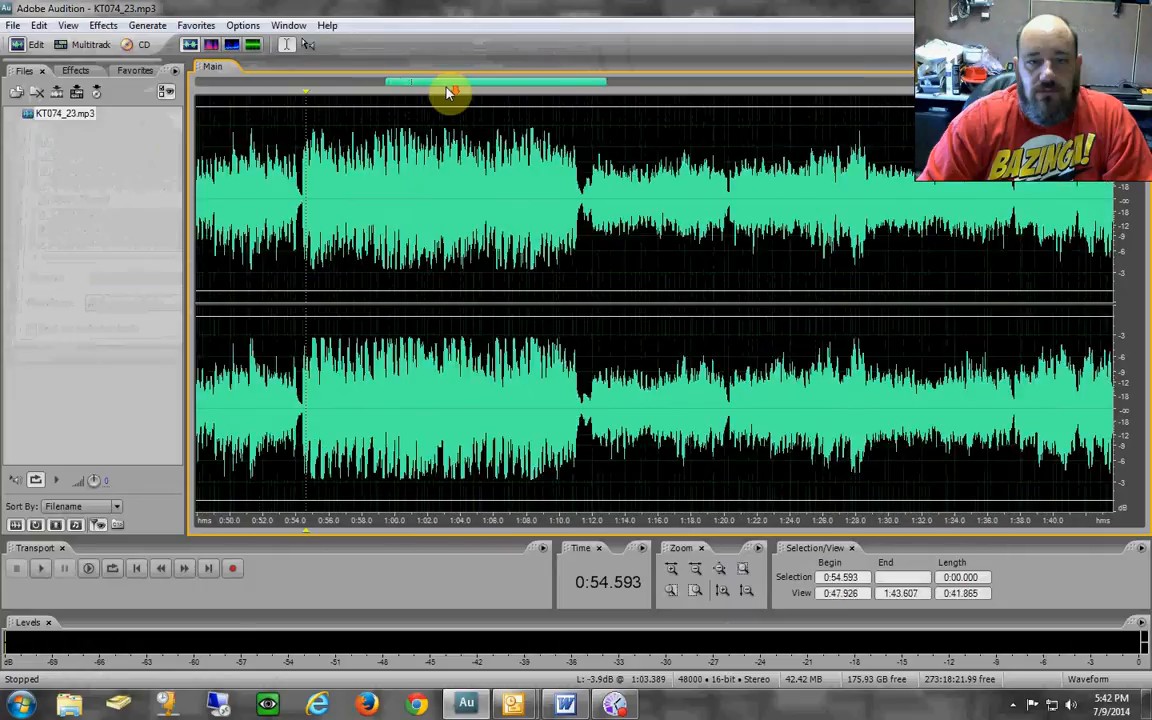
{"action": "scroll", "coordinate": [449, 93], "scroll_direction": "down", "scroll_amount": 5}
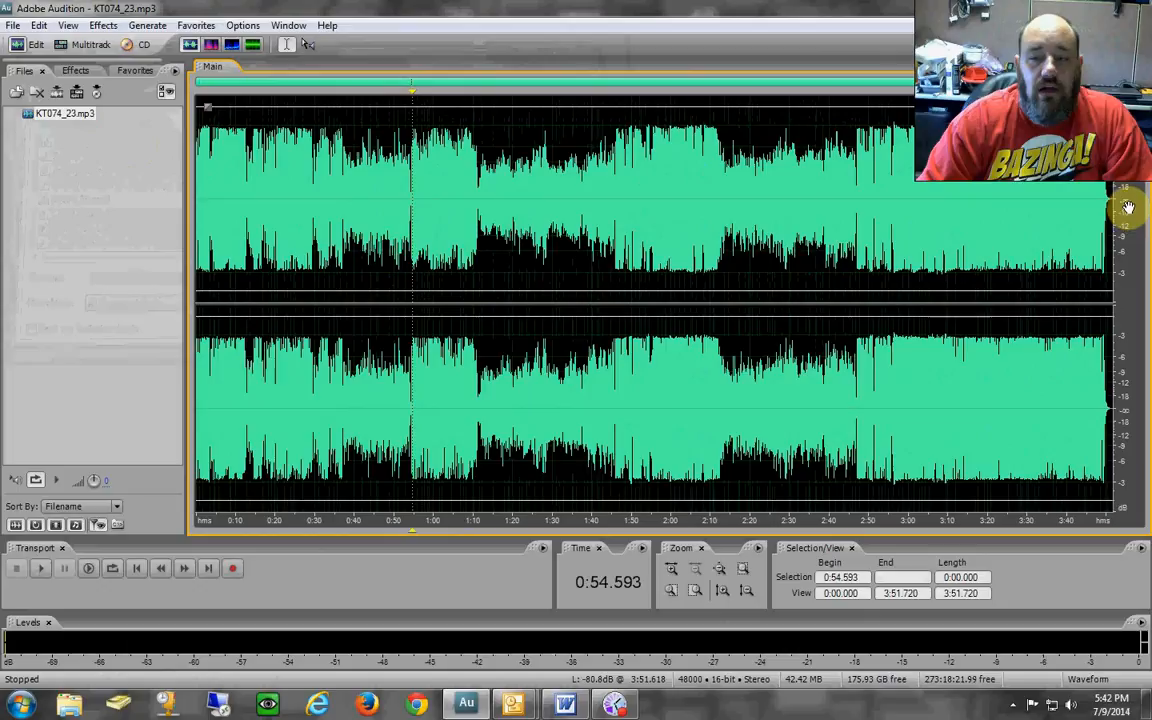
Magnify and reduce the waveform's amplitude scale several times, finishing at the full amplitude range.
{"action": "scroll", "coordinate": [1127, 207], "scroll_direction": "up", "scroll_amount": 3}
{"action": "scroll", "coordinate": [1127, 207], "scroll_direction": "down", "scroll_amount": 3}
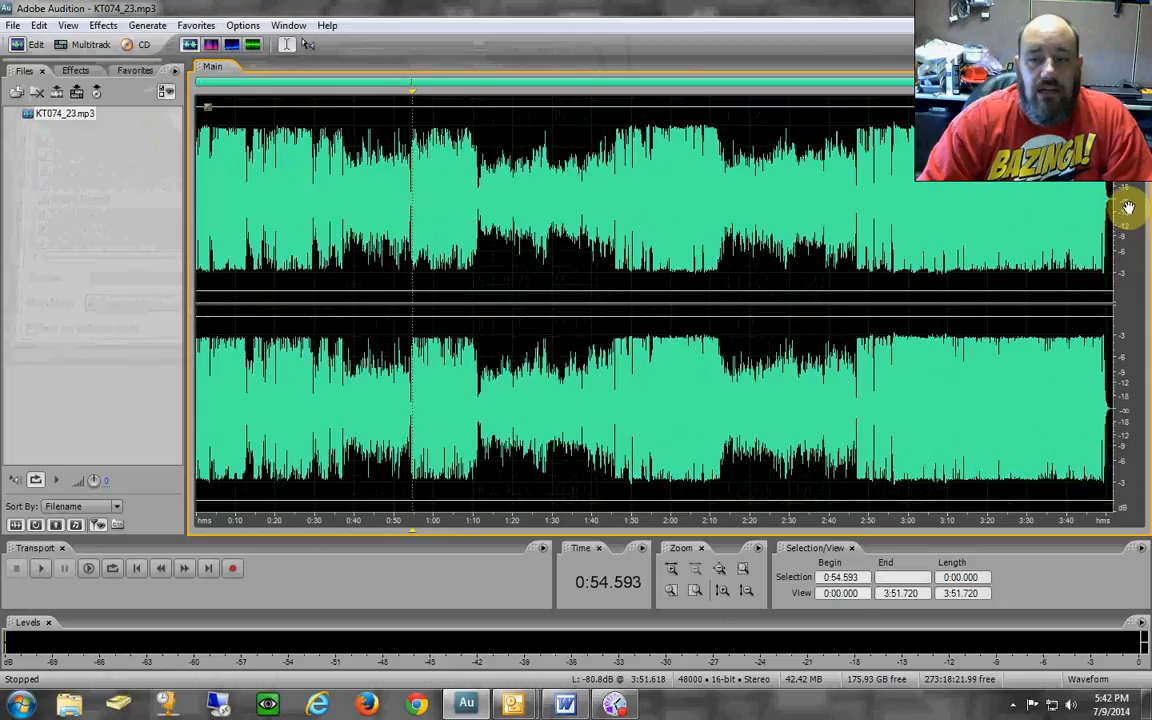
{"action": "scroll", "coordinate": [1127, 207], "scroll_direction": "up", "scroll_amount": 3}
{"action": "scroll", "coordinate": [1127, 207], "scroll_direction": "down", "scroll_amount": 3}
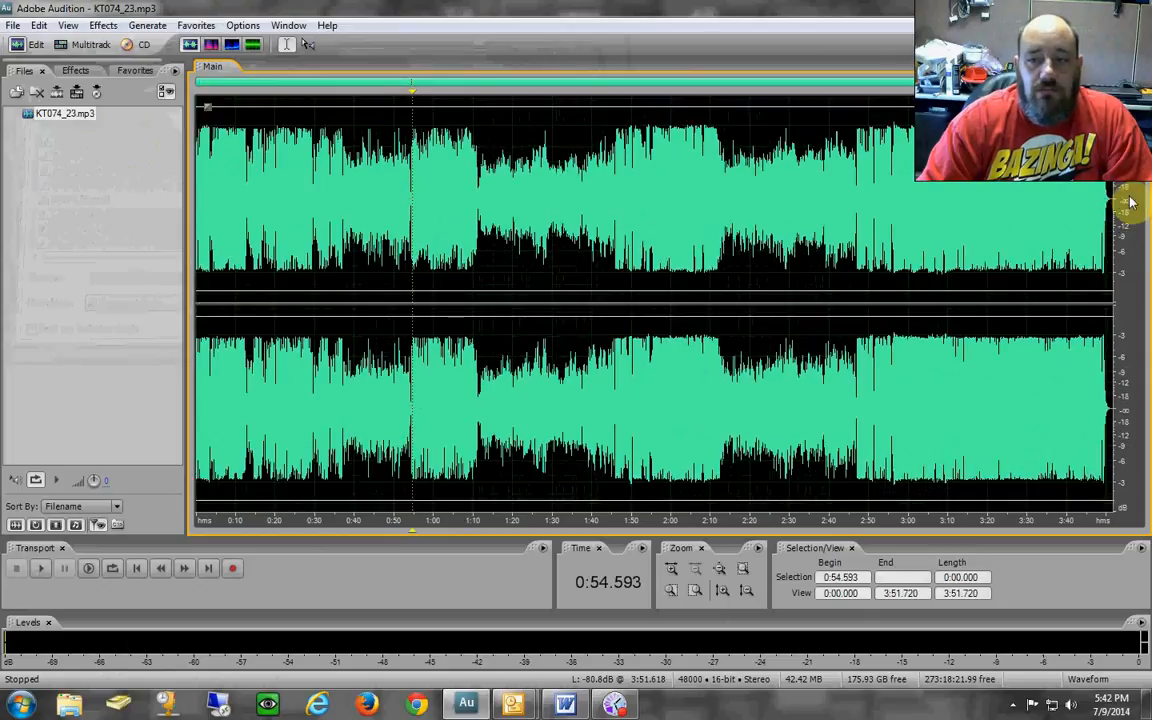
{"action": "scroll", "coordinate": [1130, 189], "scroll_direction": "up", "scroll_amount": 3}
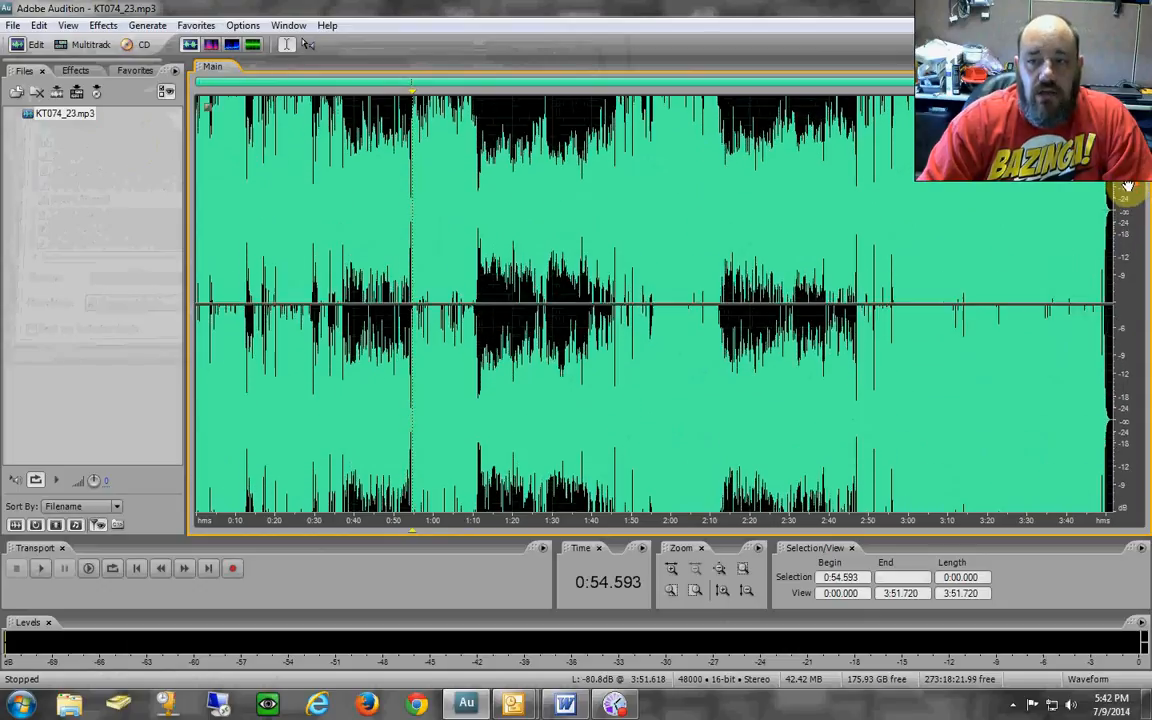
{"action": "scroll", "coordinate": [1129, 187], "scroll_direction": "down", "scroll_amount": 2}
{"action": "scroll", "coordinate": [1130, 187], "scroll_direction": "down", "scroll_amount": 1}
{"action": "scroll", "coordinate": [1130, 187], "scroll_direction": "up", "scroll_amount": 2}
{"action": "scroll", "coordinate": [1129, 185], "scroll_direction": "down", "scroll_amount": 2}
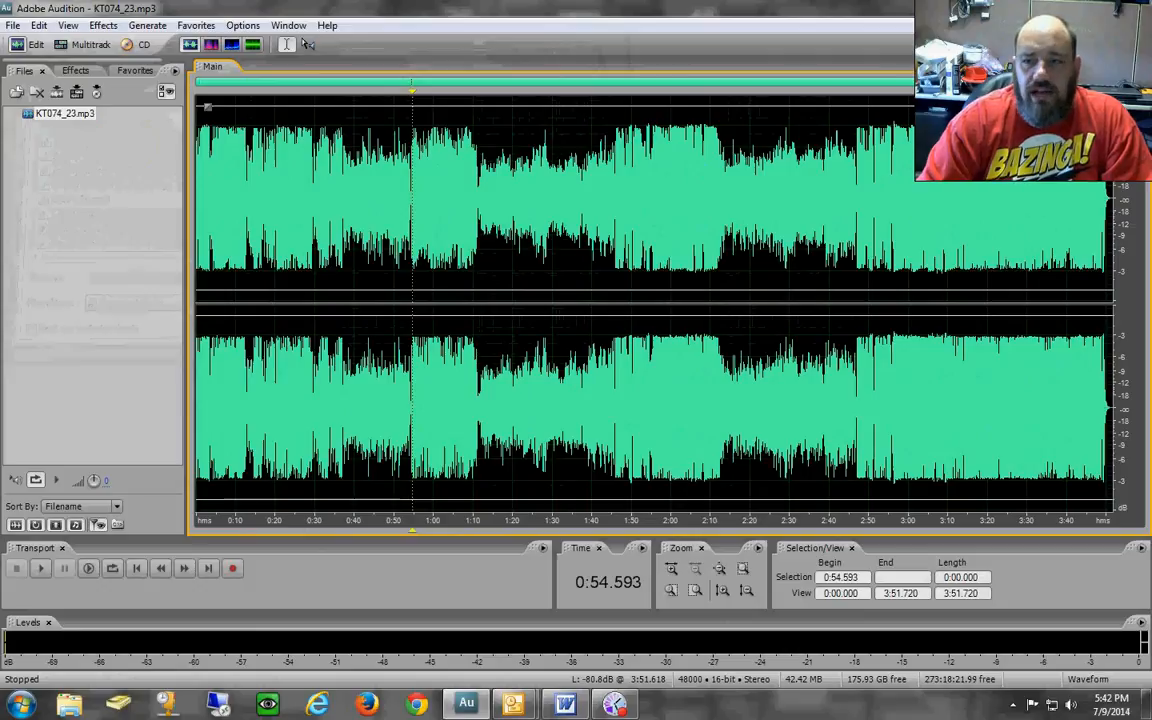
Cycle the amplitude ruler through sample values, normalized values and percentage, finishing in decibels.
{"action": "double_click", "coordinate": [1128, 186]}
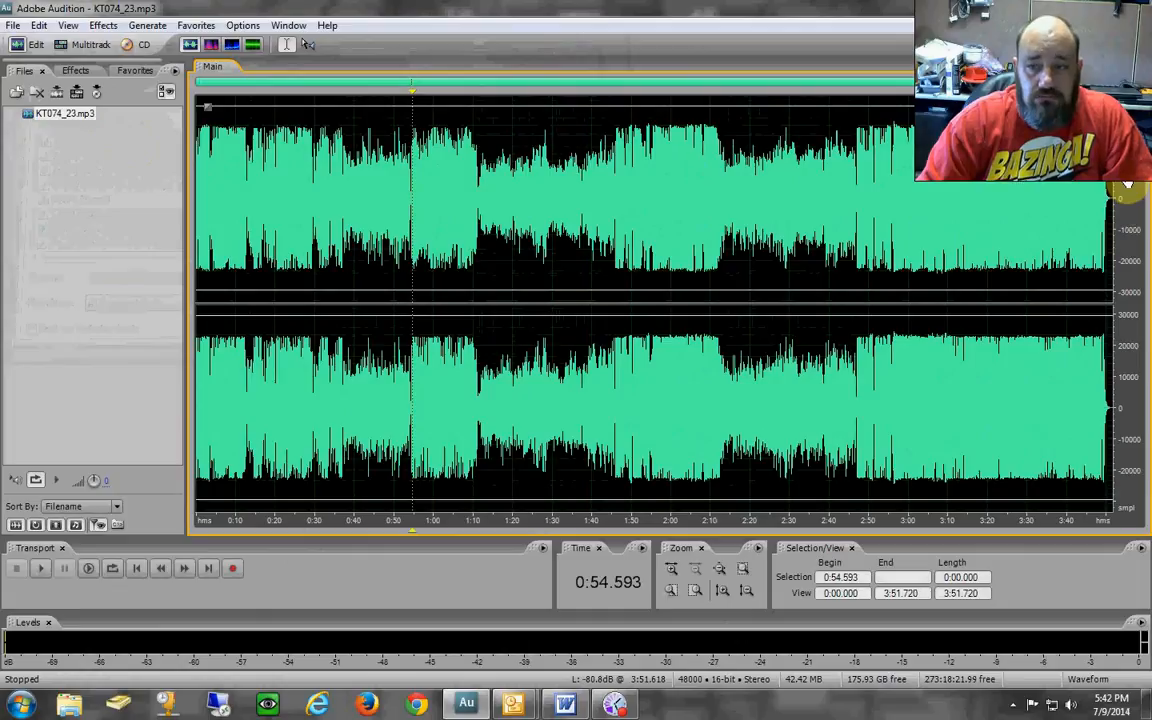
{"action": "double_click", "coordinate": [1129, 187]}
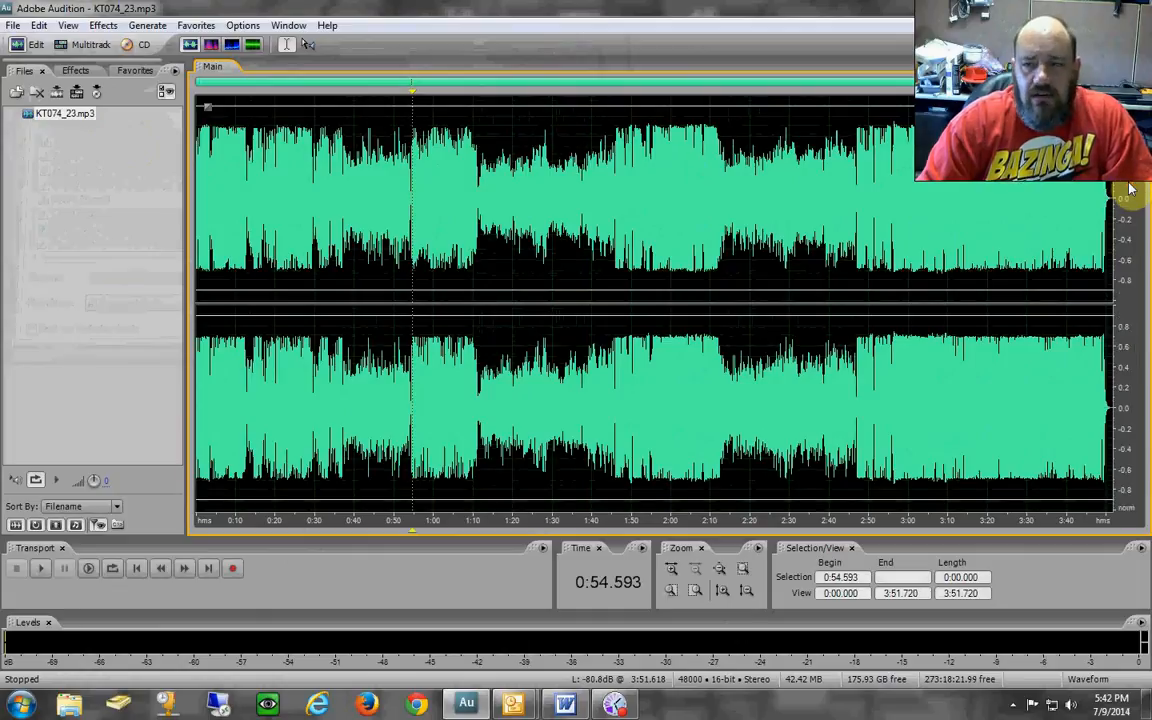
{"action": "double_click", "coordinate": [1126, 187]}
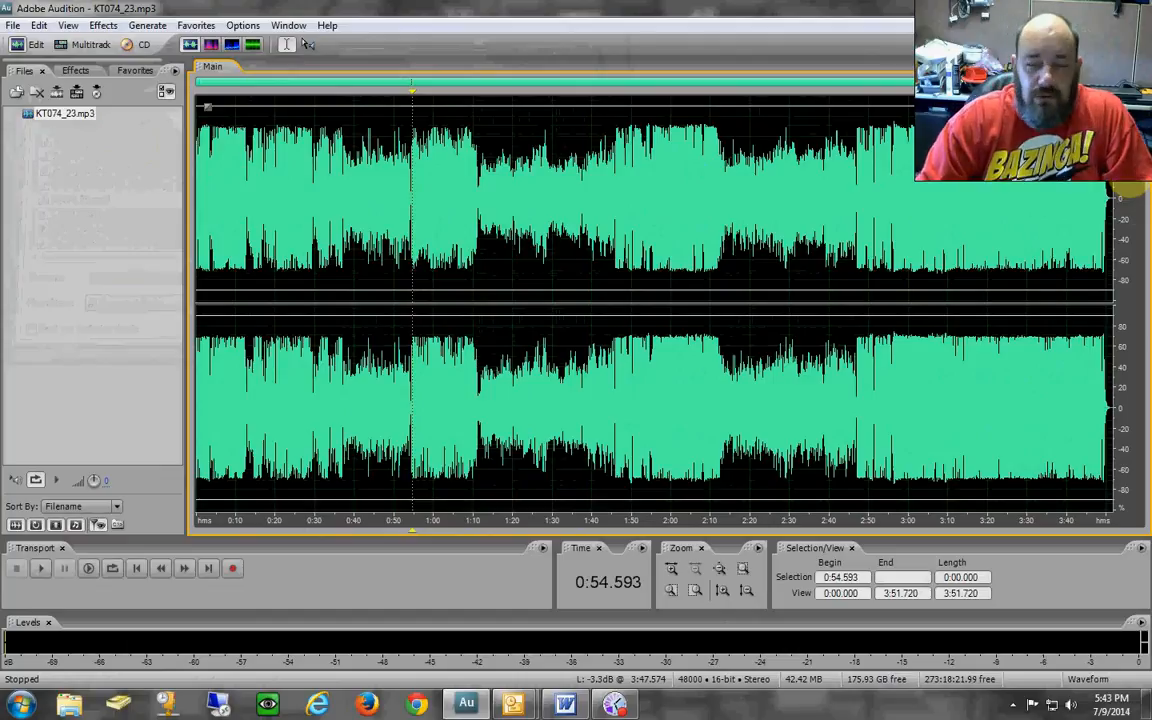
{"action": "double_click", "coordinate": [1124, 191]}
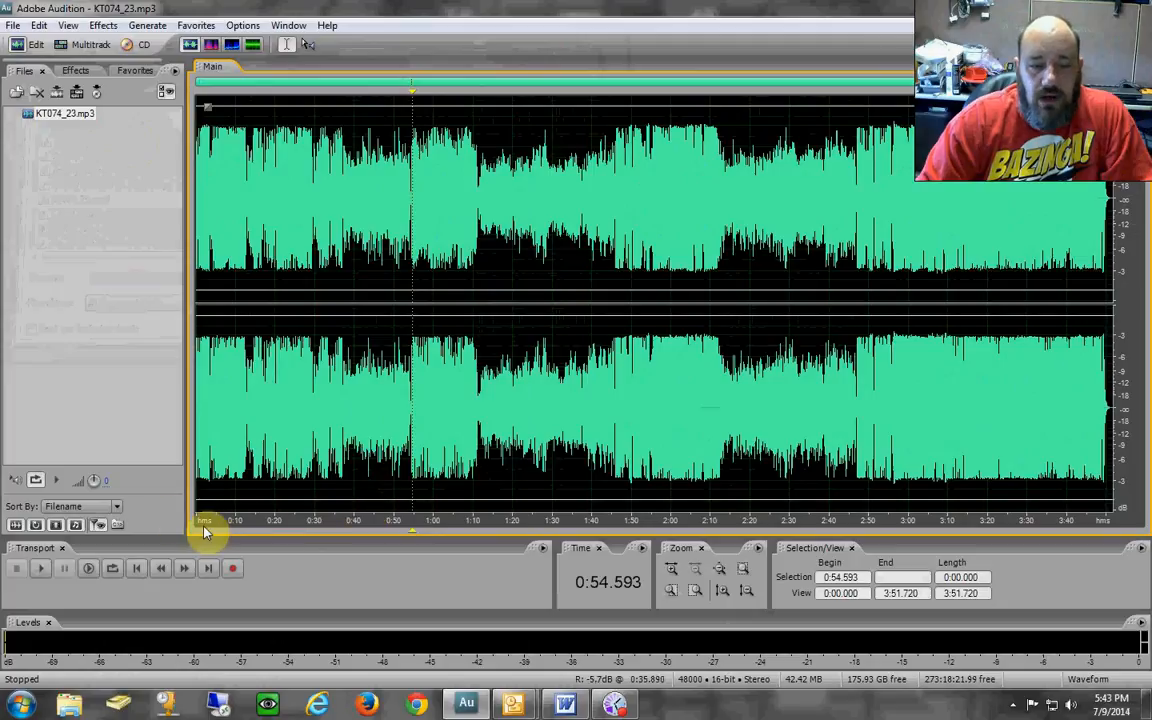
Cycle the time display through samples, 30 fps, drop frame, 120 bpm bars and beats, and 29.97 fps, finishing in hms.
{"action": "left_click", "coordinate": [237, 527]}
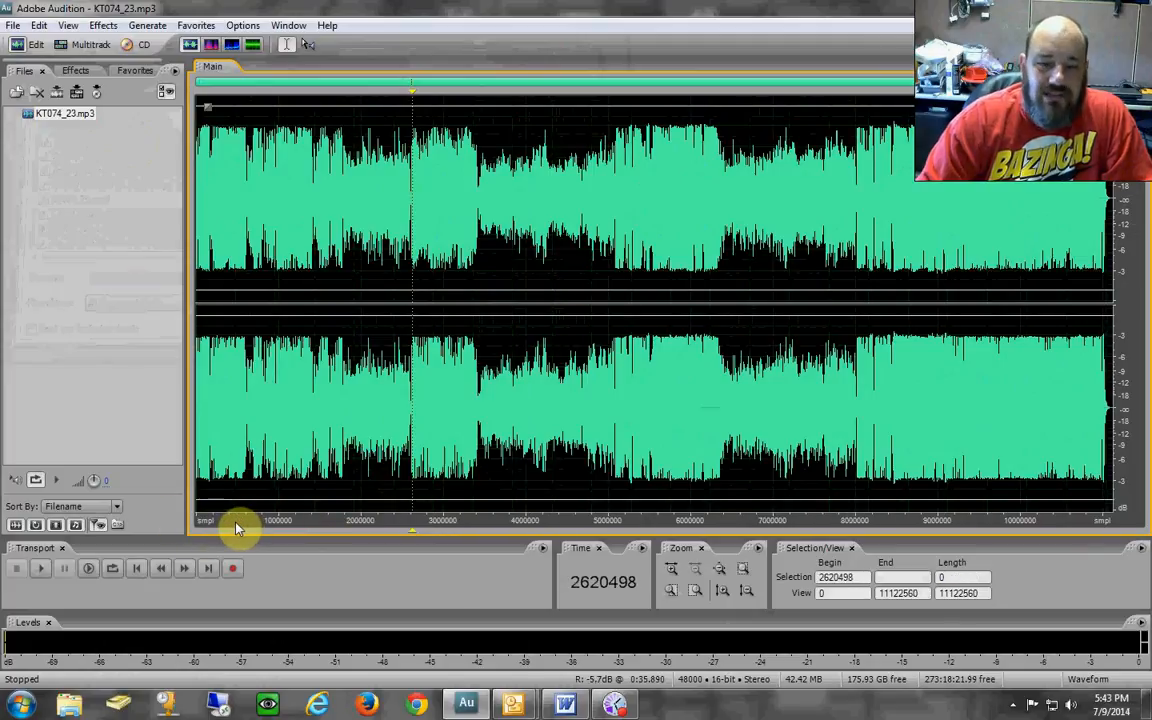
{"action": "left_click", "coordinate": [237, 528]}
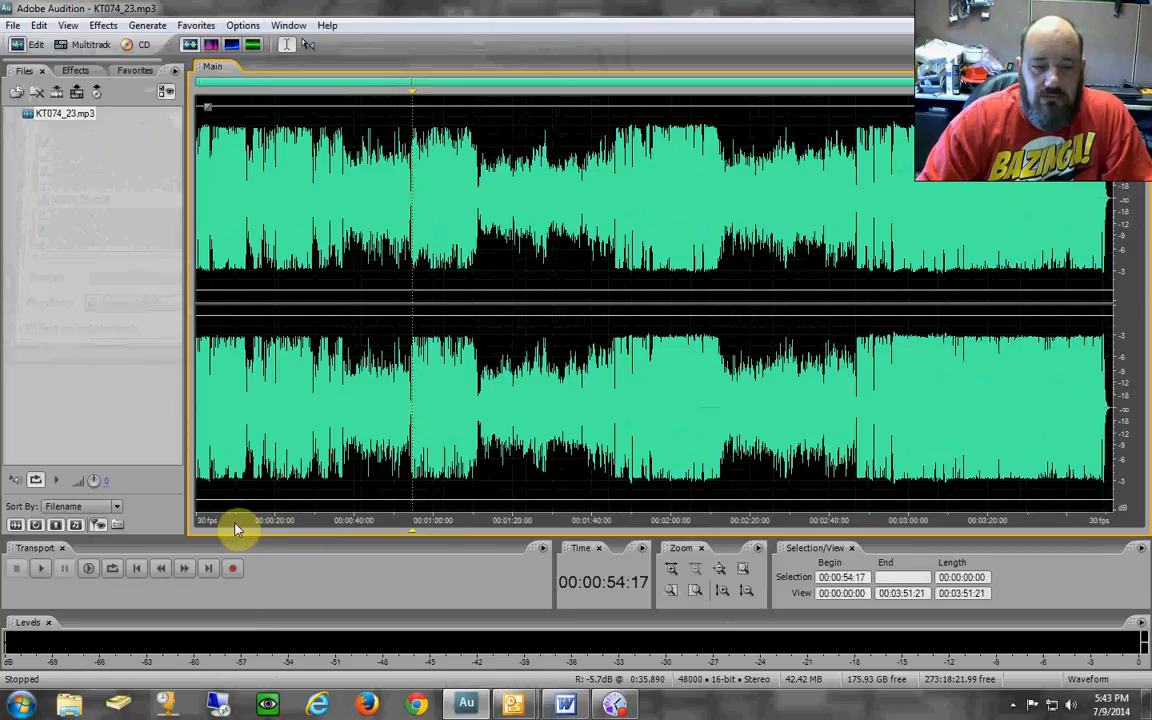
{"action": "left_click", "coordinate": [237, 528]}
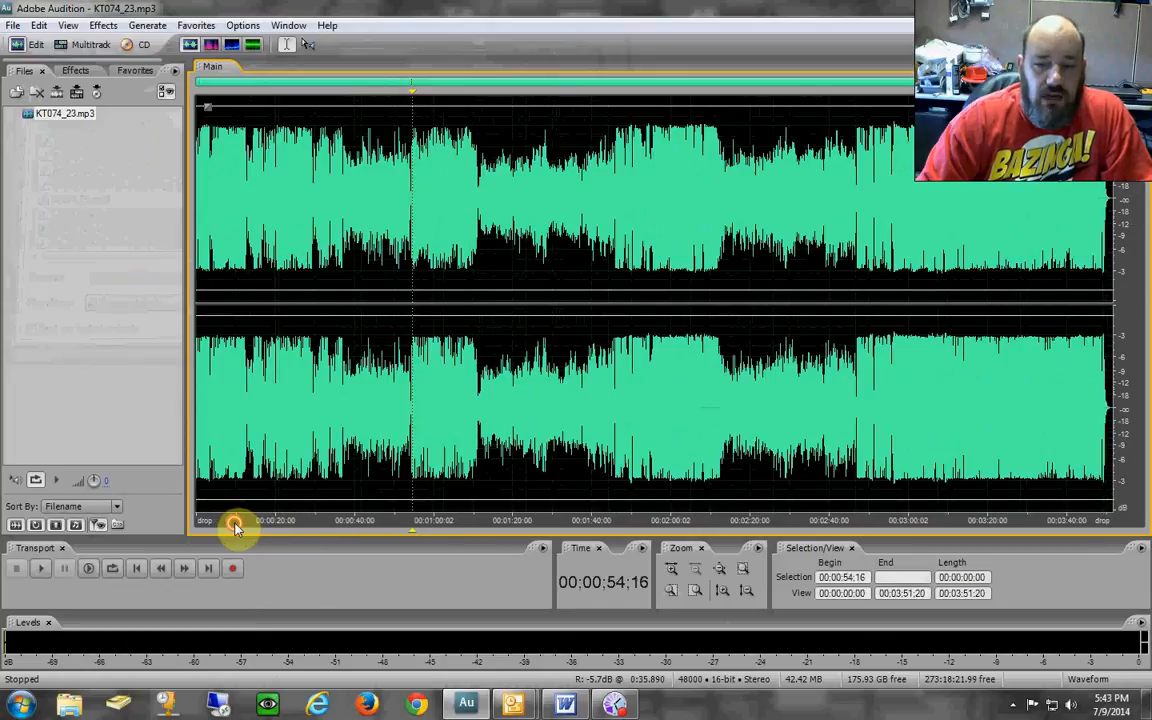
{"action": "left_click", "coordinate": [237, 528]}
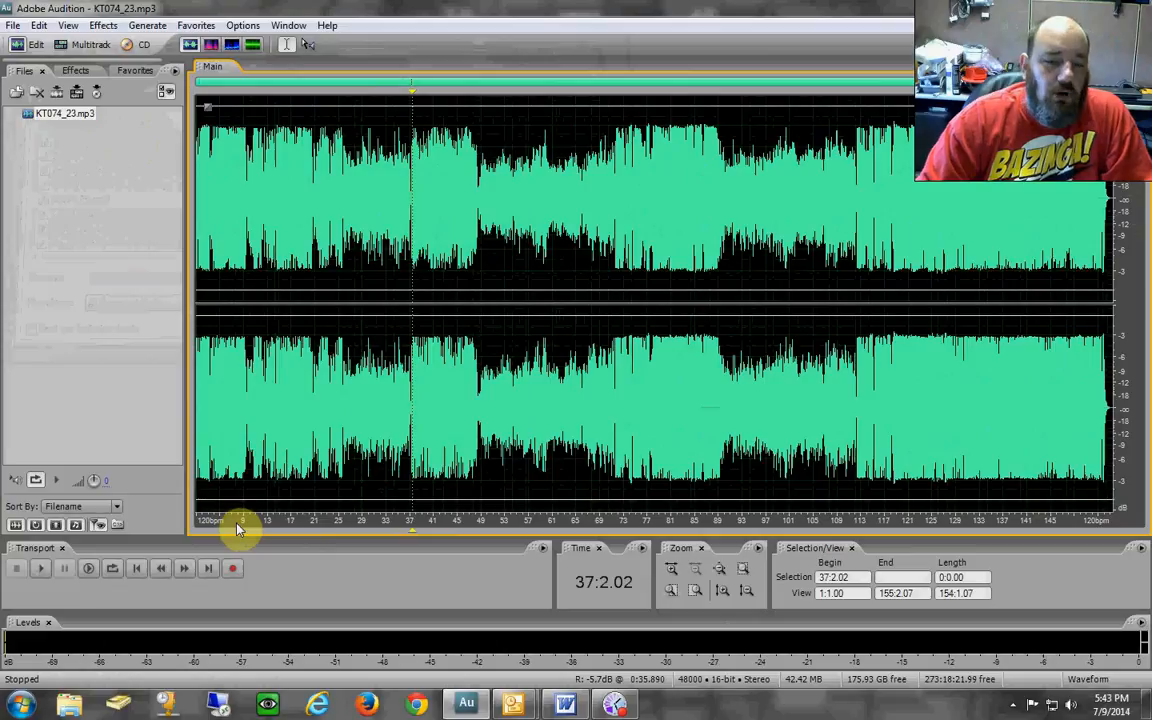
{"action": "left_click", "coordinate": [237, 528]}
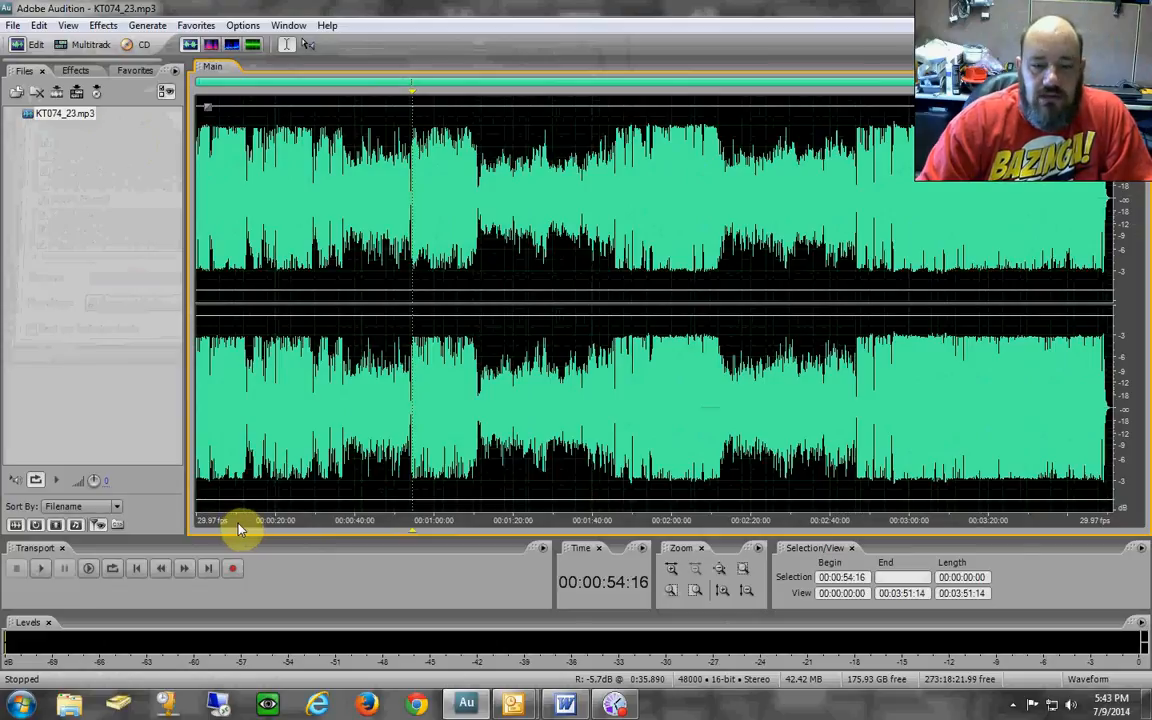
{"action": "left_click", "coordinate": [239, 529]}
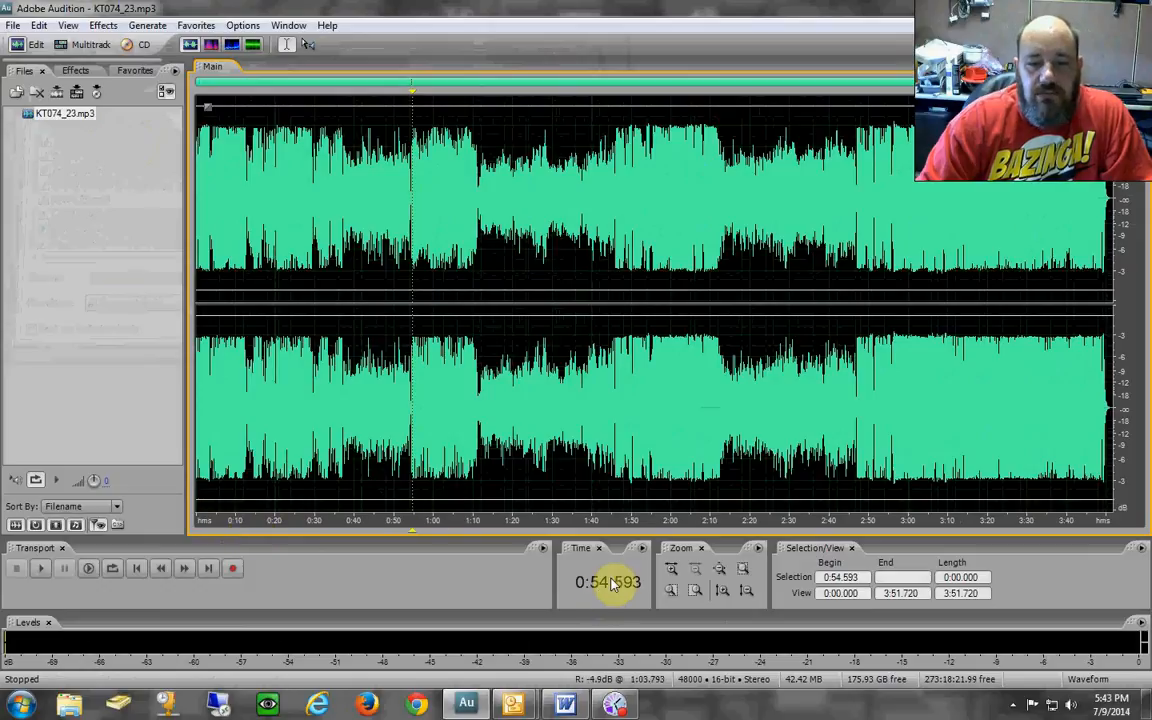
Place the cursor at several points across both channels, from 0:50 to about 2:15, finishing at about 1:56.7.
{"action": "left_click", "coordinate": [393, 315]}
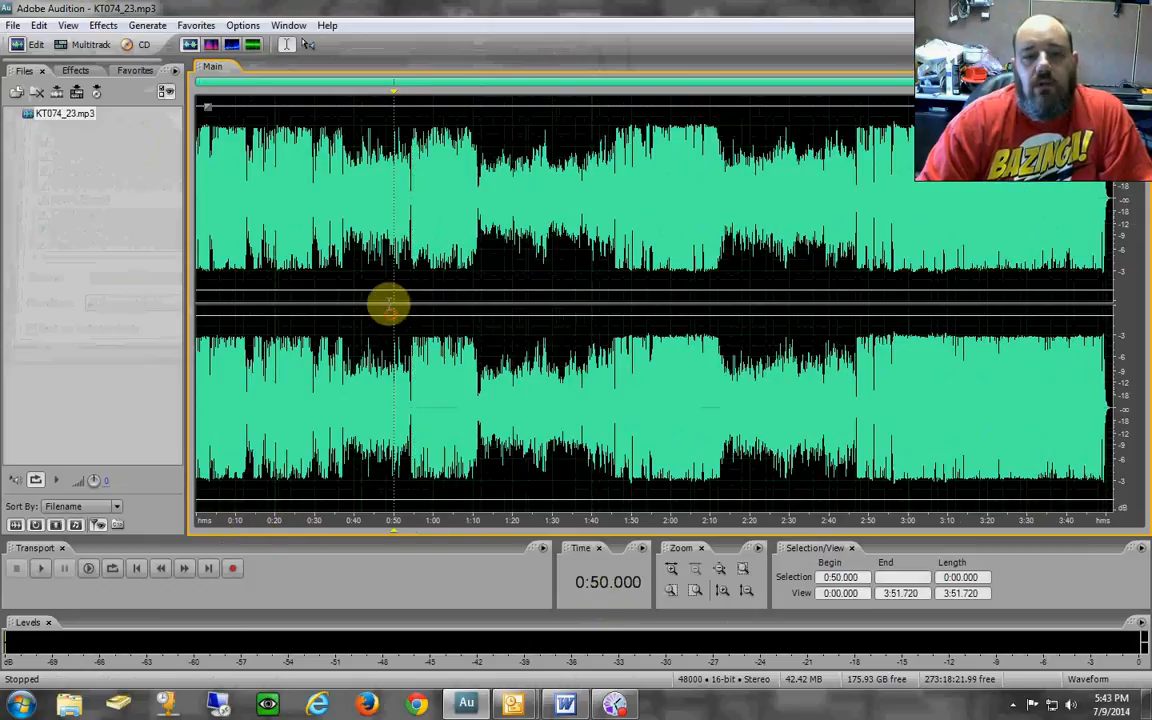
{"action": "left_click", "coordinate": [455, 275]}
{"action": "left_click", "coordinate": [591, 275]}
{"action": "left_click", "coordinate": [731, 288]}
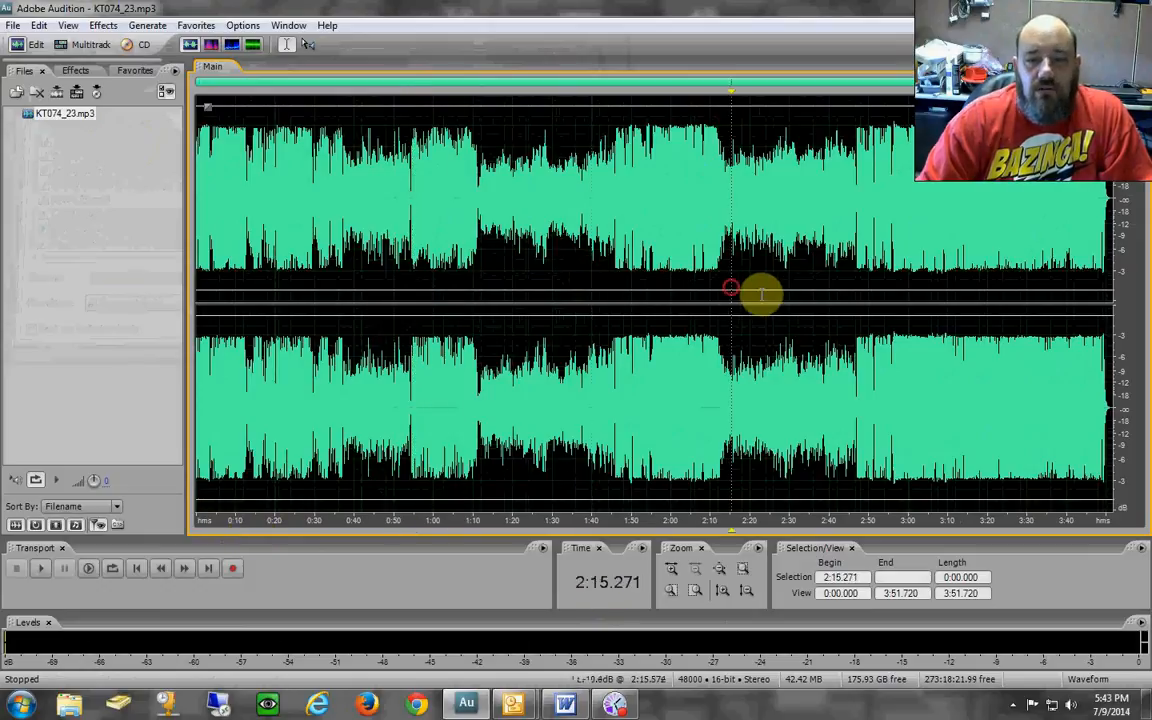
{"action": "left_click", "coordinate": [657, 340]}
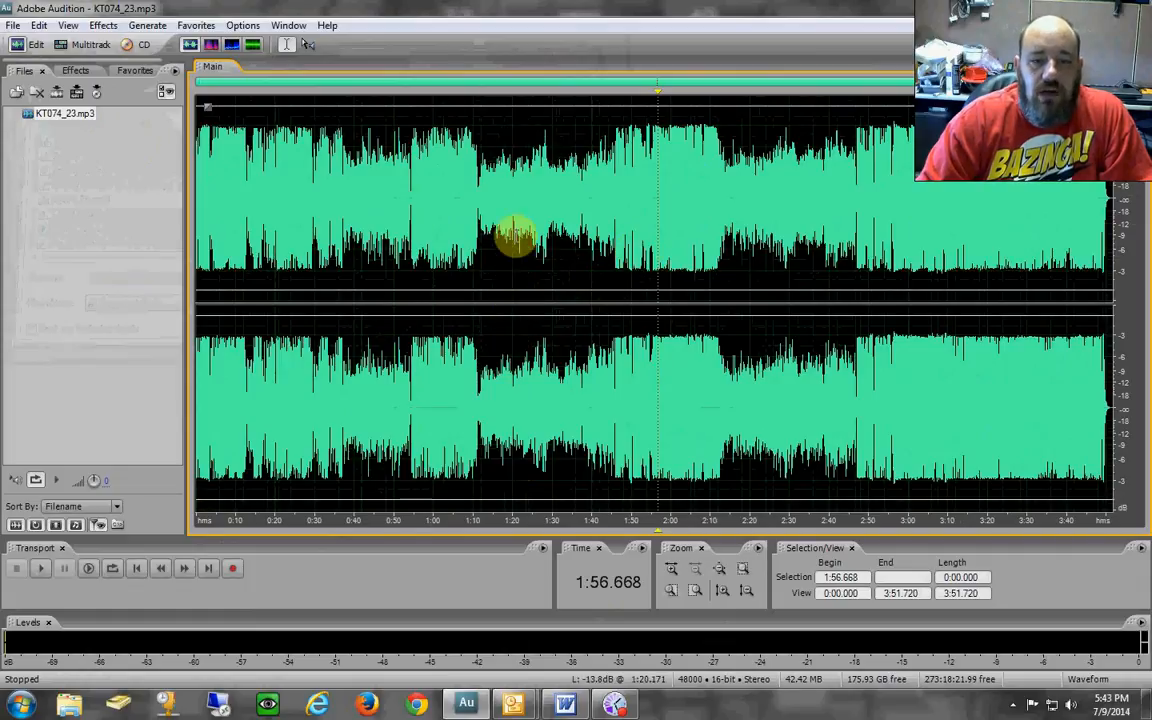
Activate the left and right channels individually at about 1:21, and select about 1:21 to 1:37 in both channels.
{"action": "left_click", "coordinate": [518, 132]}
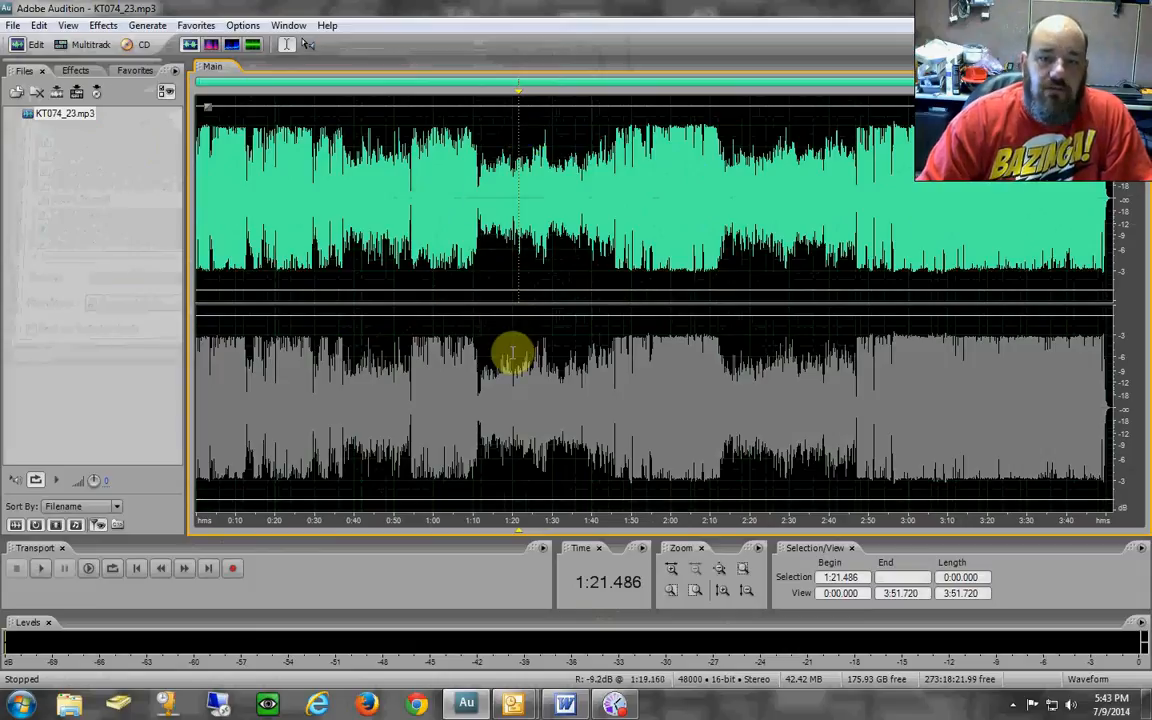
{"action": "left_click", "coordinate": [519, 483]}
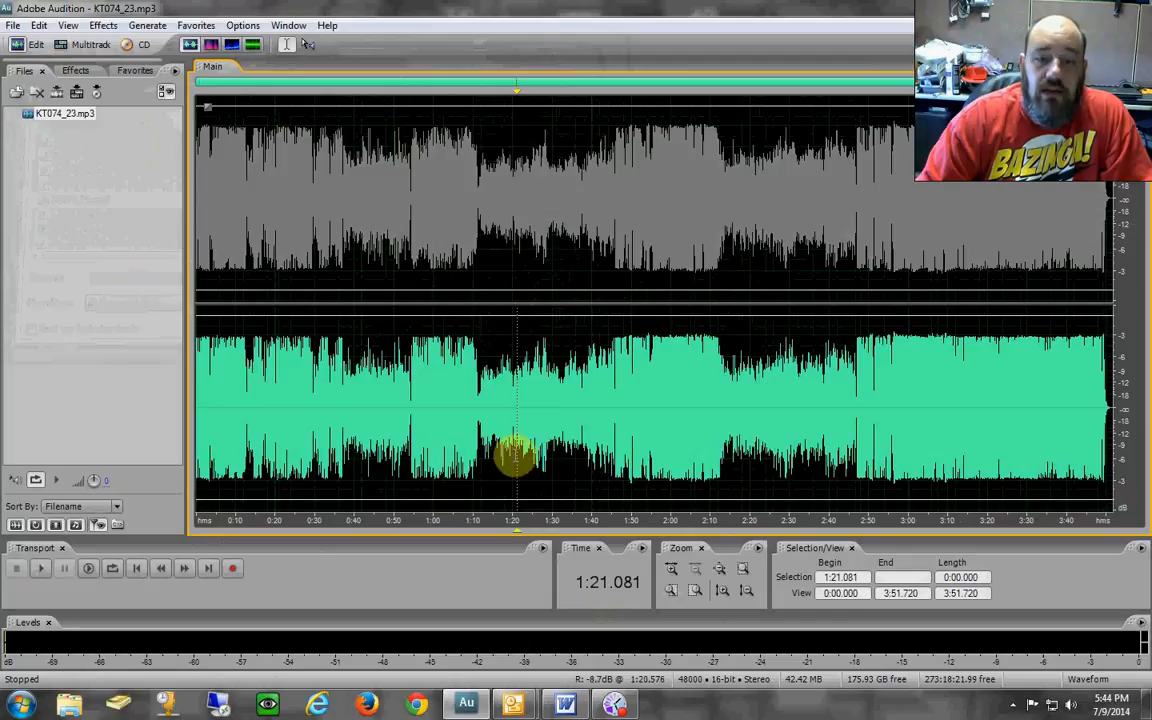
{"action": "left_click_drag", "start_coordinate": [516, 442], "coordinate": [580, 443]}
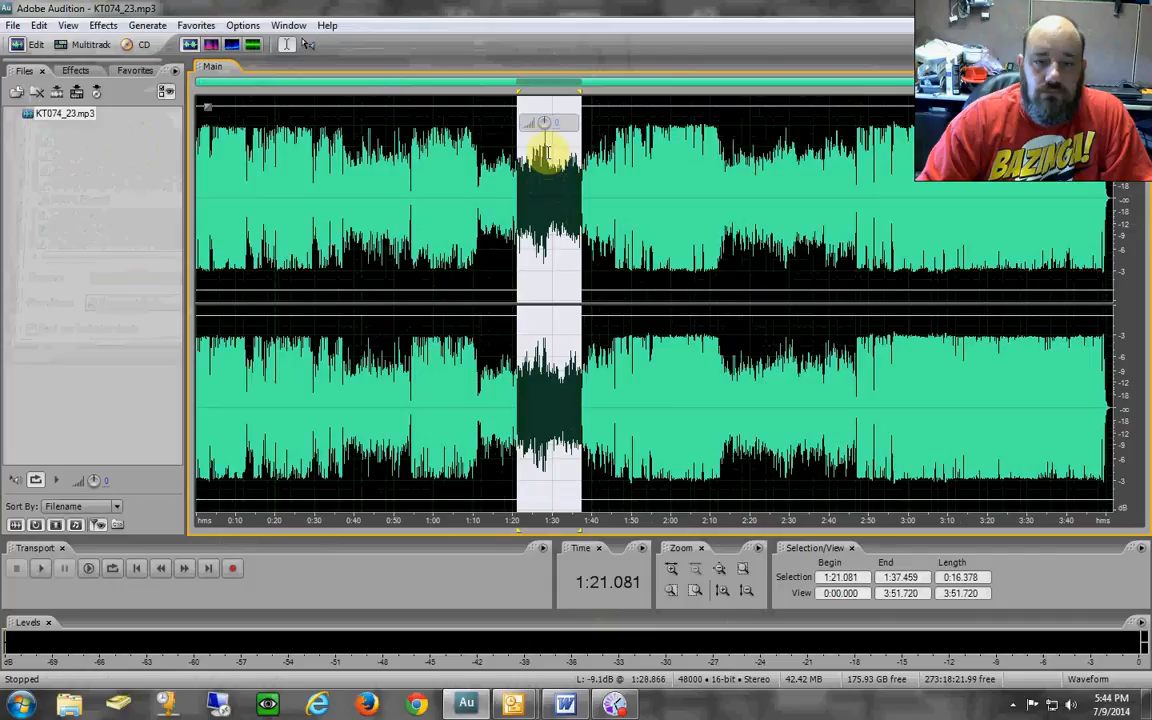
Select a short range in the left channel only, and select about 1:13 to 1:25 in the right channel only.
{"action": "left_click", "coordinate": [494, 141]}
{"action": "left_click_drag", "start_coordinate": [494, 125], "coordinate": [551, 125]}
{"action": "left_click", "coordinate": [486, 444]}
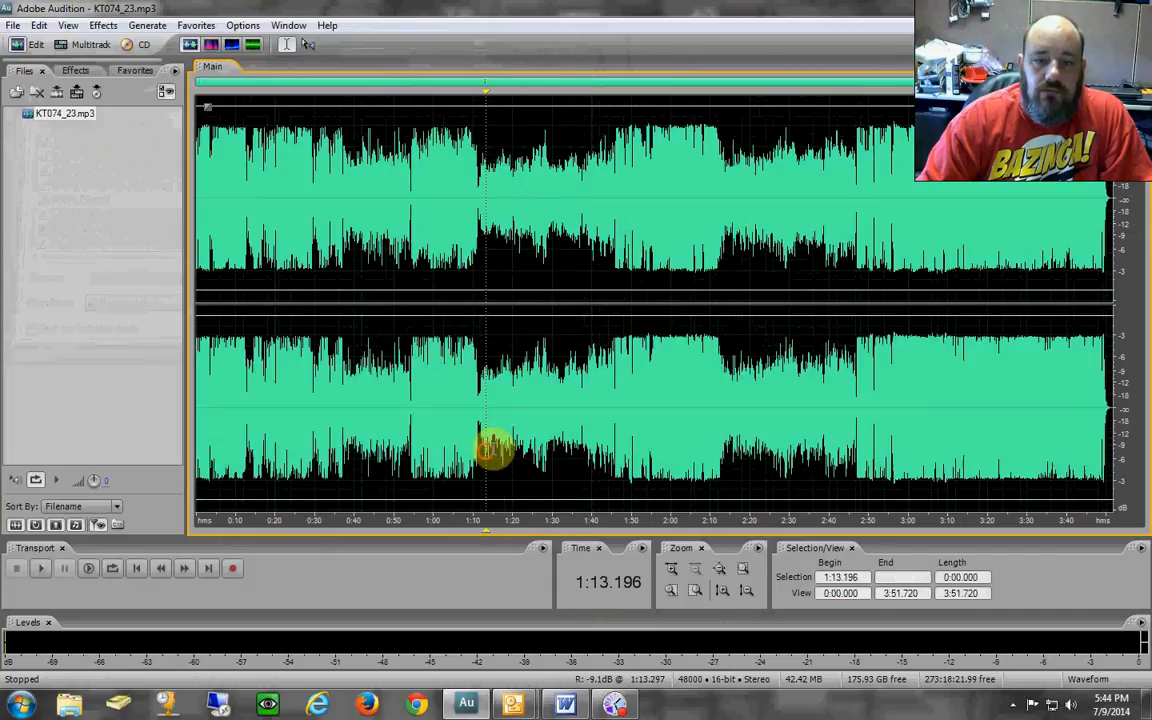
{"action": "left_click", "coordinate": [486, 487]}
{"action": "left_click_drag", "start_coordinate": [491, 490], "coordinate": [535, 485]}
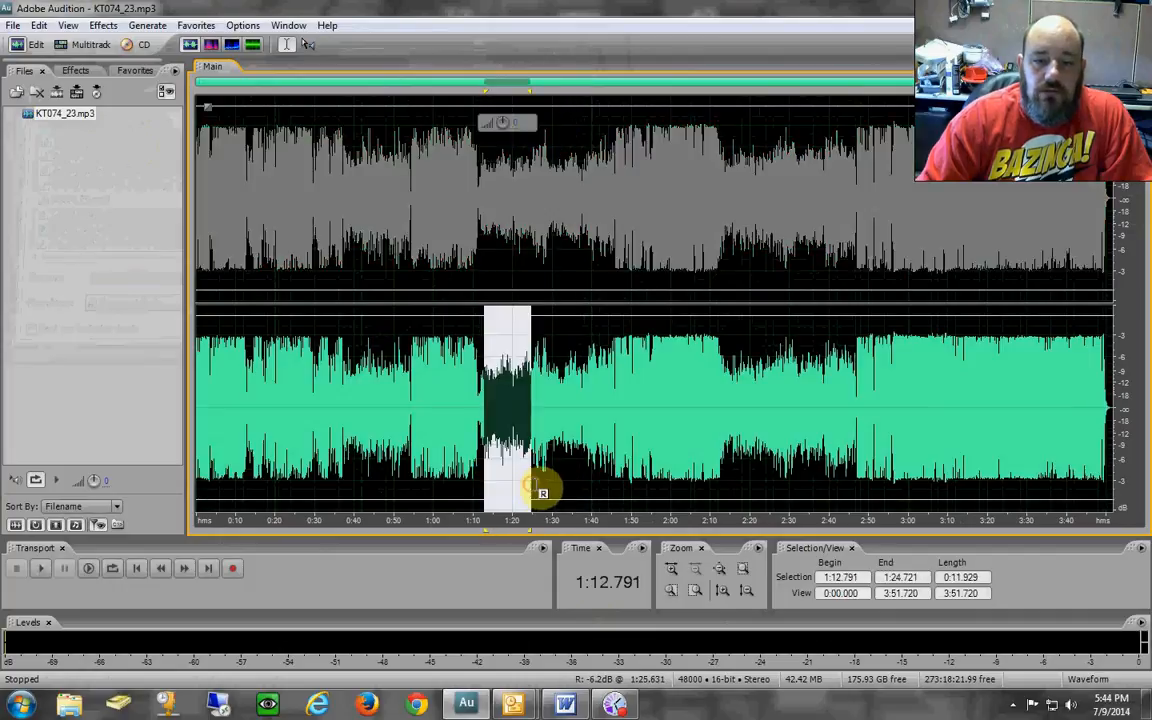
Select a short range in the left channel only, and select about 1:17 to 1:27 across both channels.
{"action": "left_click", "coordinate": [495, 292]}
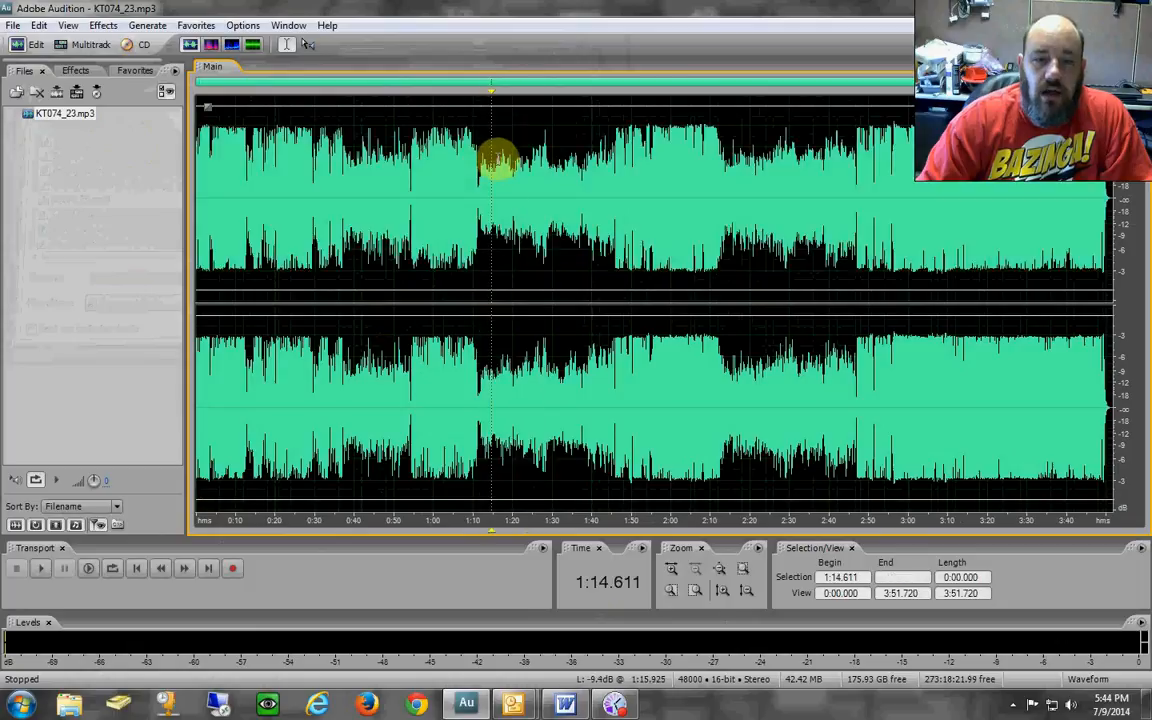
{"action": "left_click_drag", "start_coordinate": [496, 137], "coordinate": [536, 142]}
{"action": "left_click", "coordinate": [531, 217]}
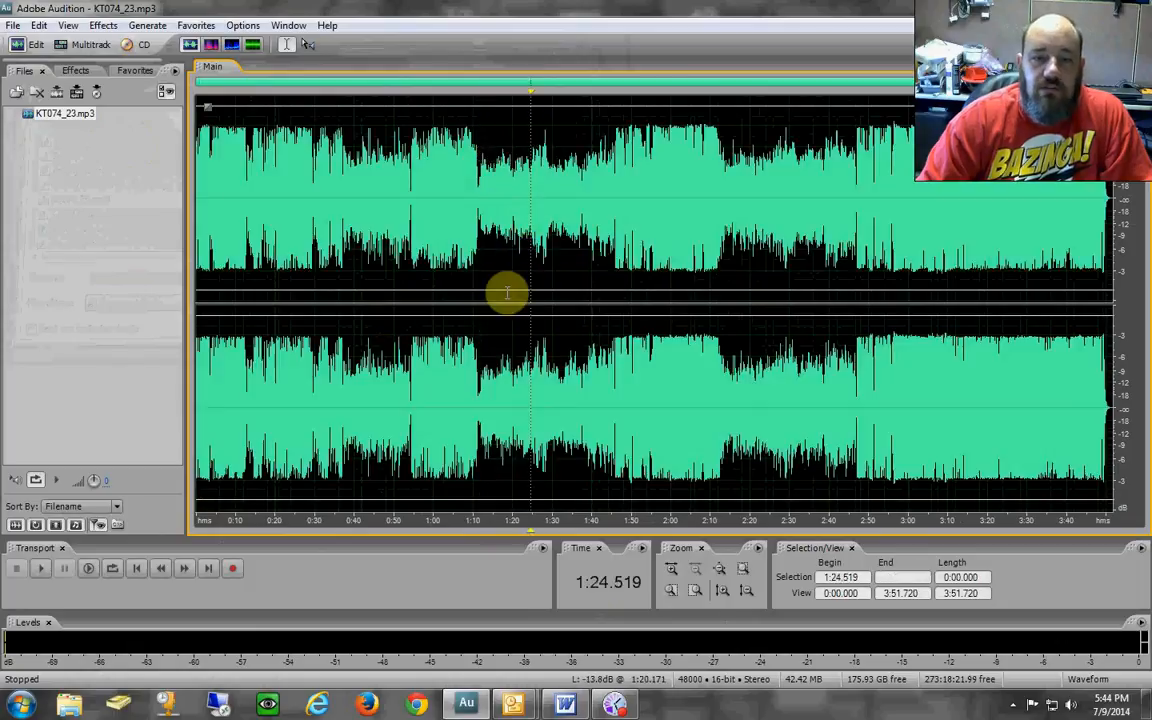
{"action": "left_click_drag", "start_coordinate": [501, 290], "coordinate": [597, 294]}
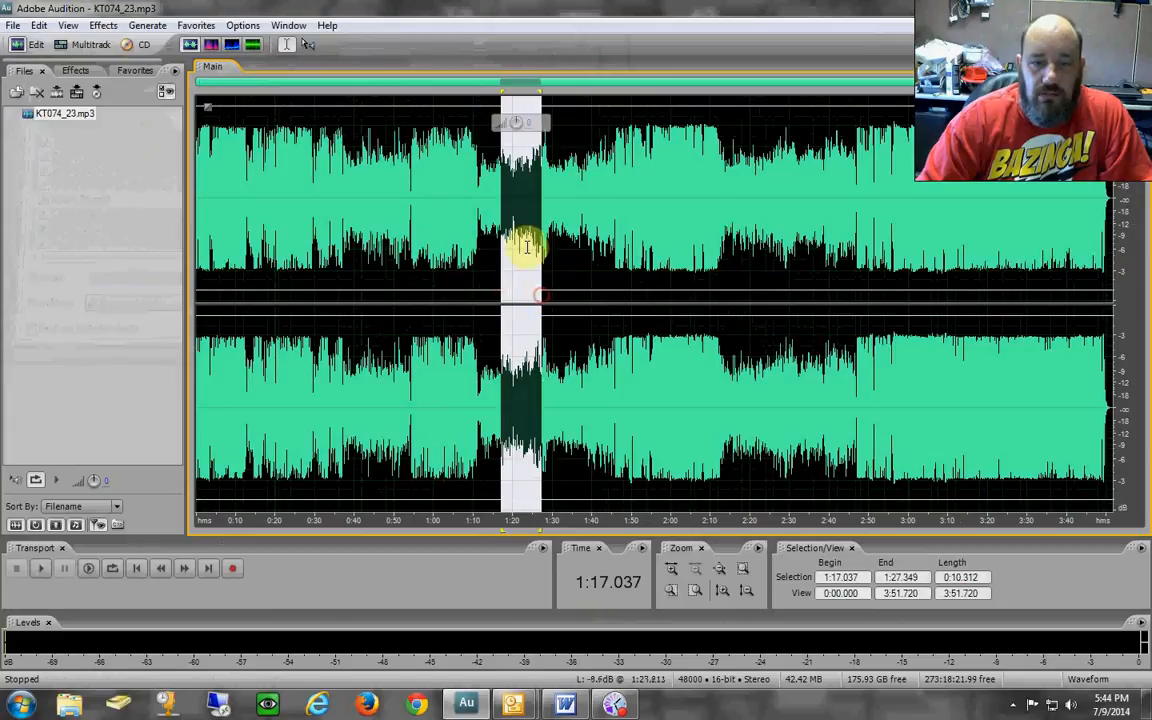
Place the cursor at 1:20 and demonstrate zooming the waveform in and out in time and in amplitude.
{"action": "left_click", "coordinate": [512, 267]}
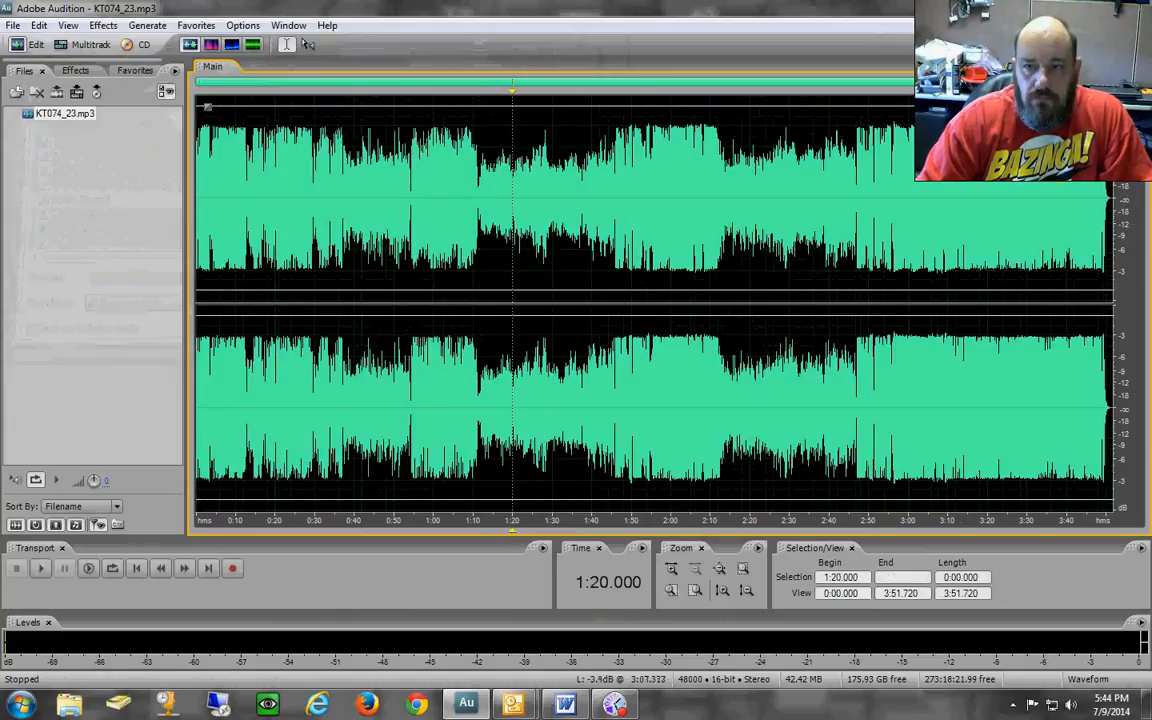
{"action": "scroll", "coordinate": [492, 84], "scroll_direction": "up", "scroll_amount": 4}
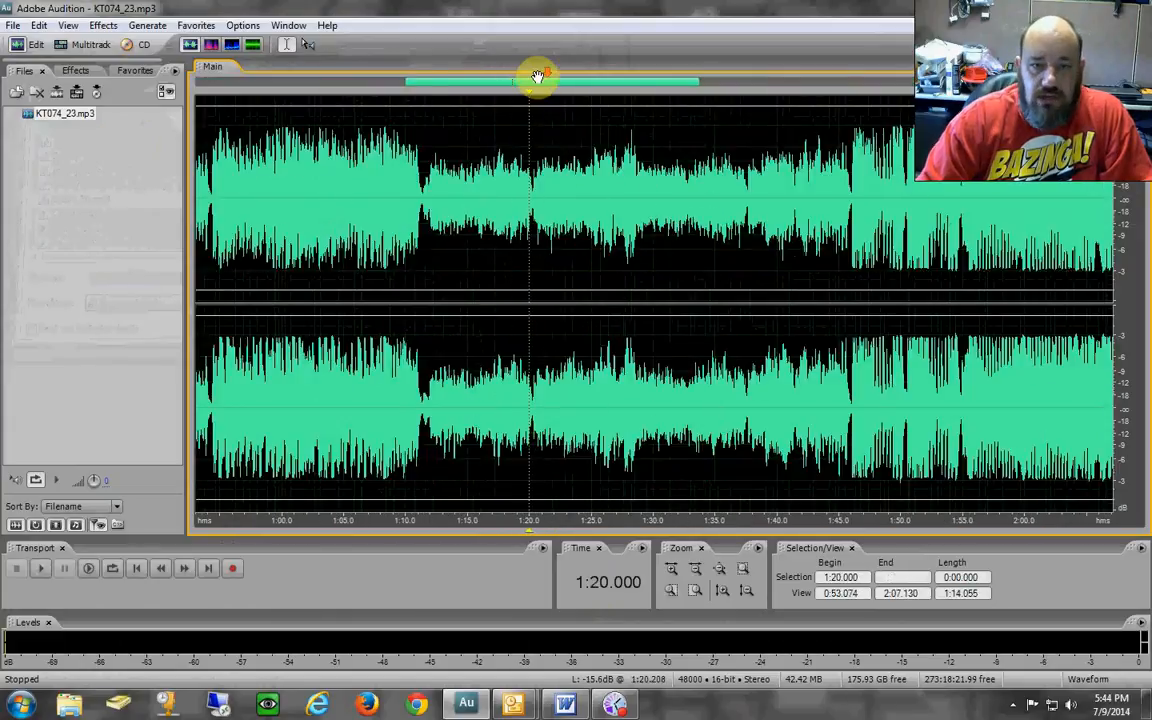
{"action": "scroll", "coordinate": [538, 76], "scroll_direction": "down", "scroll_amount": 4}
{"action": "scroll", "coordinate": [1130, 238], "scroll_direction": "up", "scroll_amount": 2}
{"action": "scroll", "coordinate": [1130, 238], "scroll_direction": "down", "scroll_amount": 4}
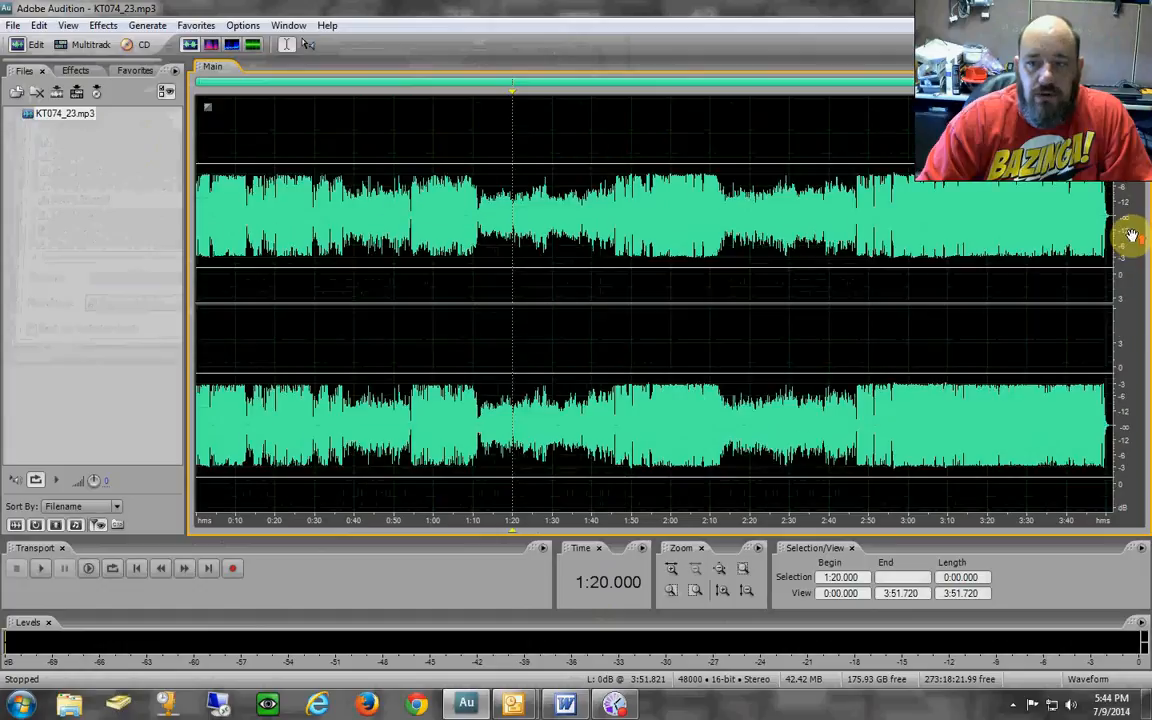
{"action": "scroll", "coordinate": [1130, 236], "scroll_direction": "up", "scroll_amount": 2}
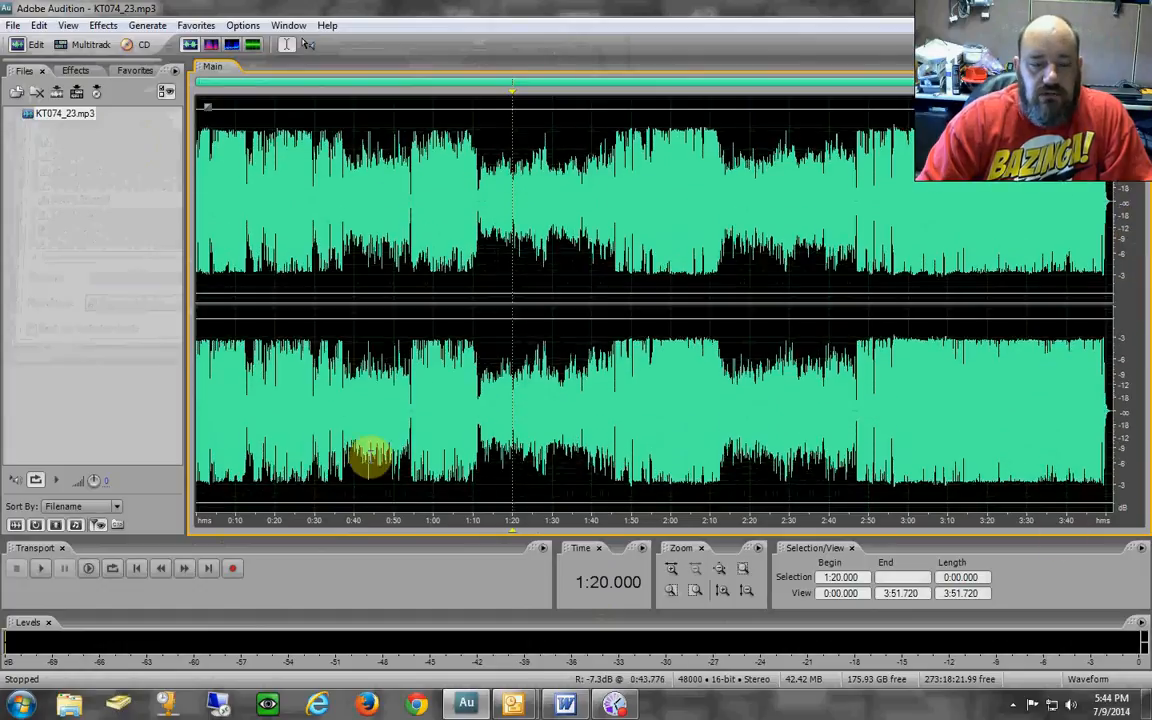
Select the entire waveform in both channels, play it from the beginning for a few seconds and stop it.
{"action": "left_click", "coordinate": [101, 277]}
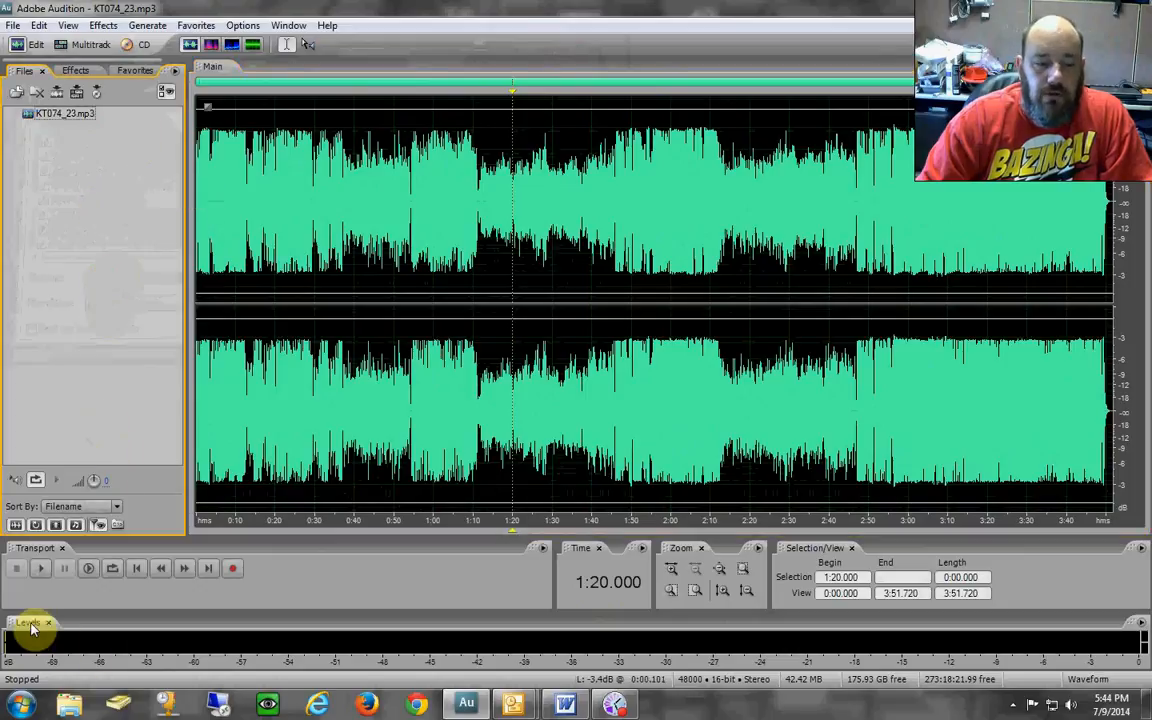
{"action": "double_click", "coordinate": [262, 304]}
{"action": "key", "text": "space"}
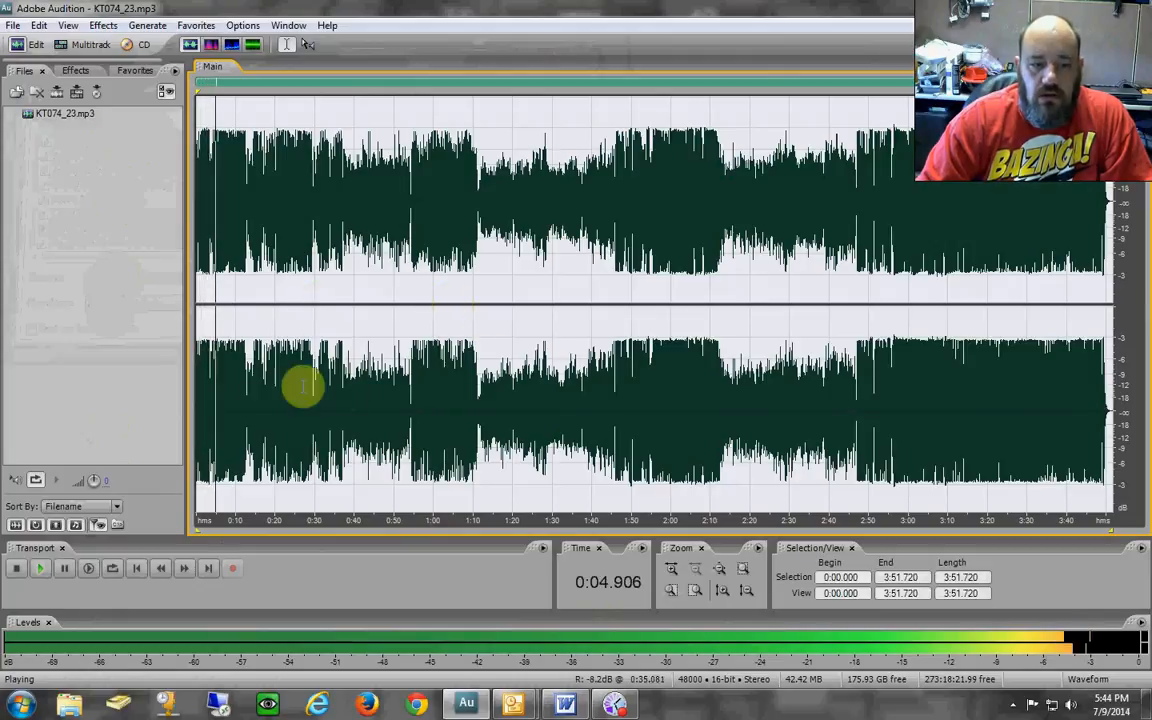
{"action": "key", "text": "space"}
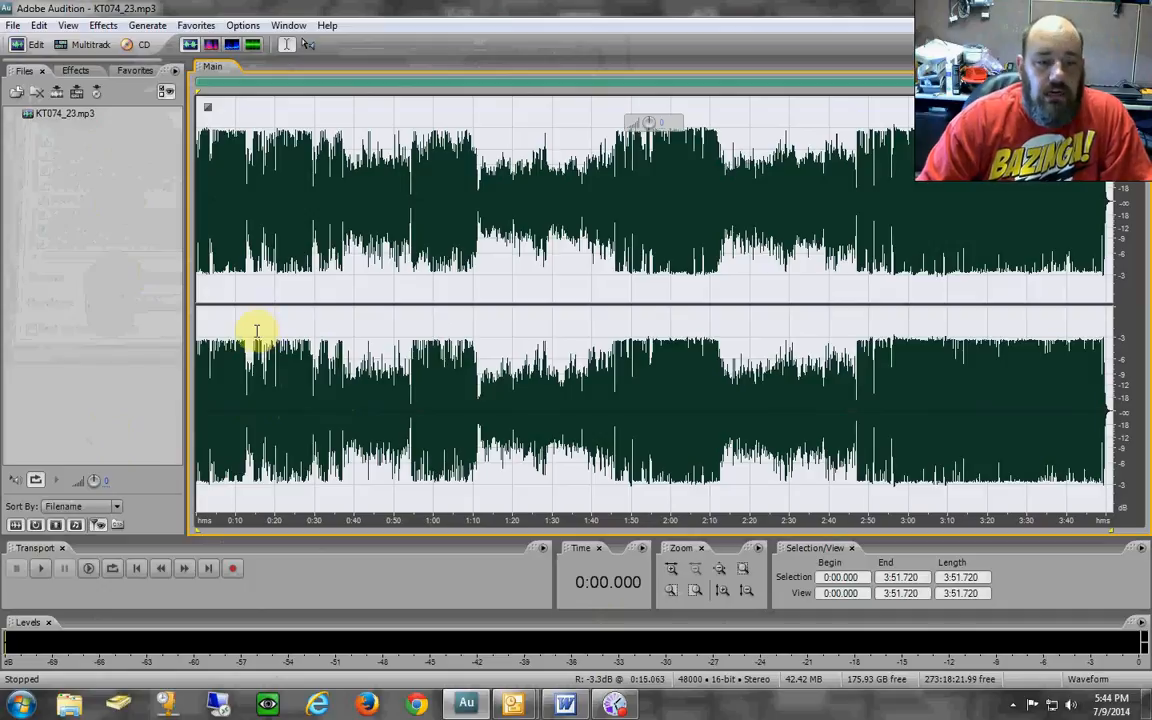
Play the selected file again from its start, place the cursor at about 0:47.9 during playback, and stop.
{"action": "left_click", "coordinate": [40, 568]}
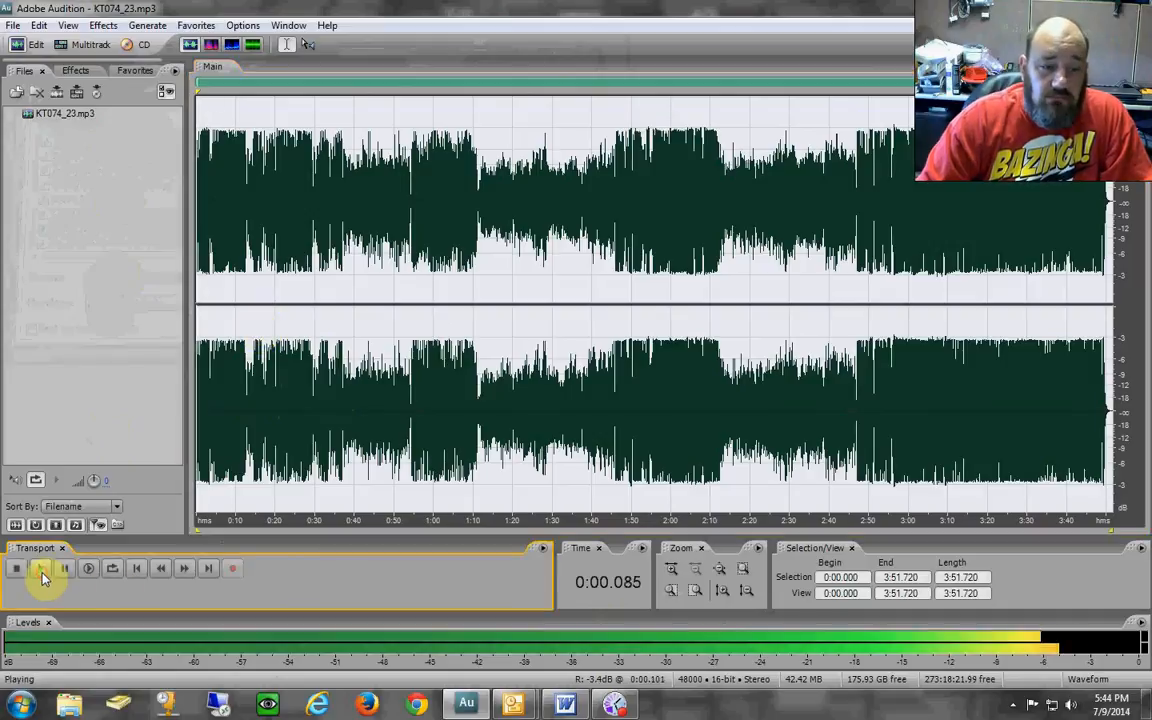
{"action": "left_click", "coordinate": [386, 327]}
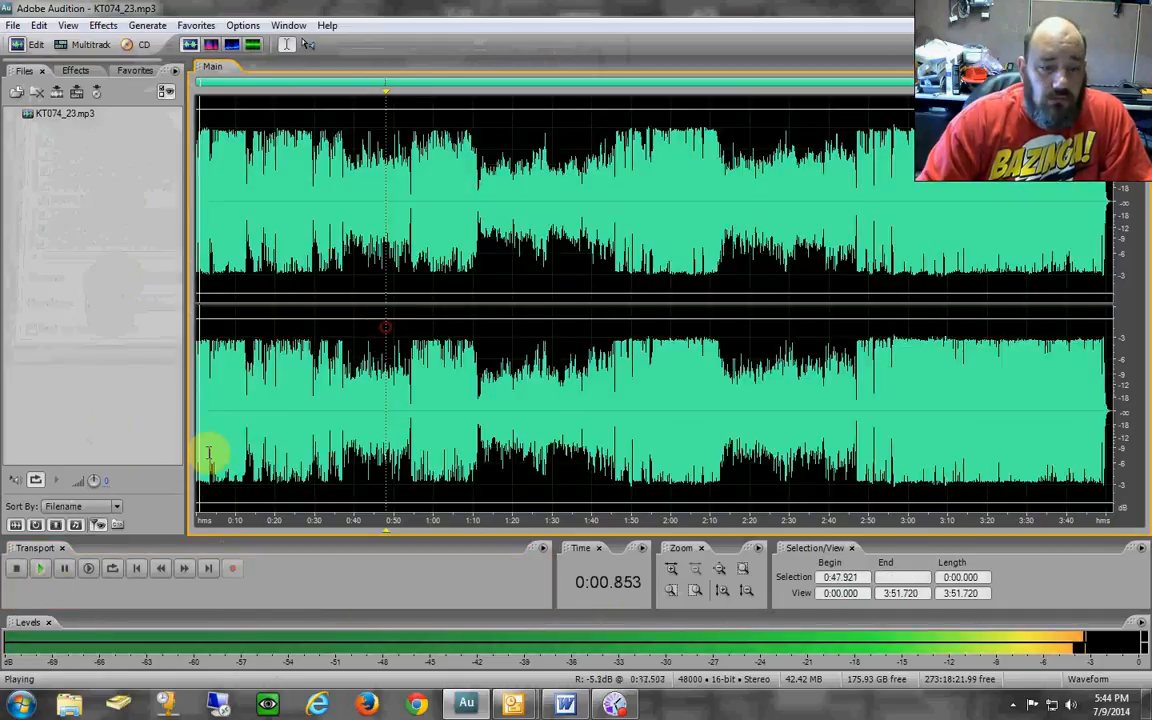
{"action": "left_click", "coordinate": [17, 568]}
Play from the cursor at about 1:13.8, place the cursor at about 1:24.7 while playing, and demonstrate pause, resume and stop.
{"action": "left_click", "coordinate": [461, 300]}
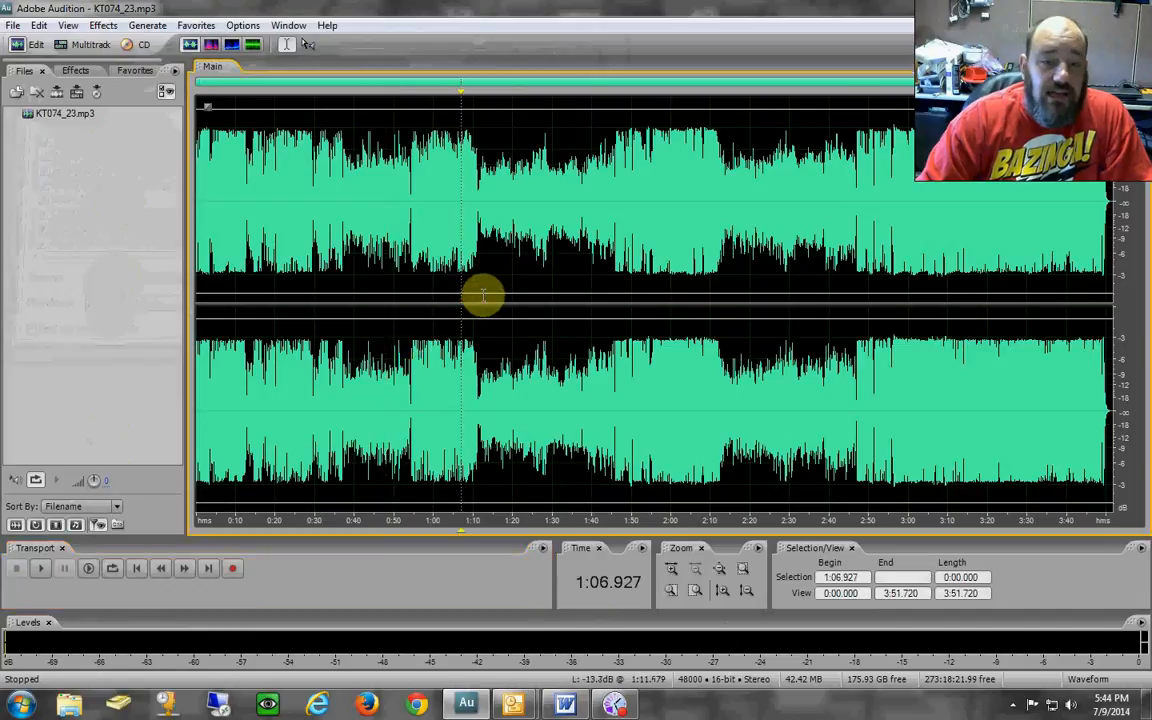
{"action": "left_click", "coordinate": [489, 288]}
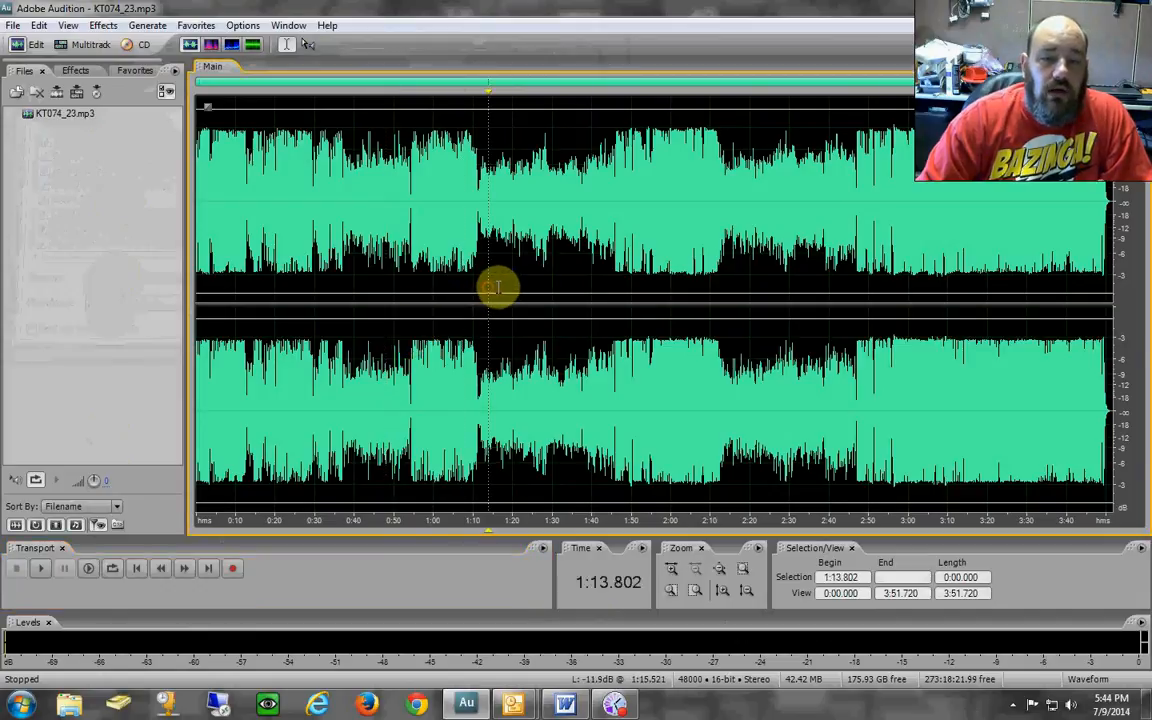
{"action": "left_click", "coordinate": [40, 568]}
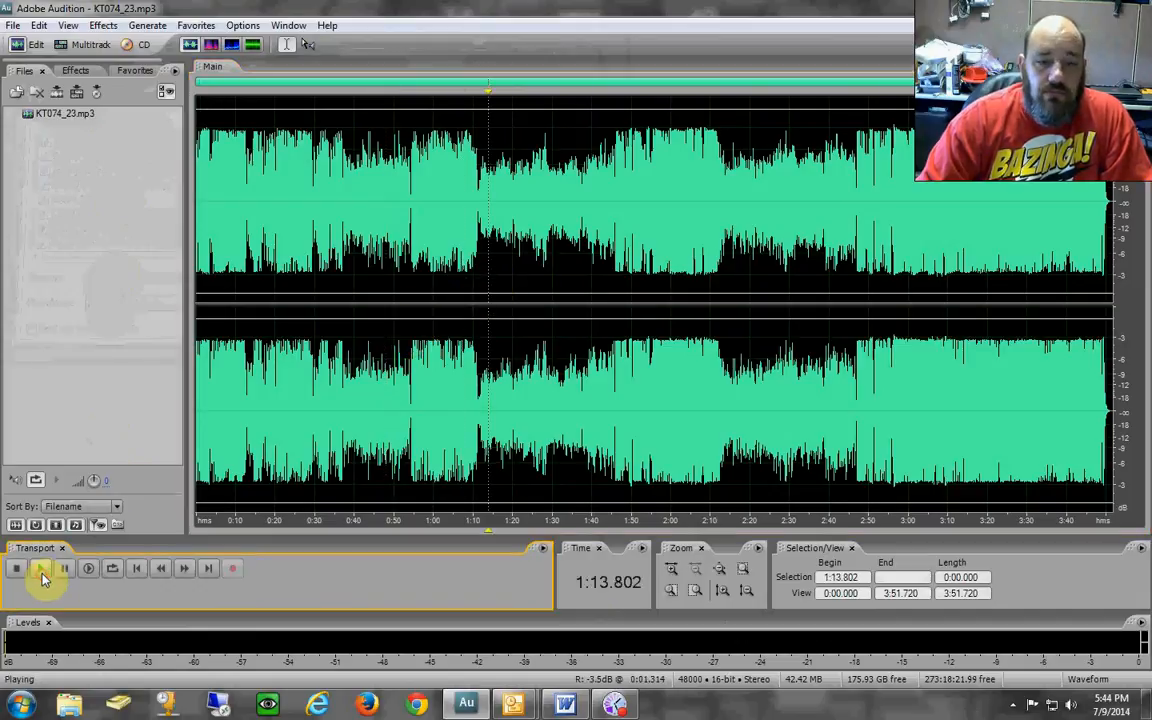
{"action": "left_click", "coordinate": [531, 355]}
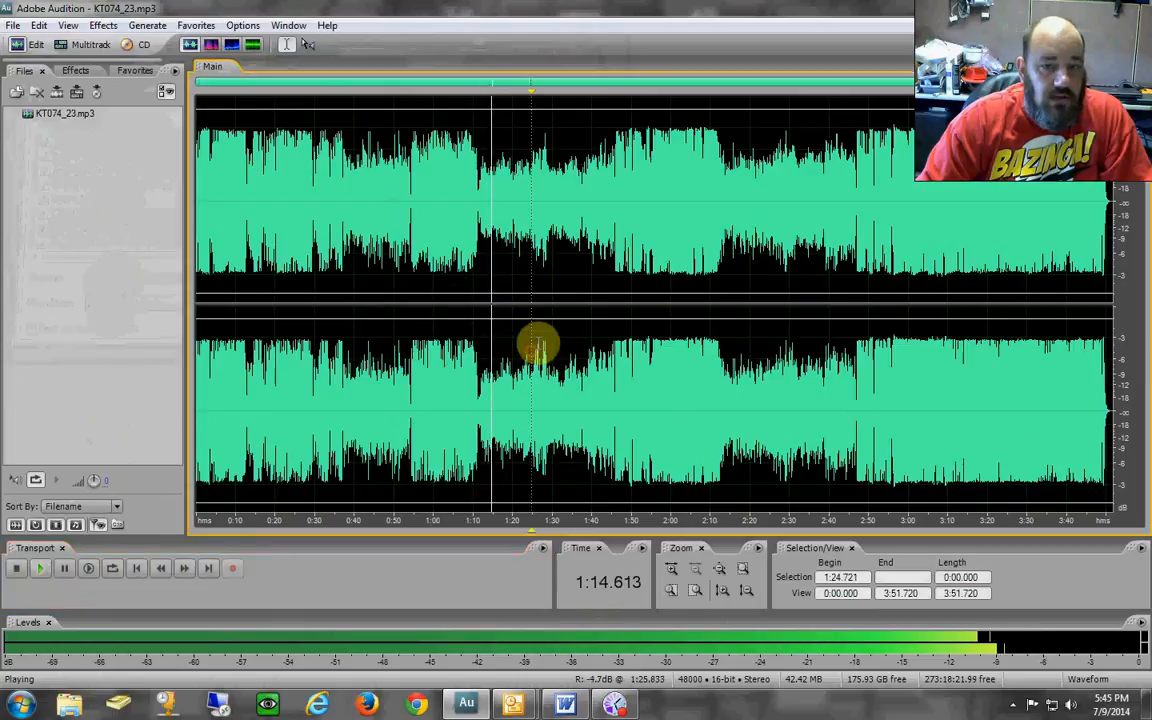
{"action": "left_click", "coordinate": [64, 567]}
{"action": "left_click", "coordinate": [39, 569]}
{"action": "left_click", "coordinate": [18, 569]}
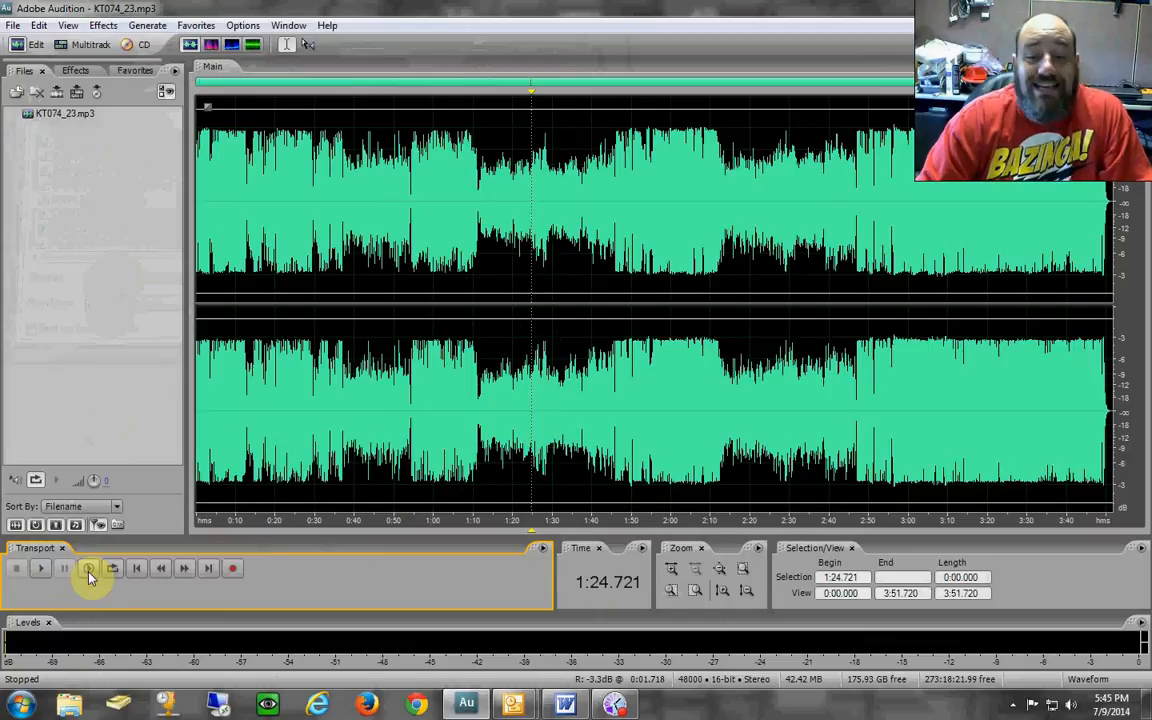
Zoom in on about 1:24 to 1:38, place the cursor at about 1:36.3, and start, stop and restart playback from it.
{"action": "scroll", "coordinate": [552, 84], "scroll_direction": "up", "scroll_amount": 5}
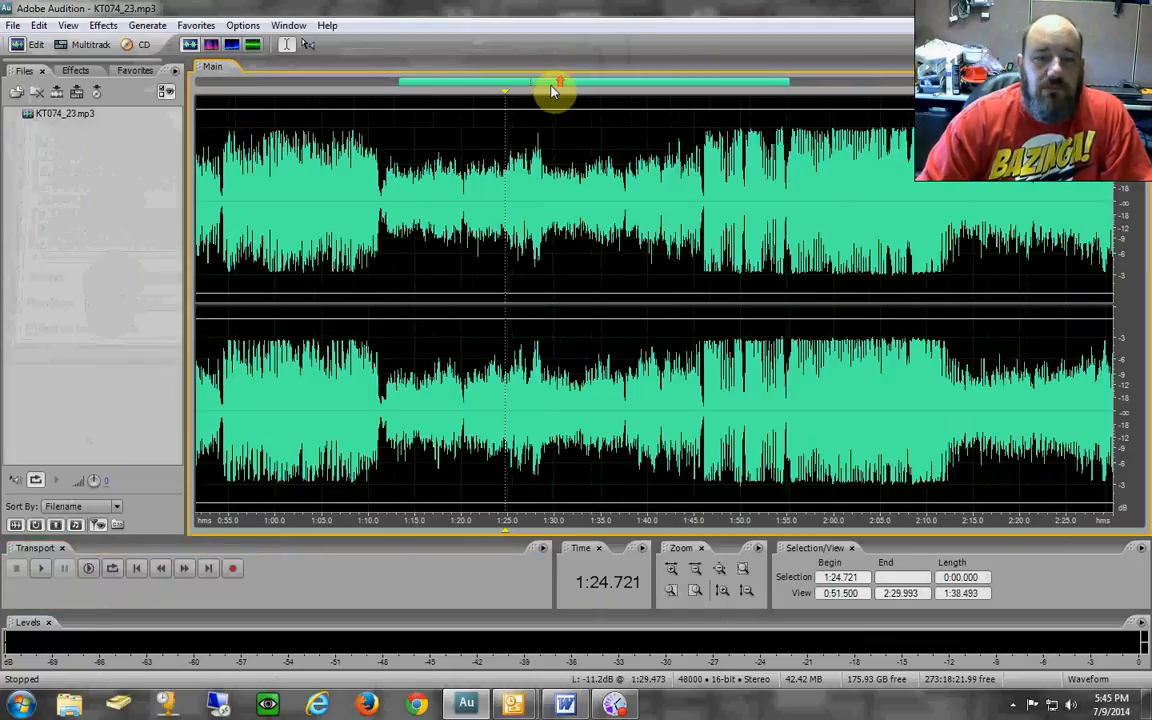
{"action": "scroll", "coordinate": [552, 84], "scroll_direction": "up", "scroll_amount": 2}
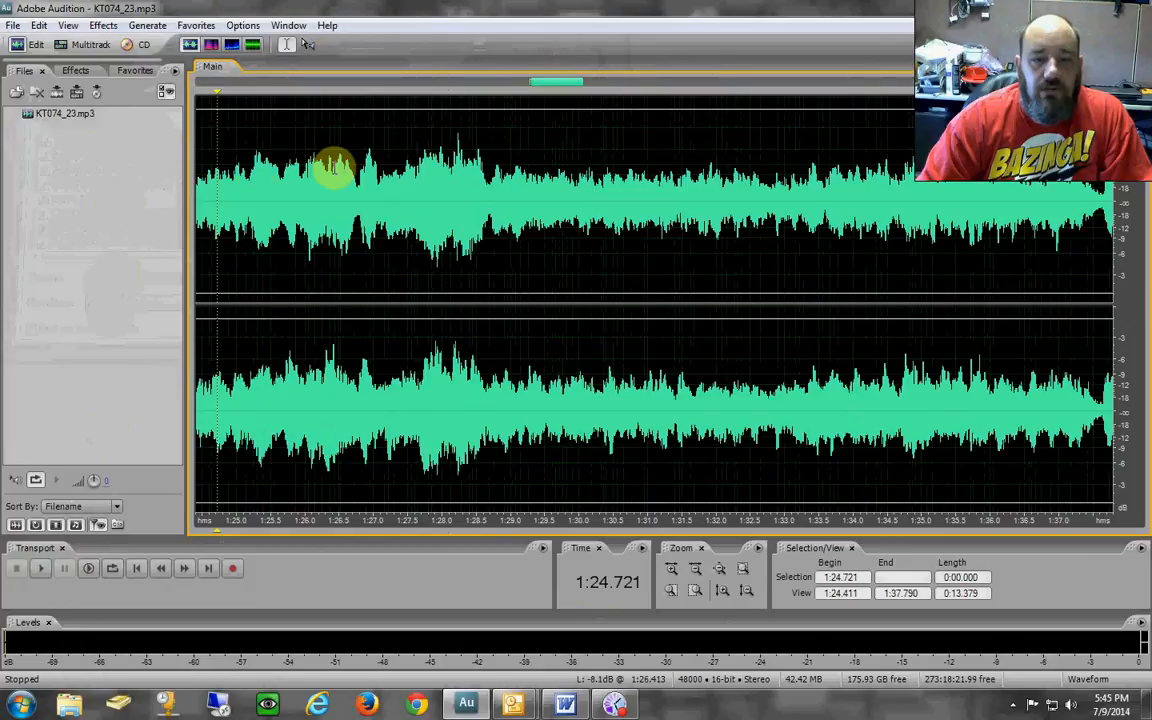
{"action": "left_click", "coordinate": [273, 175]}
{"action": "key", "text": "space"}
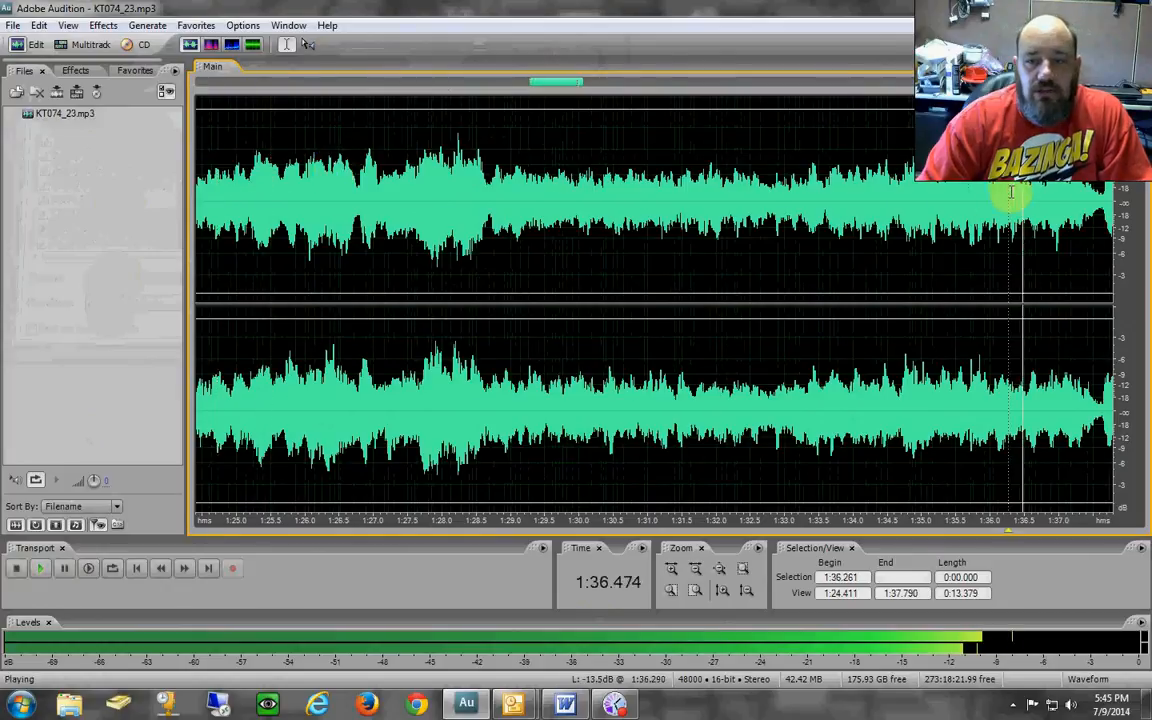
{"action": "key", "text": "space"}
{"action": "key", "text": "space"}
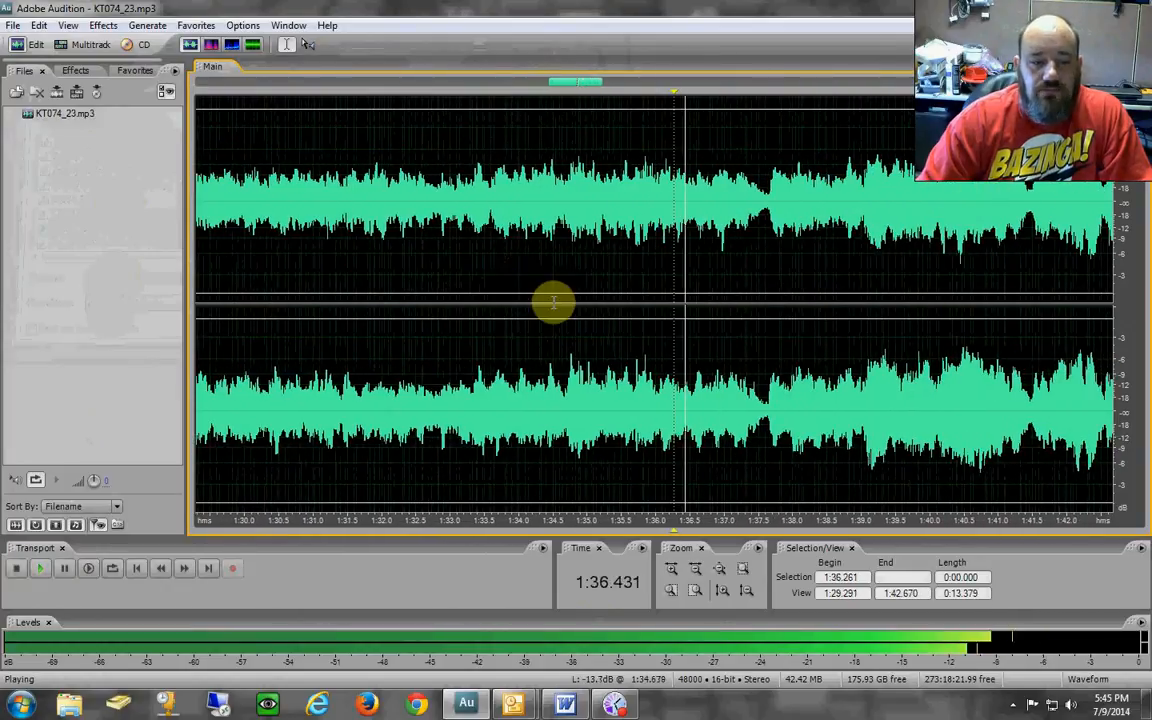
Place the cursor at about 1:38.35 and demonstrate playing from it to the end of the view and to the end of the file.
{"action": "left_click", "coordinate": [715, 275]}
{"action": "left_click", "coordinate": [816, 250]}
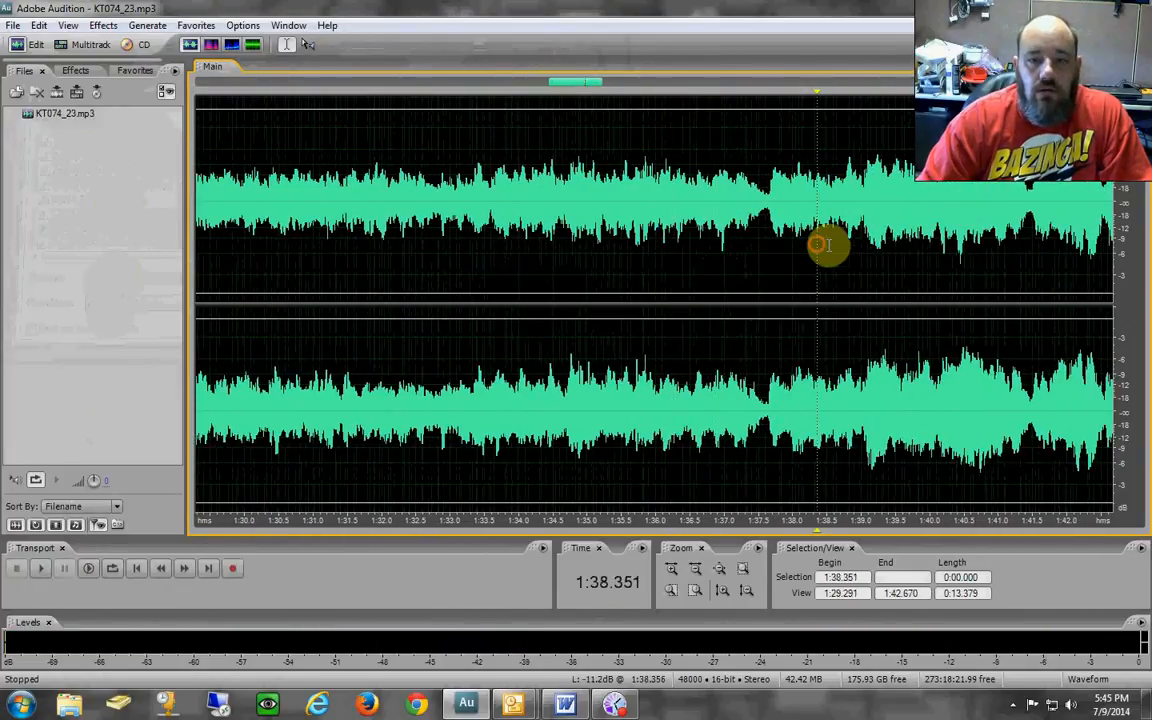
{"action": "key", "text": "space"}
{"action": "left_click", "coordinate": [88, 568]}
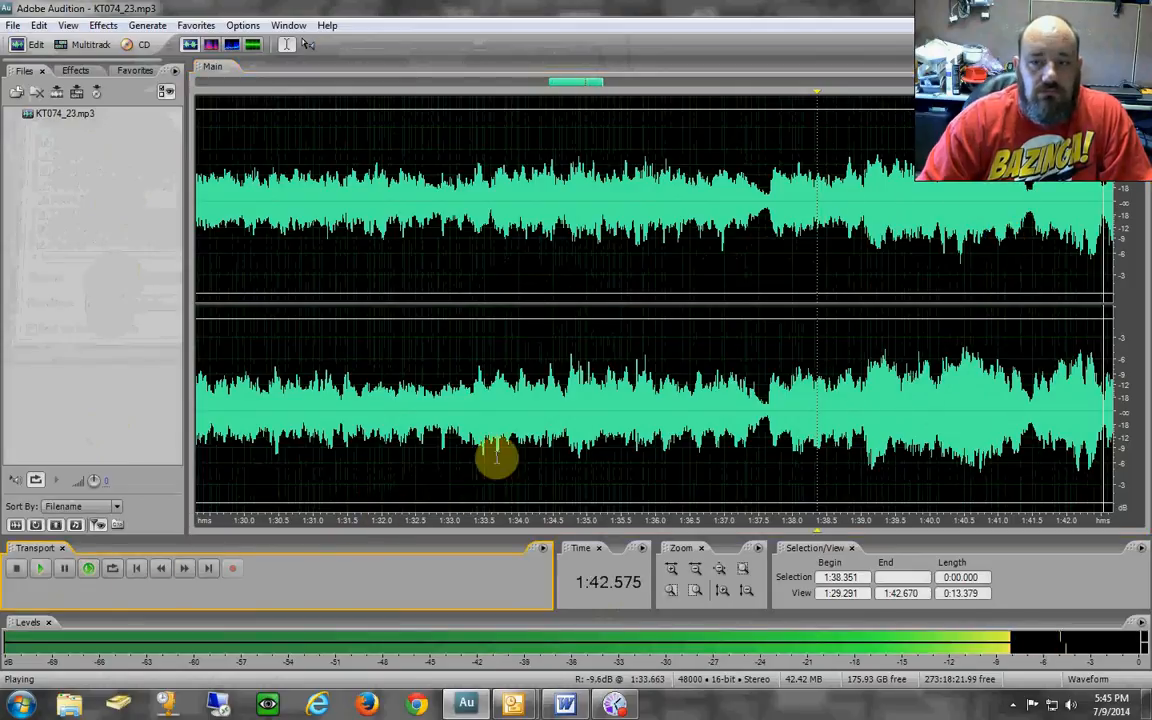
{"action": "left_click", "coordinate": [89, 569]}
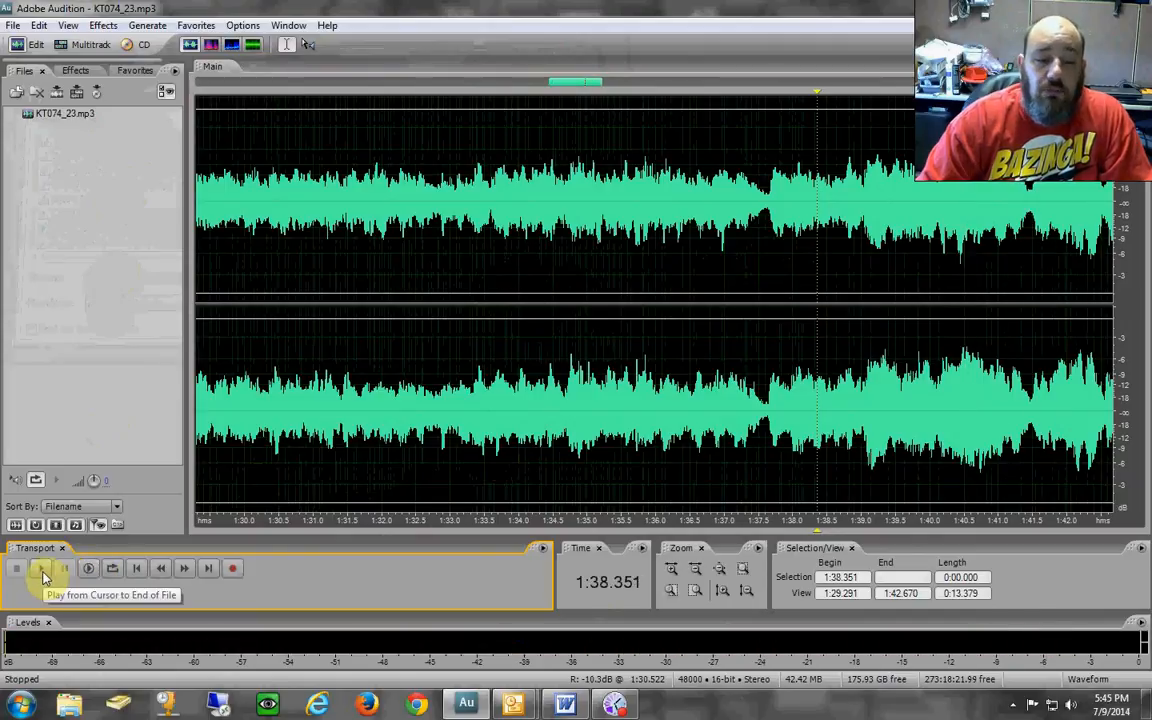
{"action": "left_click", "coordinate": [43, 572]}
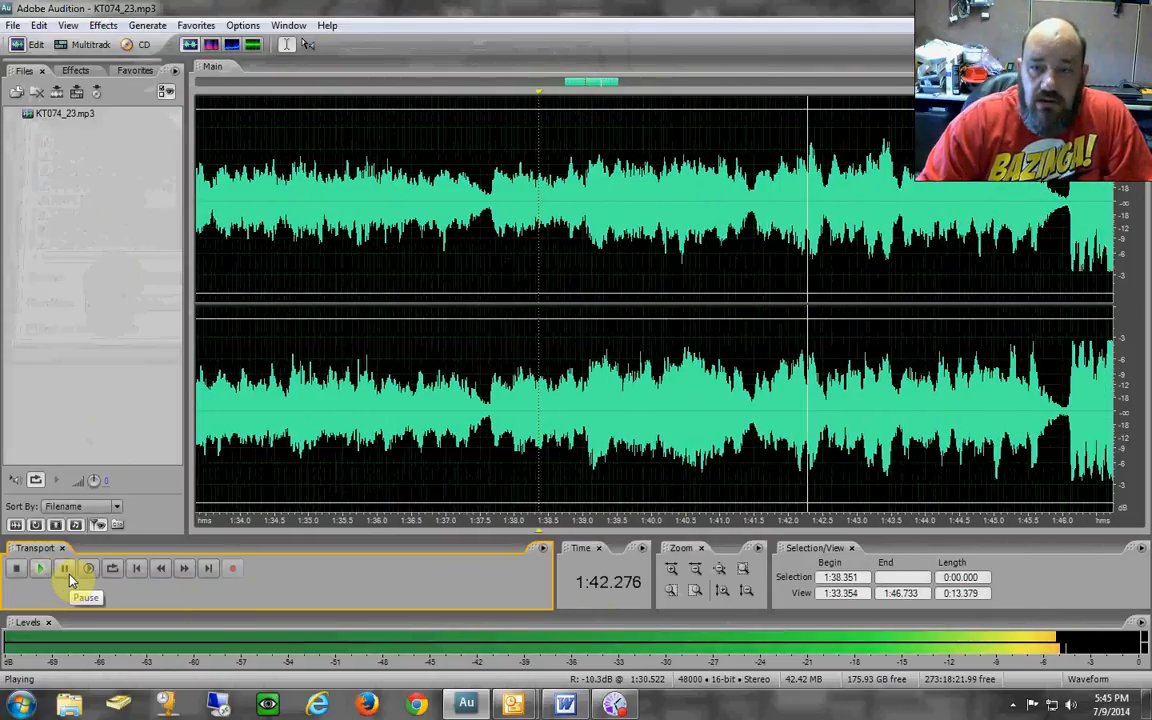
{"action": "left_click", "coordinate": [17, 568]}
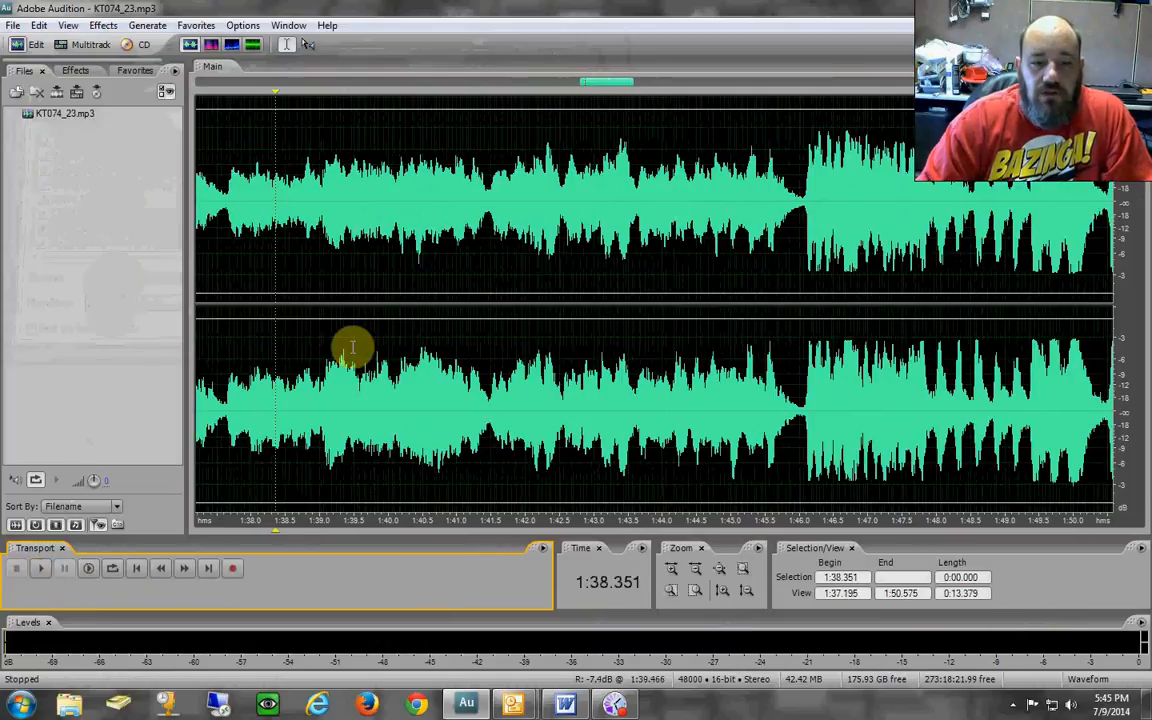
Select about 1:38.7 to 1:40 in both channels, play the selection looped, and stop.
{"action": "left_click", "coordinate": [348, 300]}
{"action": "left_click_drag", "start_coordinate": [316, 240], "coordinate": [406, 237]}
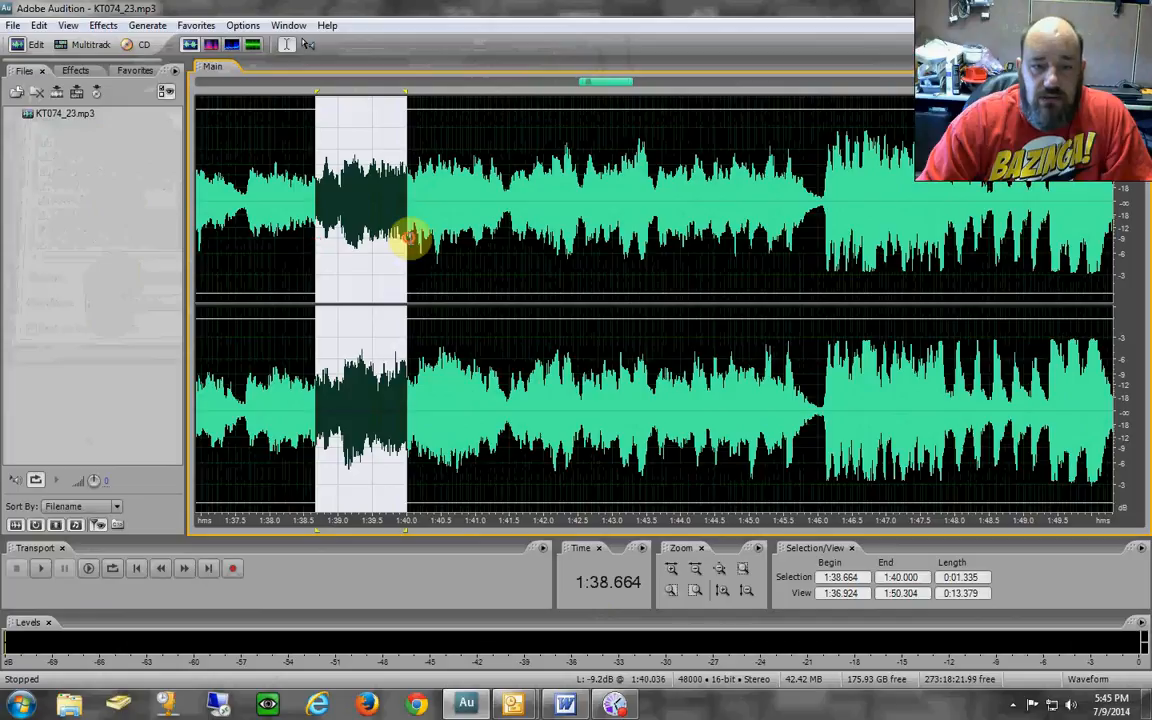
{"action": "left_click", "coordinate": [113, 569]}
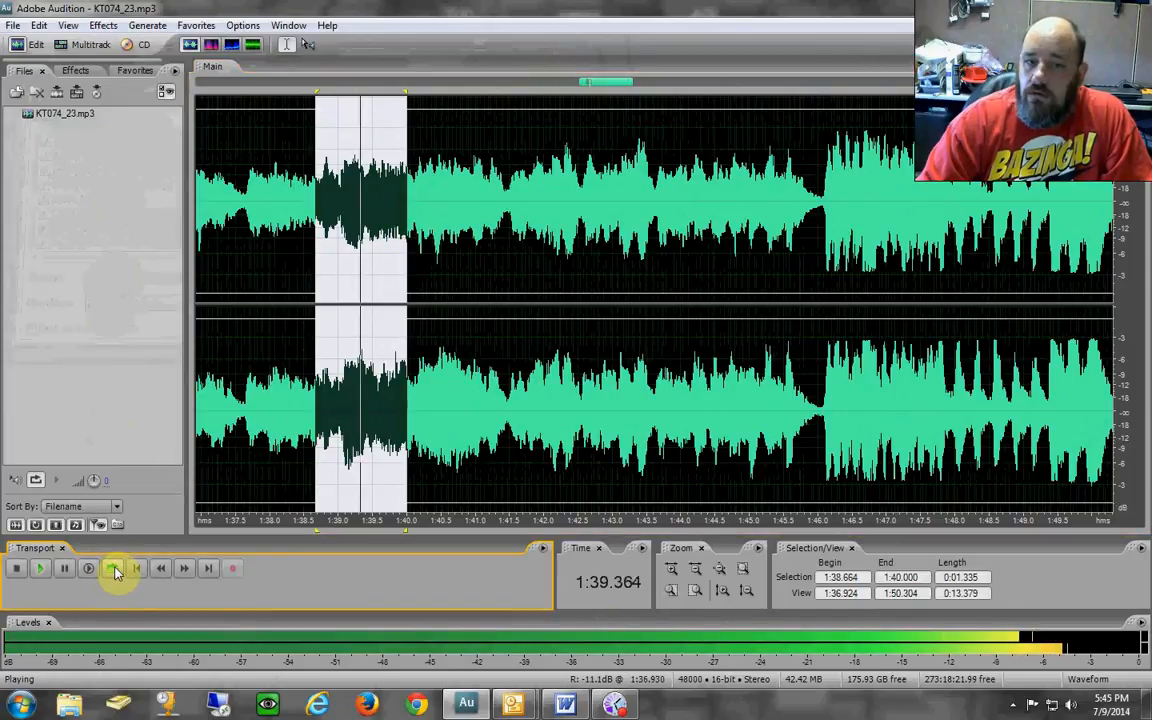
{"action": "left_click", "coordinate": [17, 568]}
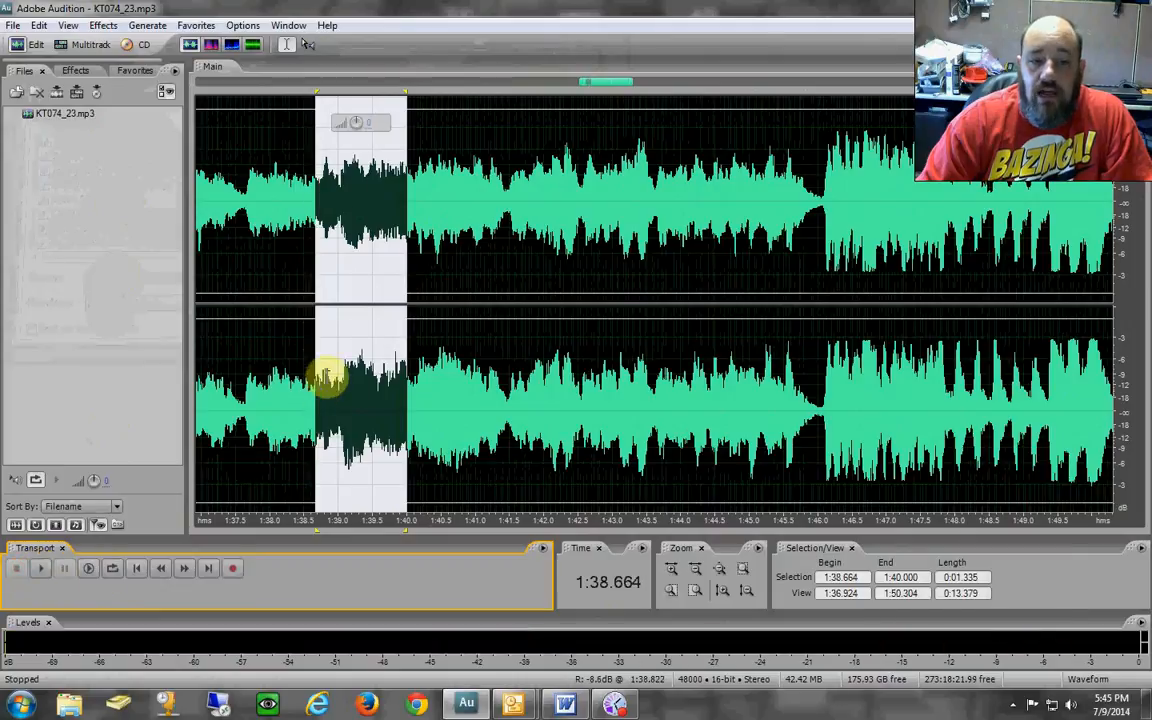
Clear the selection by placing the cursor at about 1:40.7, start looped playback from there, and stop it.
{"action": "left_click", "coordinate": [453, 268]}
{"action": "left_click", "coordinate": [113, 570]}
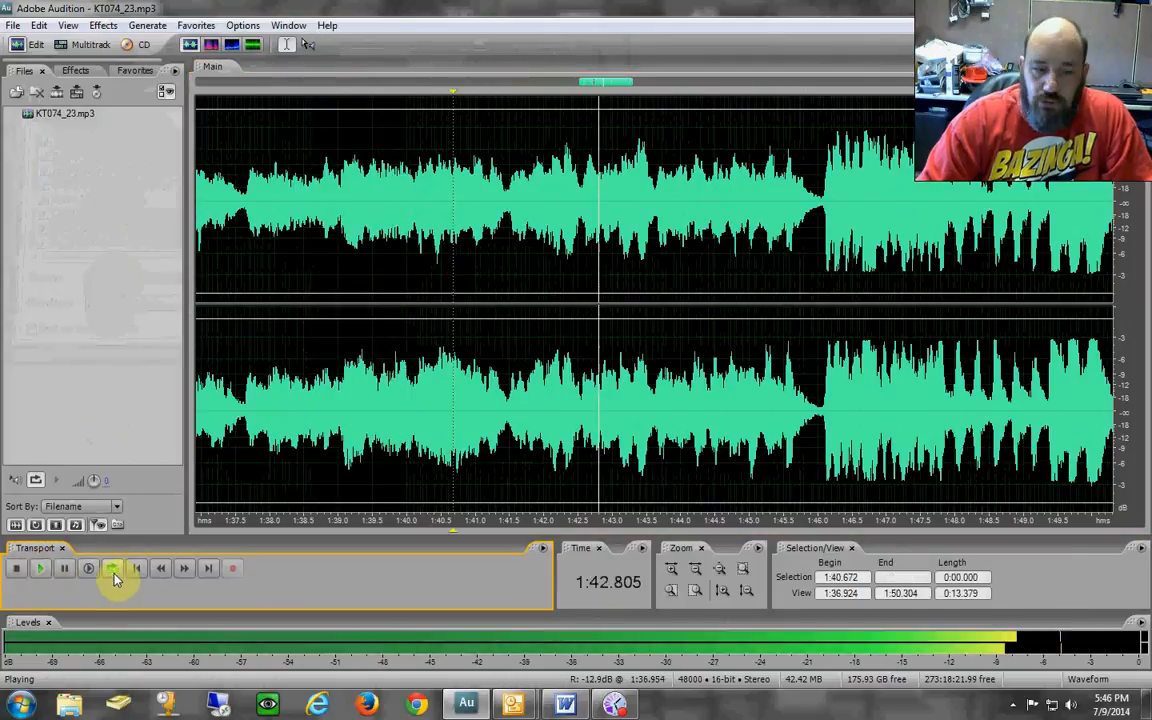
{"action": "left_click", "coordinate": [17, 568]}
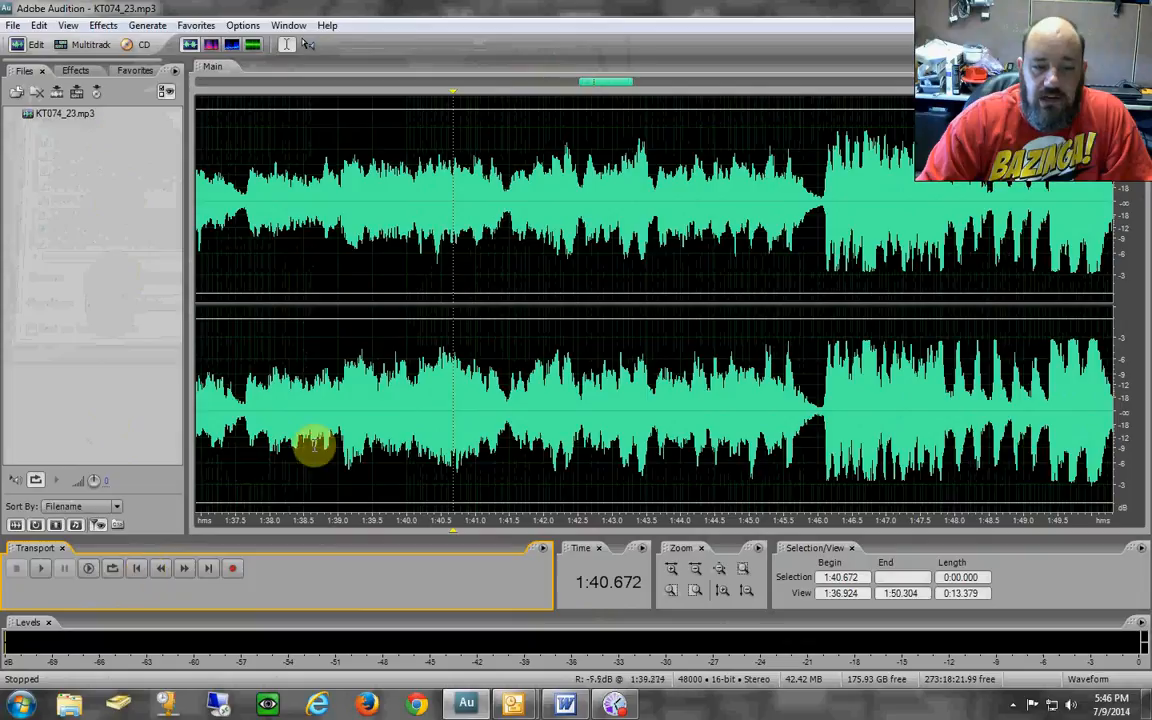
Jump to the file's start with the cursor at about 0:03.7, and to its end with the cursor at about 3:44.2.
{"action": "left_click", "coordinate": [382, 298]}
{"action": "key", "text": "Home"}
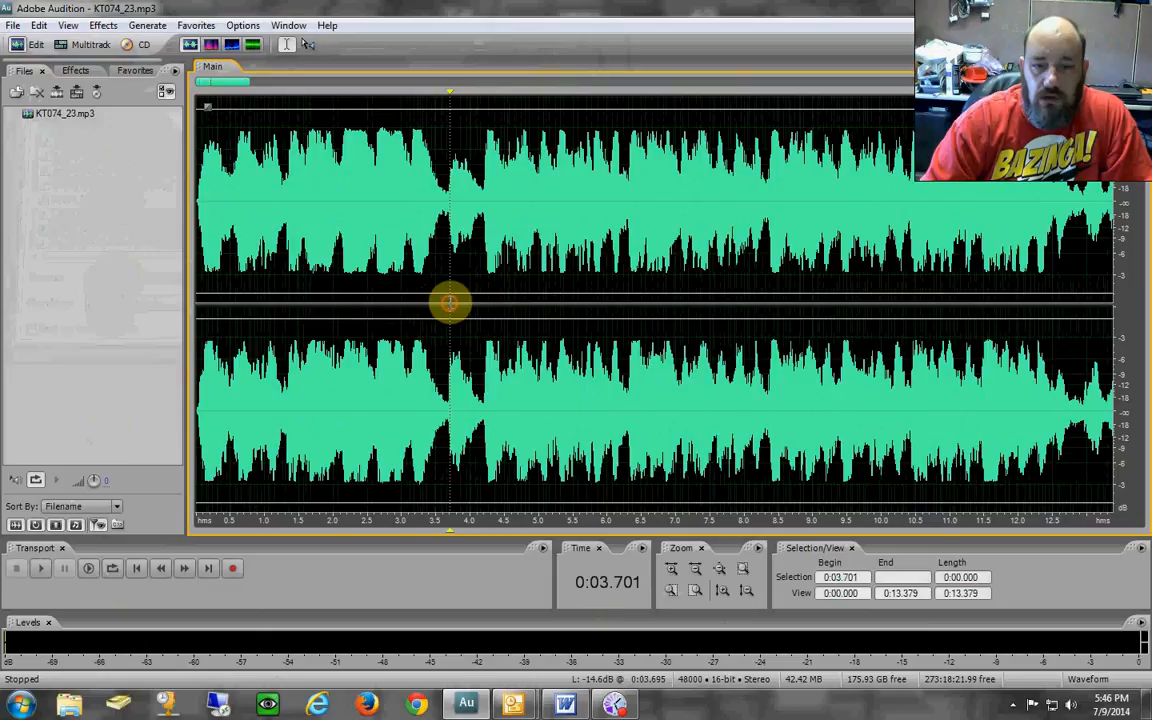
{"action": "key", "text": "End"}
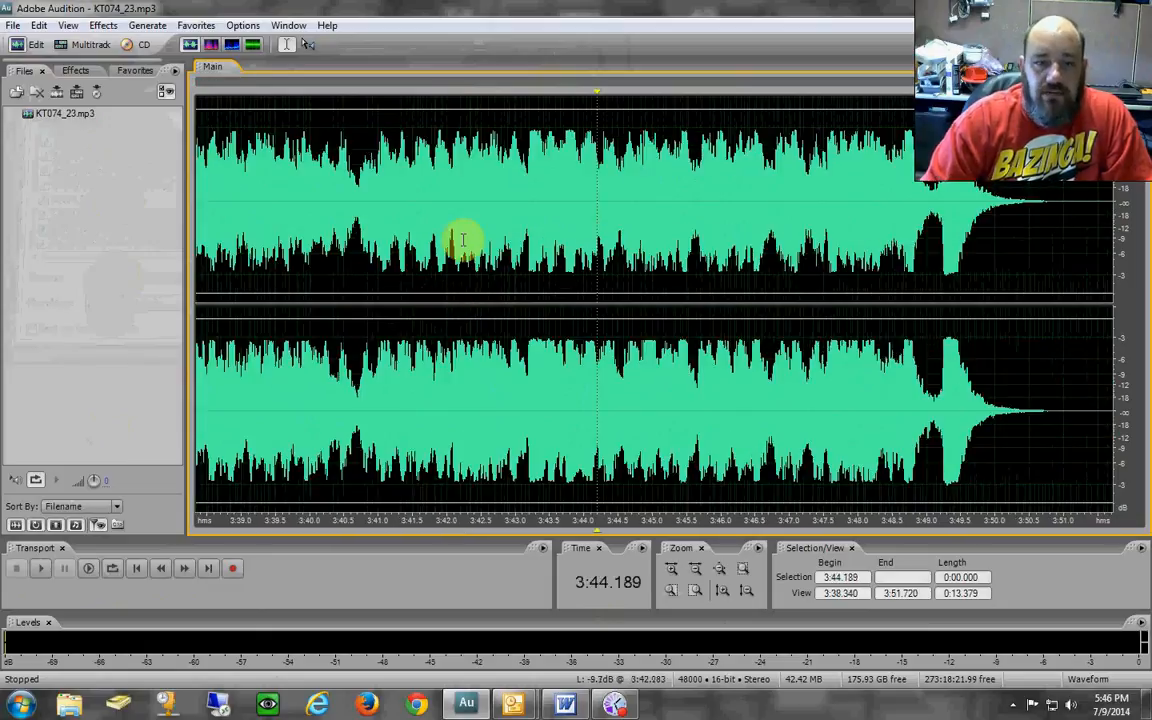
Switch to the Scrub tool and scrub the audio back and forth around 3:42, leaving the cursor at about 3:42.4.
{"action": "left_click", "coordinate": [308, 45]}
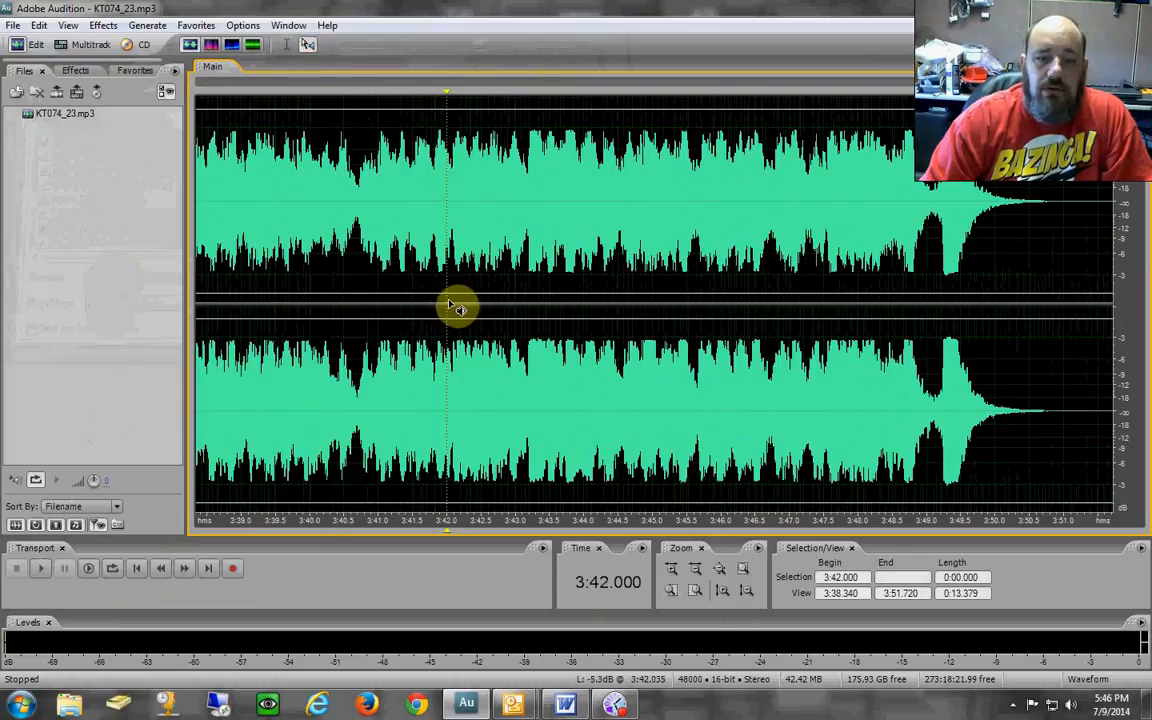
{"action": "left_click", "coordinate": [310, 46]}
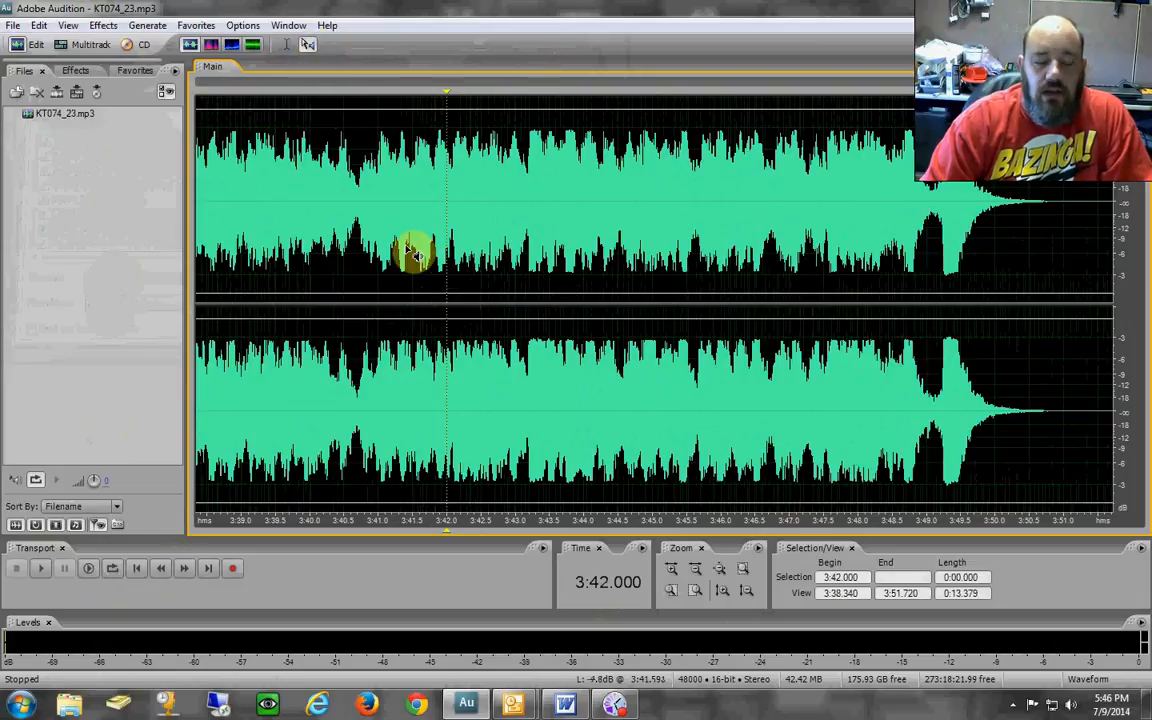
{"action": "left_click_drag", "start_coordinate": [450, 306], "coordinate": [450, 306]}
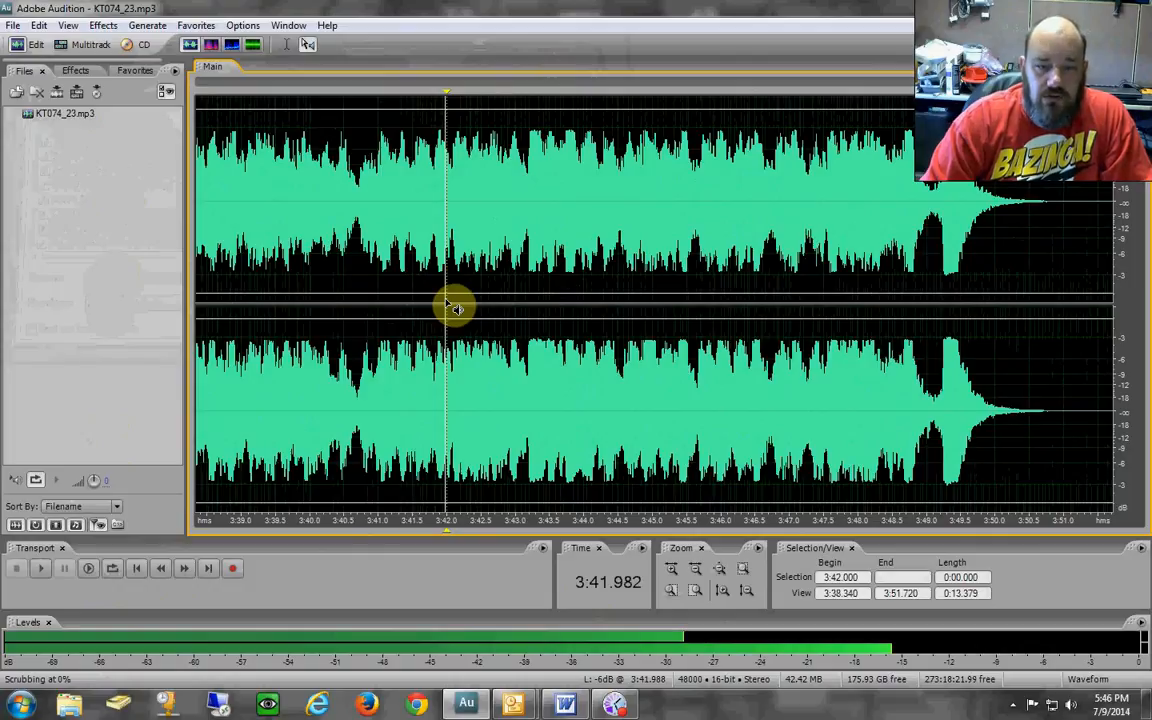
{"action": "left_click_drag", "start_coordinate": [453, 307], "coordinate": [664, 314]}
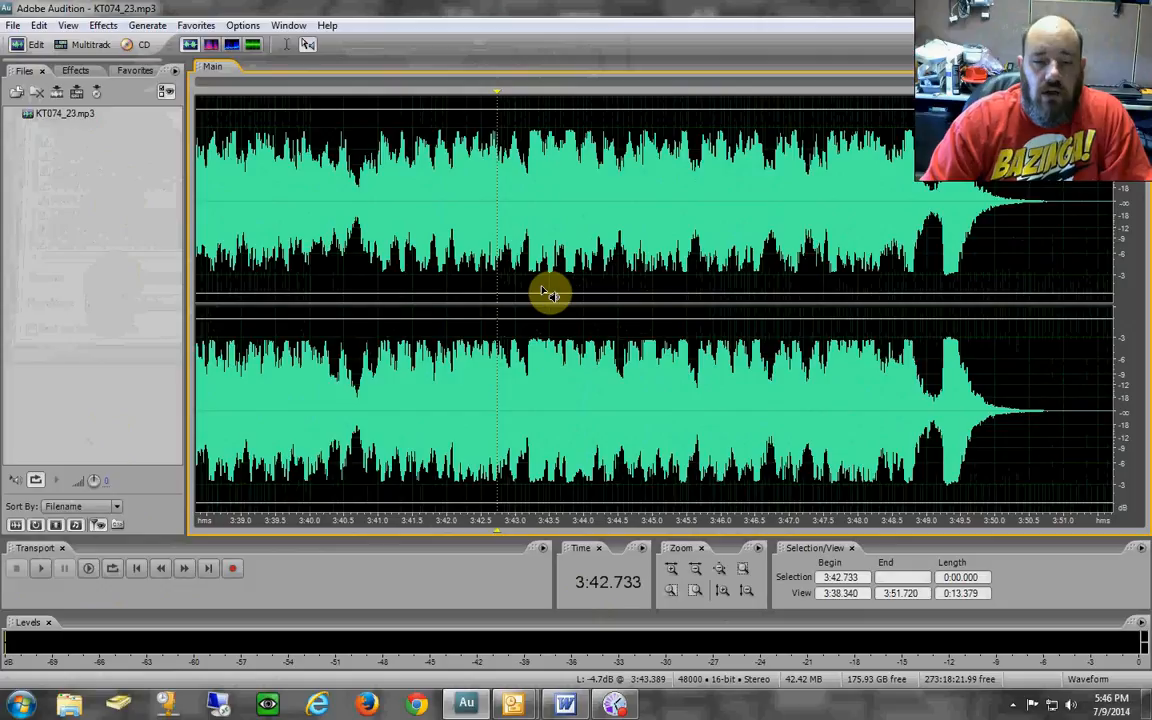
{"action": "left_click_drag", "start_coordinate": [540, 292], "coordinate": [473, 310]}
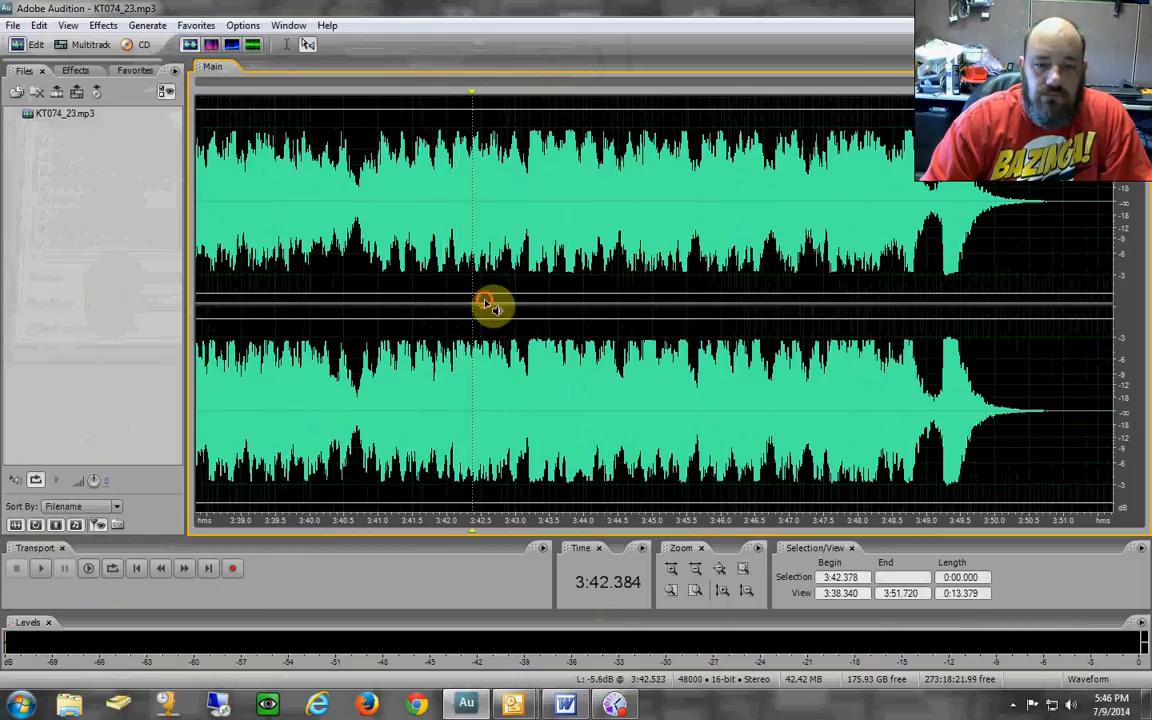
Return to the Time Selection tool and place the cursor at about 0:33.4, 1:00 and finally 0:55.4.
{"action": "scroll", "coordinate": [458, 247], "scroll_direction": "down", "scroll_amount": 10}
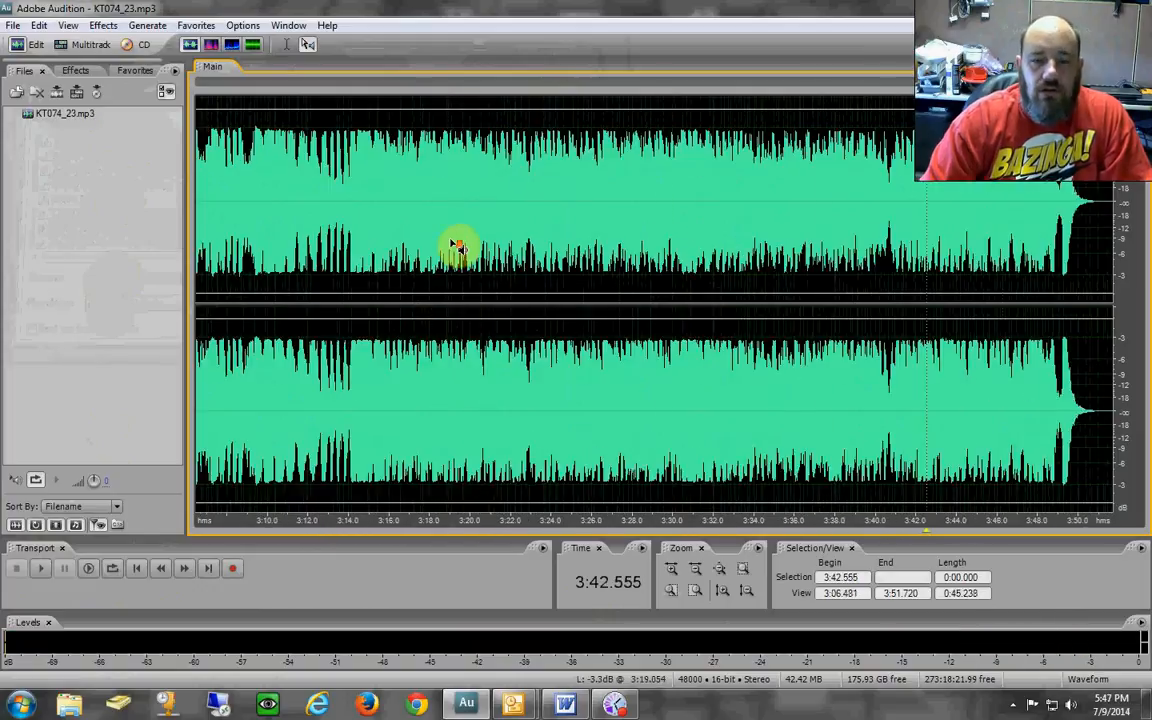
{"action": "scroll", "coordinate": [458, 247], "scroll_direction": "down", "scroll_amount": 4}
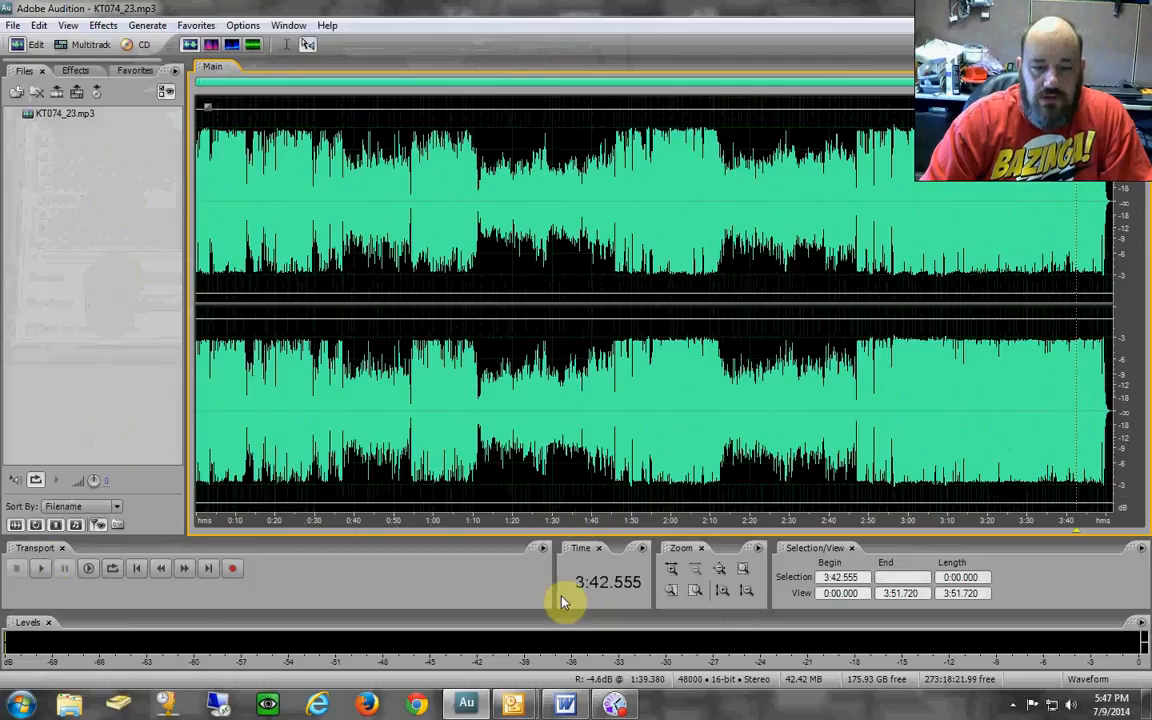
{"action": "left_click", "coordinate": [328, 308]}
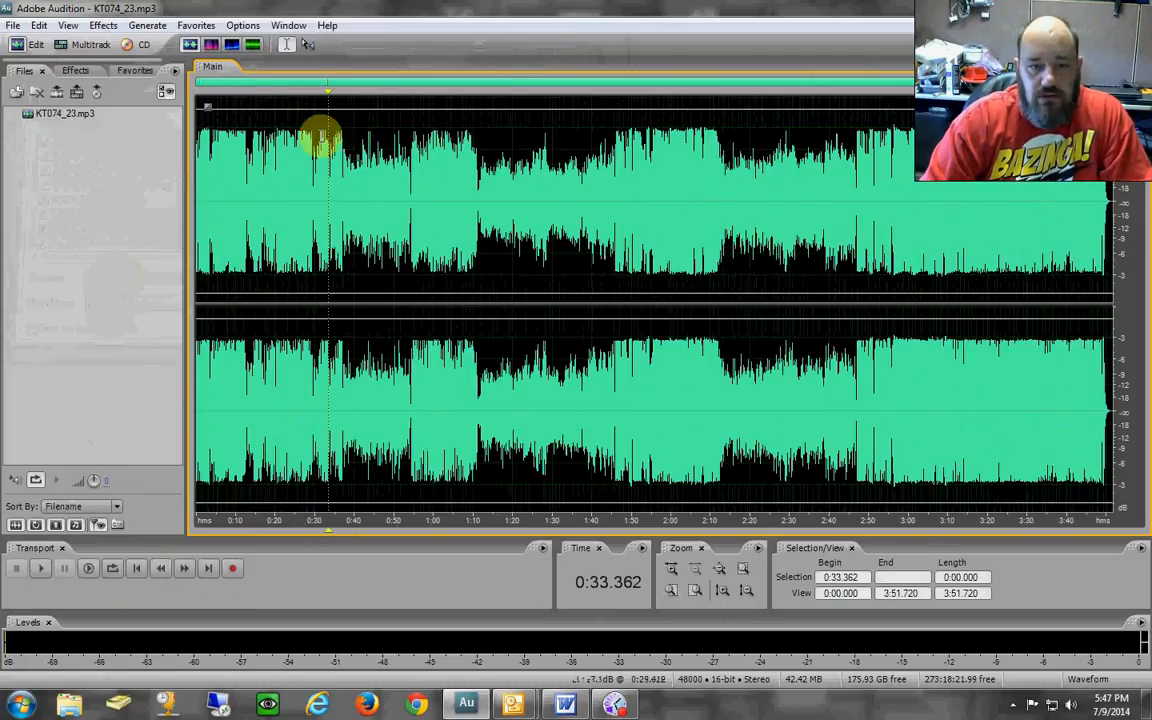
{"action": "left_click", "coordinate": [435, 302]}
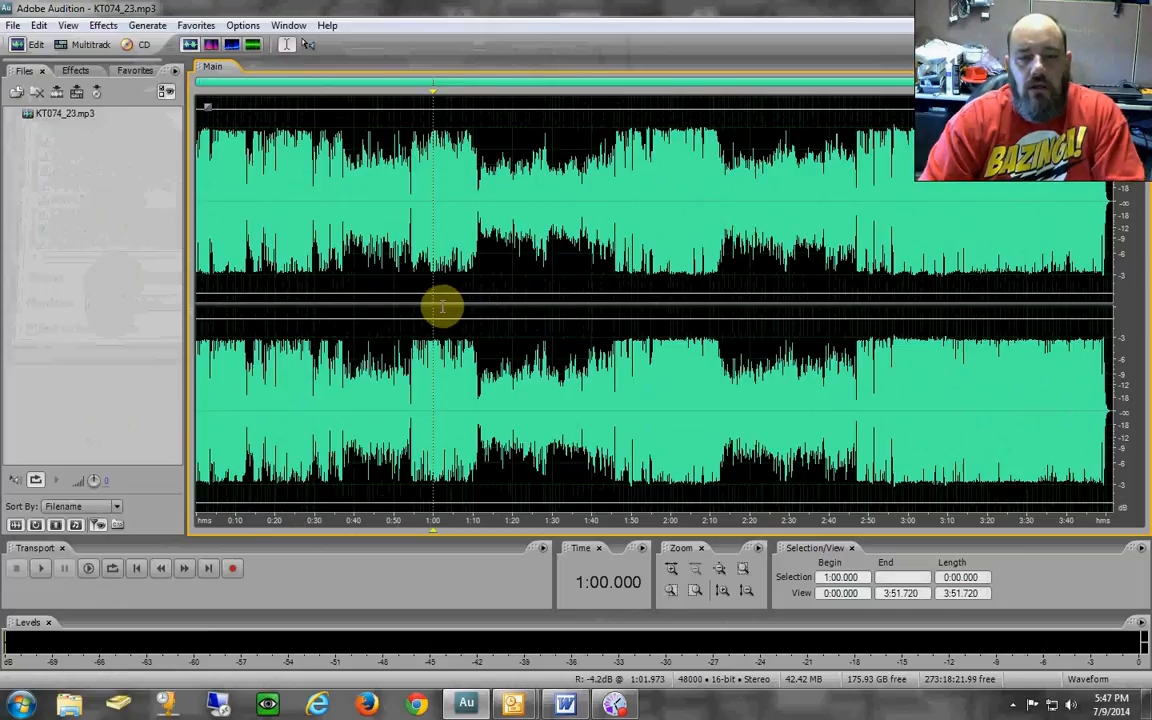
{"action": "left_click", "coordinate": [416, 307]}
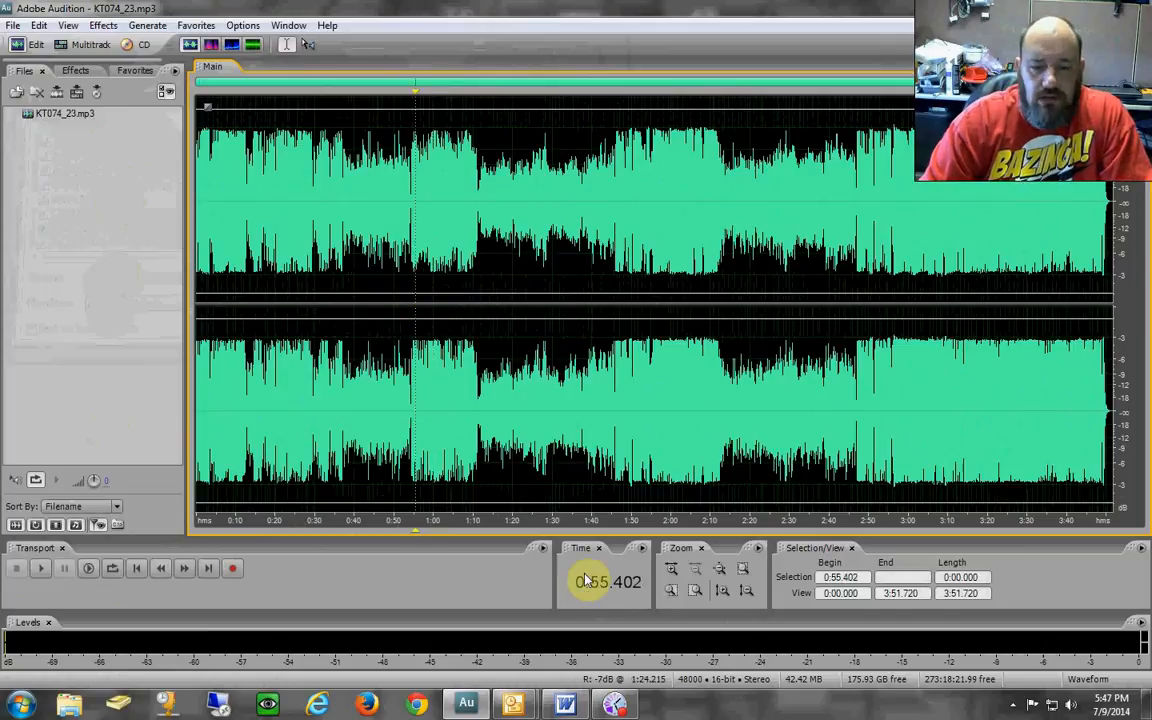
Widen the Time panel to enlarge its readout, and play the audio briefly from about 0:57.4.
{"action": "left_click_drag", "start_coordinate": [538, 572], "coordinate": [327, 570]}
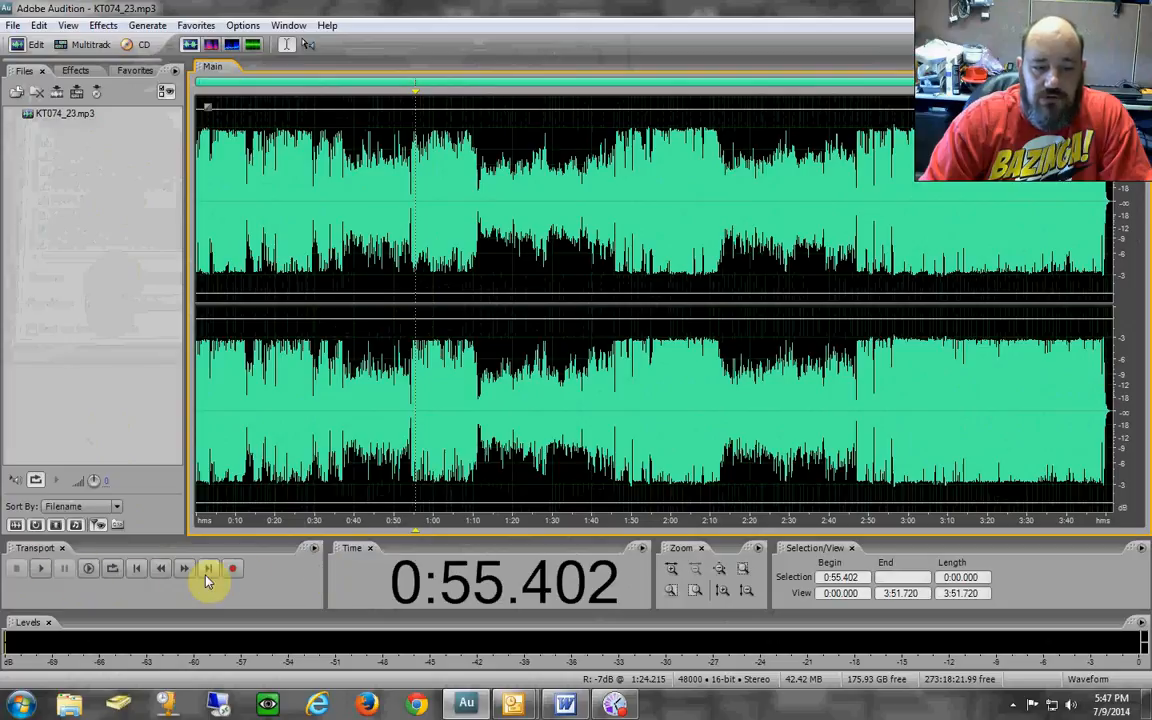
{"action": "left_click_drag", "start_coordinate": [321, 571], "coordinate": [281, 576]}
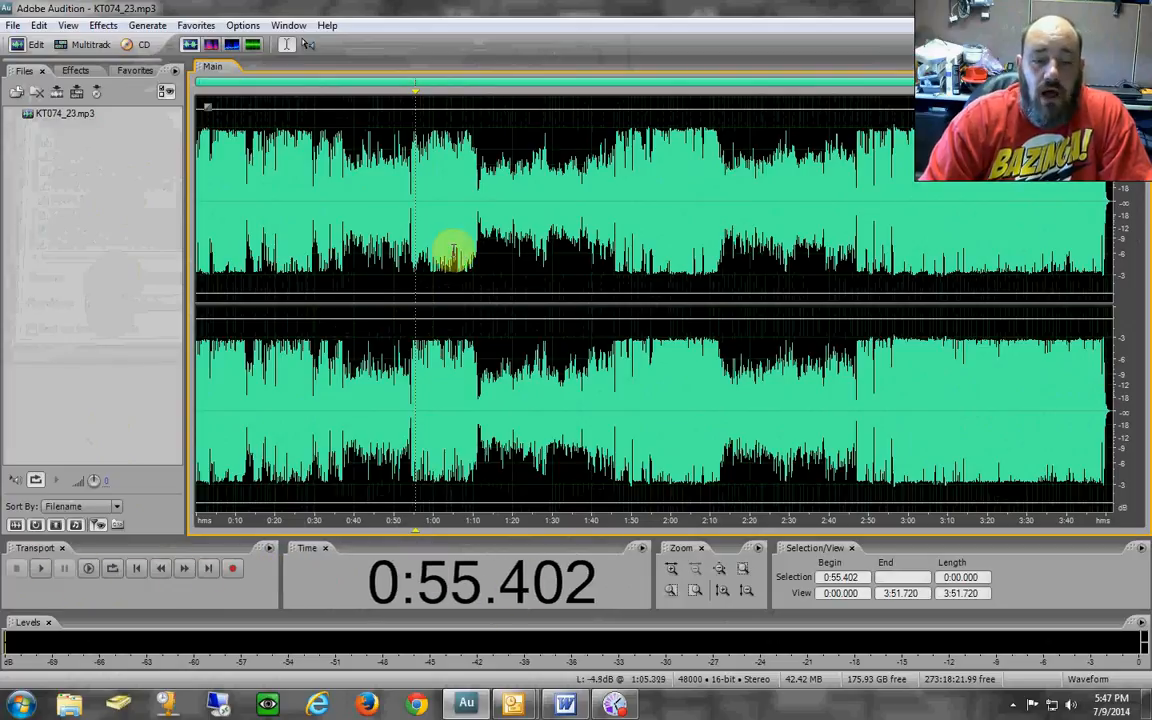
{"action": "left_click", "coordinate": [424, 270]}
{"action": "key", "text": "space"}
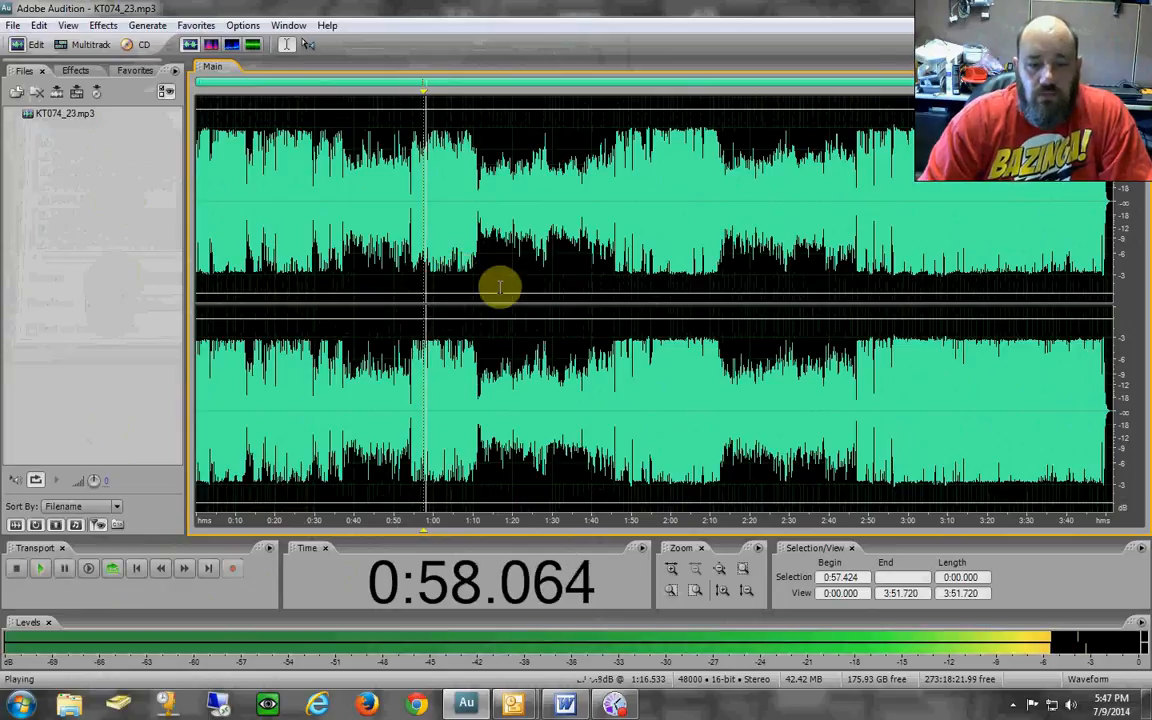
{"action": "key", "text": "space"}
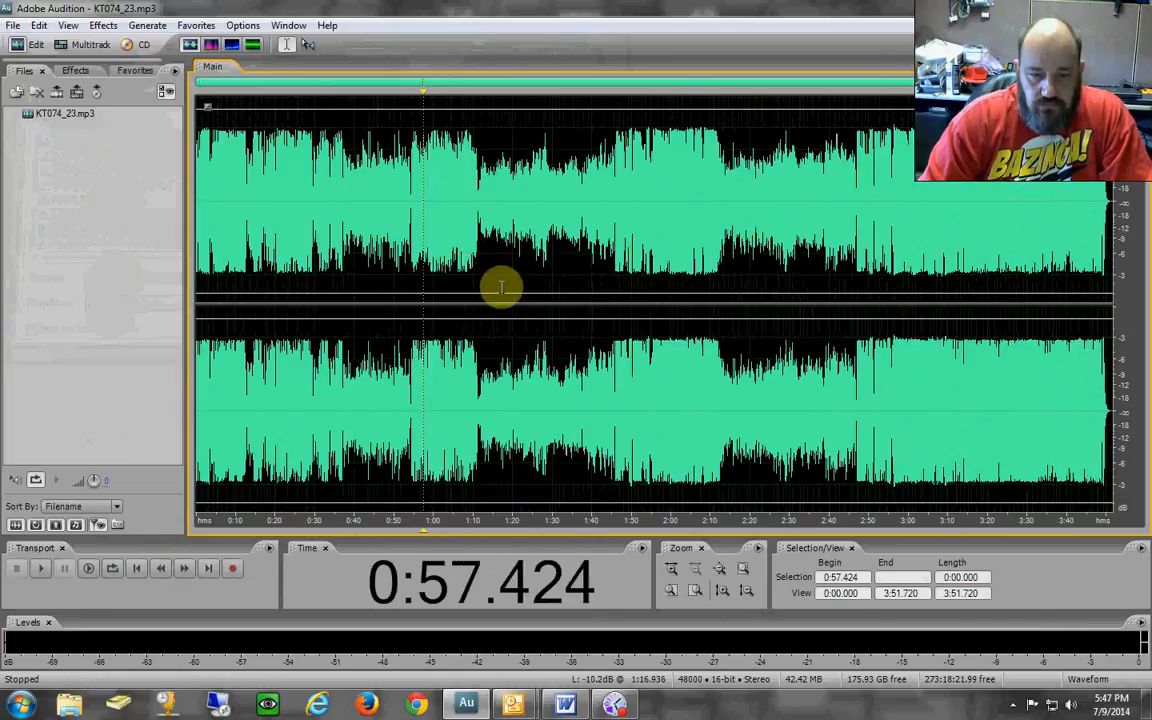
Place the cursor at about 1:01.8 and nudge it backward in small increments to 0:58.986.
{"action": "left_click", "coordinate": [429, 260]}
{"action": "scroll", "coordinate": [432, 263], "scroll_direction": "up", "scroll_amount": 2}
{"action": "scroll", "coordinate": [440, 261], "scroll_direction": "up", "scroll_amount": 1}
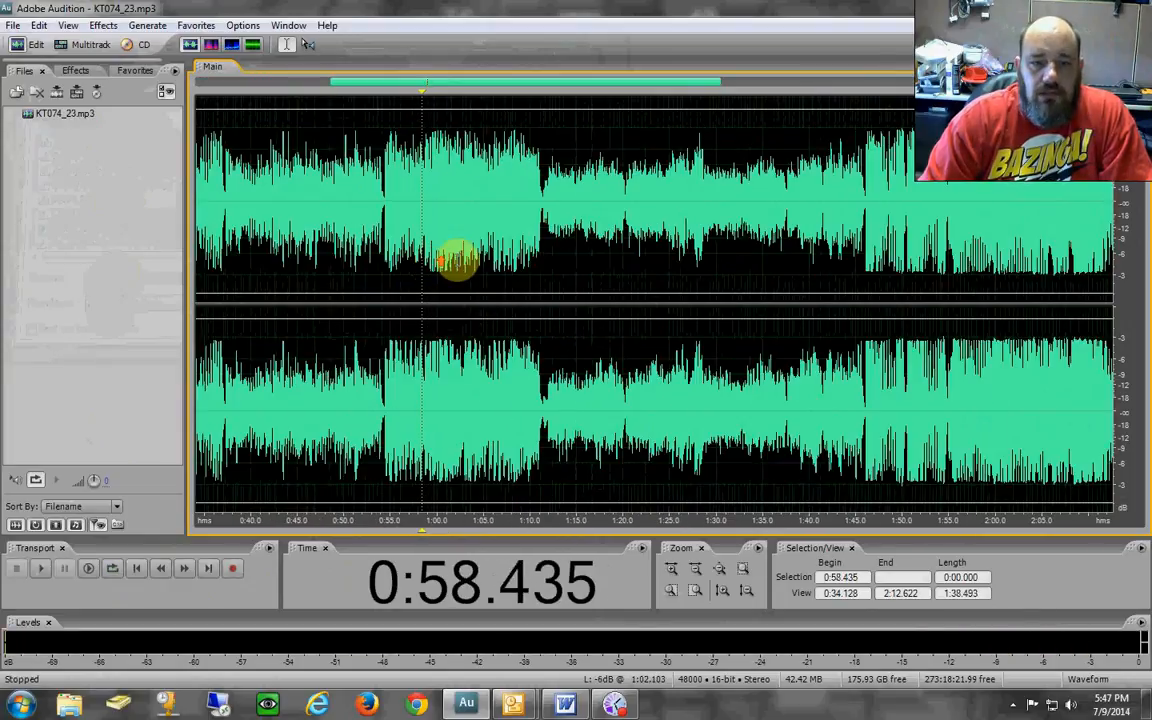
{"action": "left_click", "coordinate": [455, 260]}
{"action": "key", "text": "Left"}
{"action": "key", "text": "Left"}
{"action": "key", "text": "Left"}
{"action": "key", "text": "Left"}
{"action": "key", "text": "Left"}
{"action": "key", "text": "Left"}
{"action": "key", "text": "Left"}
{"action": "key", "text": "Left"}
{"action": "key", "text": "Left"}
{"action": "key", "text": "Left"}
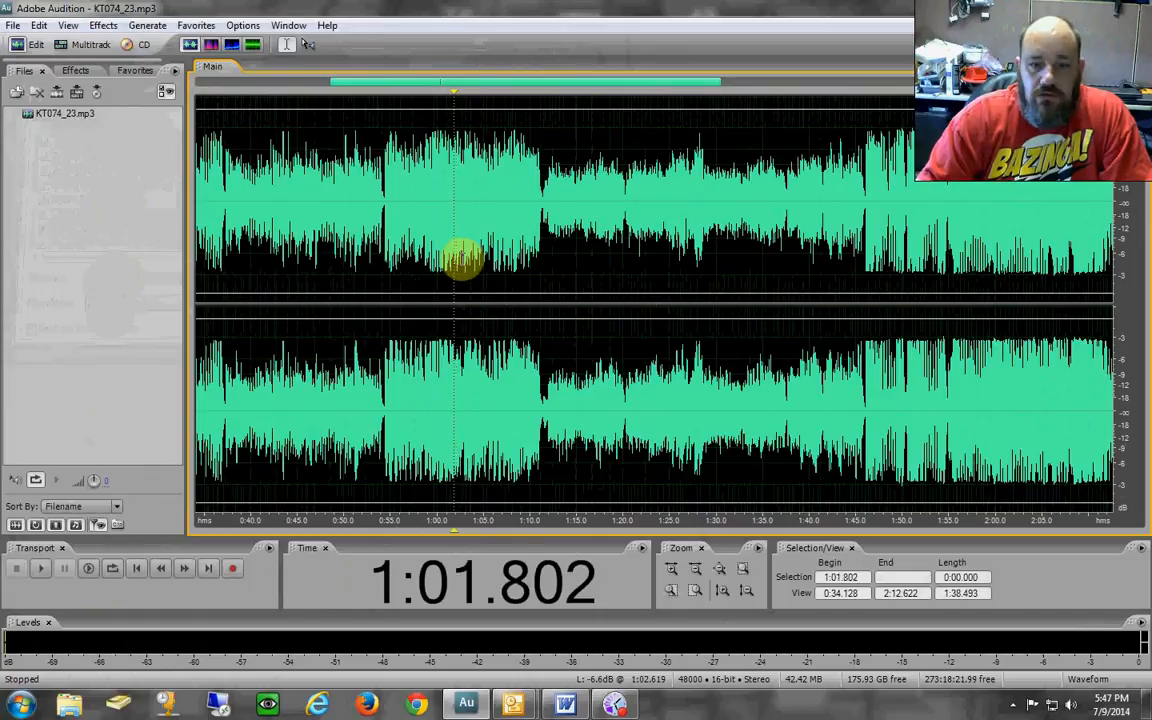
{"action": "key", "text": "Left"}
{"action": "key", "text": "Left"}
{"action": "key", "text": "Left"}
{"action": "key", "text": "Left"}
{"action": "key", "text": "Left"}
{"action": "key", "text": "Left"}
{"action": "key", "text": "Left"}
{"action": "key", "text": "Left"}
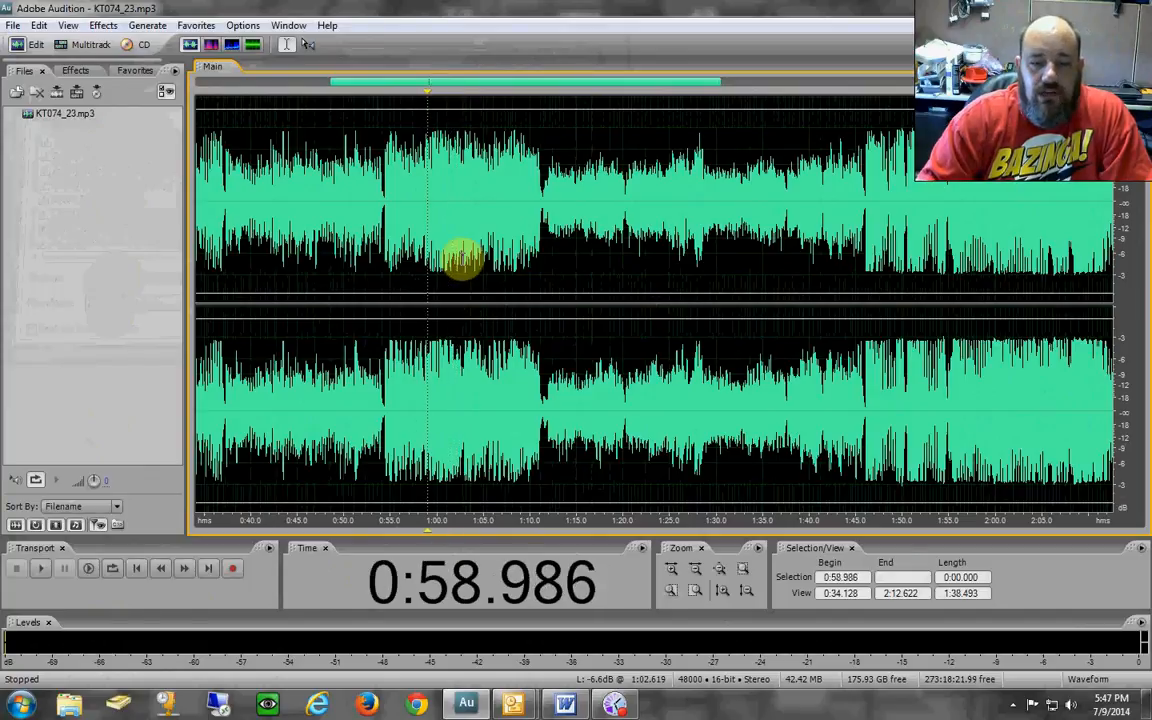
Nudge the cursor forward in small increments to 0:59.845.
{"action": "key", "text": "Right"}
{"action": "key", "text": "Right"}
{"action": "key", "text": "Right"}
{"action": "key", "text": "Right"}
{"action": "key", "text": "Right"}
{"action": "key", "text": "Right"}
{"action": "key", "text": "Right"}
{"action": "key", "text": "Right"}
{"action": "key", "text": "Right"}
{"action": "key", "text": "Right"}
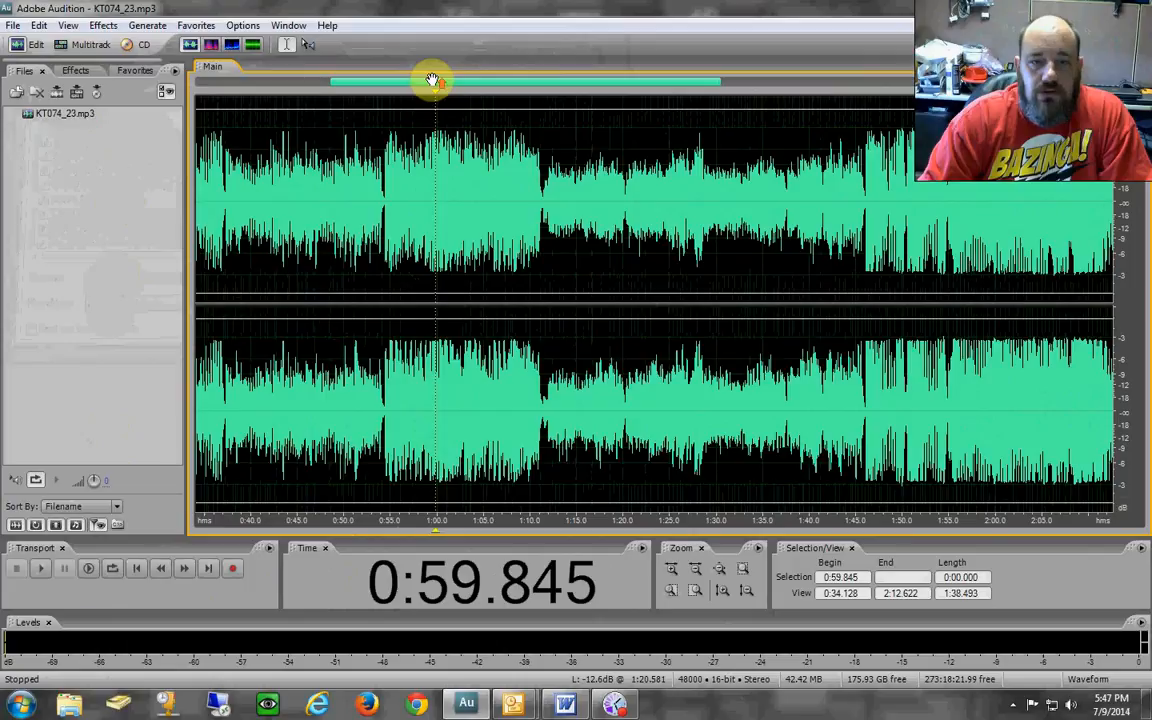
Fine-tune the cursor position to 1:00.002 in progressively smaller increments and add a marker there.
{"action": "scroll", "coordinate": [432, 79], "scroll_direction": "up", "scroll_amount": 4}
{"action": "scroll", "coordinate": [434, 80], "scroll_direction": "up", "scroll_amount": 3}
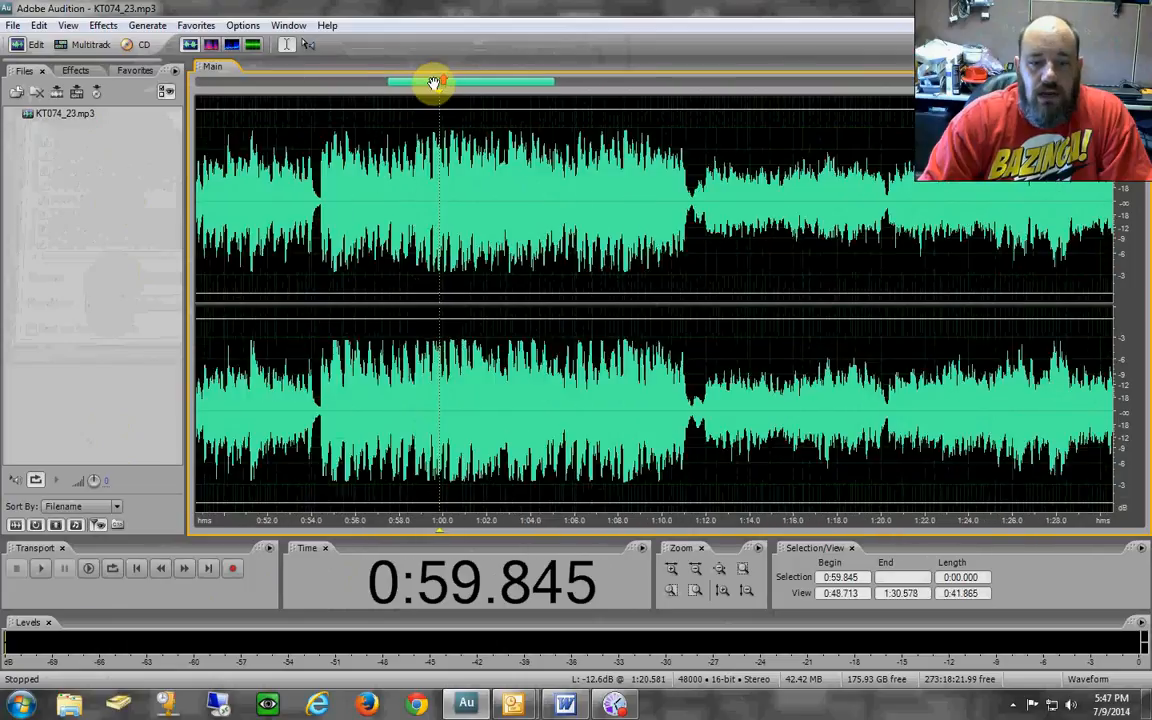
{"action": "key", "text": "Right"}
{"action": "key", "text": "Right"}
{"action": "key", "text": "Right"}
{"action": "key", "text": "Right"}
{"action": "key", "text": "Right"}
{"action": "key", "text": "Right"}
{"action": "key", "text": "Right"}
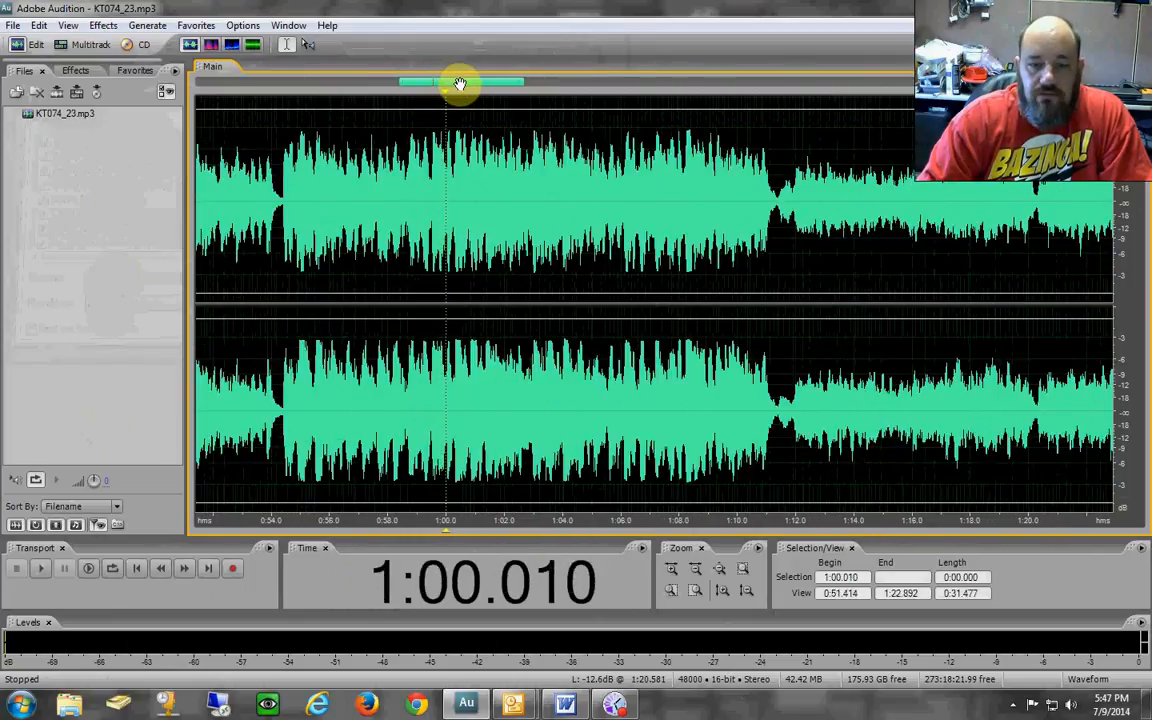
{"action": "scroll", "coordinate": [460, 83], "scroll_direction": "up", "scroll_amount": 6}
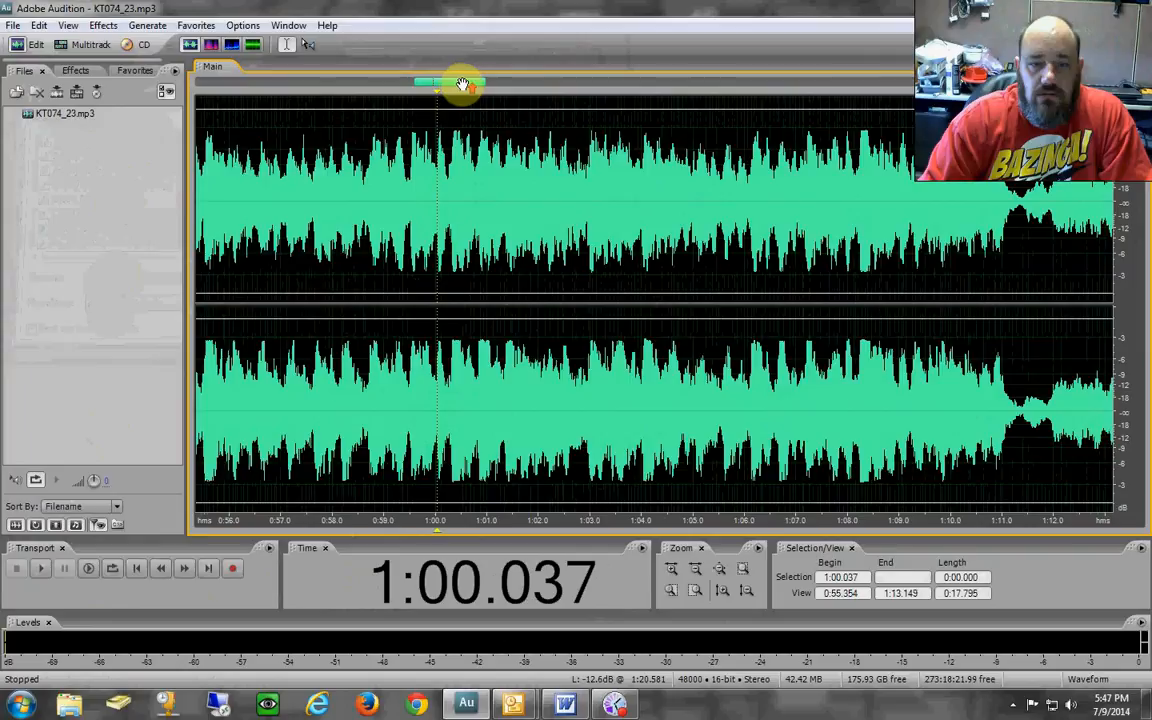
{"action": "key", "text": "Left"}
{"action": "key", "text": "Left"}
{"action": "key", "text": "Left"}
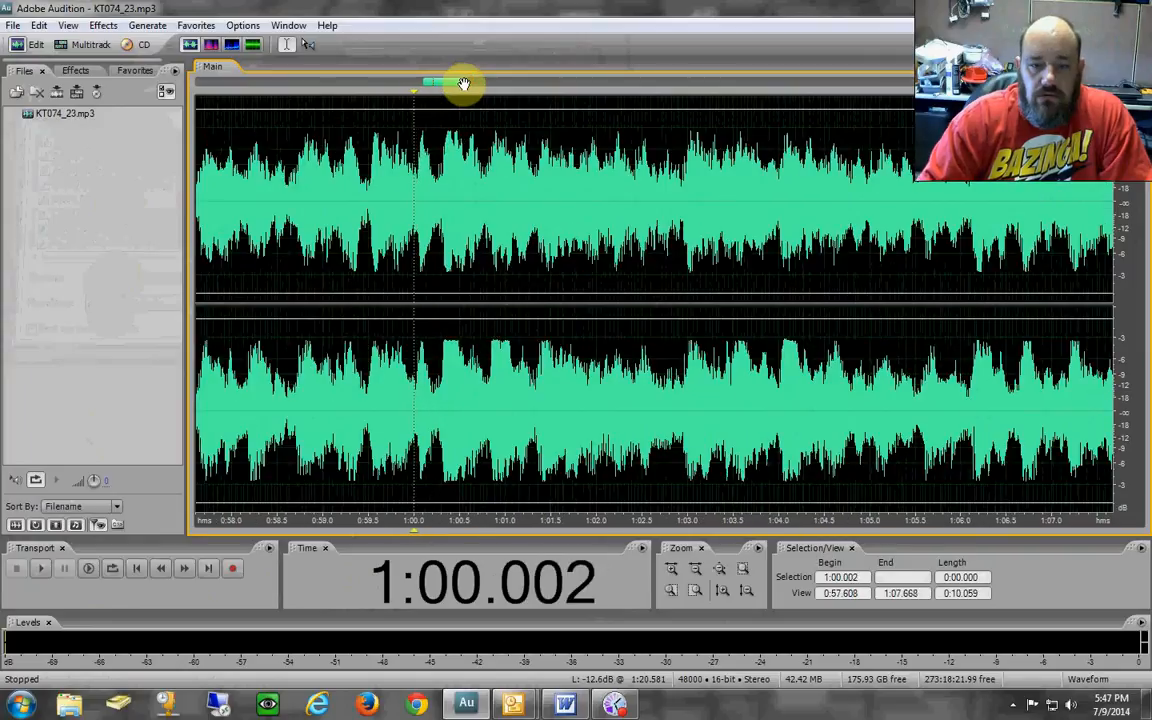
{"action": "key", "text": "Right"}
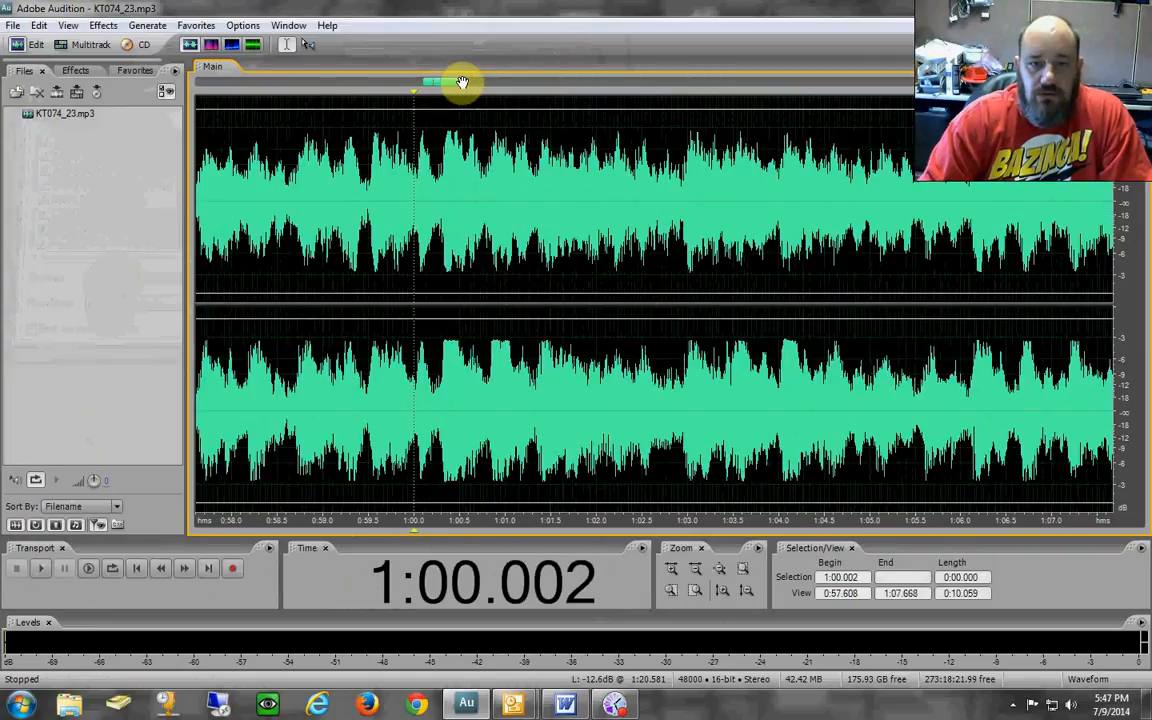
{"action": "scroll", "coordinate": [453, 83], "scroll_direction": "down", "scroll_amount": 13}
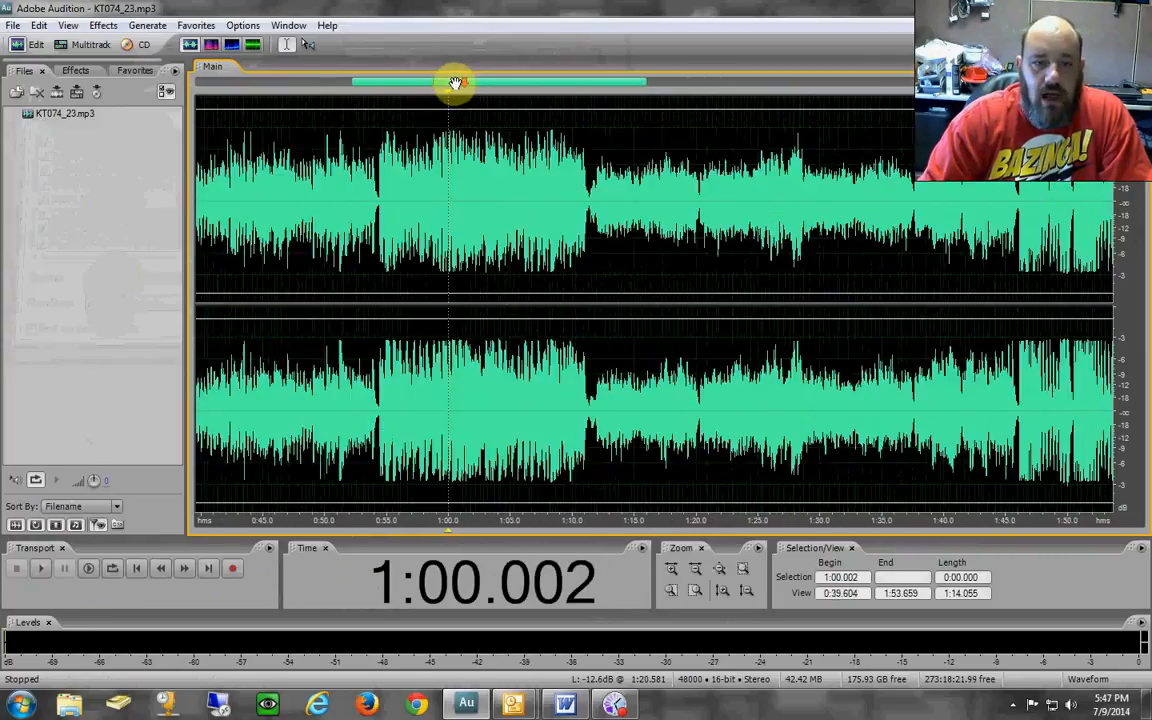
{"action": "scroll", "coordinate": [455, 83], "scroll_direction": "down", "scroll_amount": 4}
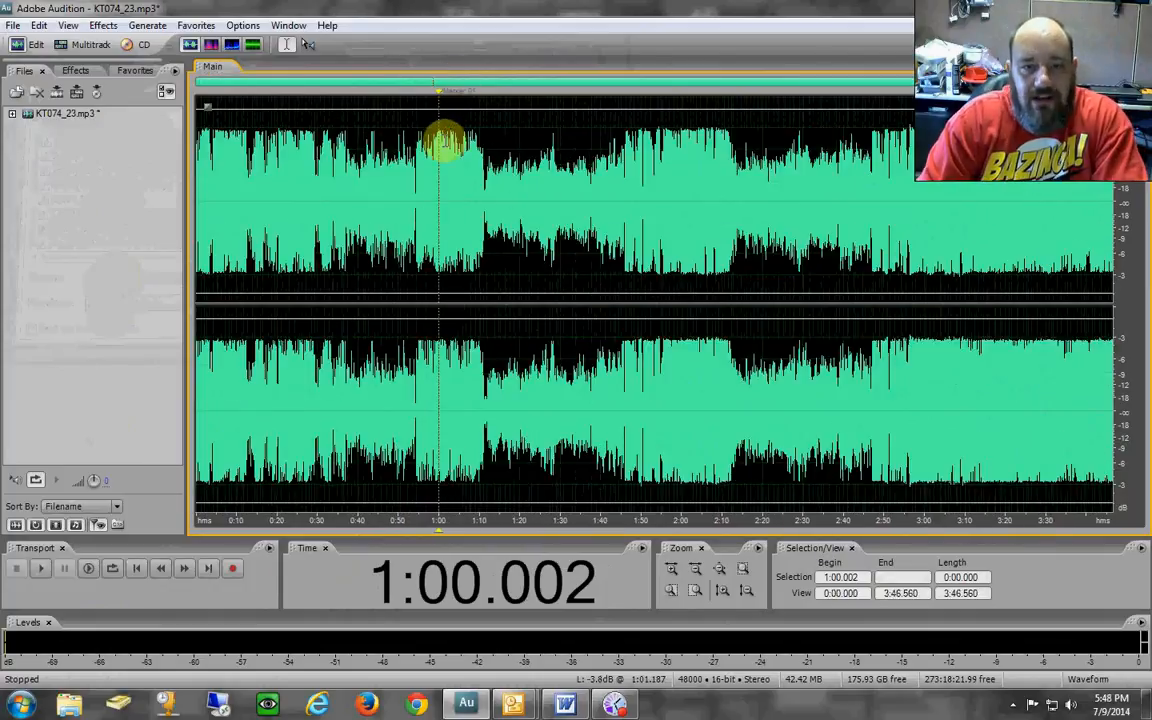
Play briefly from about 0:57.3, and move the cursor back onto the marker and on to about 1:17.7.
{"action": "left_click", "coordinate": [427, 192]}
{"action": "key", "text": "space"}
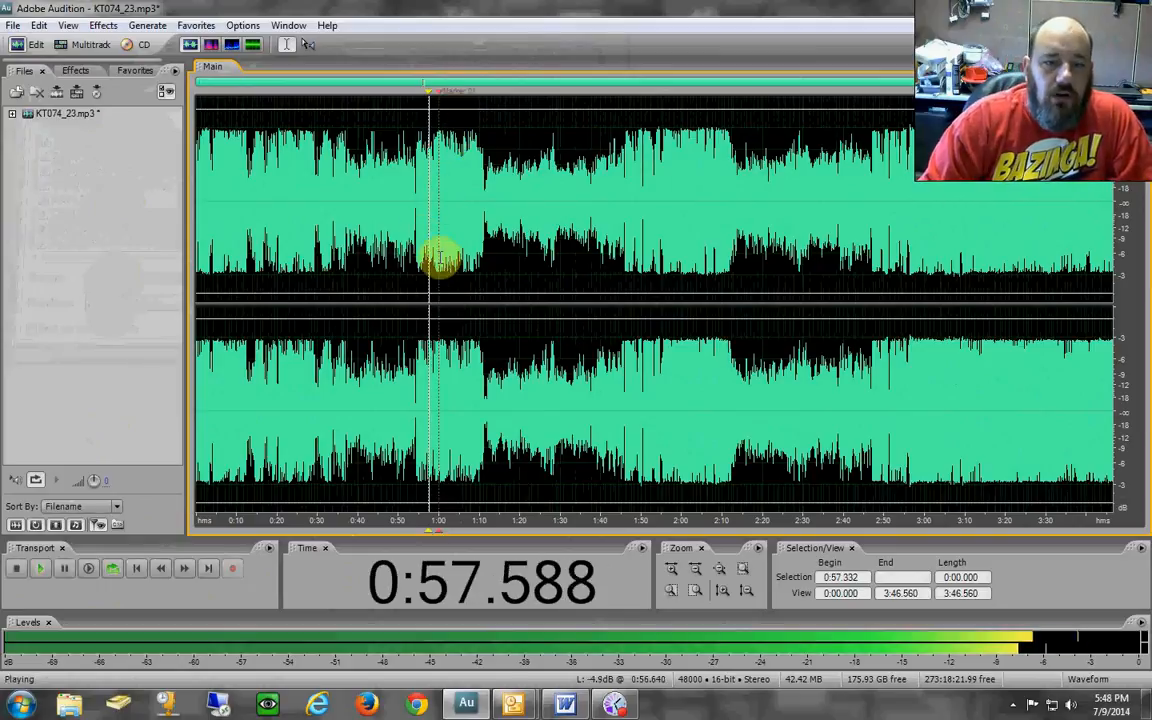
{"action": "key", "text": "space"}
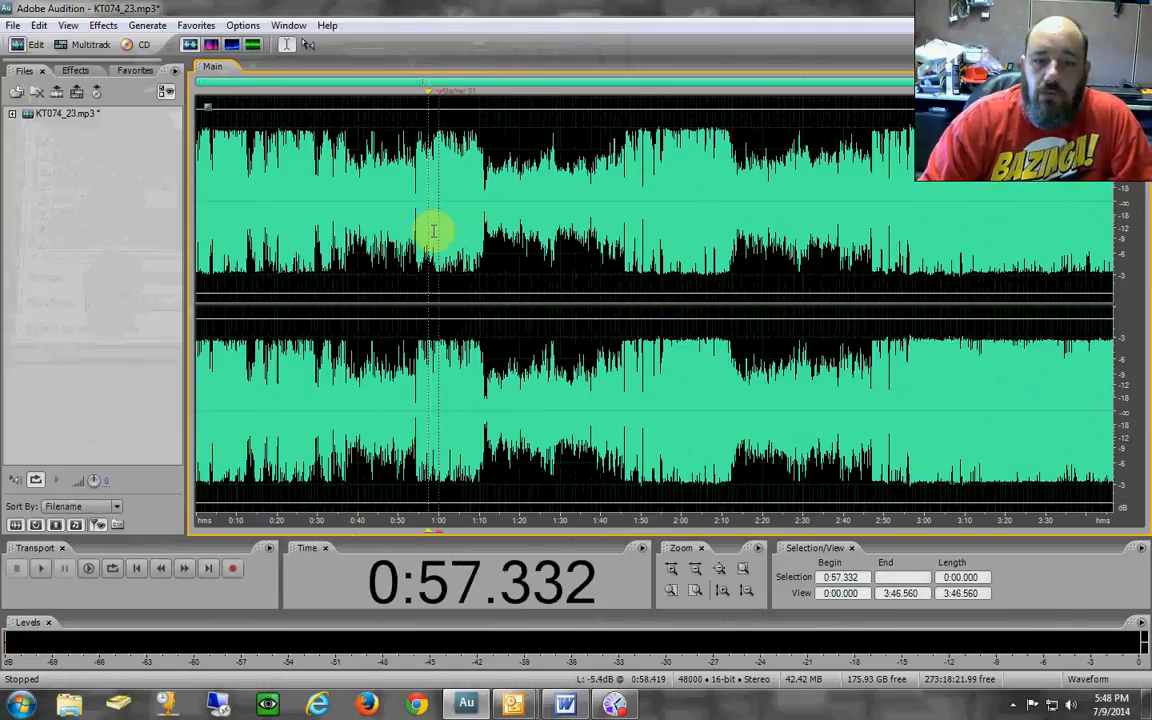
{"action": "left_click", "coordinate": [431, 233]}
{"action": "left_click", "coordinate": [439, 244]}
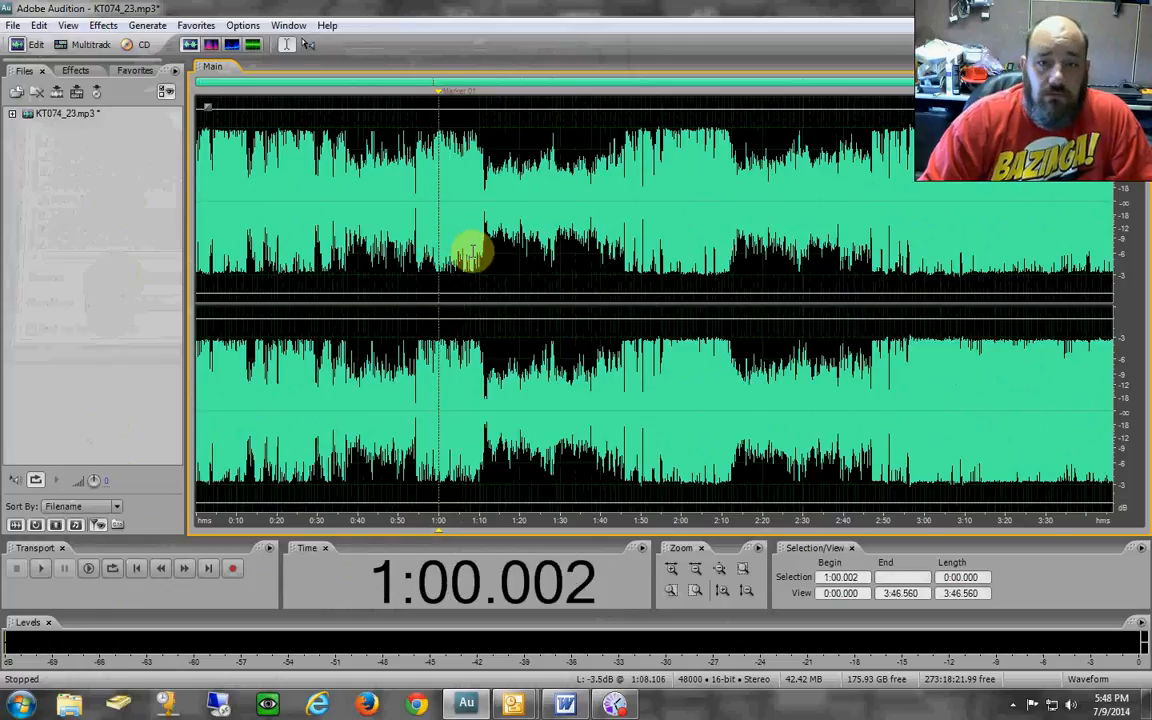
{"action": "left_click", "coordinate": [510, 245]}
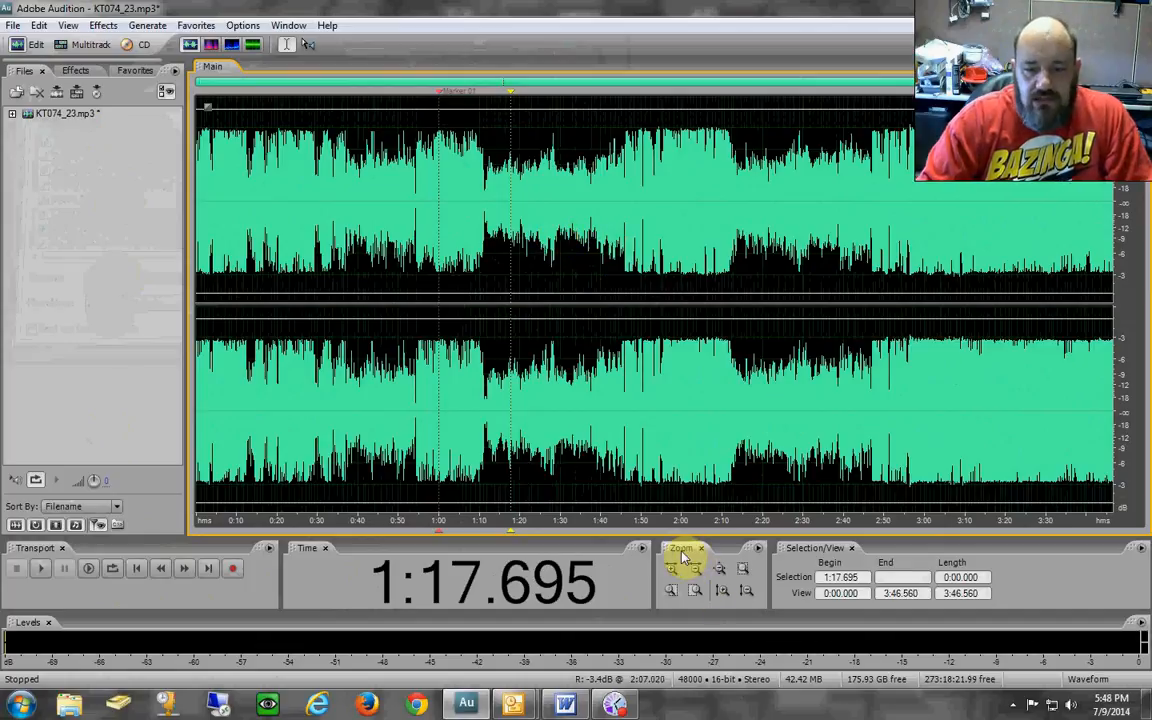
Widen the Zoom panel, and zoom the waveform in and out along the time and amplitude rulers, shifting it vertically.
{"action": "mouse_move", "coordinate": [653, 571]}
{"action": "left_mouse_down"}
{"action": "mouse_move", "coordinate": [591, 571]}
{"action": "mouse_move", "coordinate": [636, 569]}
{"action": "left_mouse_up"}
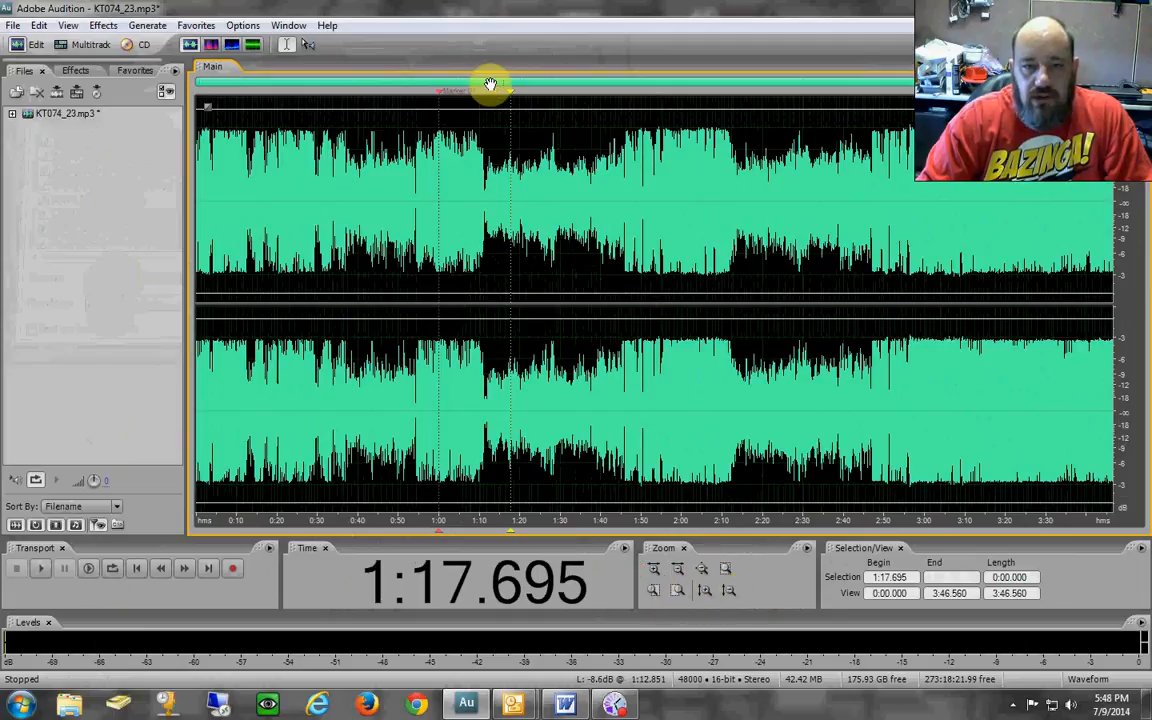
{"action": "scroll", "coordinate": [503, 83], "scroll_direction": "up", "scroll_amount": 2}
{"action": "scroll", "coordinate": [503, 83], "scroll_direction": "down", "scroll_amount": 3}
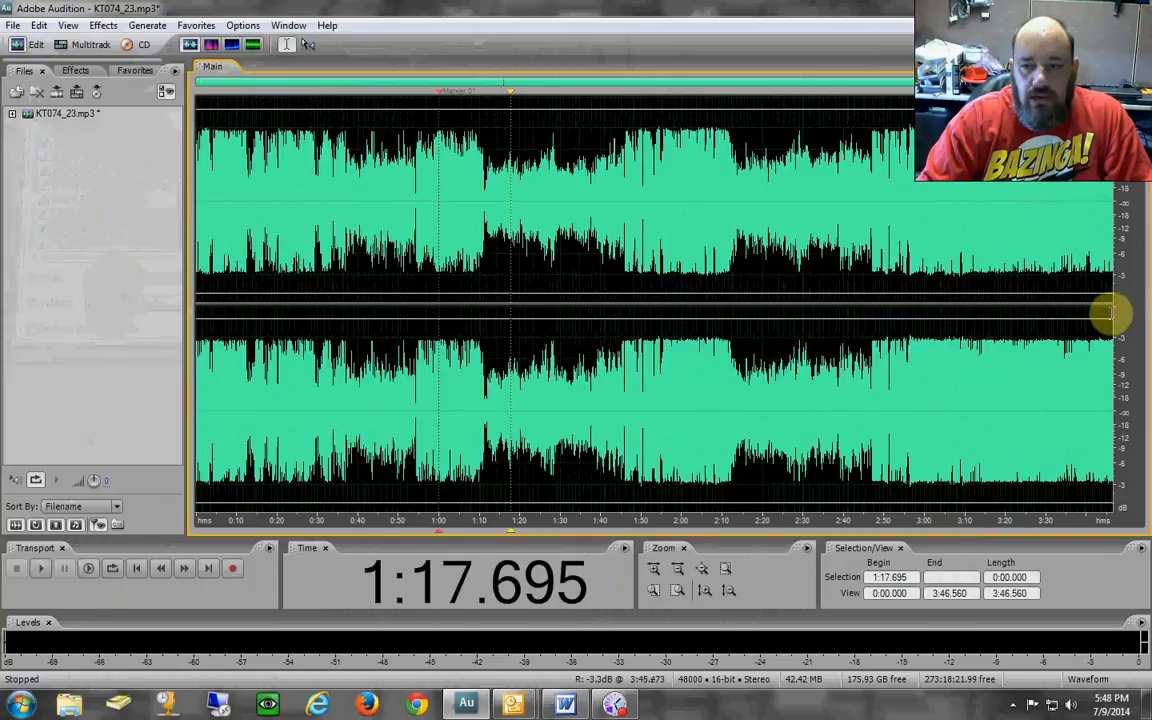
{"action": "scroll", "coordinate": [1122, 310], "scroll_direction": "up", "scroll_amount": 3}
{"action": "scroll", "coordinate": [1122, 310], "scroll_direction": "down", "scroll_amount": 3}
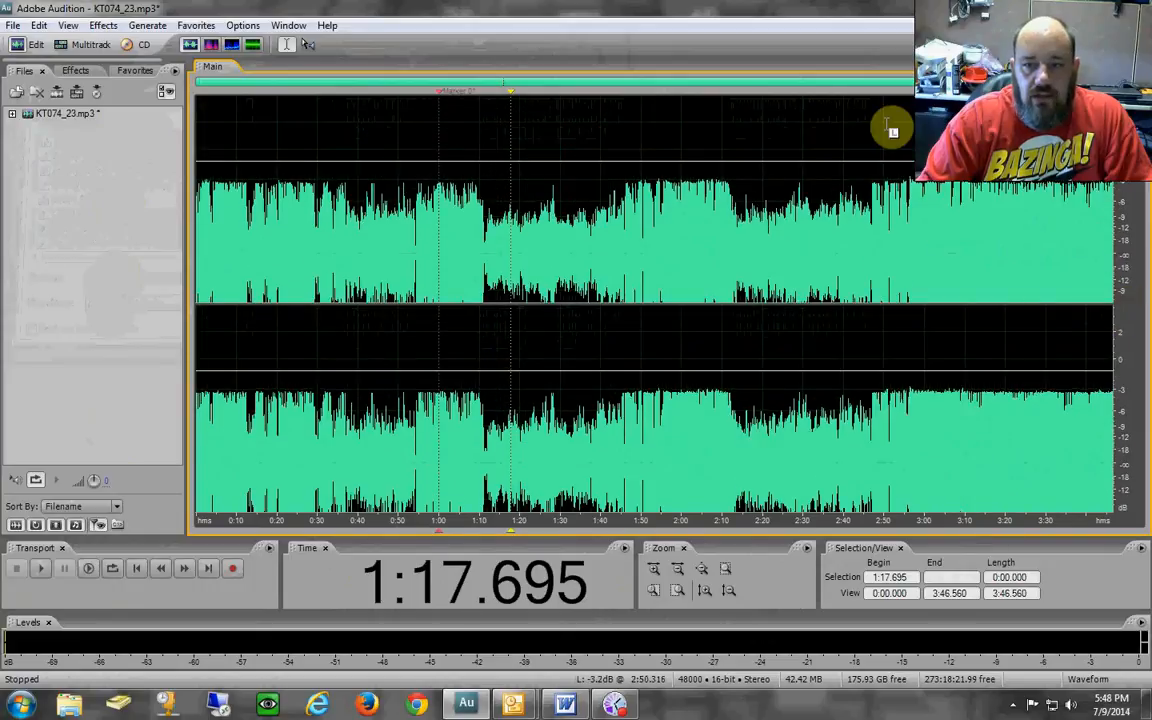
{"action": "left_click_drag", "start_coordinate": [1123, 218], "coordinate": [1124, 193]}
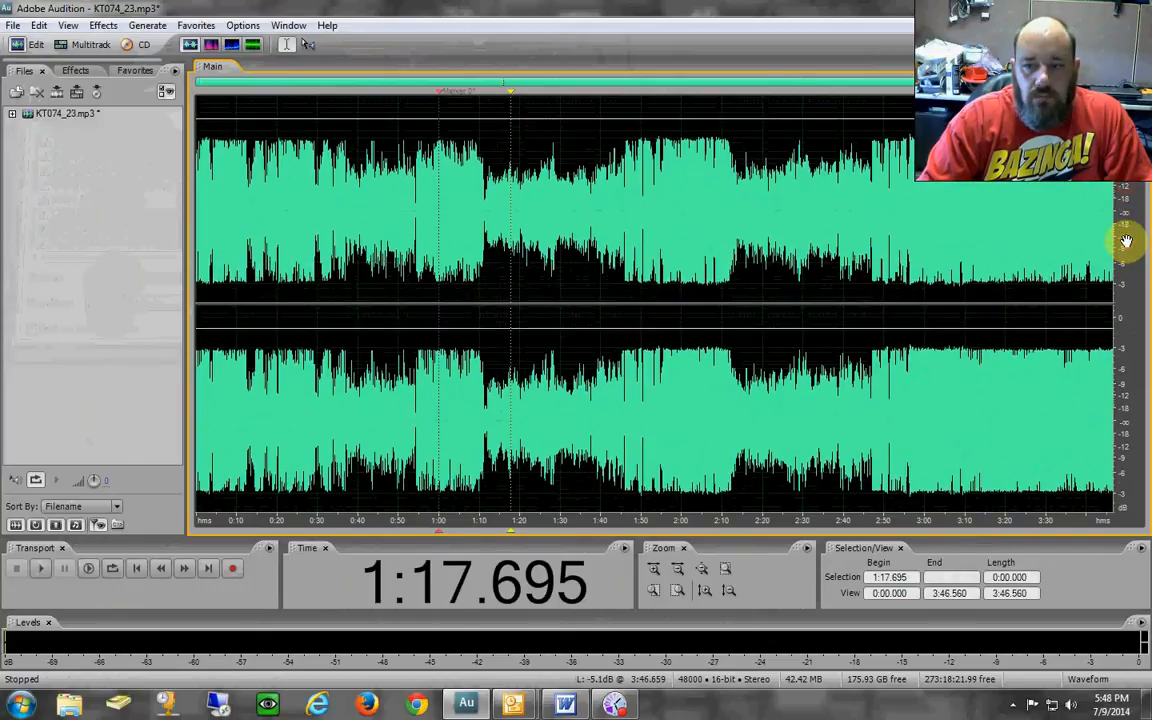
{"action": "mouse_move", "coordinate": [1126, 242]}
{"action": "left_mouse_down"}
{"action": "mouse_move", "coordinate": [1131, 206]}
{"action": "mouse_move", "coordinate": [1131, 218]}
{"action": "left_mouse_up"}
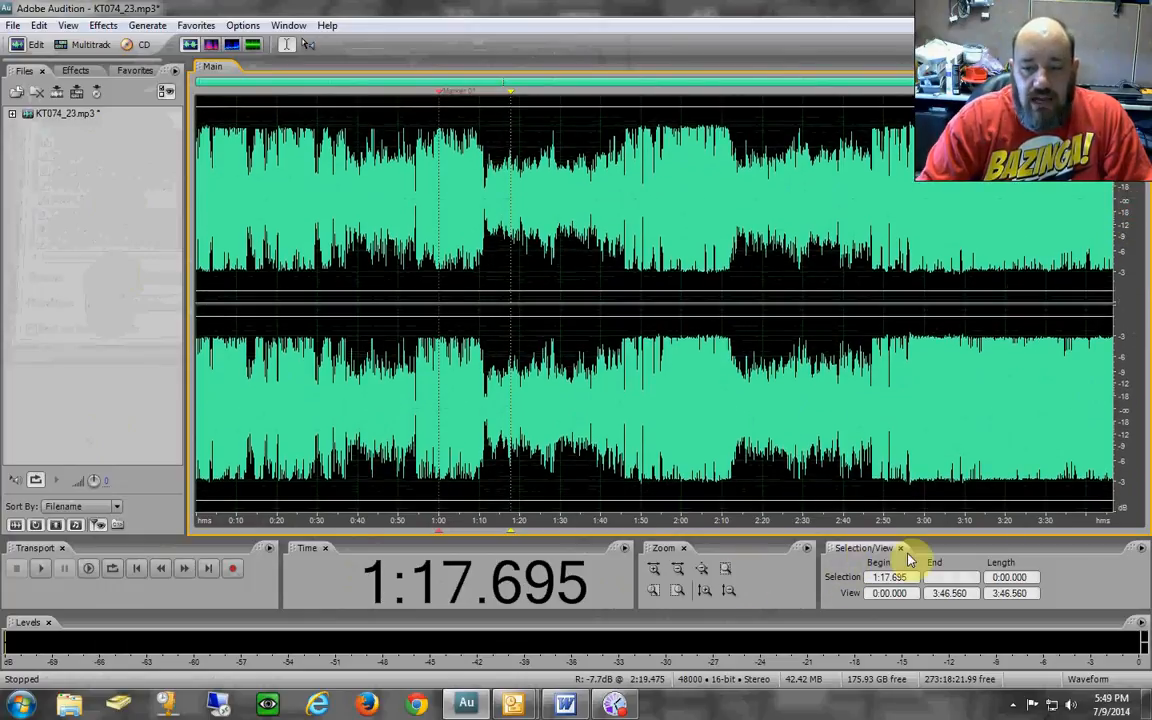
Widen the Selection/View panel and place the cursor at about 1:22.6, 1:21.3 and 1:34.3.
{"action": "left_click", "coordinate": [530, 298]}
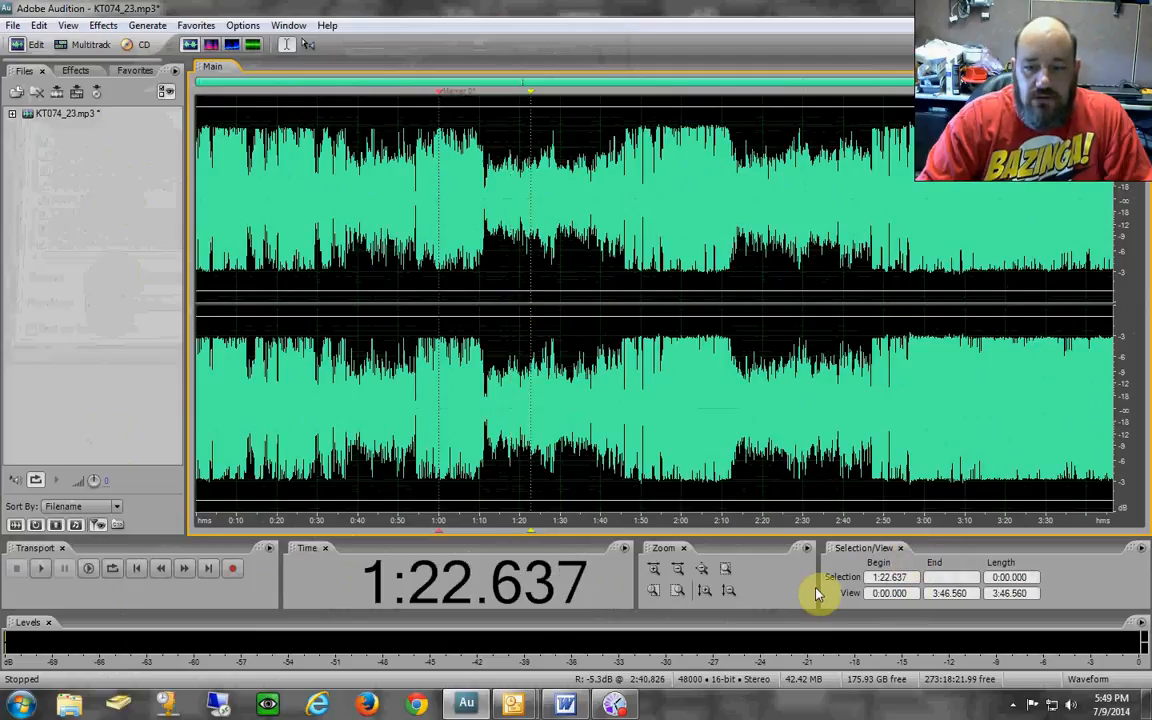
{"action": "left_click_drag", "start_coordinate": [820, 577], "coordinate": [771, 566]}
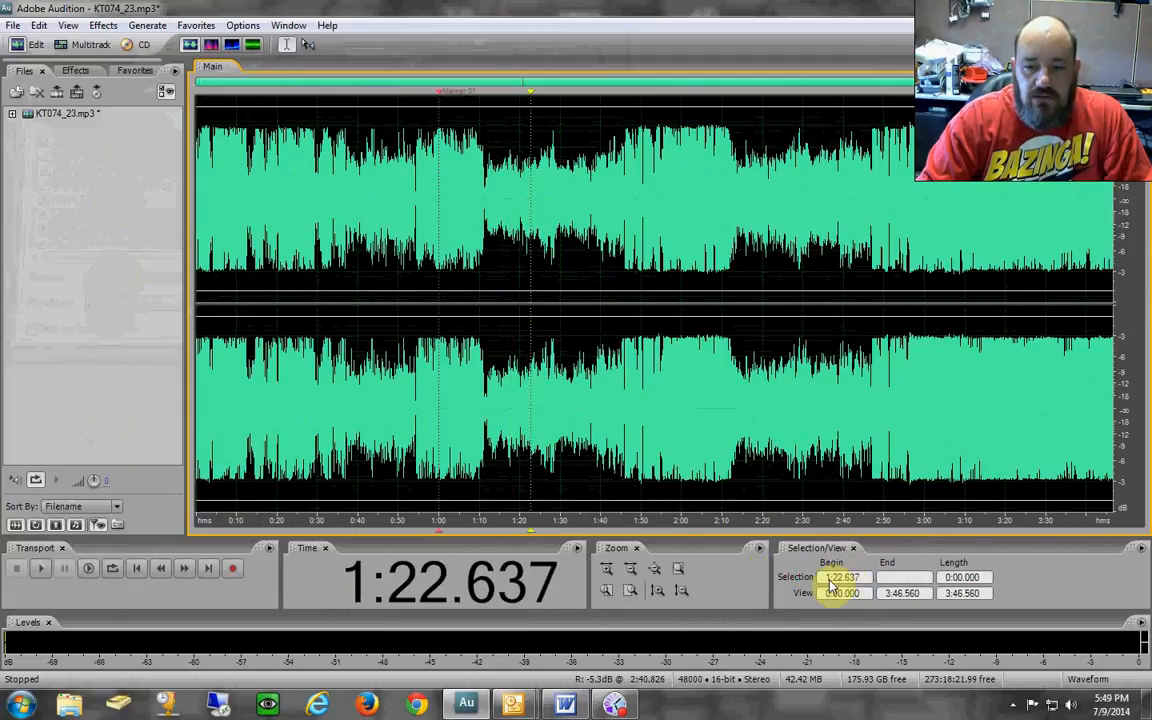
{"action": "left_click", "coordinate": [525, 327]}
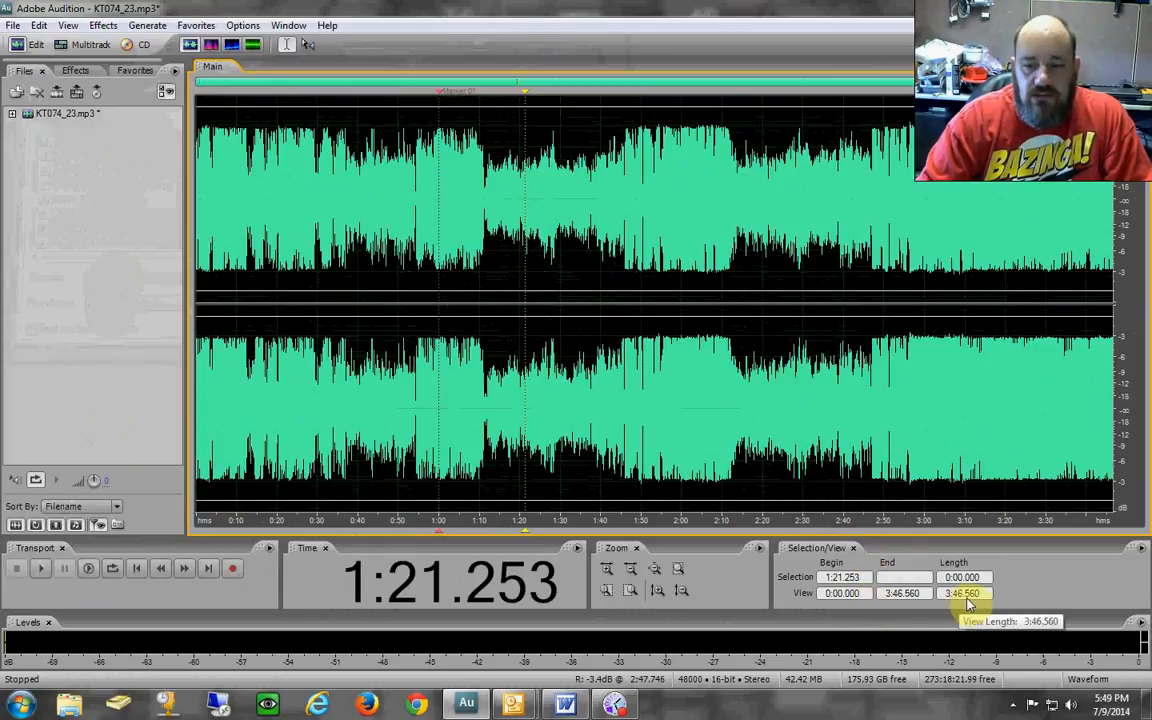
{"action": "left_click", "coordinate": [576, 342]}
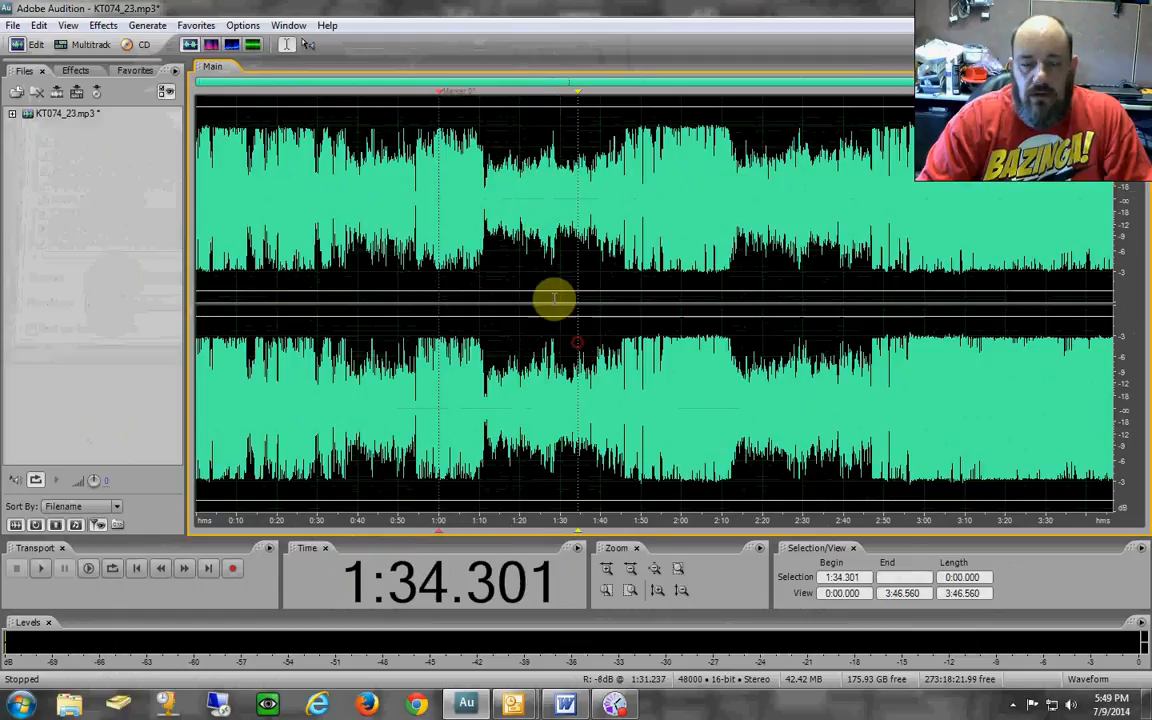
Select about 1:14.7 to 1:31.3 in both channels and extend the selection's end to about 1:35.3.
{"action": "left_click", "coordinate": [498, 289]}
{"action": "left_click_drag", "start_coordinate": [498, 289], "coordinate": [566, 289]}
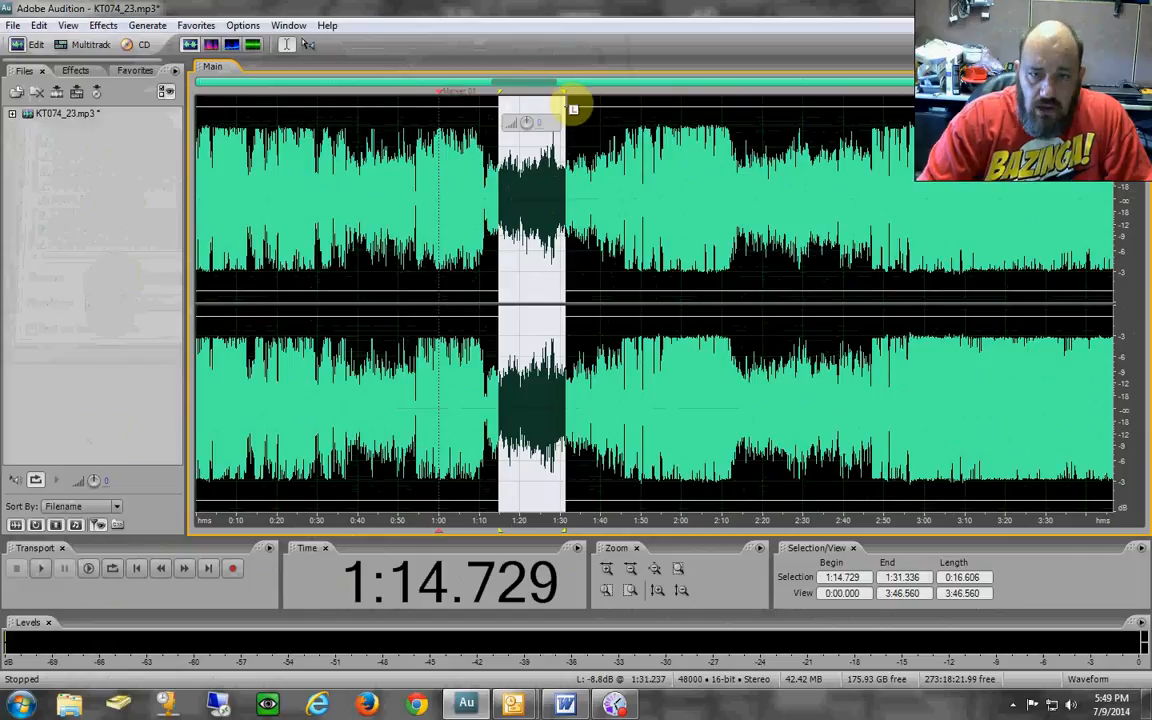
{"action": "mouse_move", "coordinate": [565, 100]}
{"action": "left_mouse_down"}
{"action": "mouse_move", "coordinate": [589, 103]}
{"action": "mouse_move", "coordinate": [550, 104]}
{"action": "mouse_move", "coordinate": [617, 103]}
{"action": "mouse_move", "coordinate": [563, 98]}
{"action": "mouse_move", "coordinate": [581, 98]}
{"action": "left_mouse_up"}
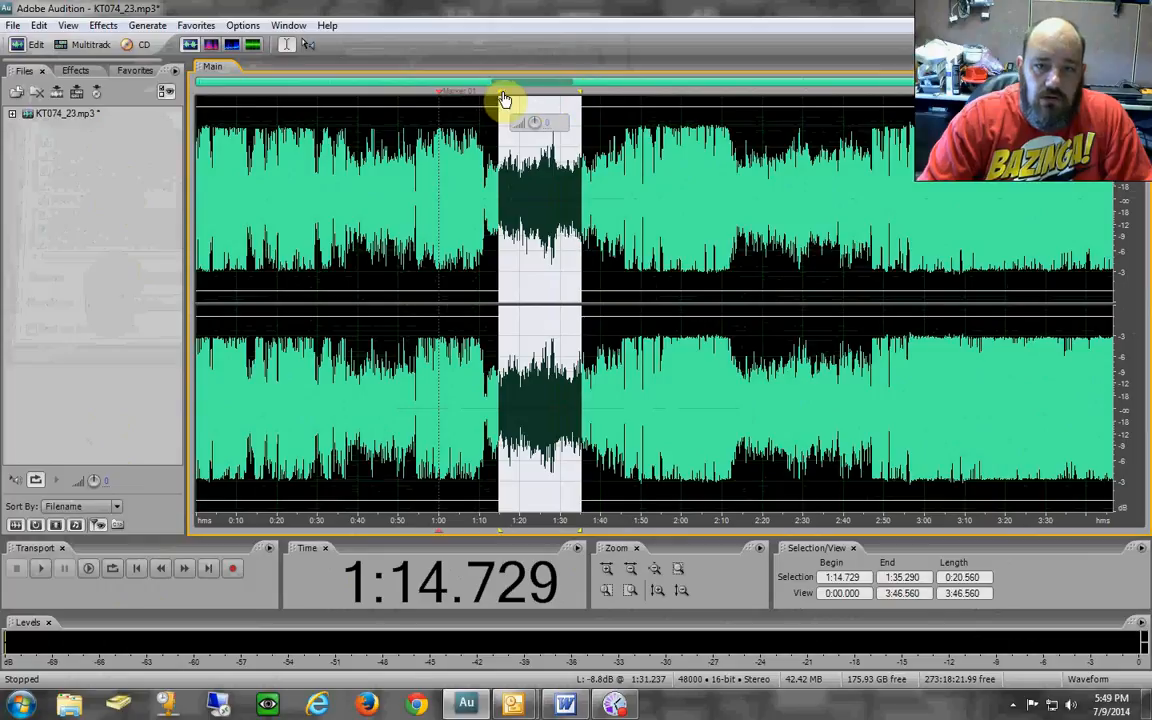
Extend the selection's start back to the marker at about 1:00.0 and its end to about 1:47.9.
{"action": "left_click_drag", "start_coordinate": [499, 97], "coordinate": [440, 100]}
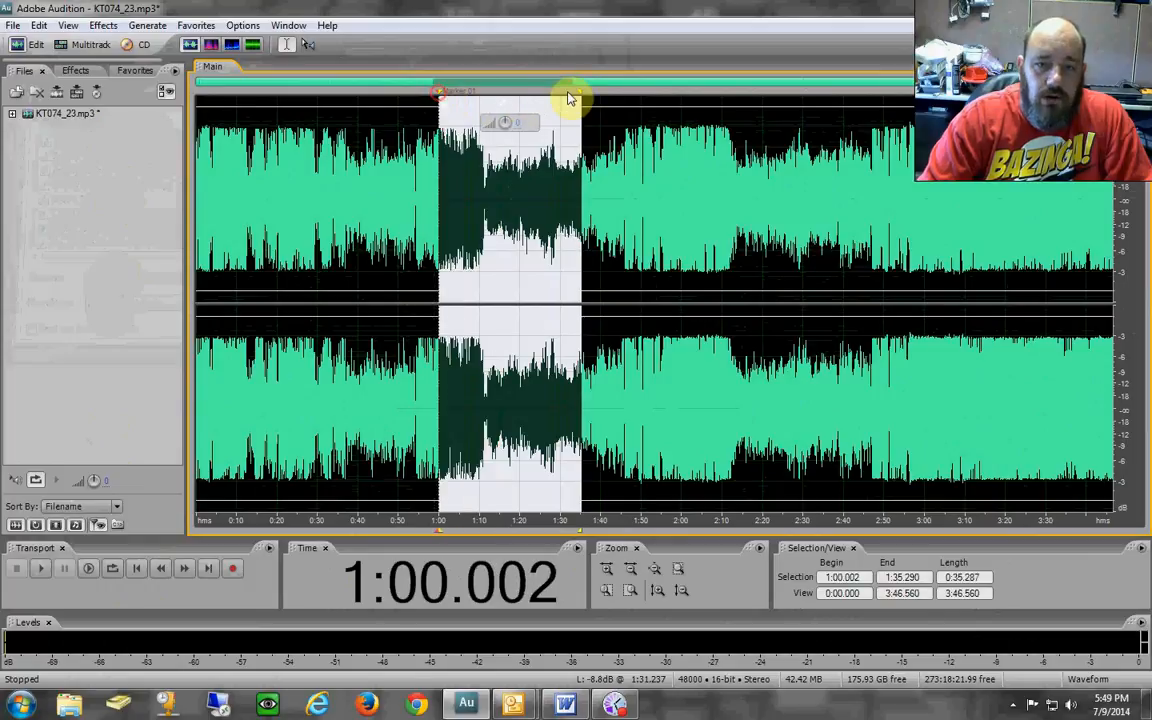
{"action": "left_click_drag", "start_coordinate": [580, 97], "coordinate": [632, 110]}
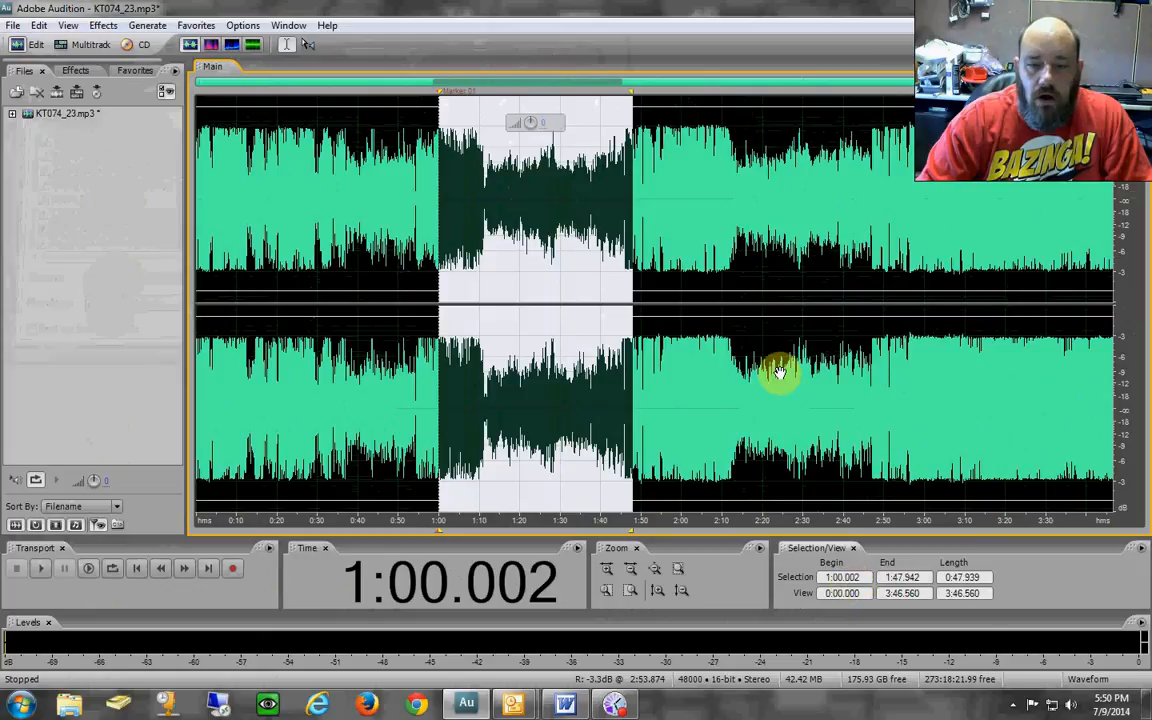
{"action": "scroll", "coordinate": [640, 285], "scroll_direction": "down", "scroll_amount": 1}
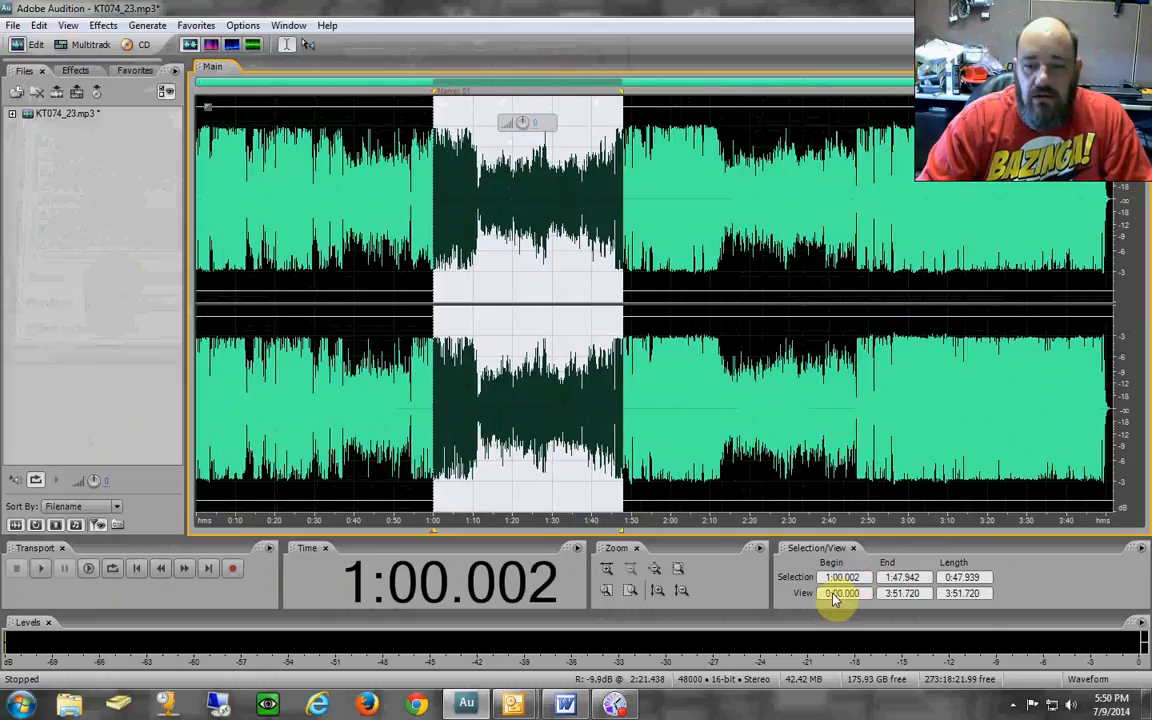
Place the cursor at 2:10.0 and select a stretch from about 2:16.8 to 2:30.3 in both channels.
{"action": "left_click", "coordinate": [709, 320]}
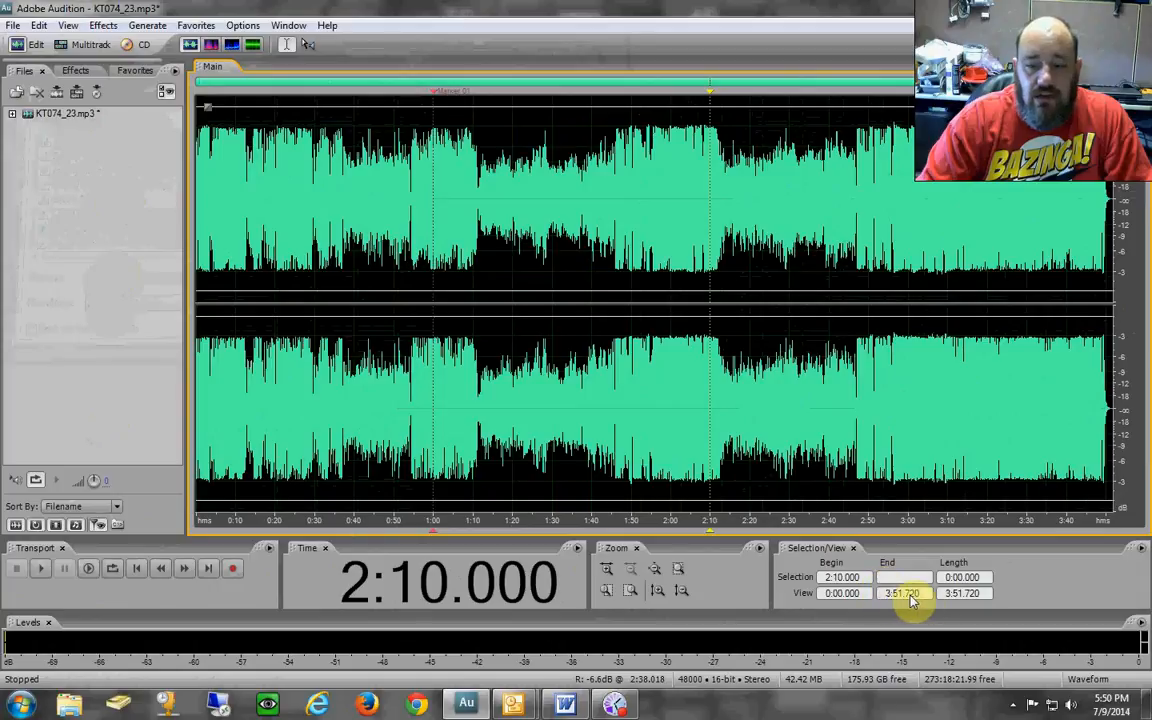
{"action": "scroll", "coordinate": [696, 332], "scroll_direction": "up", "scroll_amount": 5}
{"action": "scroll", "coordinate": [696, 332], "scroll_direction": "up", "scroll_amount": 10}
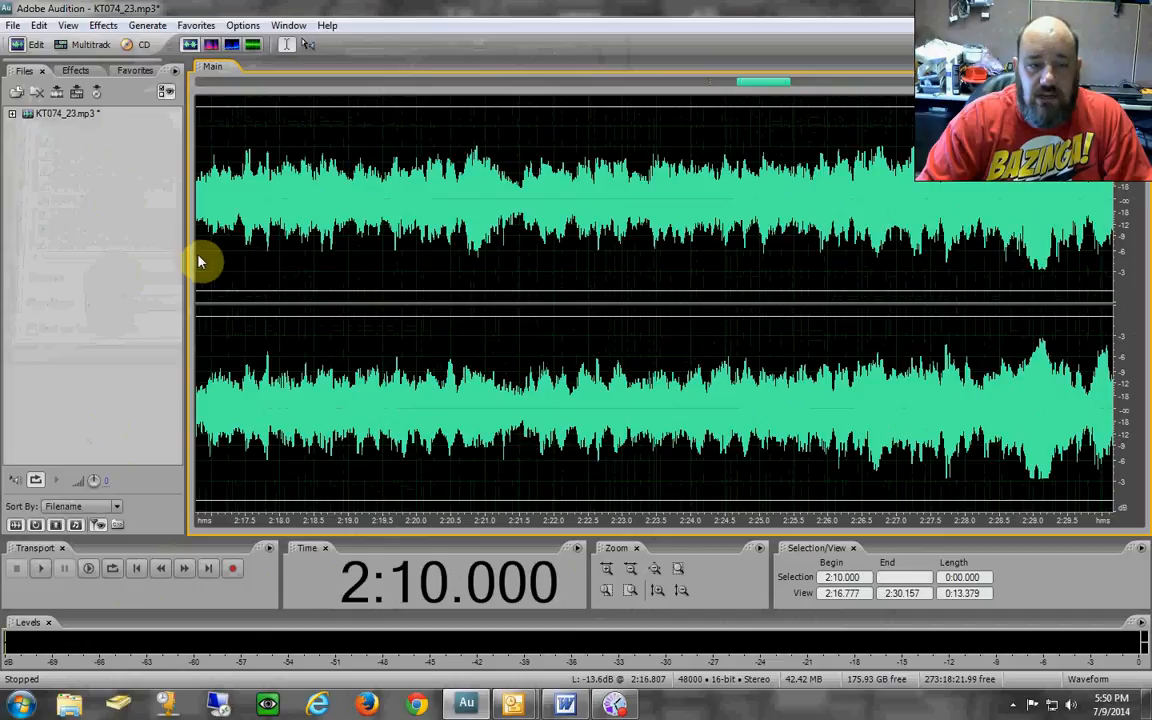
{"action": "left_click_drag", "start_coordinate": [198, 255], "coordinate": [1110, 326]}
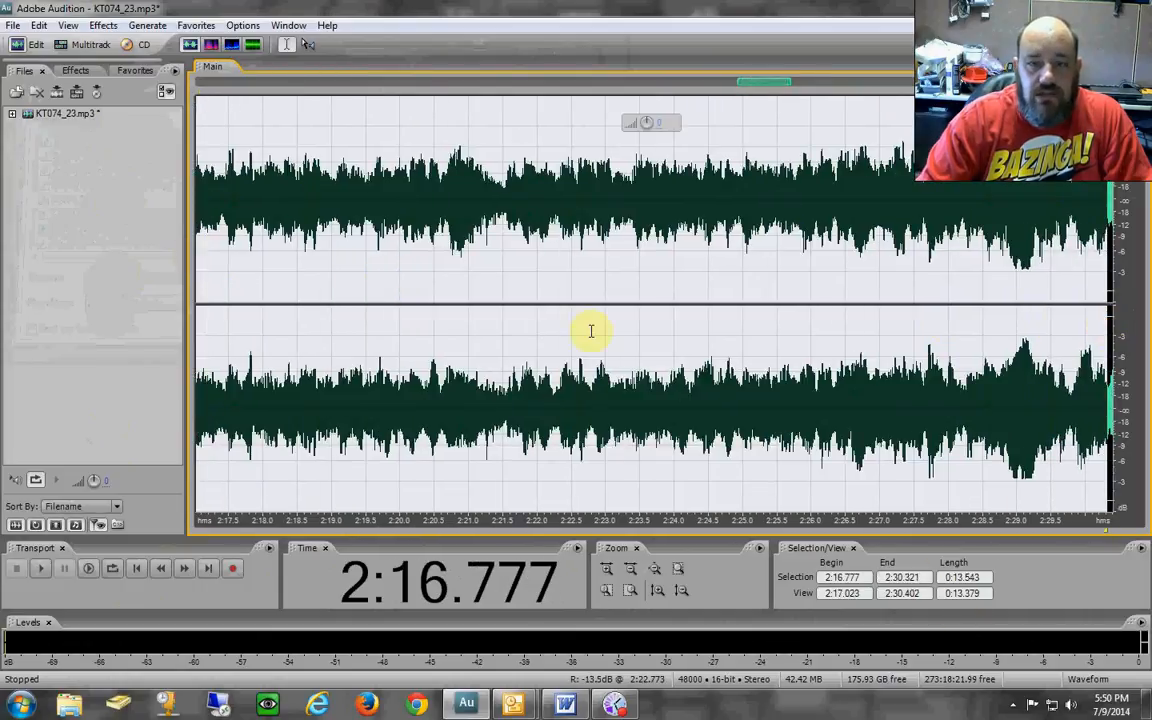
{"action": "scroll", "coordinate": [585, 315], "scroll_direction": "down", "scroll_amount": 2}
{"action": "scroll", "coordinate": [585, 315], "scroll_direction": "down", "scroll_amount": 4}
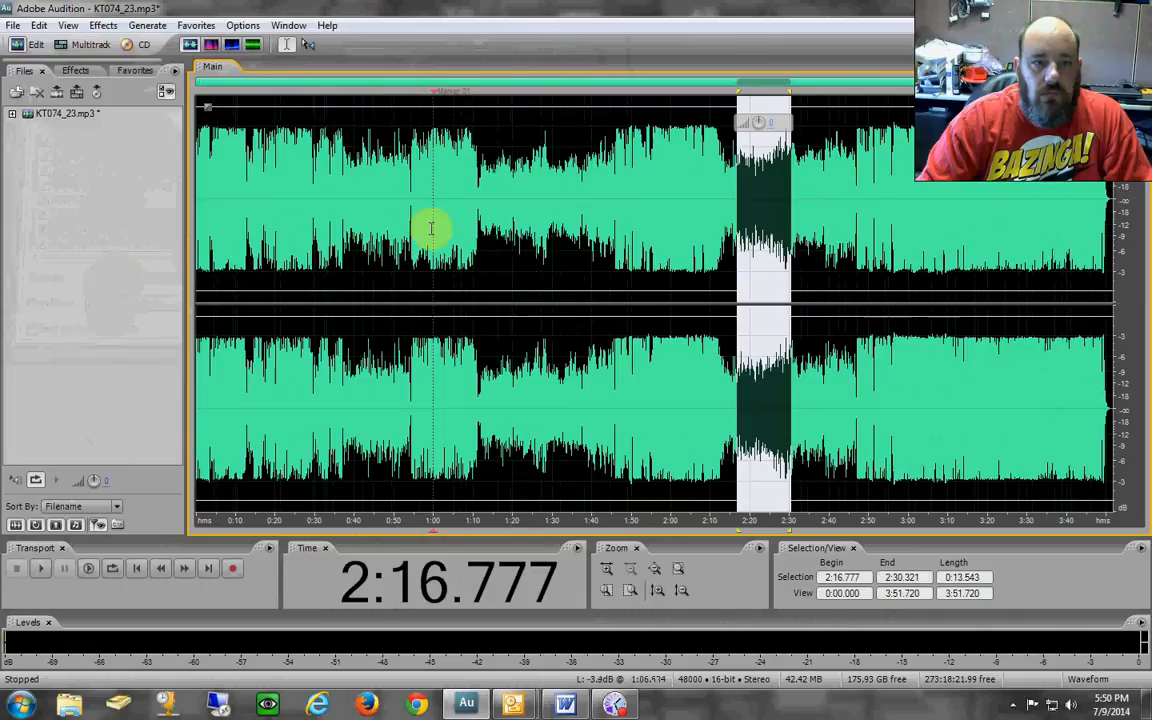
Show the audio in the spectral frequency display and place the cursor at about 1:42.9.
{"action": "left_click", "coordinate": [212, 45]}
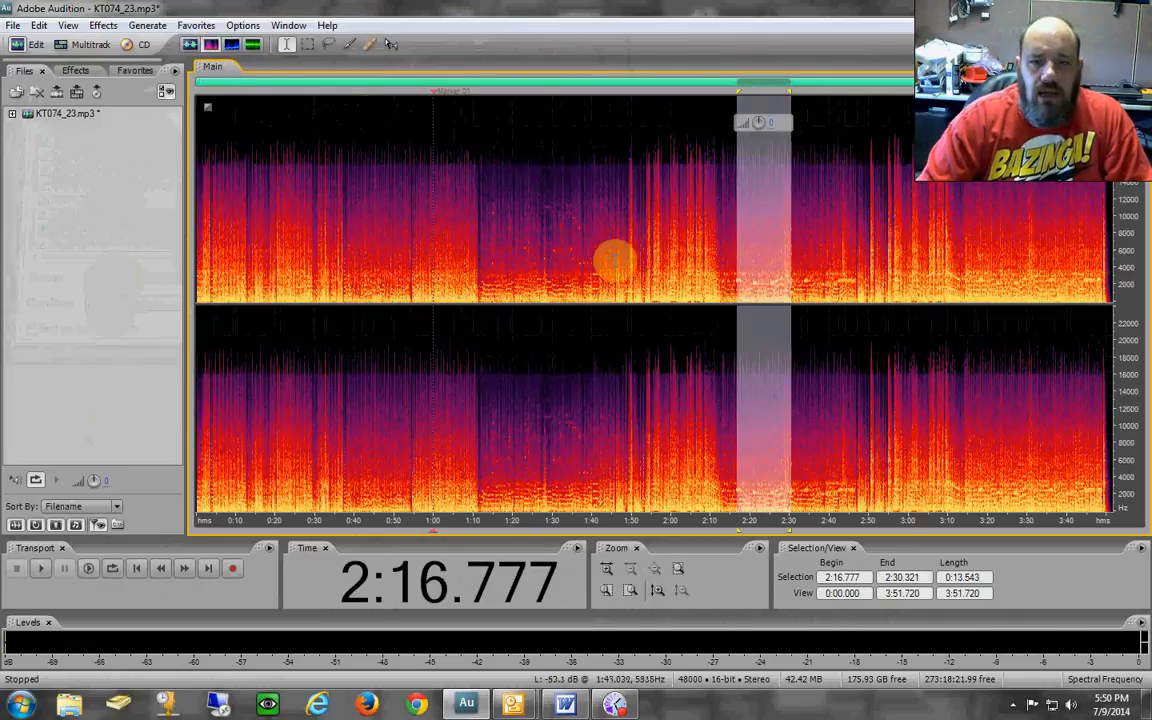
{"action": "left_click", "coordinate": [604, 259]}
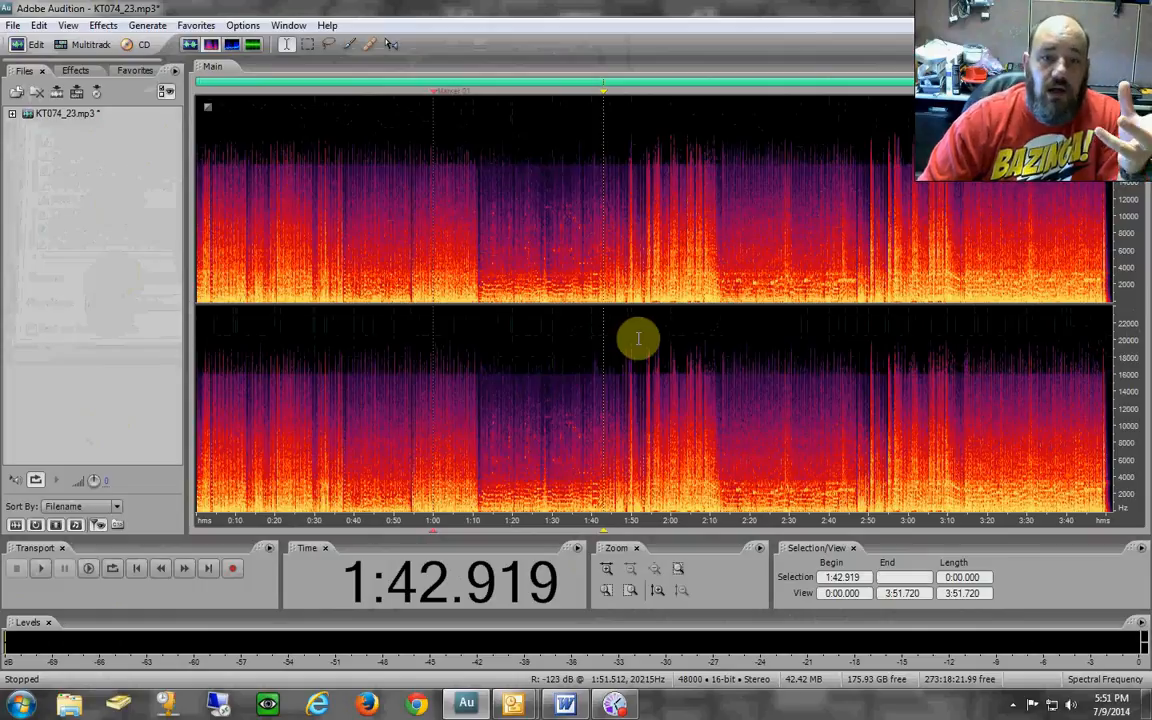
Switch to the spectral pan display and examine the pan traces around 1:41.2 in close detail.
{"action": "left_click", "coordinate": [233, 46]}
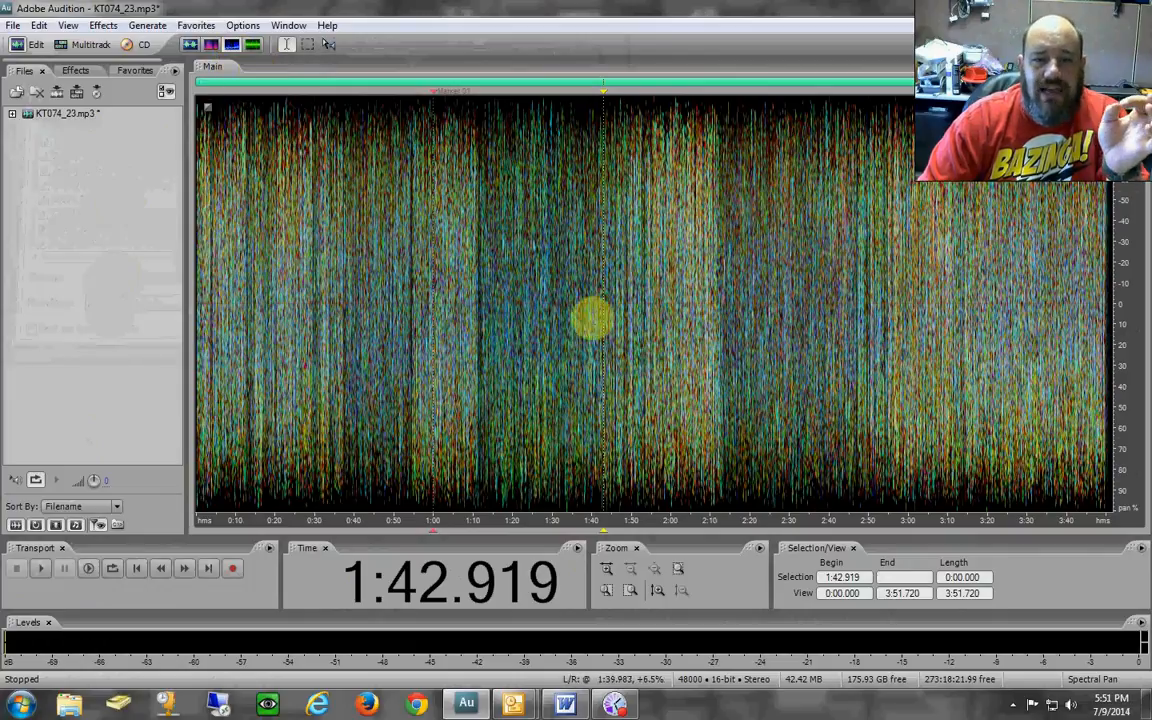
{"action": "scroll", "coordinate": [598, 313], "scroll_direction": "up", "scroll_amount": 5}
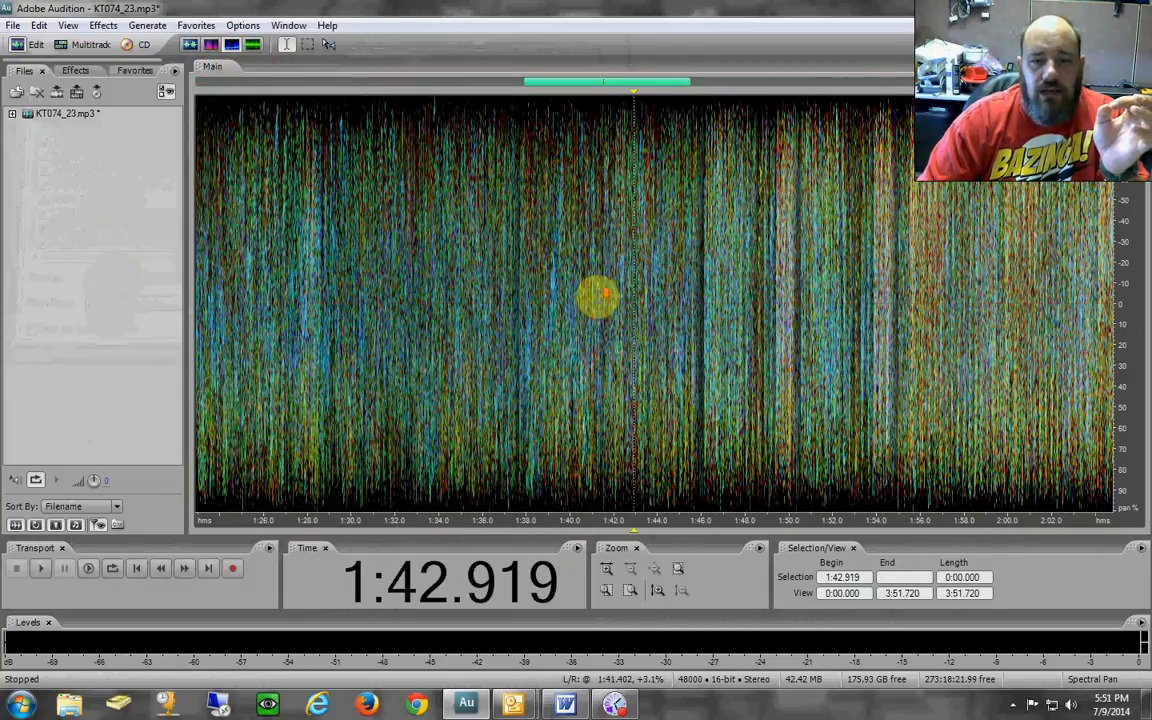
{"action": "scroll", "coordinate": [597, 297], "scroll_direction": "up", "scroll_amount": 3}
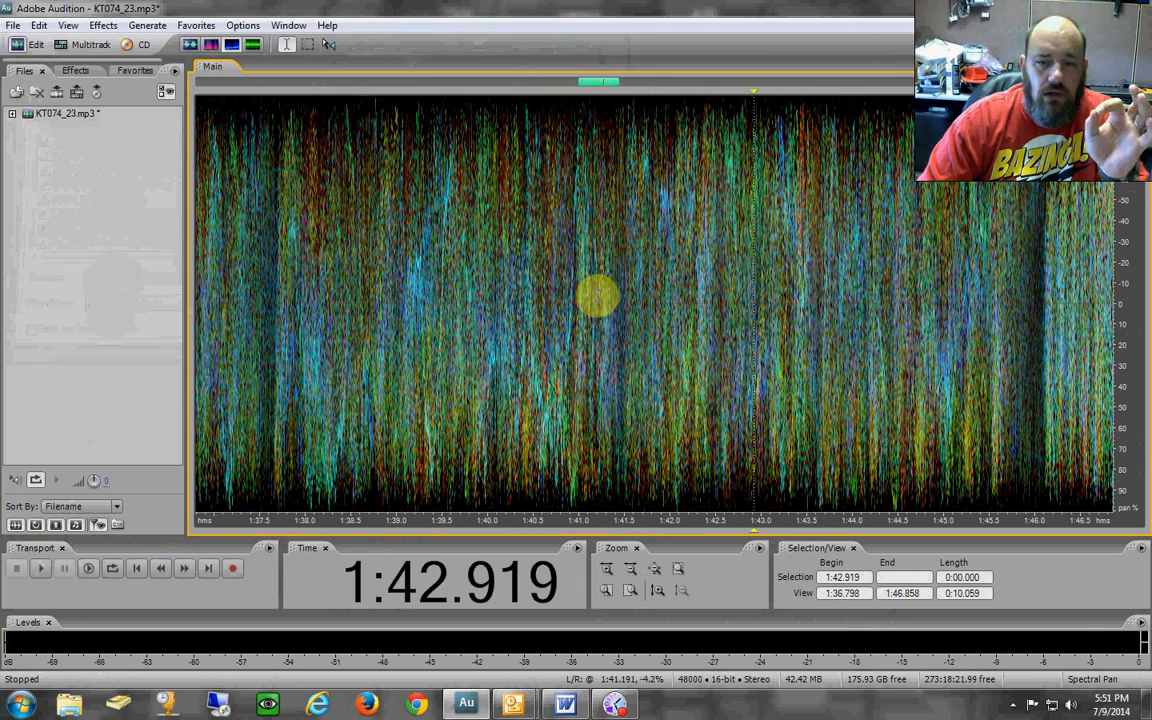
{"action": "scroll", "coordinate": [598, 295], "scroll_direction": "up", "scroll_amount": 4}
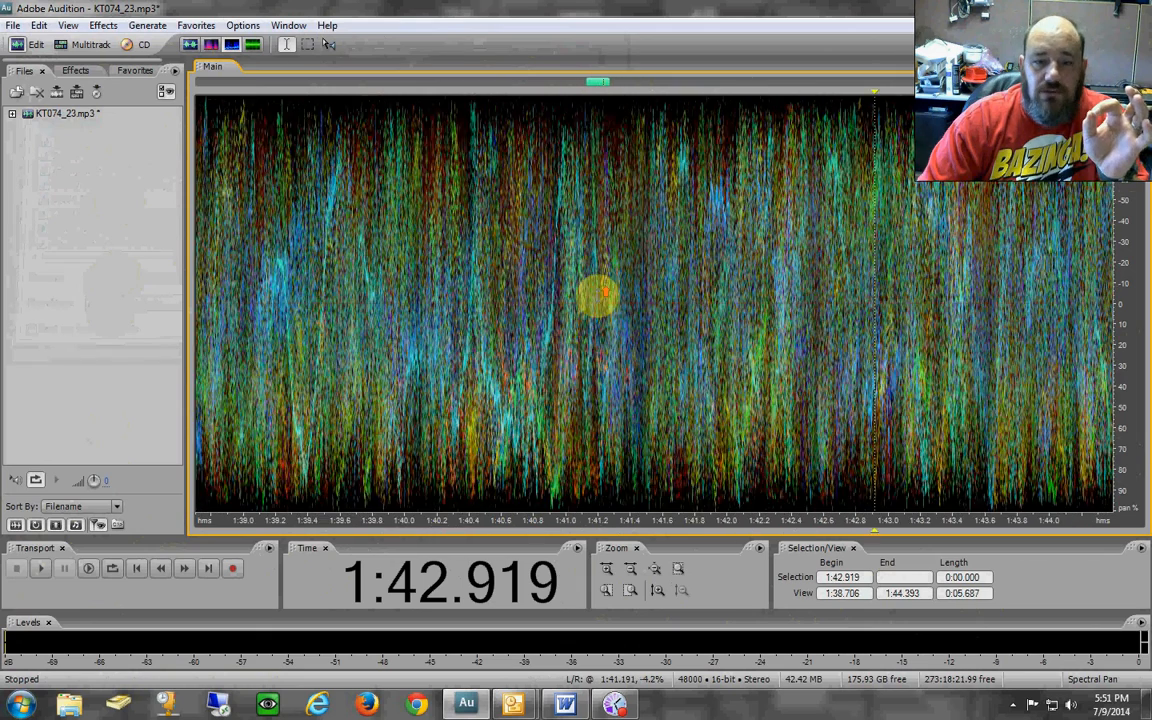
{"action": "scroll", "coordinate": [598, 295], "scroll_direction": "up", "scroll_amount": 4}
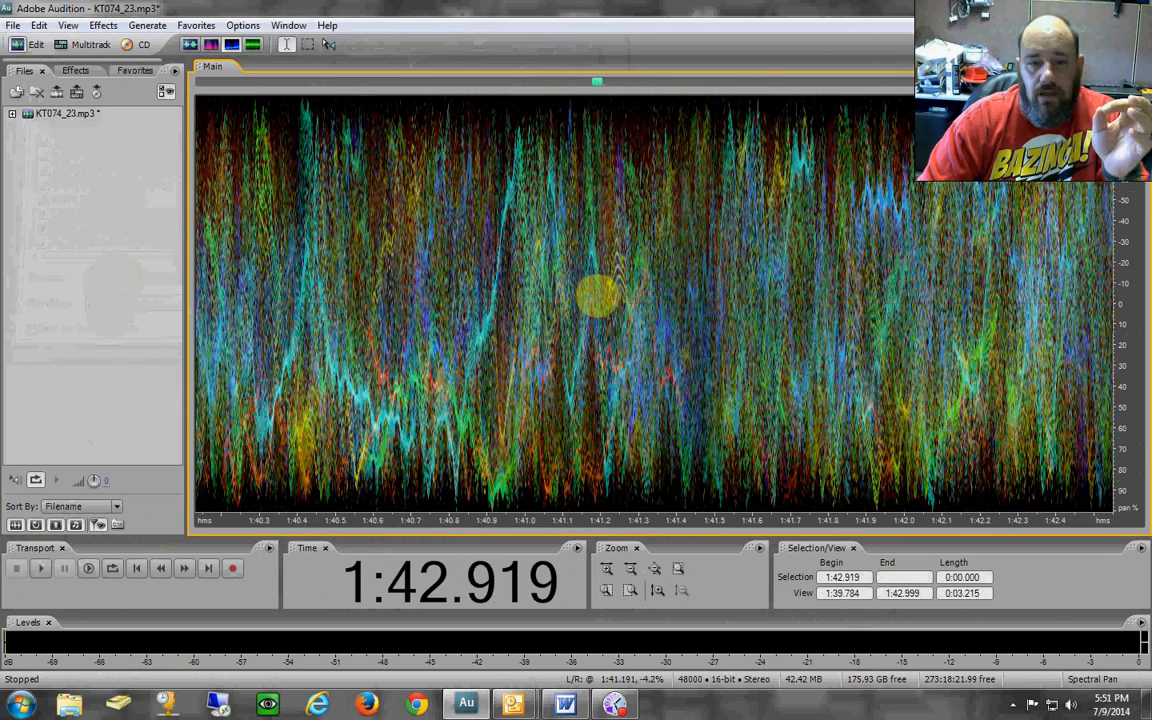
{"action": "scroll", "coordinate": [598, 295], "scroll_direction": "up", "scroll_amount": 1}
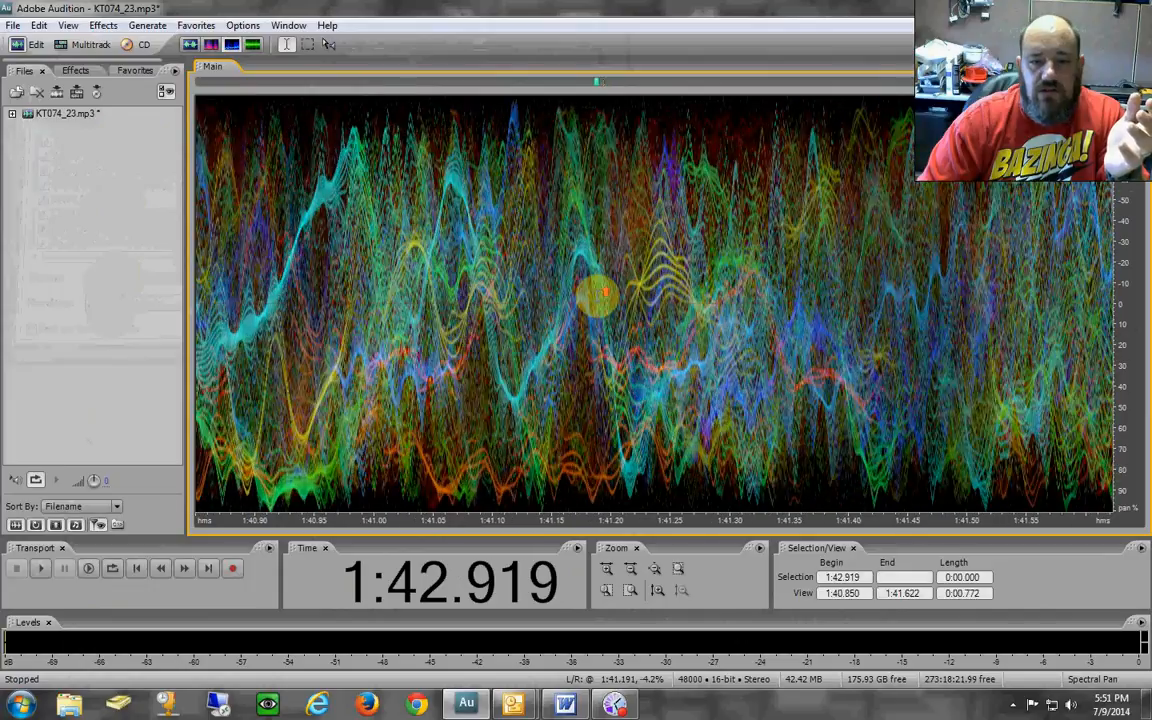
{"action": "scroll", "coordinate": [598, 295], "scroll_direction": "up", "scroll_amount": 2}
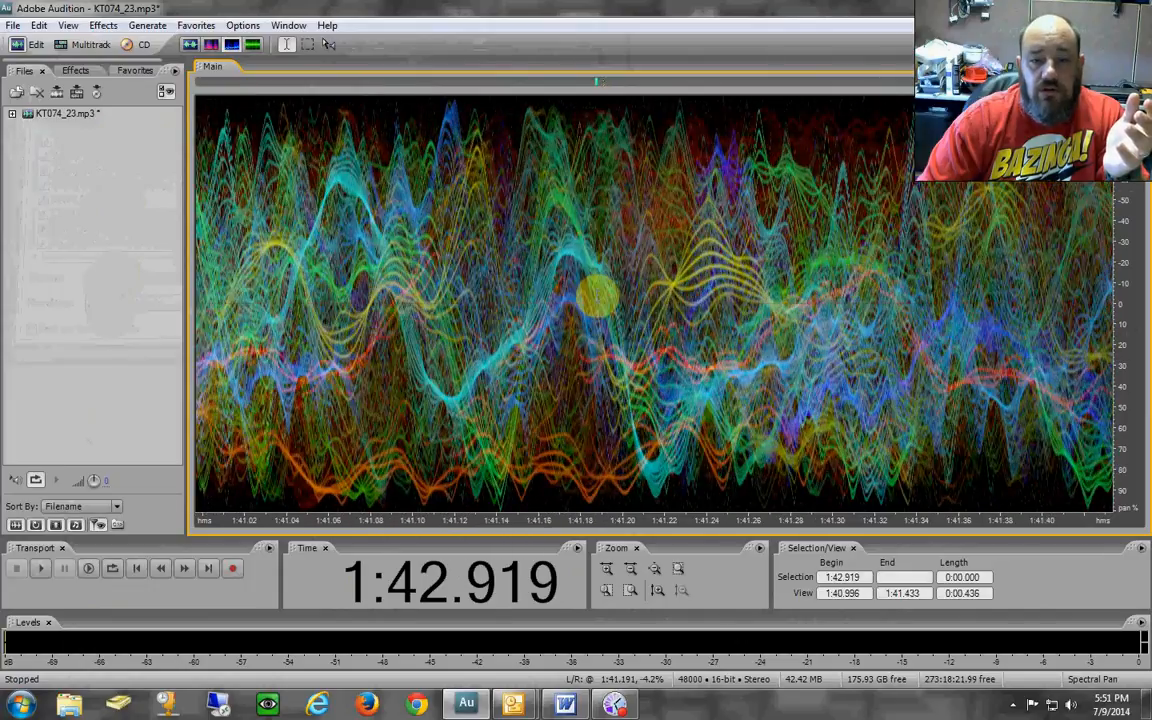
{"action": "scroll", "coordinate": [598, 295], "scroll_direction": "up", "scroll_amount": 1}
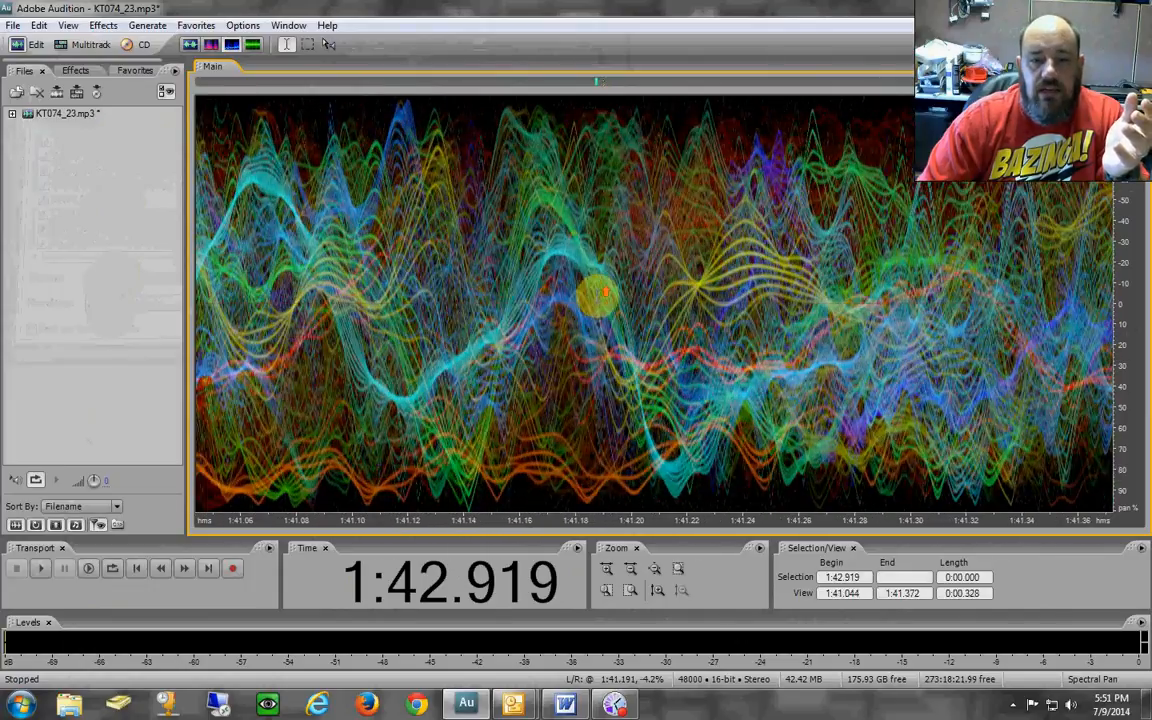
{"action": "scroll", "coordinate": [598, 295], "scroll_direction": "up", "scroll_amount": 1}
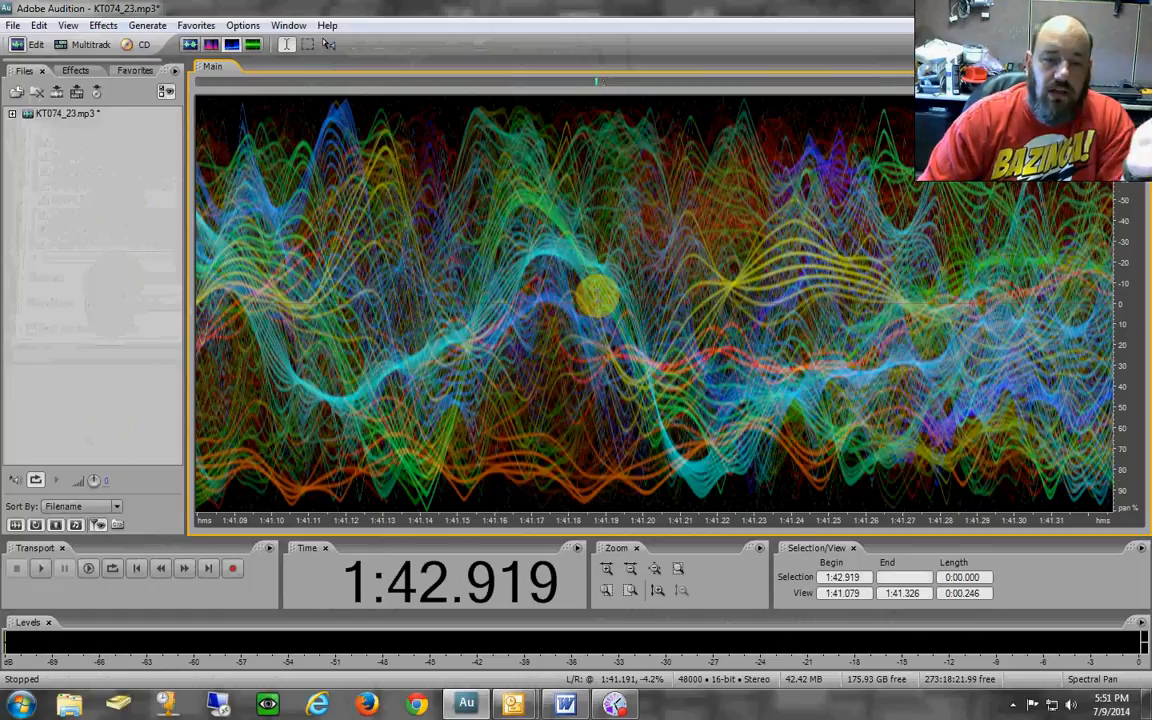
{"action": "scroll", "coordinate": [598, 295], "scroll_direction": "up", "scroll_amount": 1}
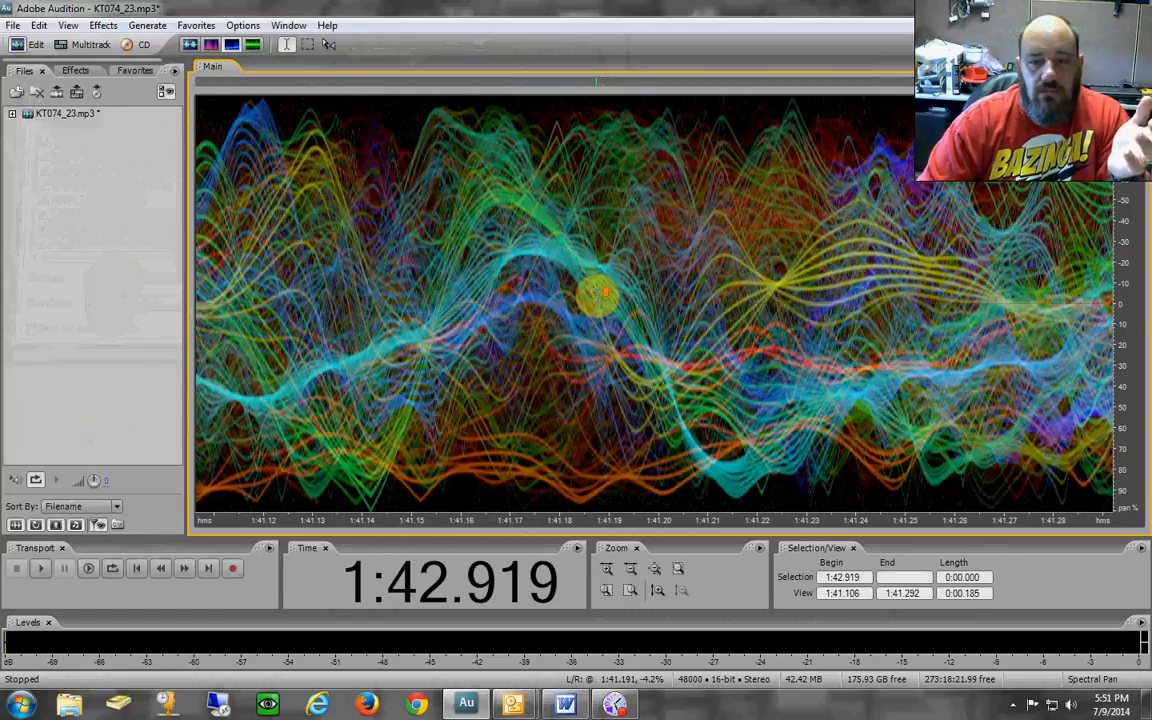
{"action": "scroll", "coordinate": [598, 295], "scroll_direction": "up", "scroll_amount": 1}
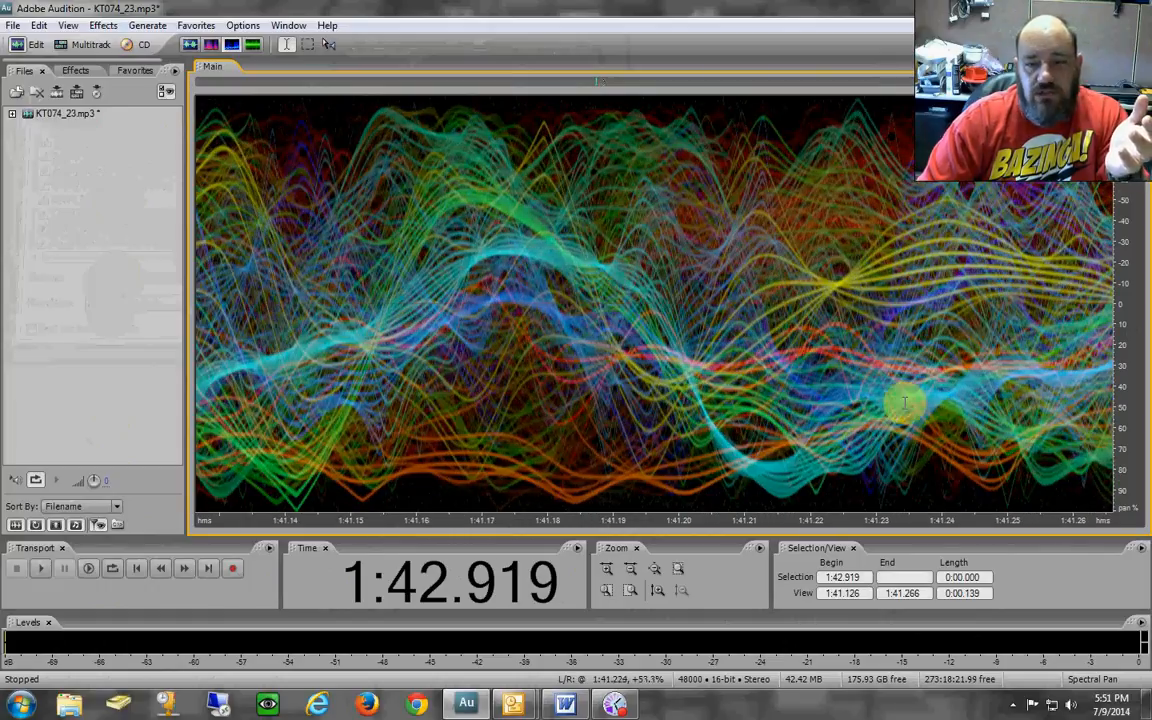
Switch to the spectral phase display and examine the phase traces over the whole file and closely around 1:44.3.
{"action": "left_click", "coordinate": [250, 47]}
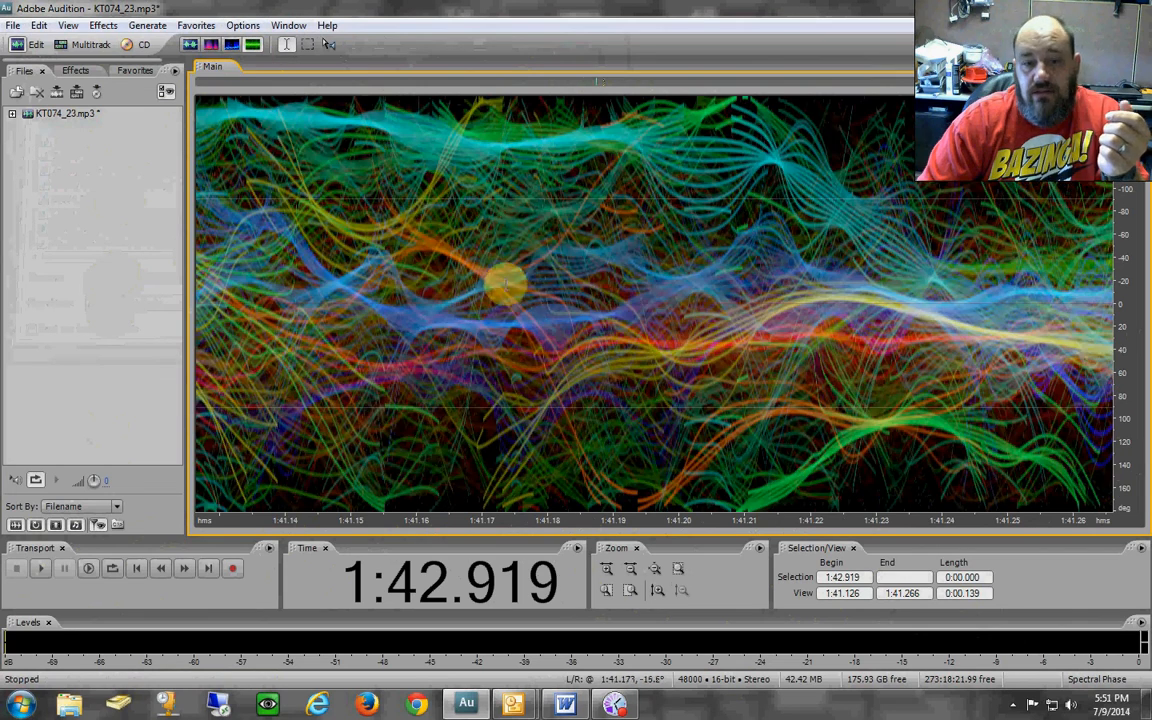
{"action": "scroll", "coordinate": [610, 298], "scroll_direction": "down", "scroll_amount": 8}
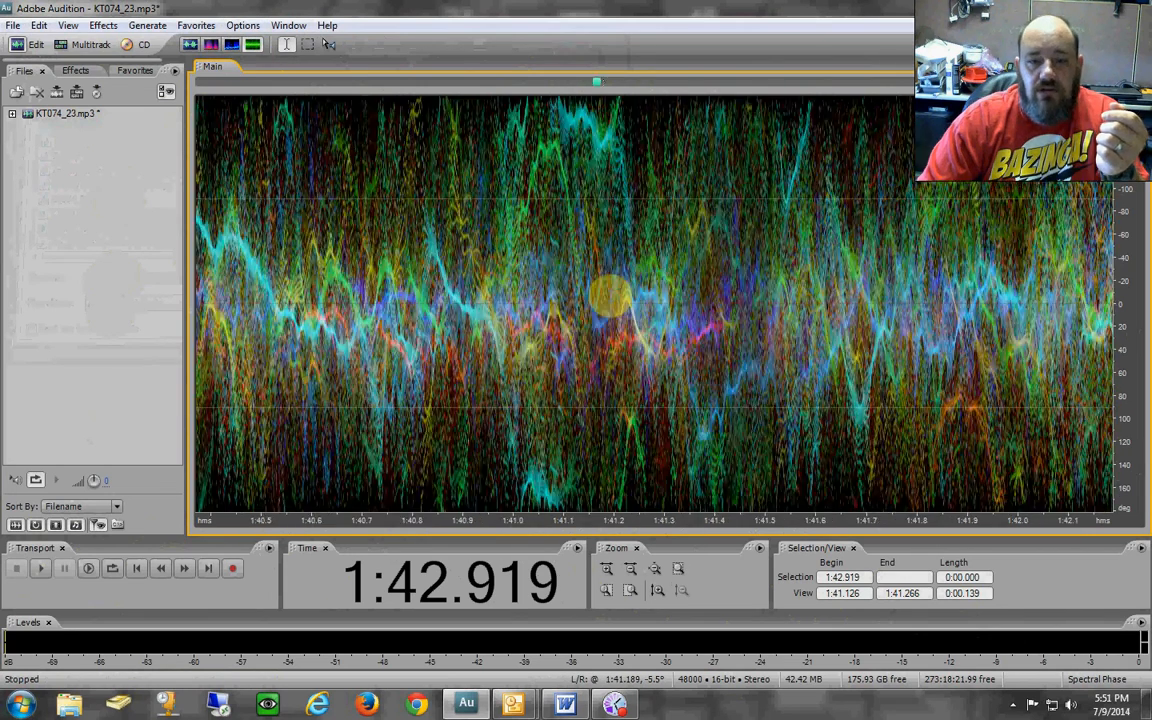
{"action": "scroll", "coordinate": [615, 297], "scroll_direction": "down", "scroll_amount": 3}
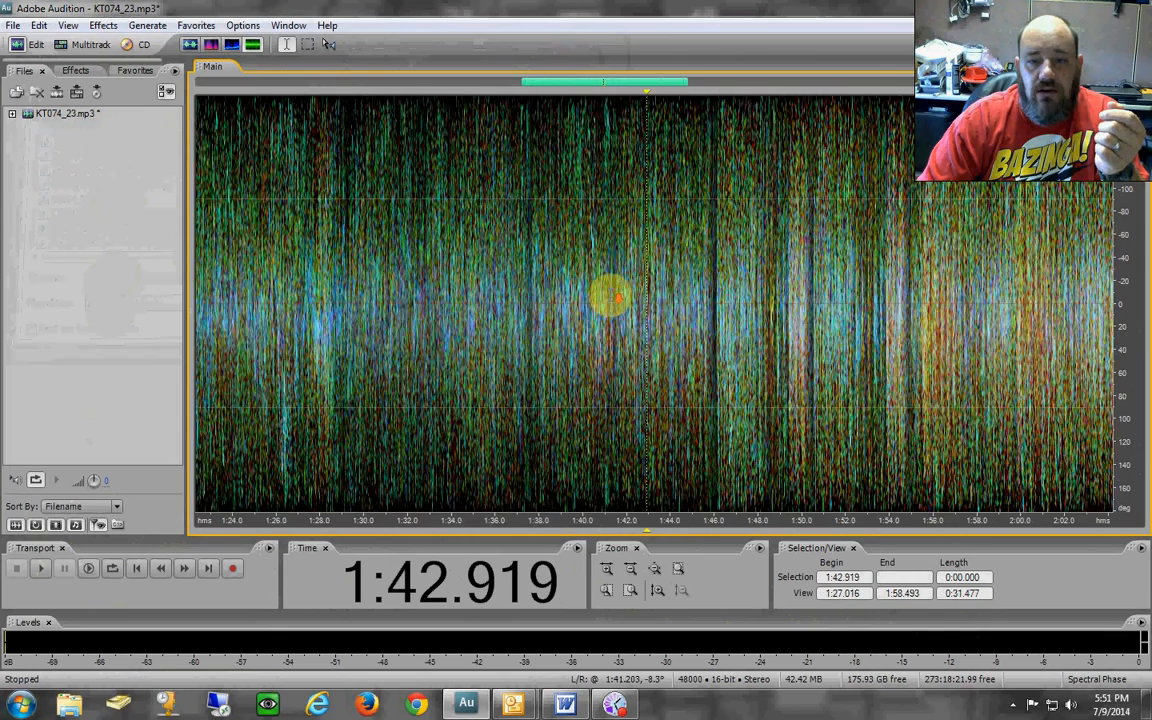
{"action": "scroll", "coordinate": [612, 297], "scroll_direction": "up", "scroll_amount": 5}
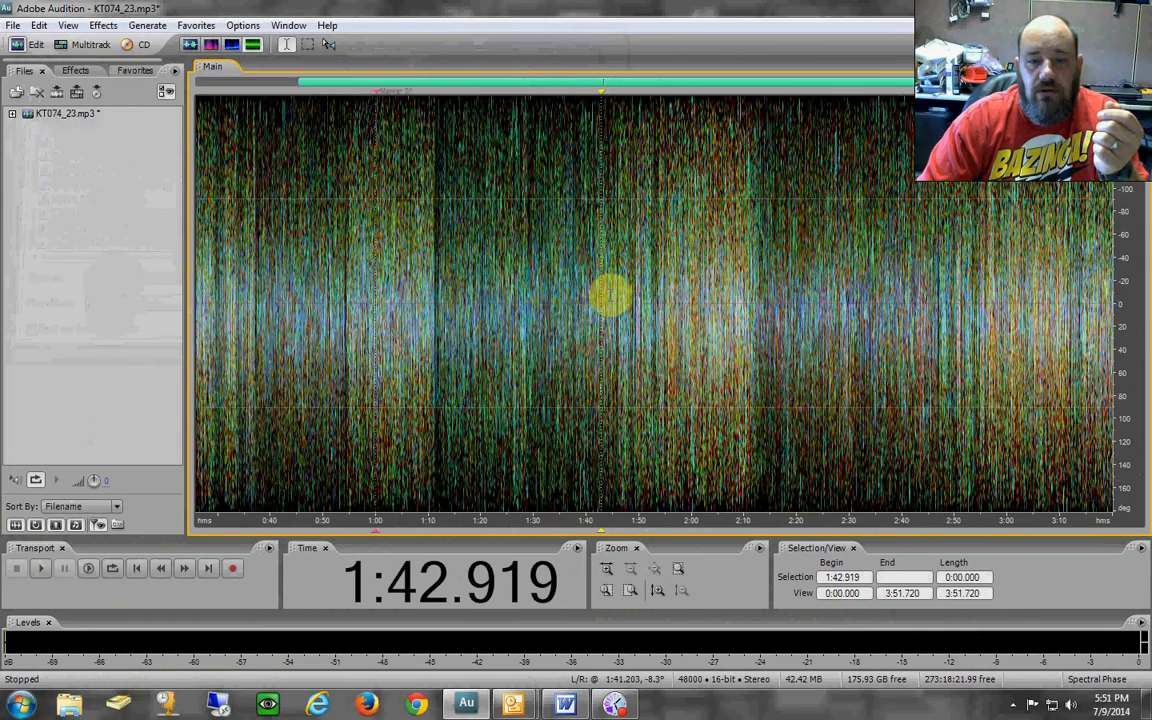
{"action": "scroll", "coordinate": [612, 293], "scroll_direction": "up", "scroll_amount": 4}
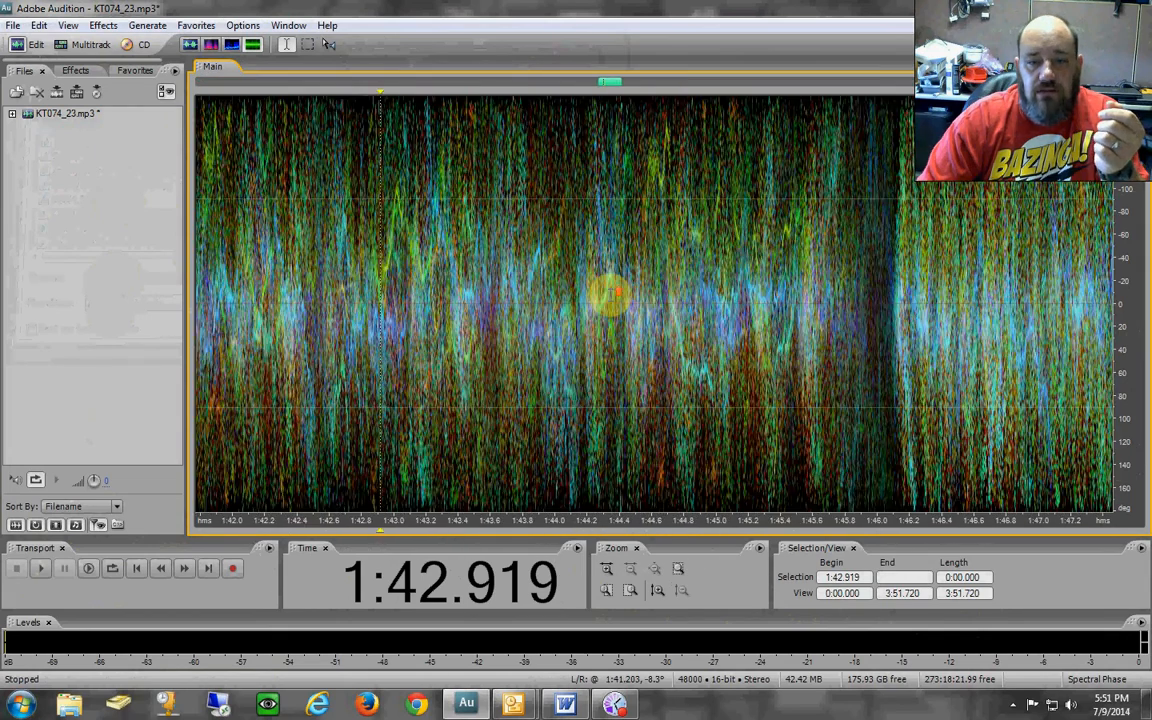
{"action": "scroll", "coordinate": [612, 292], "scroll_direction": "up", "scroll_amount": 4}
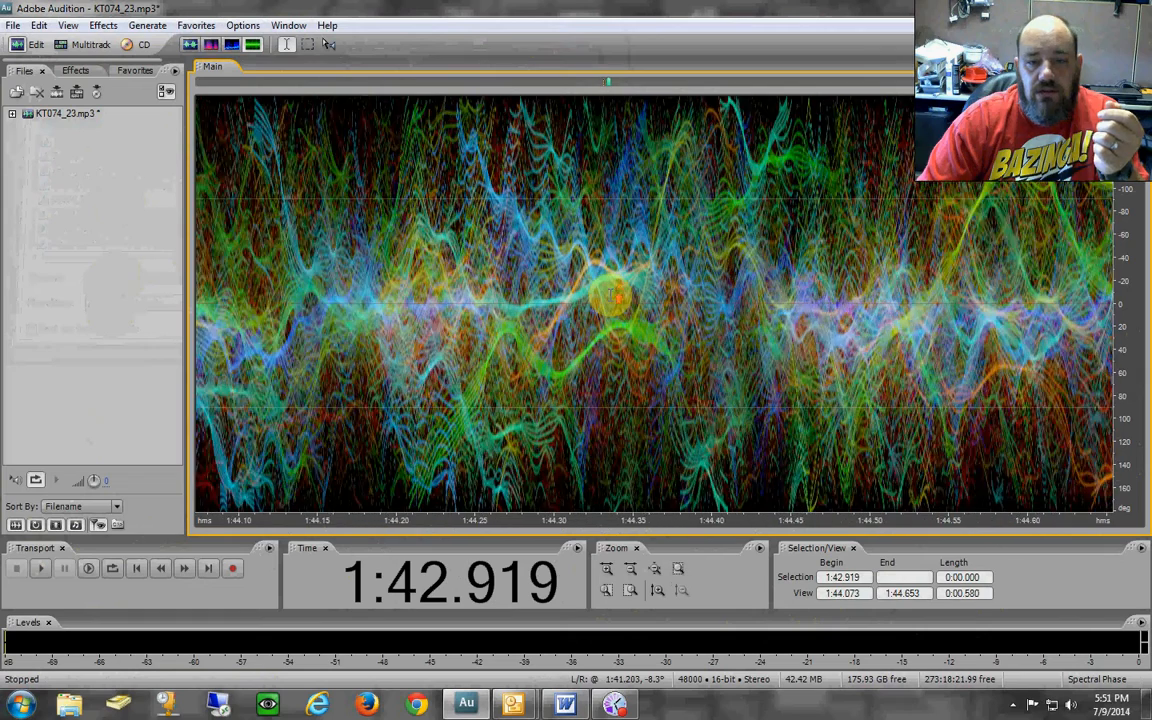
{"action": "scroll", "coordinate": [612, 295], "scroll_direction": "up", "scroll_amount": 2}
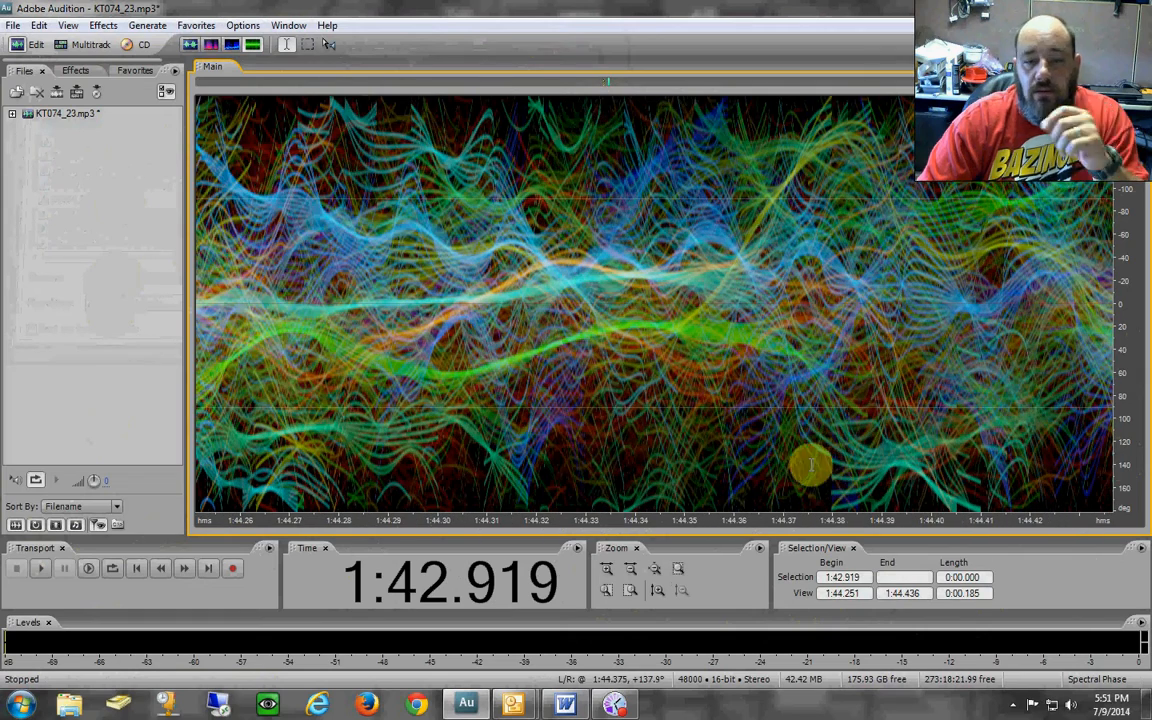
In the spectral pan display, select the stretch from 1:44.331 to 1:44.351 and delete it.
{"action": "left_click", "coordinate": [231, 44]}
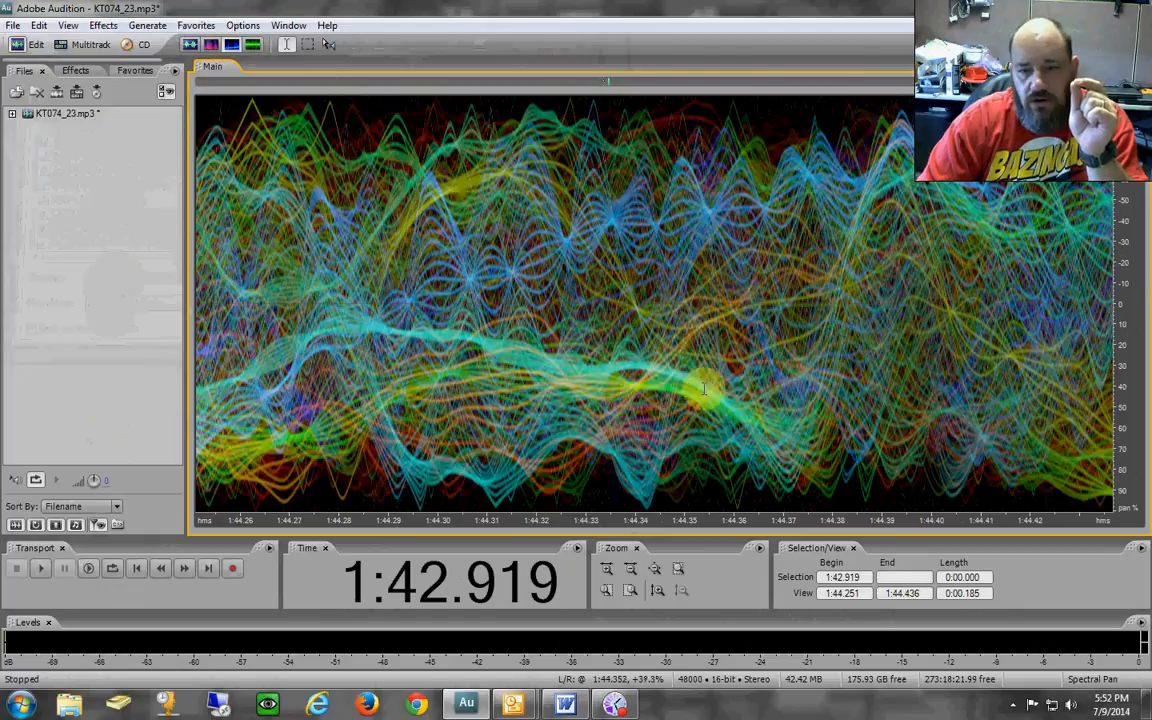
{"action": "left_click_drag", "start_coordinate": [591, 315], "coordinate": [690, 320]}
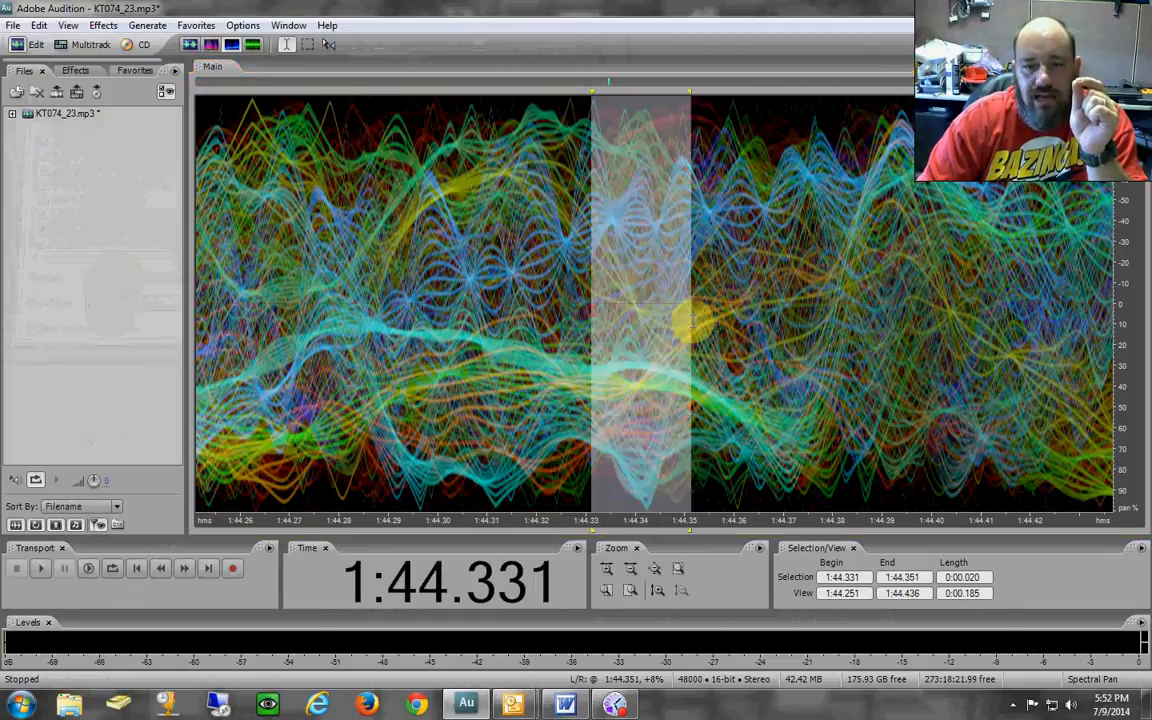
{"action": "left_click", "coordinate": [703, 338]}
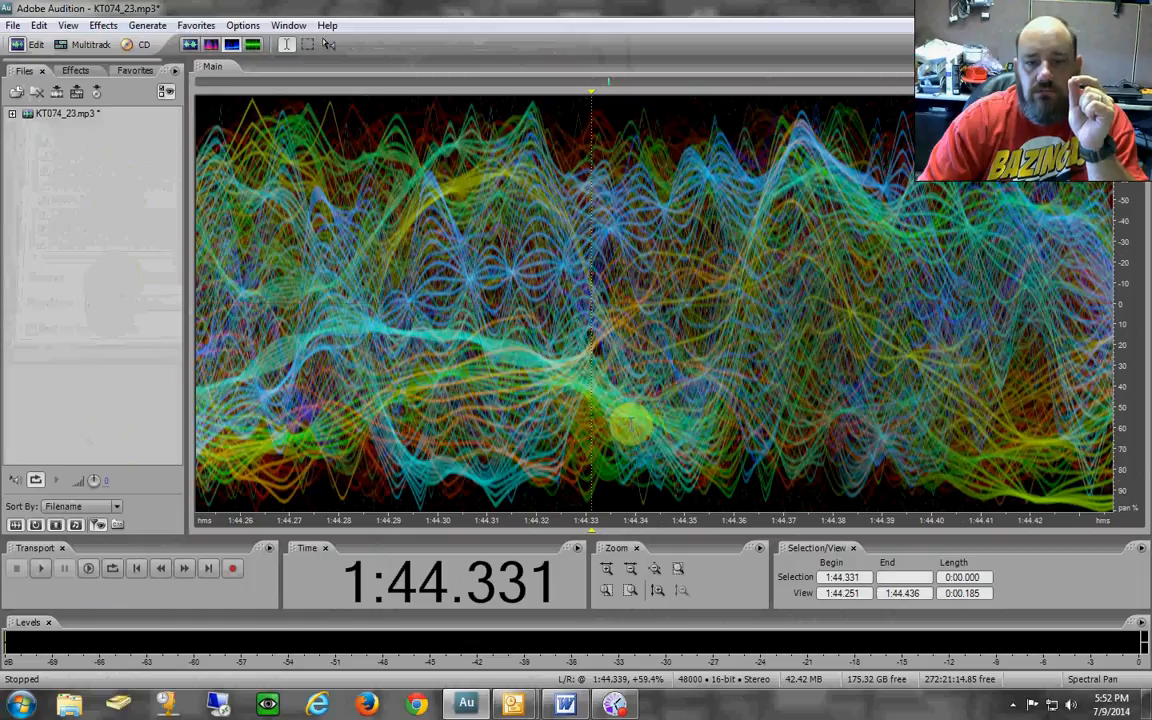
Undo the last deletion and place the cursor at about 1:44.350 and 1:44.387.
{"action": "left_click", "coordinate": [610, 421]}
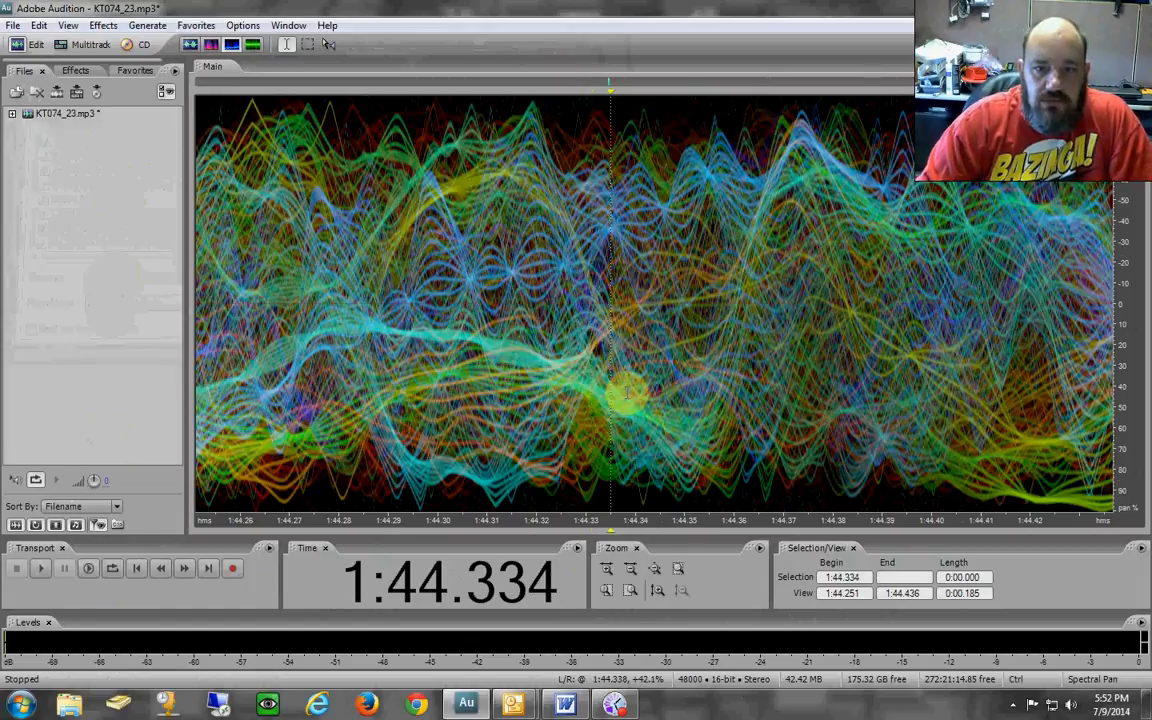
{"action": "key", "text": "ctrl+z"}
{"action": "left_click", "coordinate": [633, 393]}
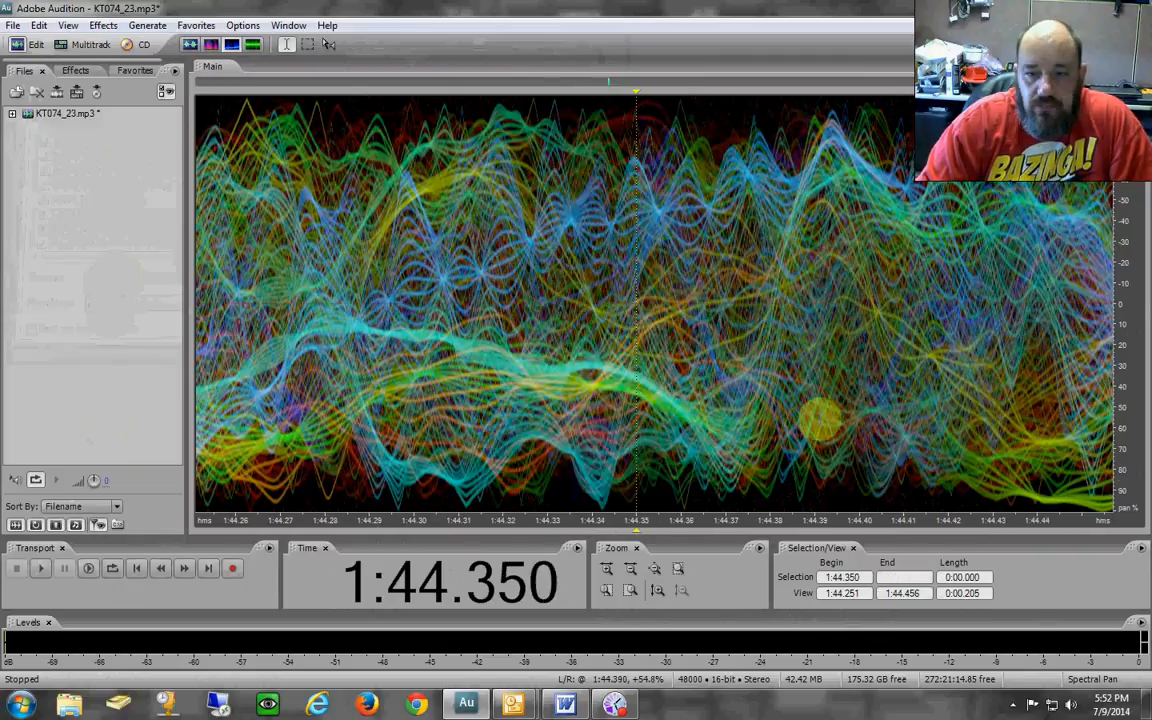
{"action": "left_click", "coordinate": [803, 408]}
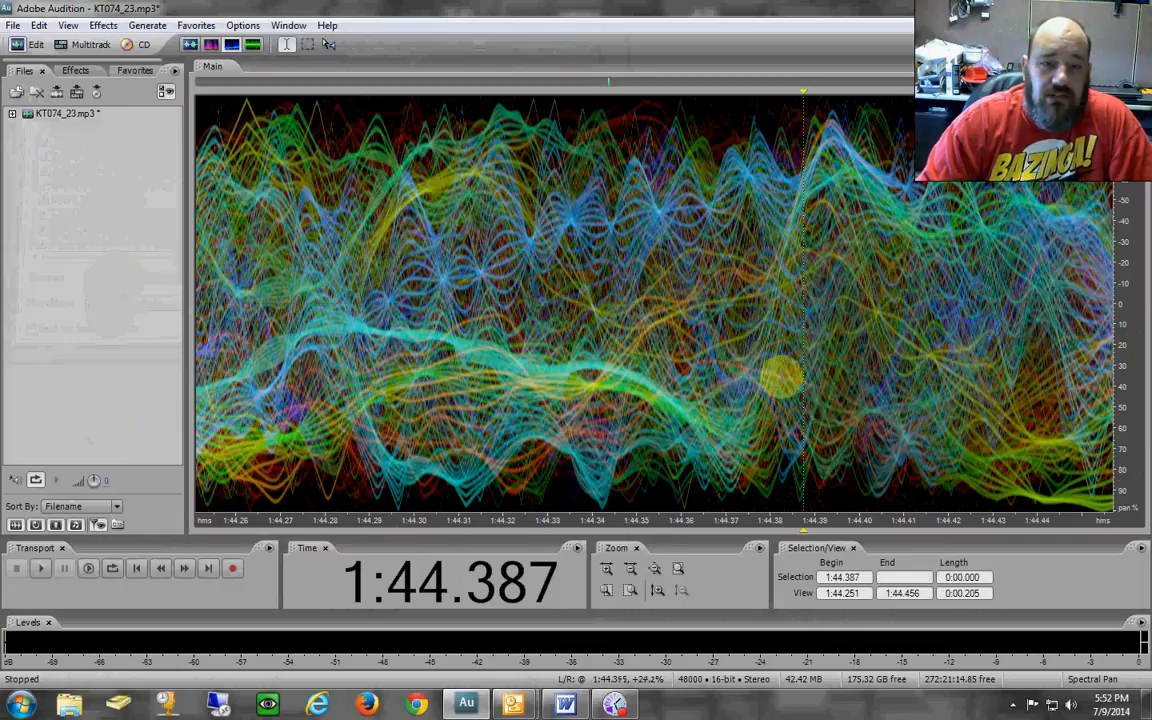
Return to the waveform display and place the cursor at about 1:44.323.
{"action": "left_click", "coordinate": [188, 45]}
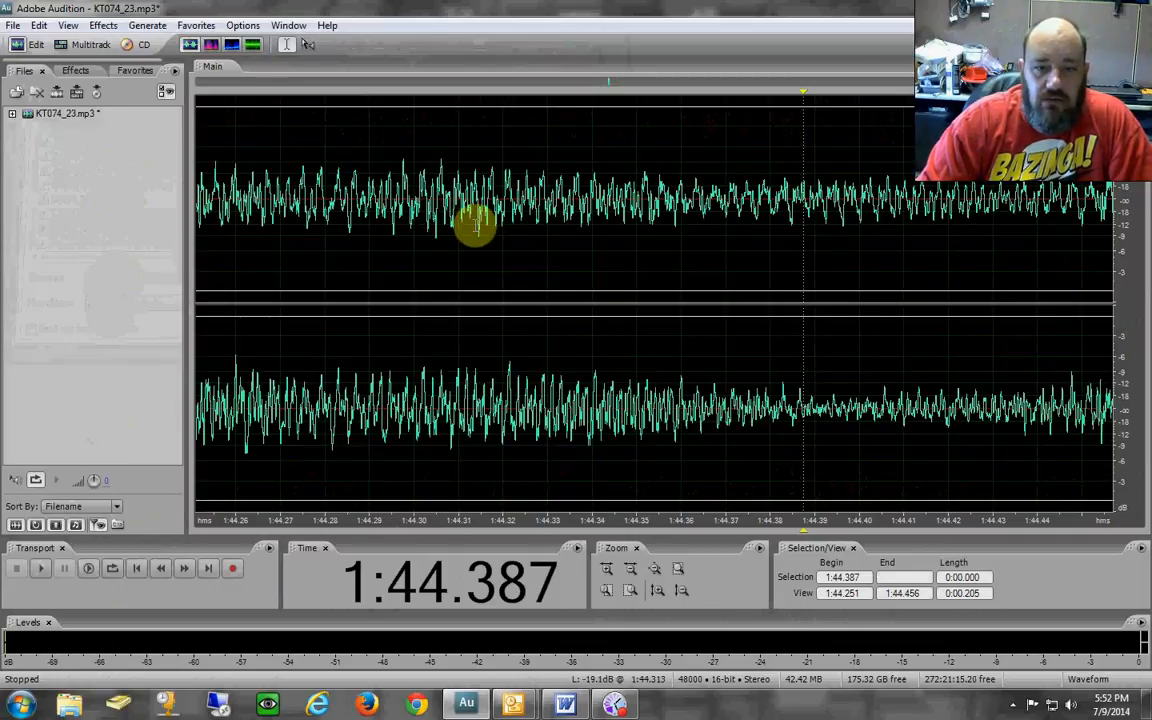
{"action": "left_click", "coordinate": [517, 234]}
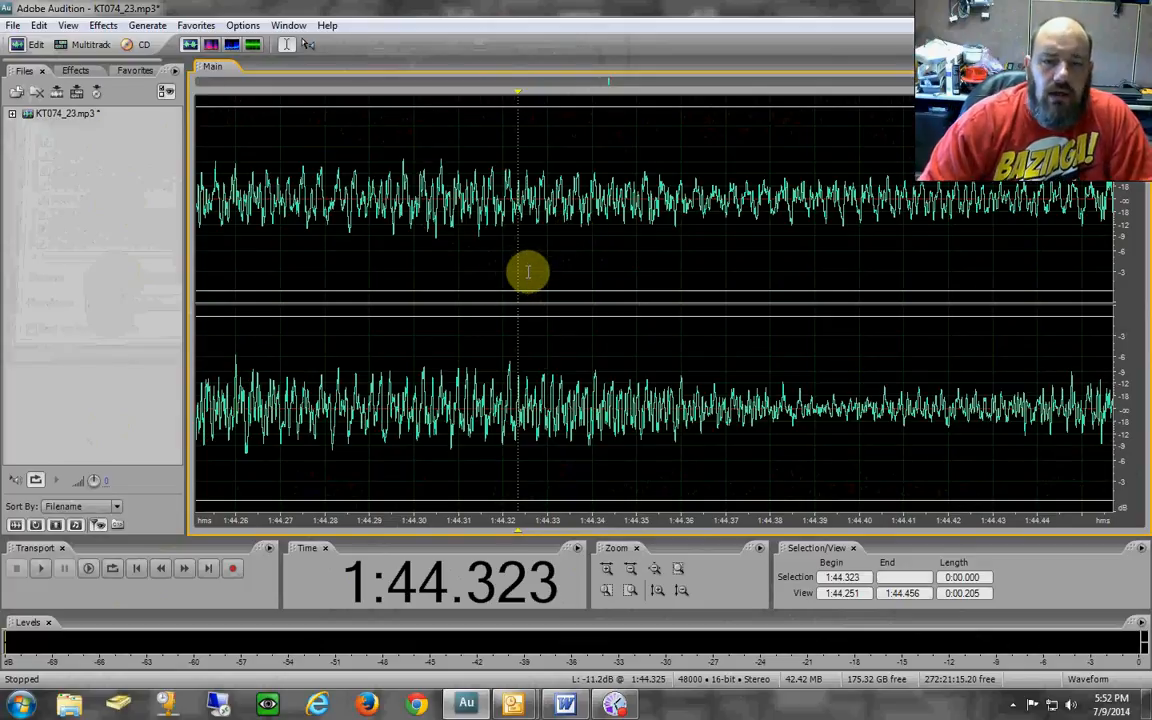
Magnify the waveform around 1:44.325 to individual sample points and select a single sample there.
{"action": "scroll", "coordinate": [527, 272], "scroll_direction": "up", "scroll_amount": 8}
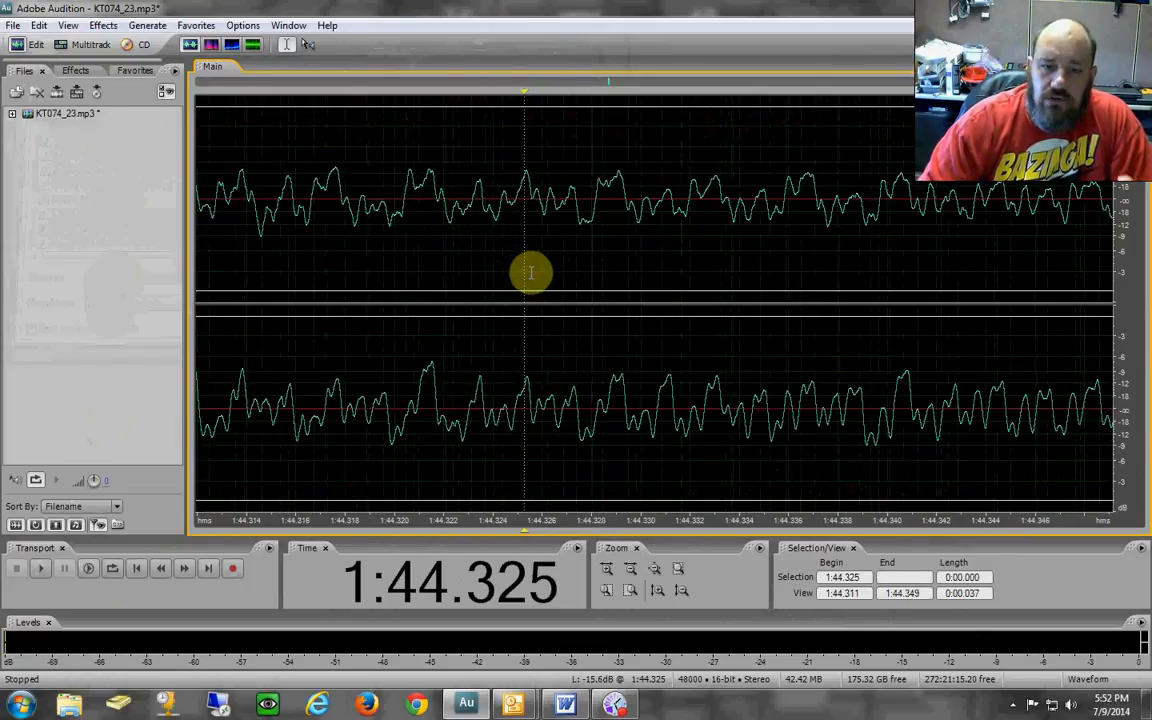
{"action": "scroll", "coordinate": [533, 272], "scroll_direction": "up", "scroll_amount": 6}
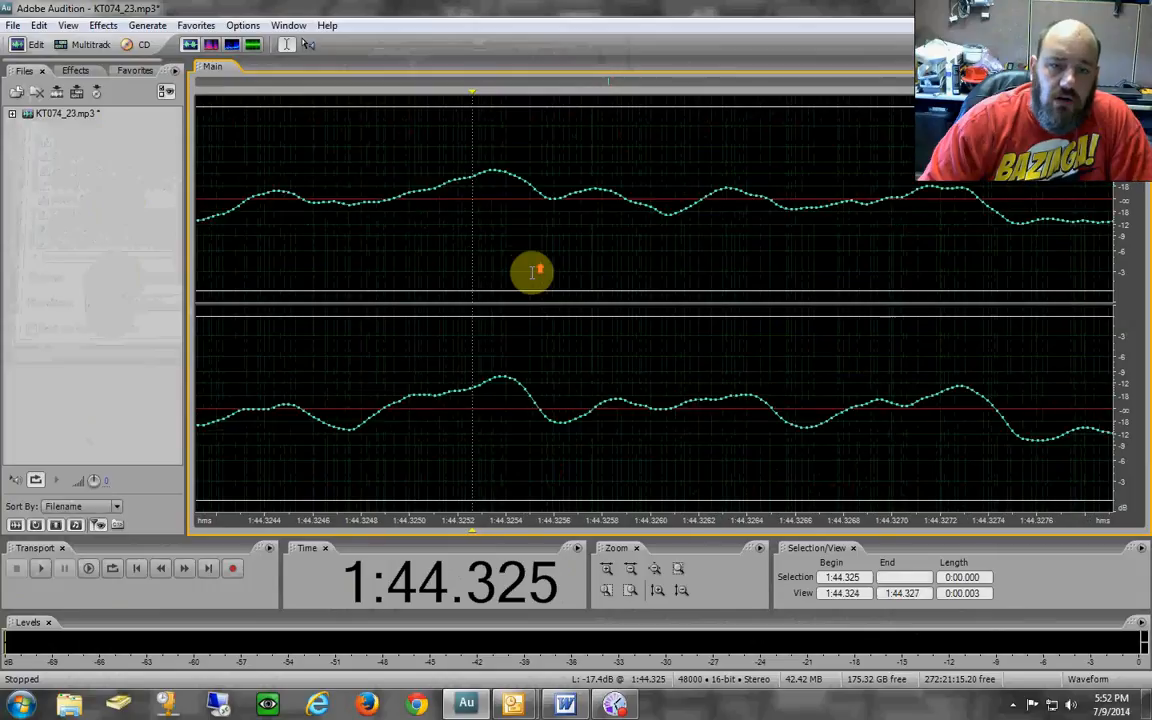
{"action": "scroll", "coordinate": [532, 271], "scroll_direction": "up", "scroll_amount": 4}
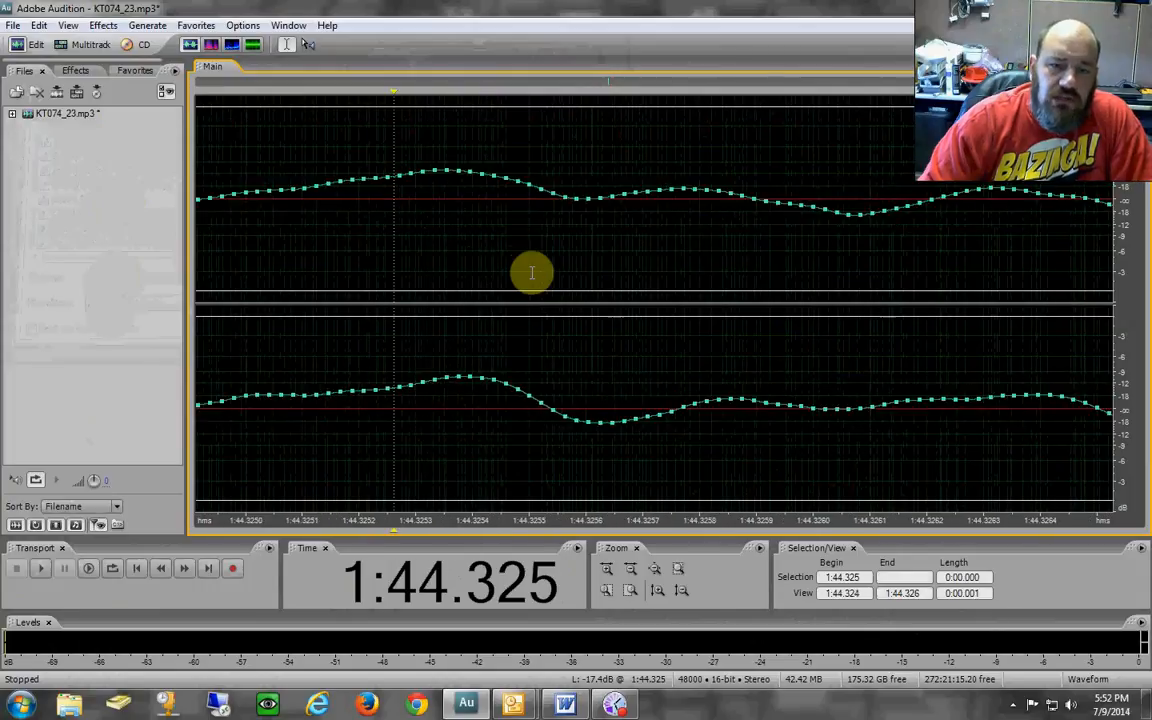
{"action": "left_click", "coordinate": [487, 195]}
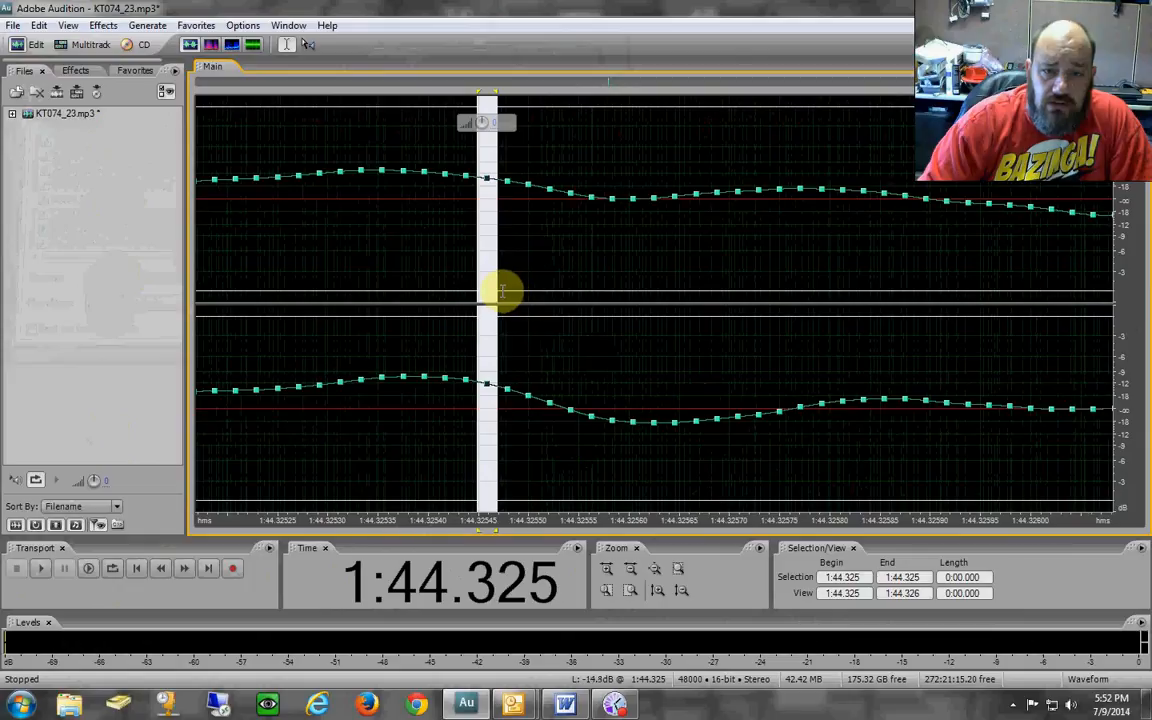
{"action": "scroll", "coordinate": [491, 288], "scroll_direction": "up", "scroll_amount": 3}
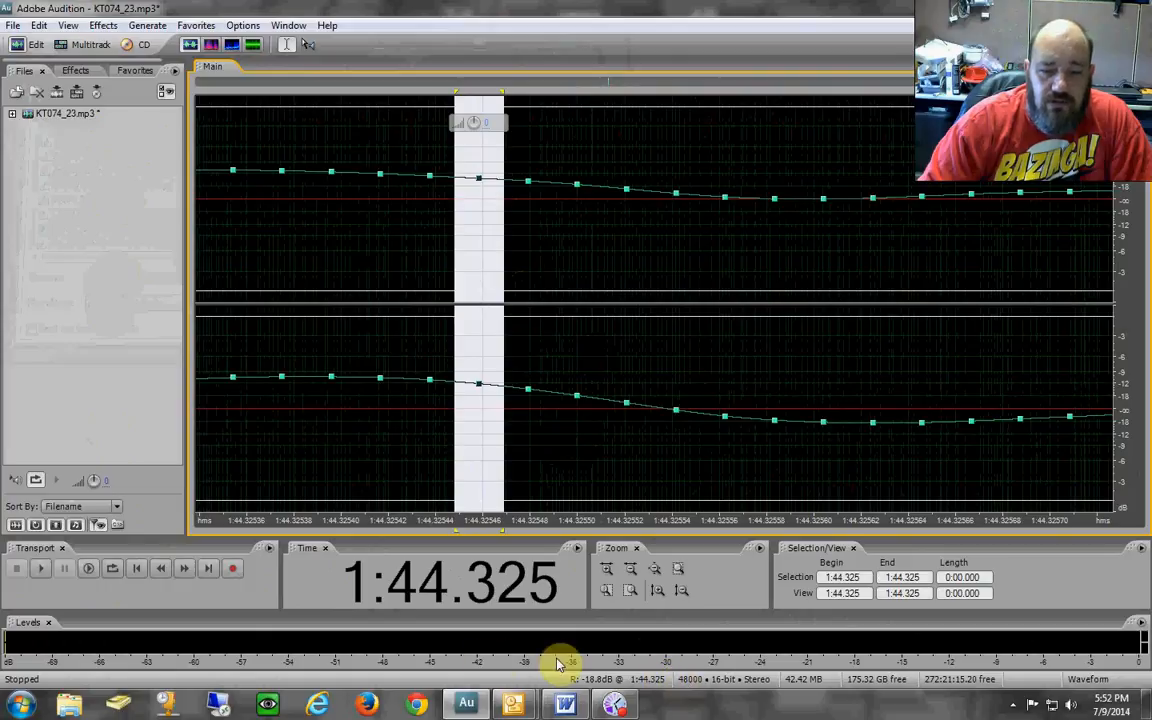
Widen the view and select the whole visible stretch from 1:43.081 to 1:47.824, playing it briefly.
{"action": "scroll", "coordinate": [447, 258], "scroll_direction": "down", "scroll_amount": 3}
{"action": "scroll", "coordinate": [447, 258], "scroll_direction": "down", "scroll_amount": 6}
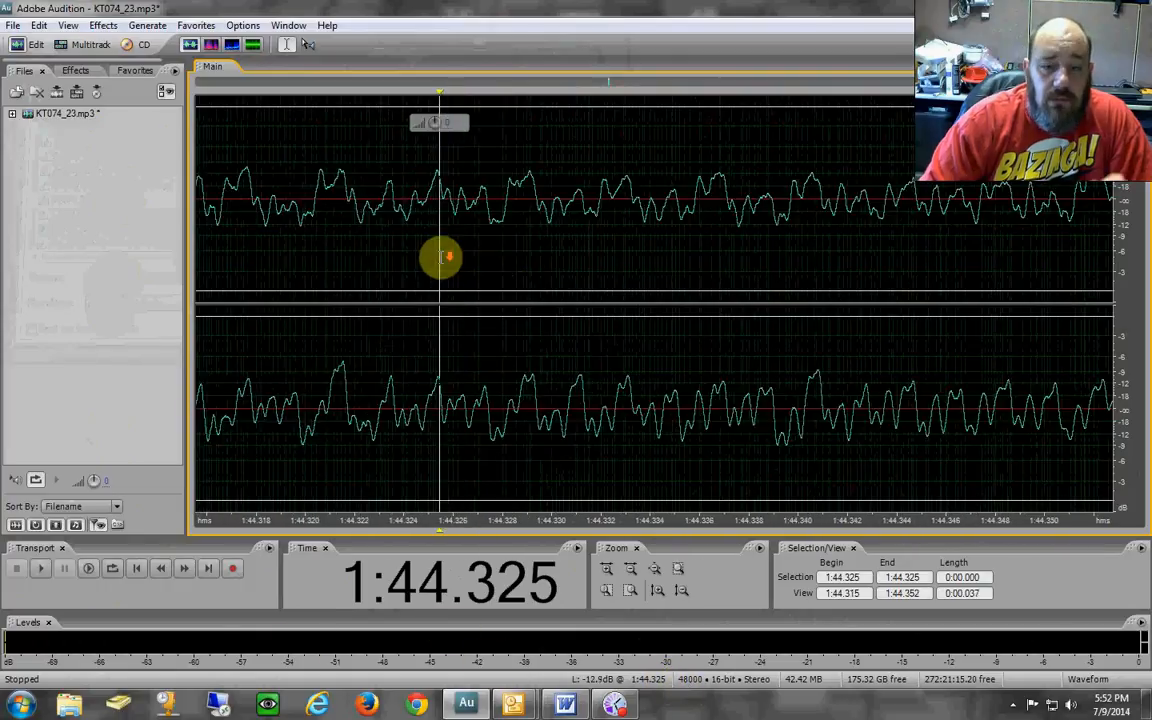
{"action": "left_click", "coordinate": [527, 270]}
{"action": "double_click", "coordinate": [470, 278]}
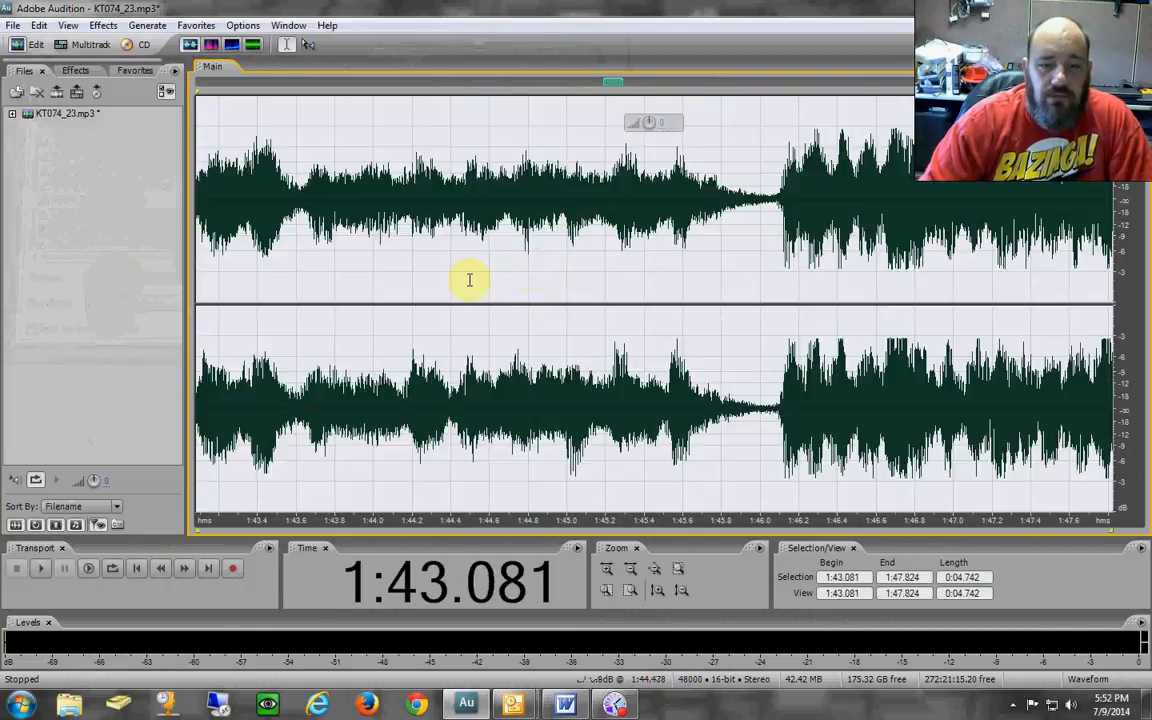
{"action": "key", "text": "space"}
{"action": "key", "text": "space"}
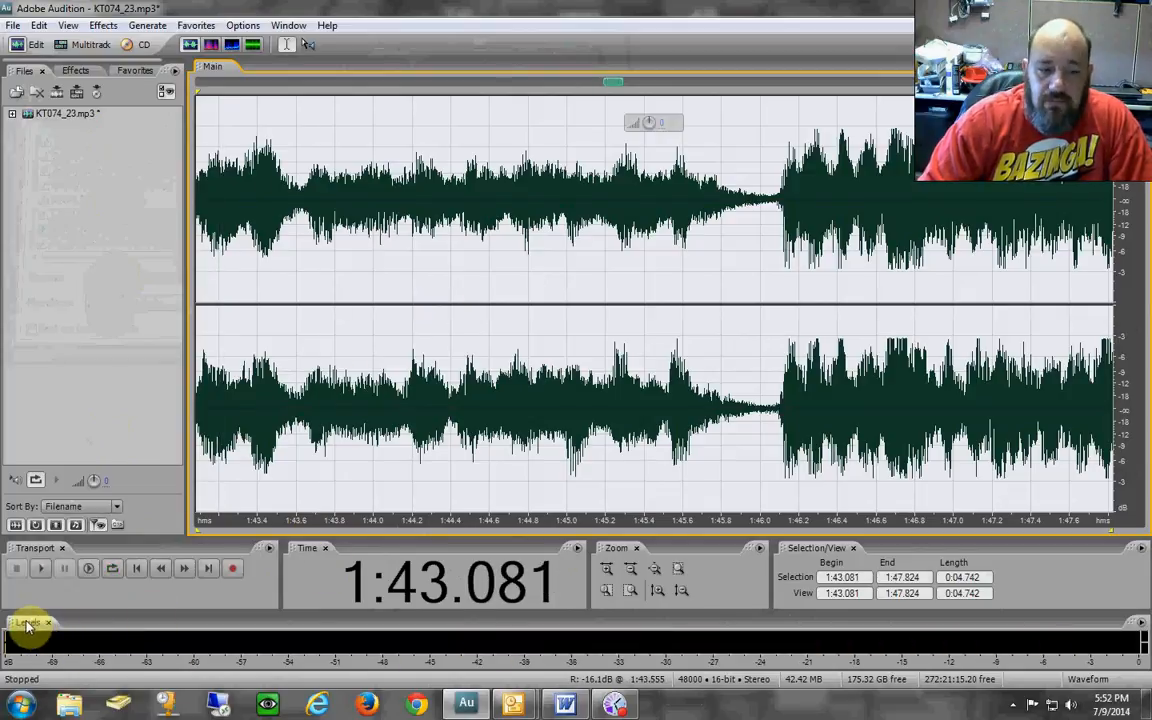
Dock the Levels panel vertically between the Files and Main panels and play the selection to watch the meters.
{"action": "left_click_drag", "start_coordinate": [27, 623], "coordinate": [165, 386]}
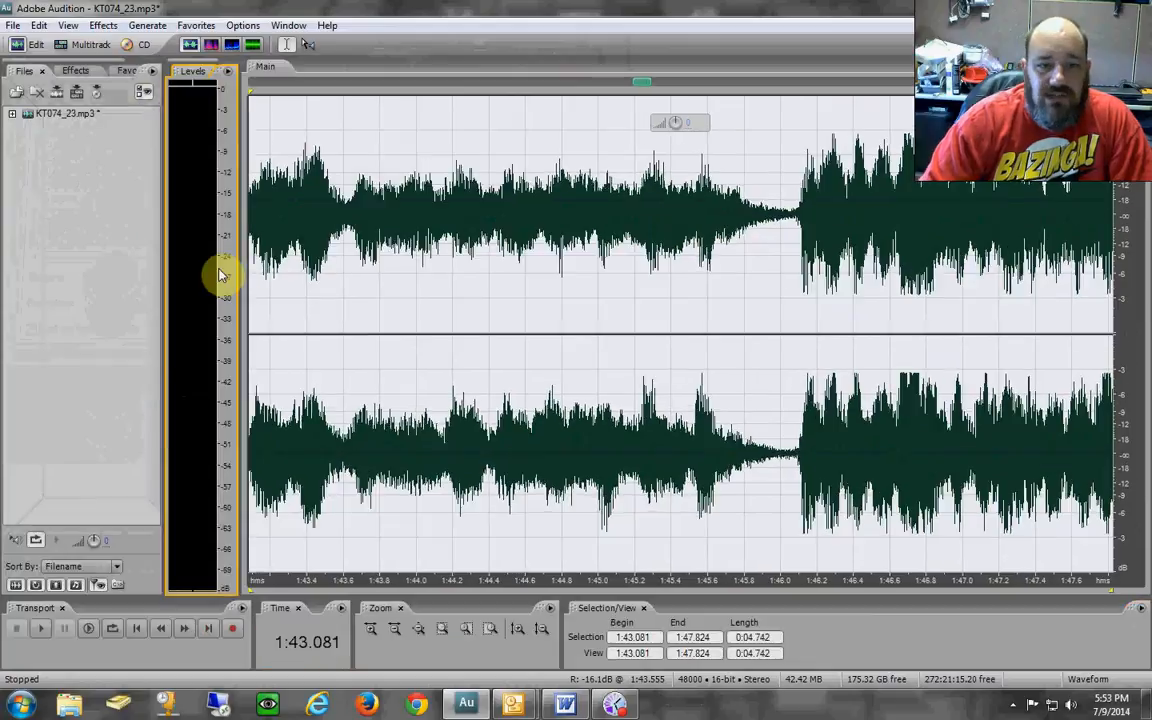
{"action": "key", "text": "space"}
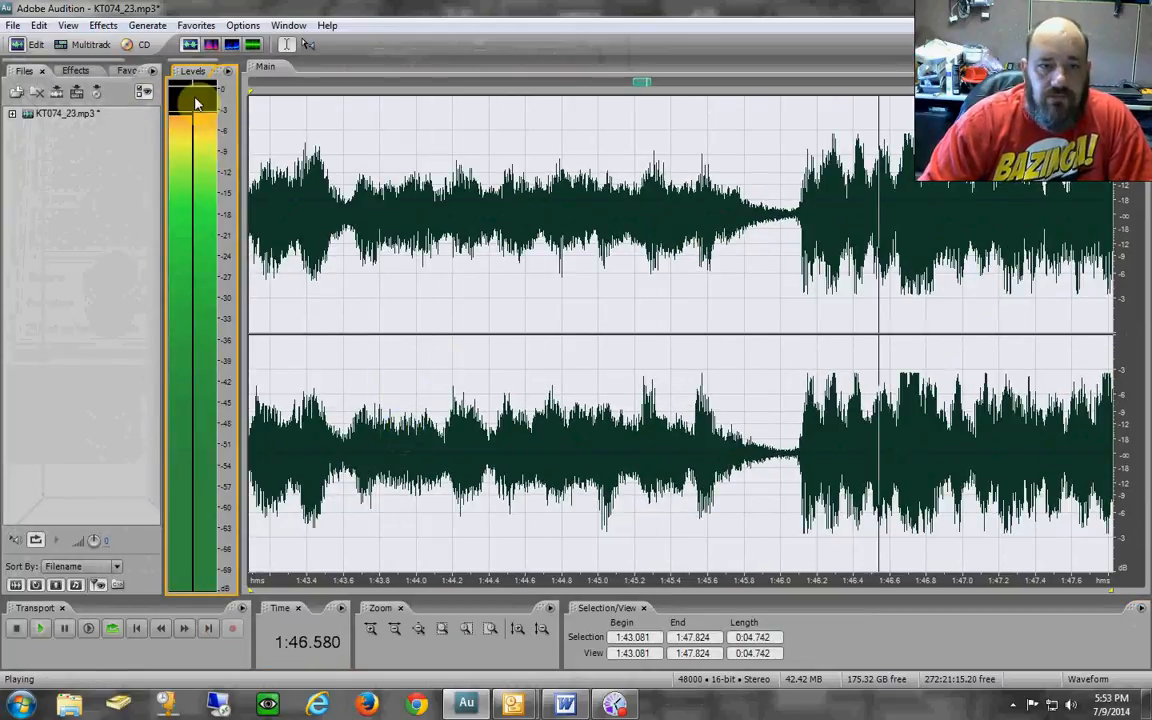
{"action": "key", "text": "space"}
Group the Levels panel with Transport, dock it as a full-width strip beneath all other panels, and play the selection.
{"action": "left_click_drag", "start_coordinate": [190, 80], "coordinate": [175, 618]}
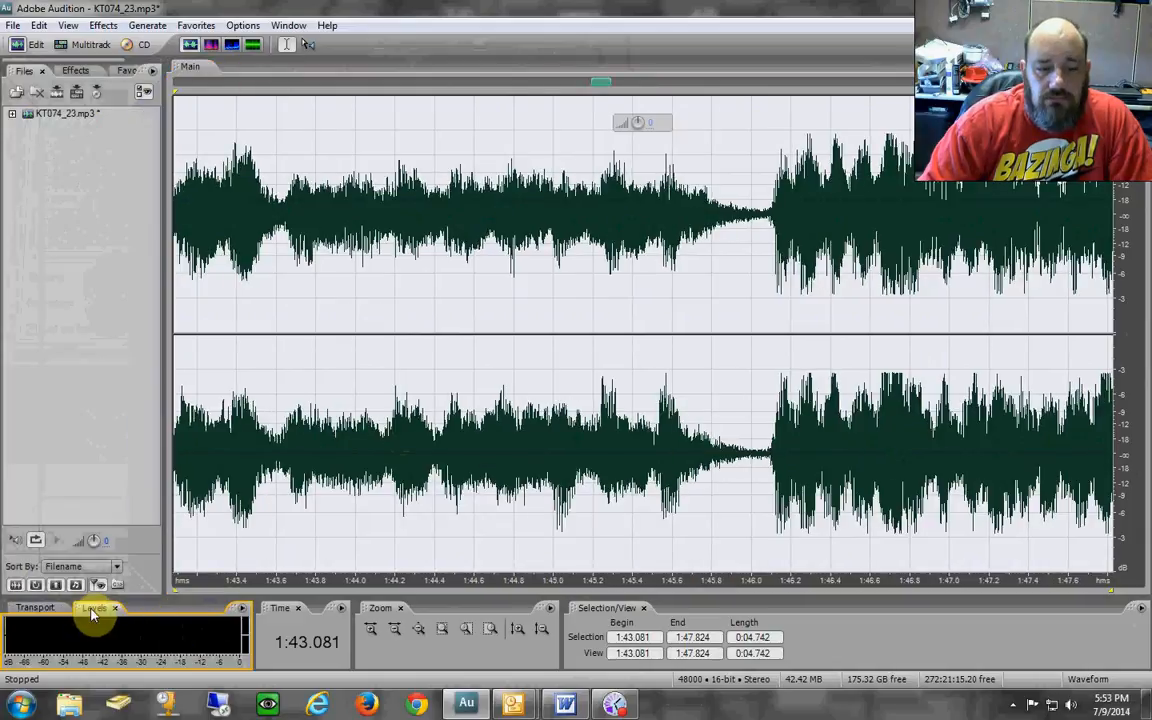
{"action": "left_click_drag", "start_coordinate": [98, 610], "coordinate": [410, 594]}
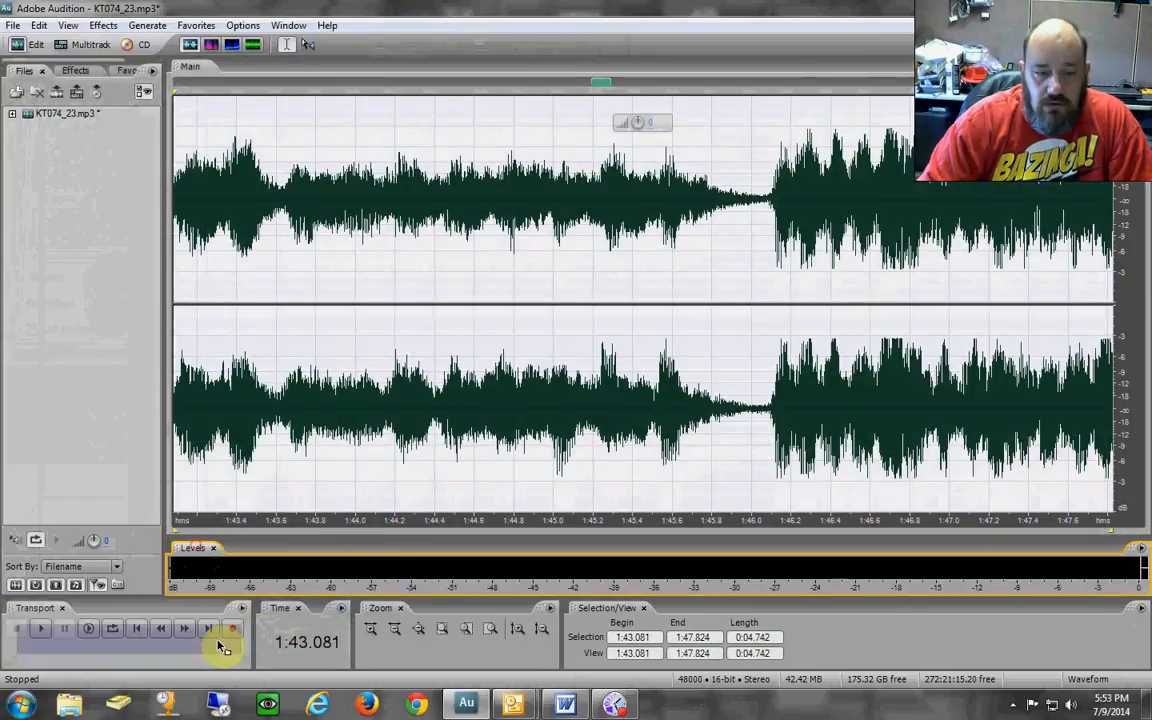
{"action": "key", "text": "space"}
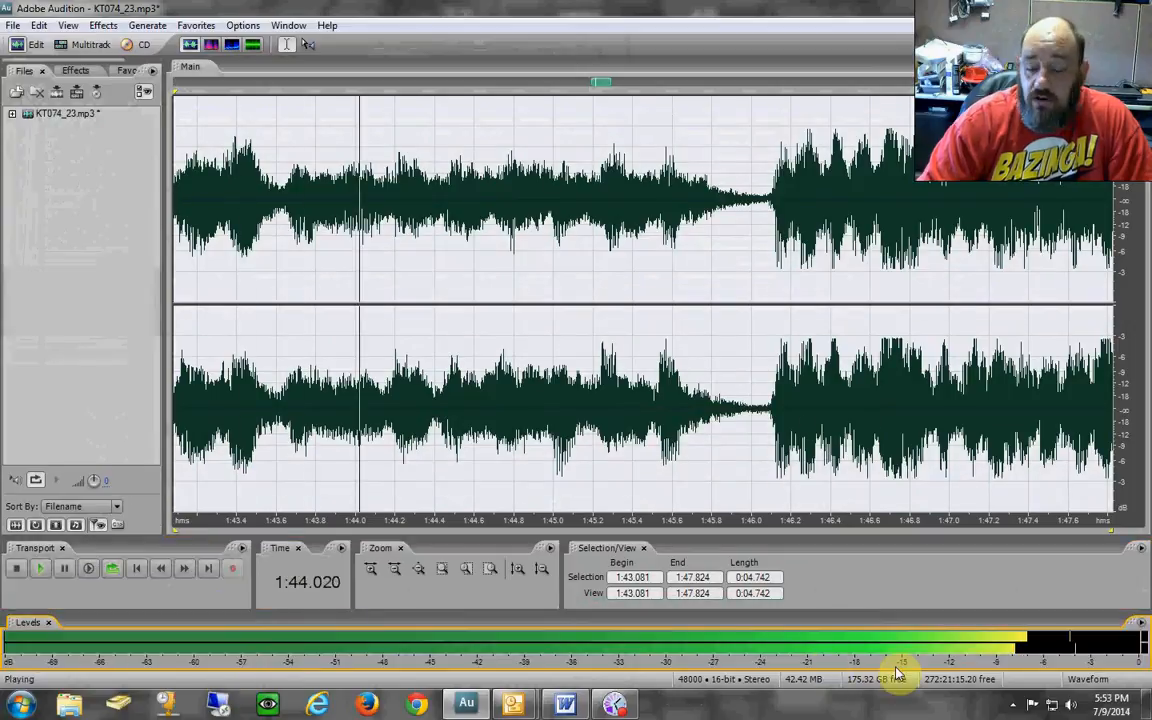
{"action": "key", "text": "space"}
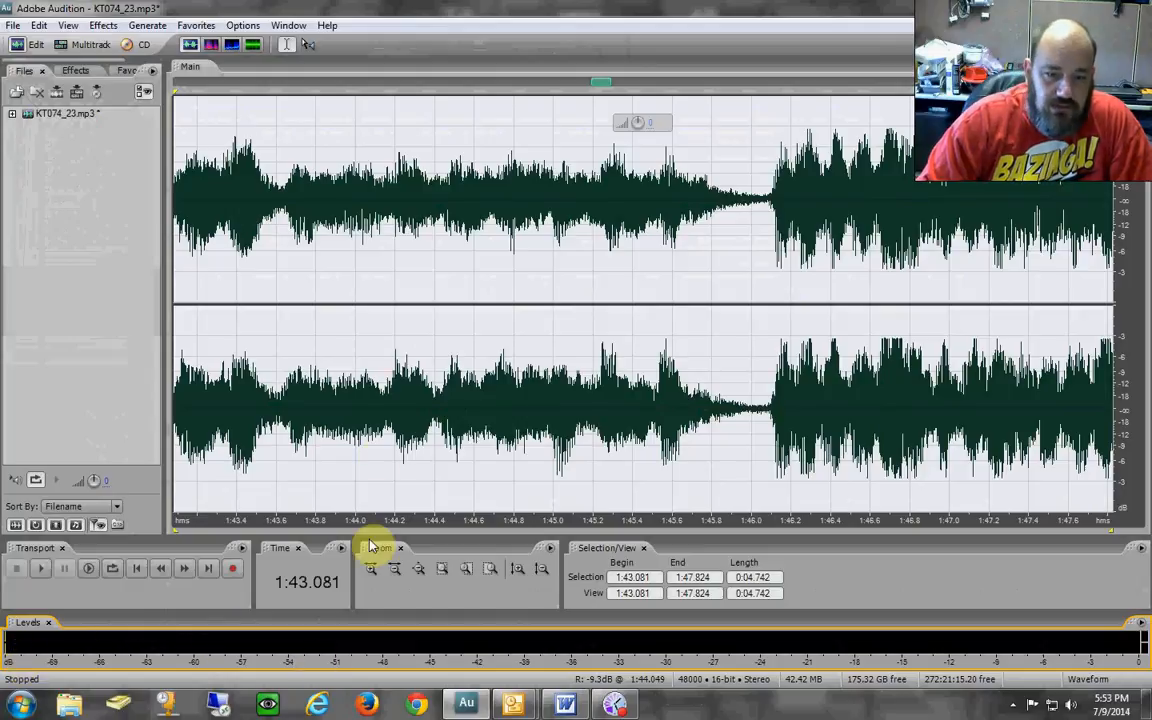
Place the cursor at about 1:44.079 and play from there while watching the level meters.
{"action": "left_click", "coordinate": [371, 355]}
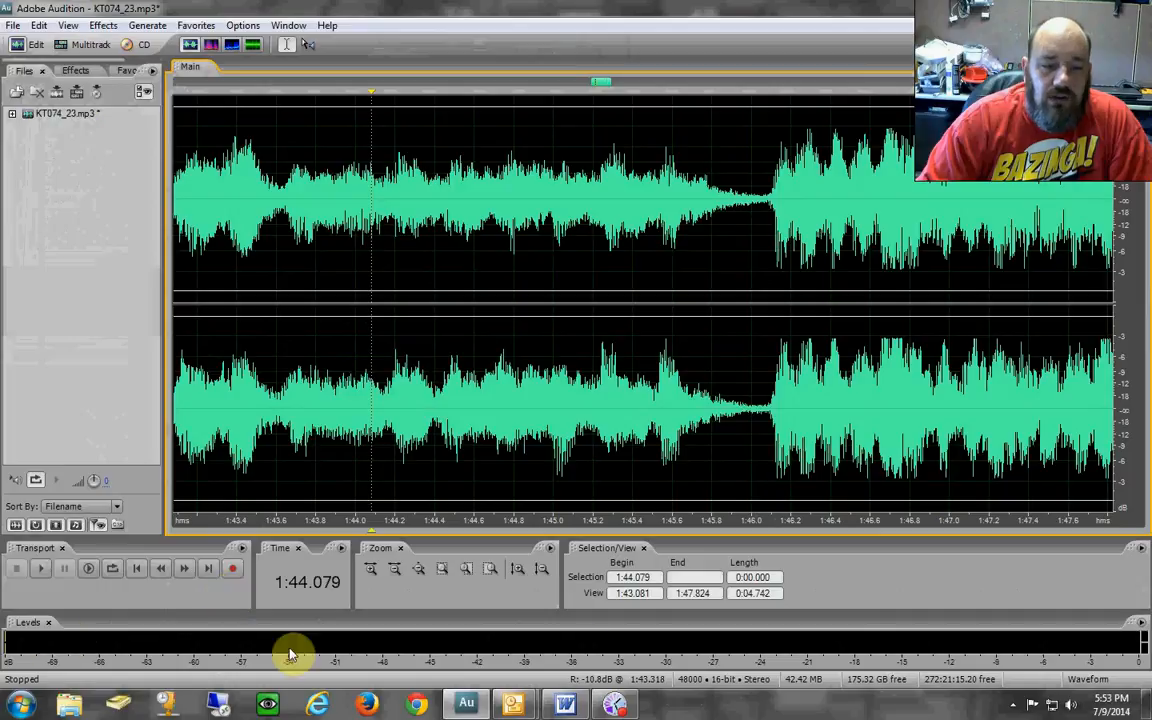
{"action": "key", "text": "space"}
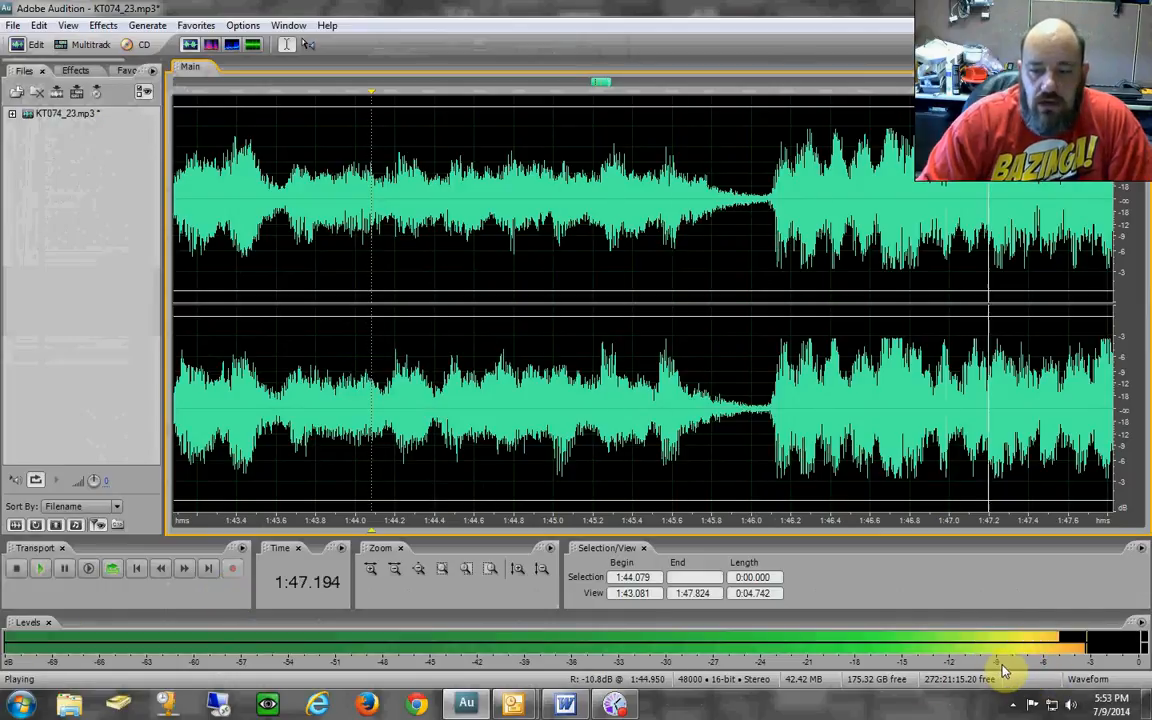
{"action": "key", "text": "space"}
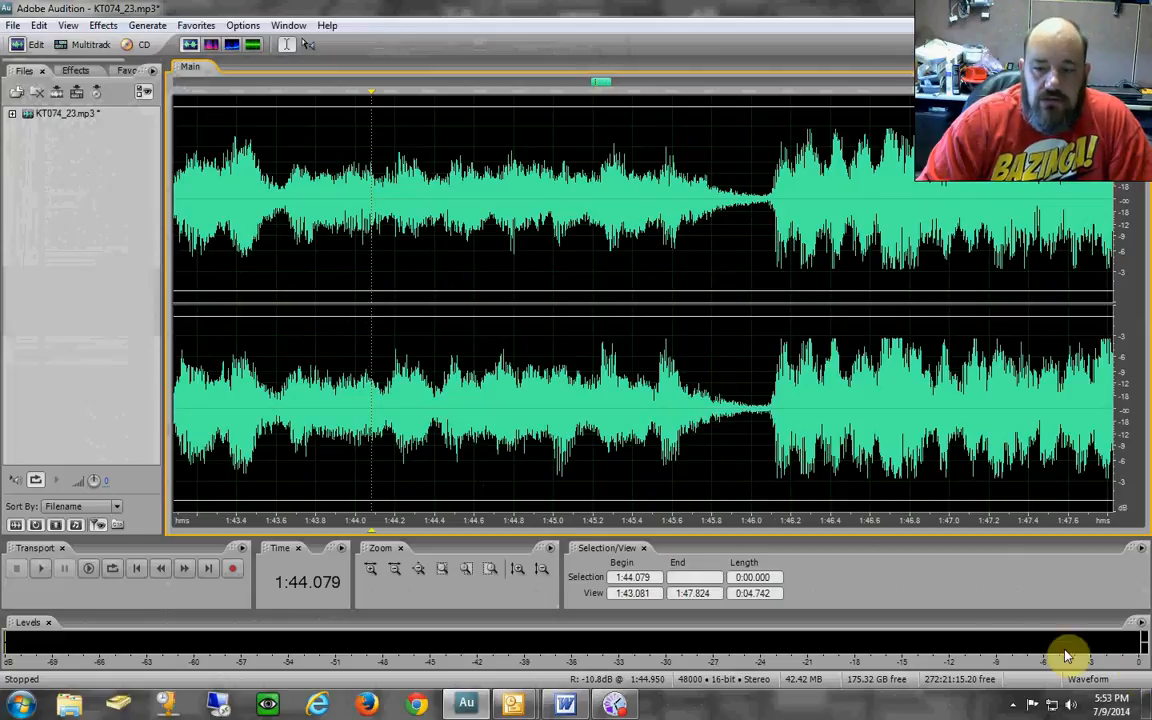
Widen the view to about 15 seconds and place the cursor at about 1:43.618.
{"action": "left_click", "coordinate": [549, 262]}
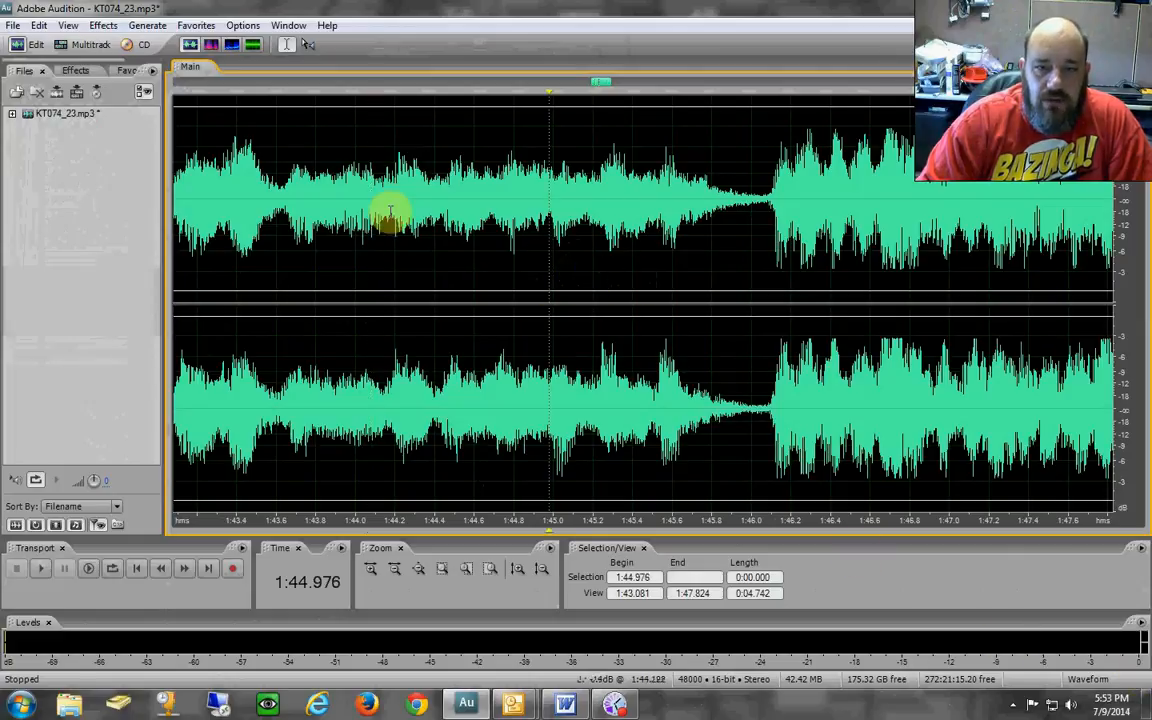
{"action": "left_click", "coordinate": [415, 230]}
{"action": "scroll", "coordinate": [690, 262], "scroll_direction": "down", "scroll_amount": 2}
{"action": "scroll", "coordinate": [676, 265], "scroll_direction": "down", "scroll_amount": 3}
{"action": "left_click", "coordinate": [640, 255]}
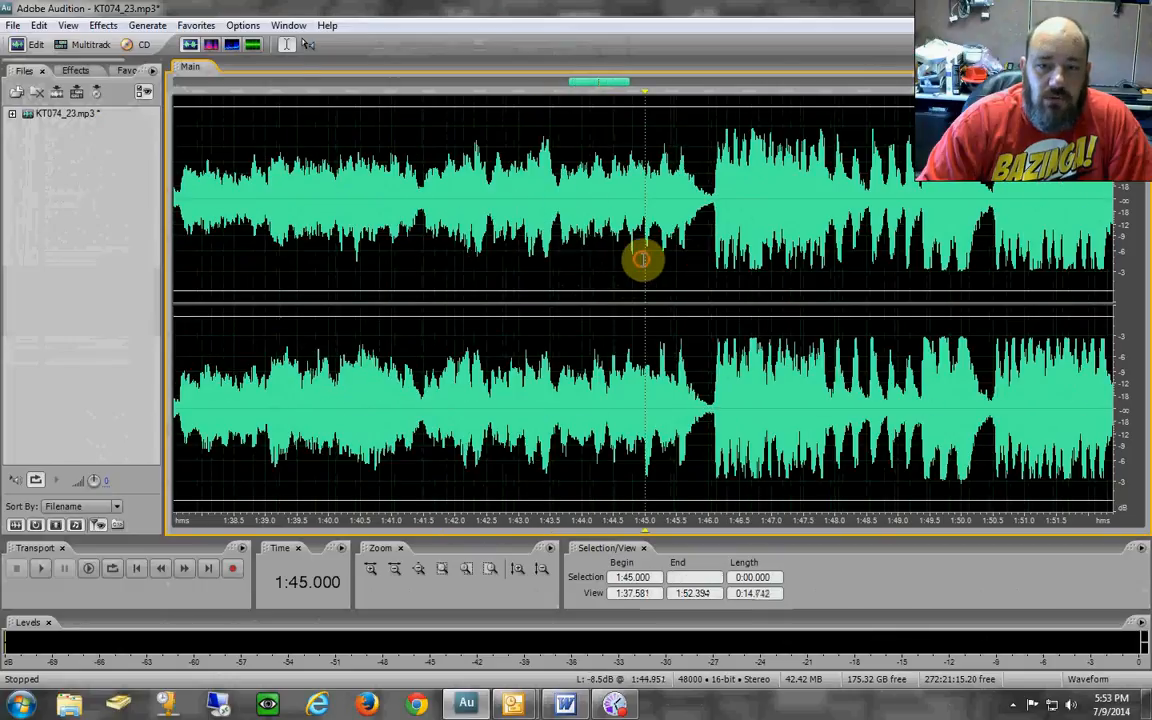
{"action": "left_click", "coordinate": [558, 255]}
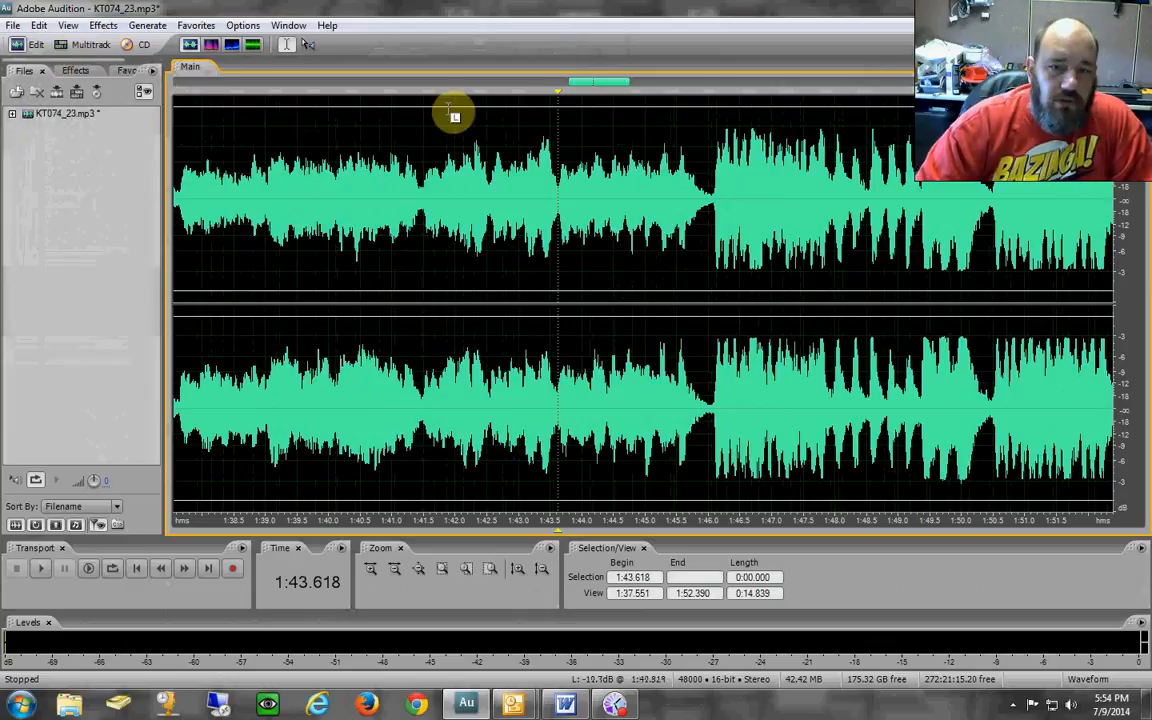
Expand KT074_23.mp3 in the file list, go to its Marker 01, and collapse the entry again.
{"action": "left_click", "coordinate": [58, 116]}
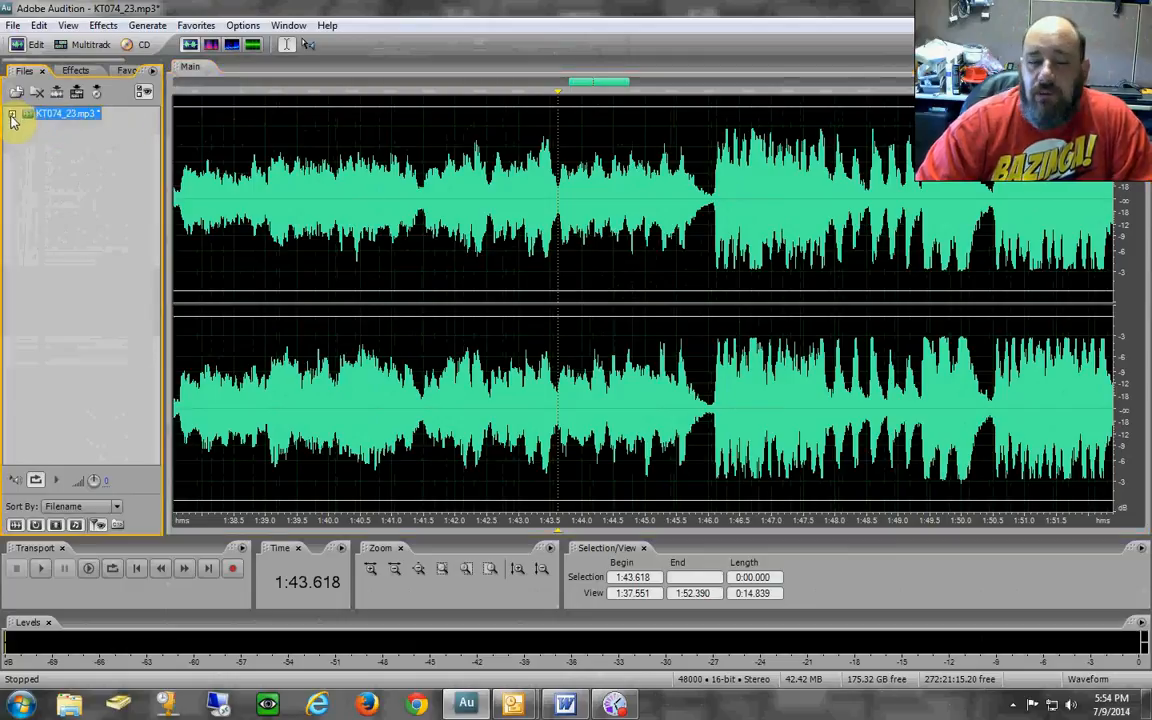
{"action": "left_click", "coordinate": [12, 114]}
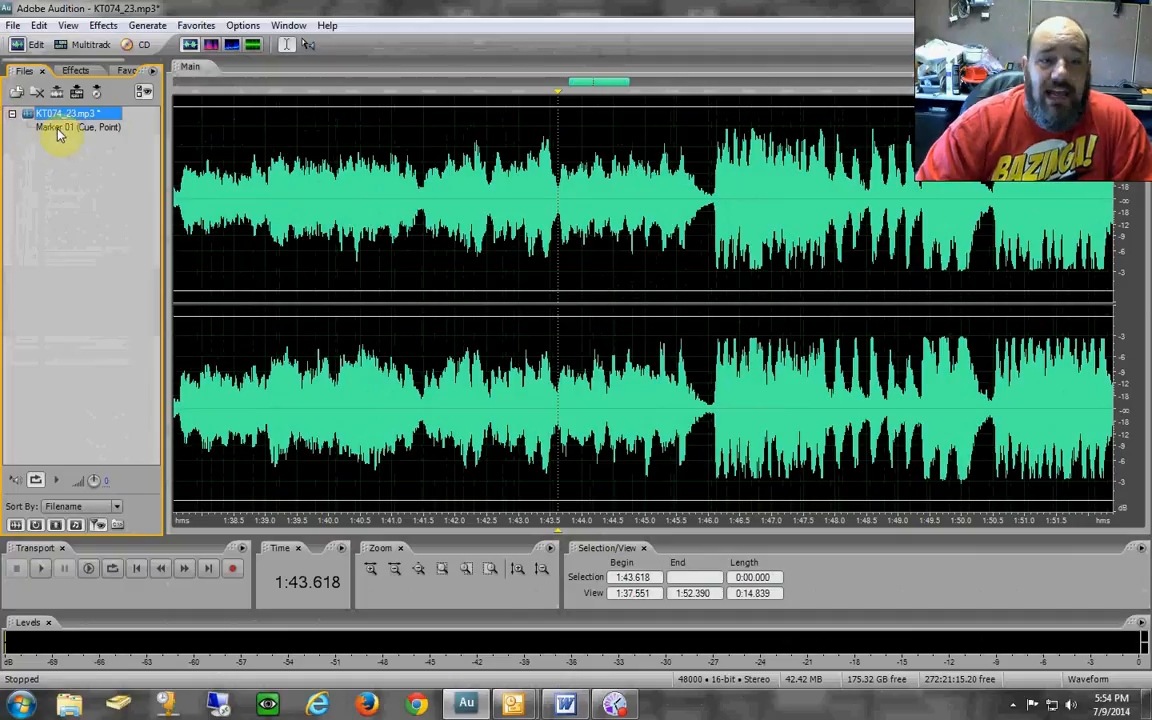
{"action": "left_click", "coordinate": [57, 130]}
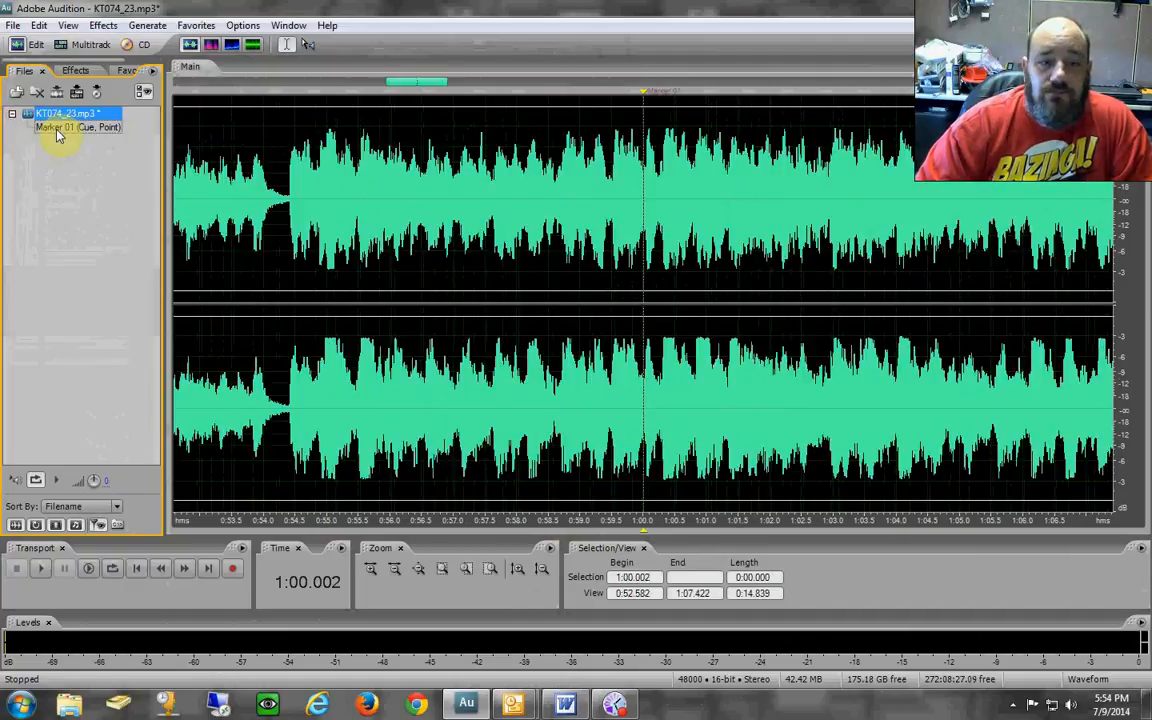
{"action": "left_click", "coordinate": [12, 114]}
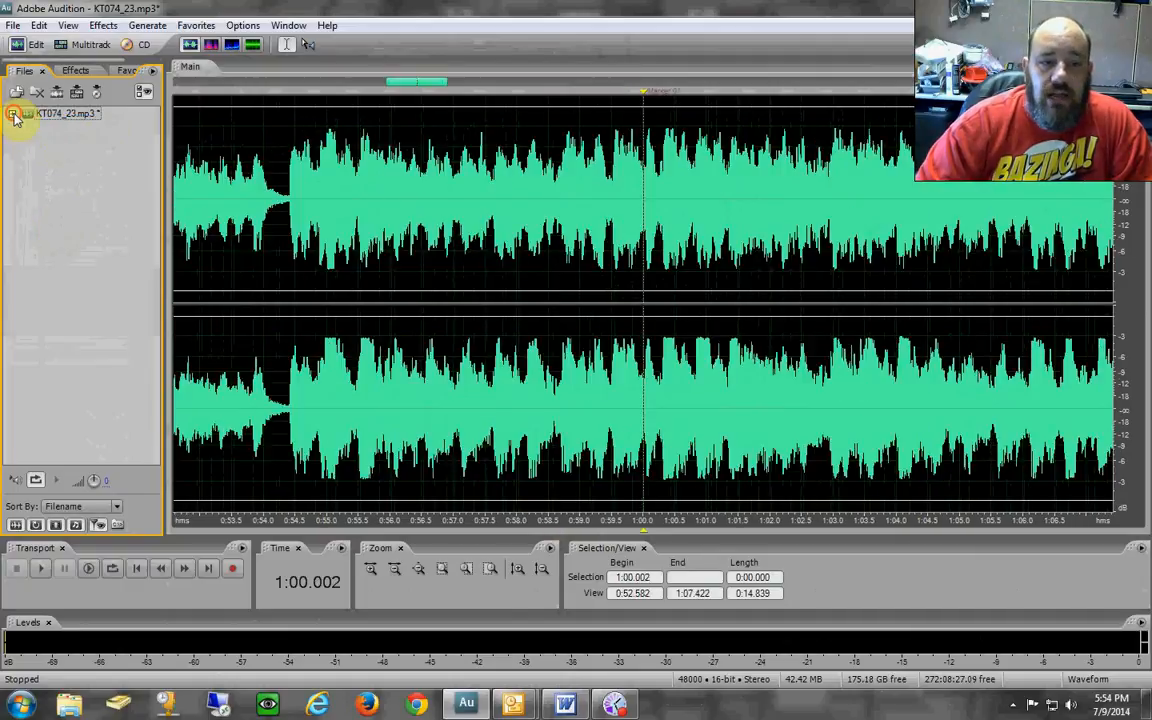
Show the whole waveform and place the cursor at about 2:22.612.
{"action": "left_click", "coordinate": [763, 180]}
{"action": "left_click", "coordinate": [921, 176]}
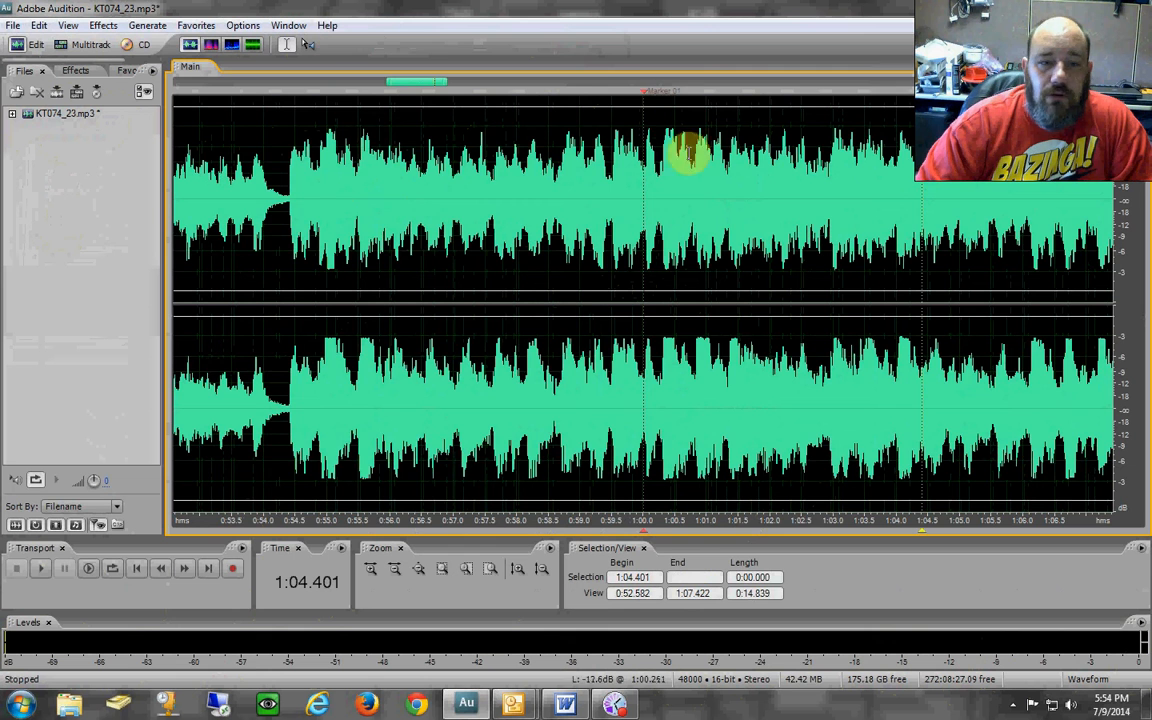
{"action": "scroll", "coordinate": [998, 250], "scroll_direction": "down", "scroll_amount": 10}
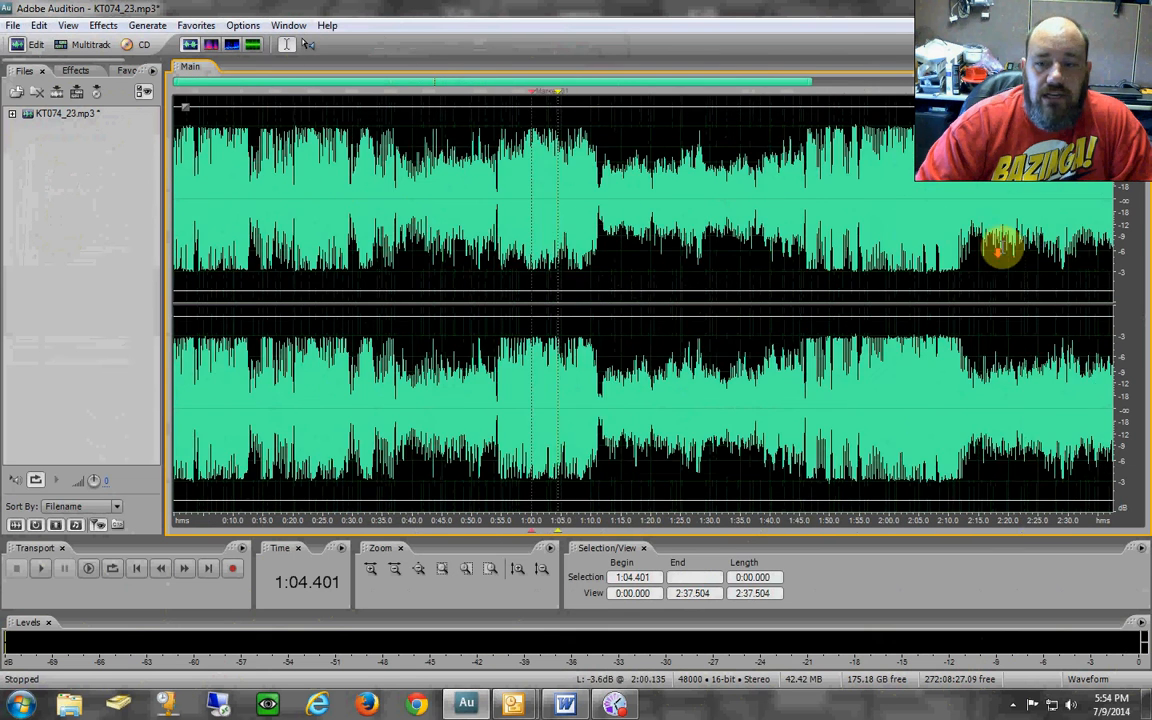
{"action": "double_click", "coordinate": [1028, 234]}
{"action": "left_click", "coordinate": [1023, 226]}
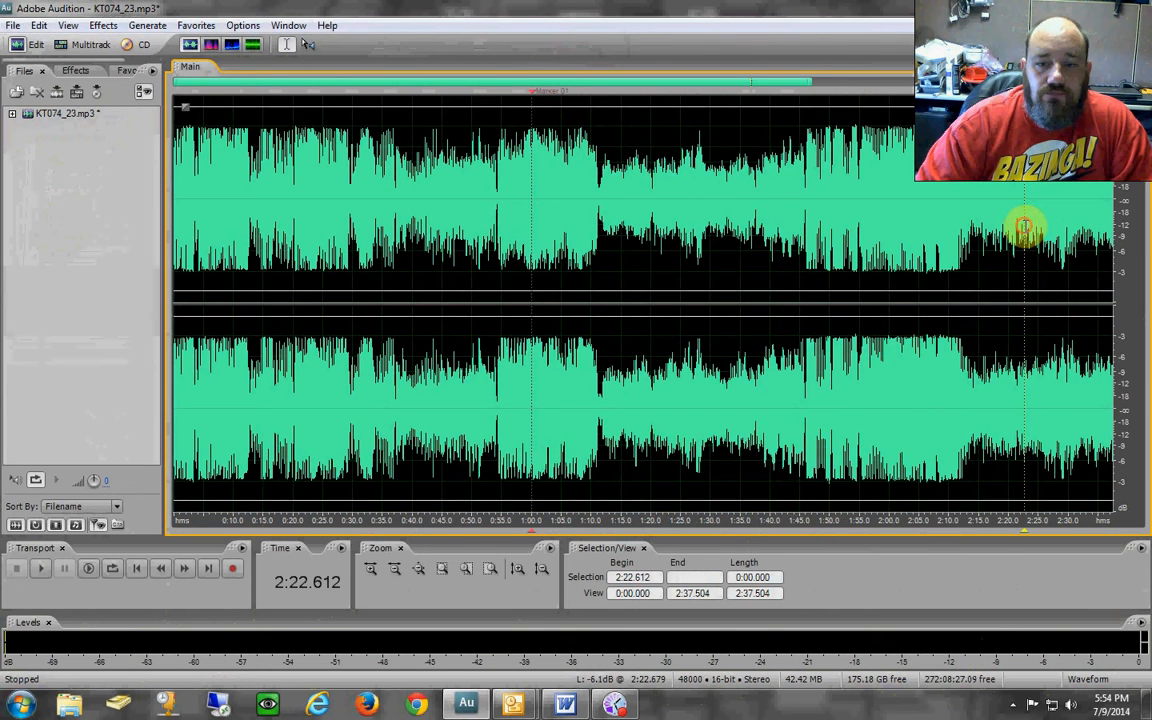
Expand KT074_23.mp3 in the file list and go to its Marker 01 in the waveform.
{"action": "left_click", "coordinate": [11, 114]}
{"action": "left_click", "coordinate": [57, 130]}
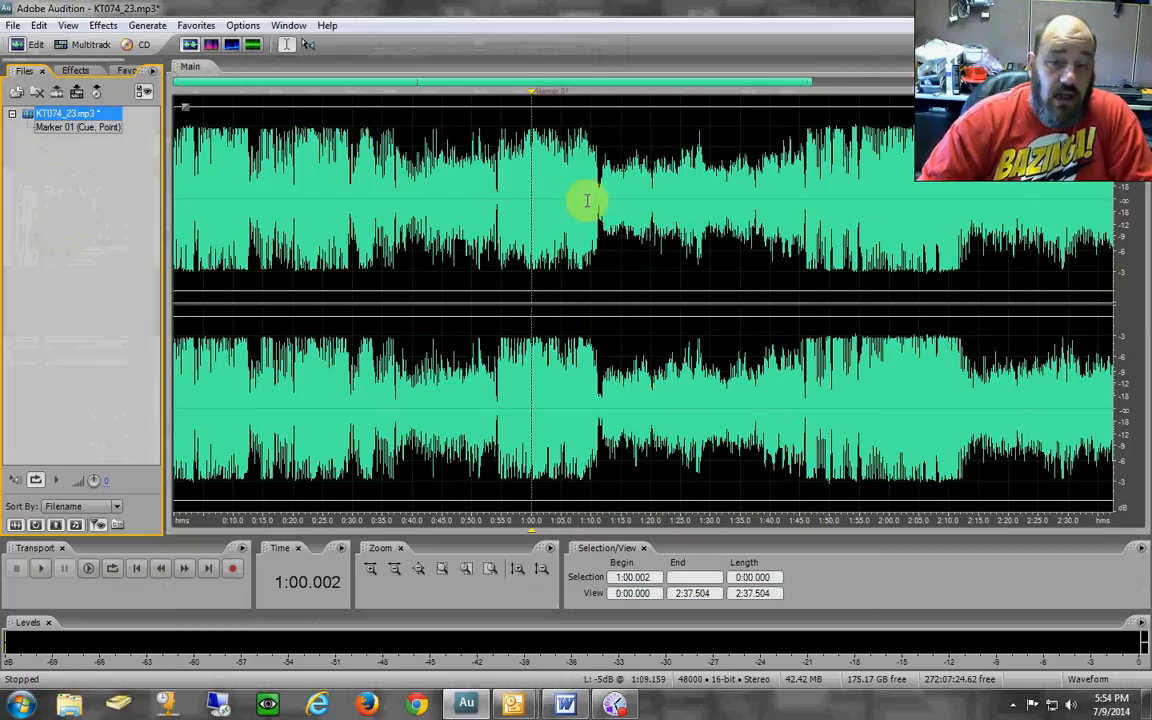
{"action": "left_click", "coordinate": [537, 200]}
Place KT074_23.mp3 at the start of Track 1 in the multitrack session, and delete that clip again.
{"action": "left_click", "coordinate": [84, 44]}
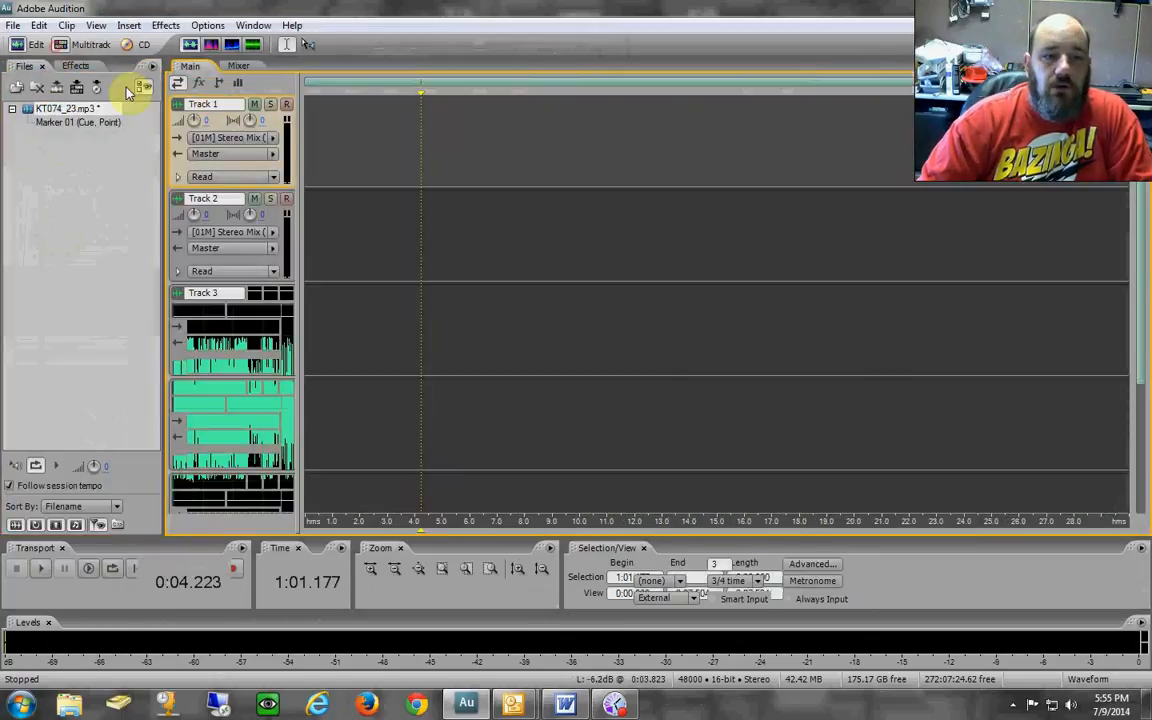
{"action": "left_click", "coordinate": [50, 109]}
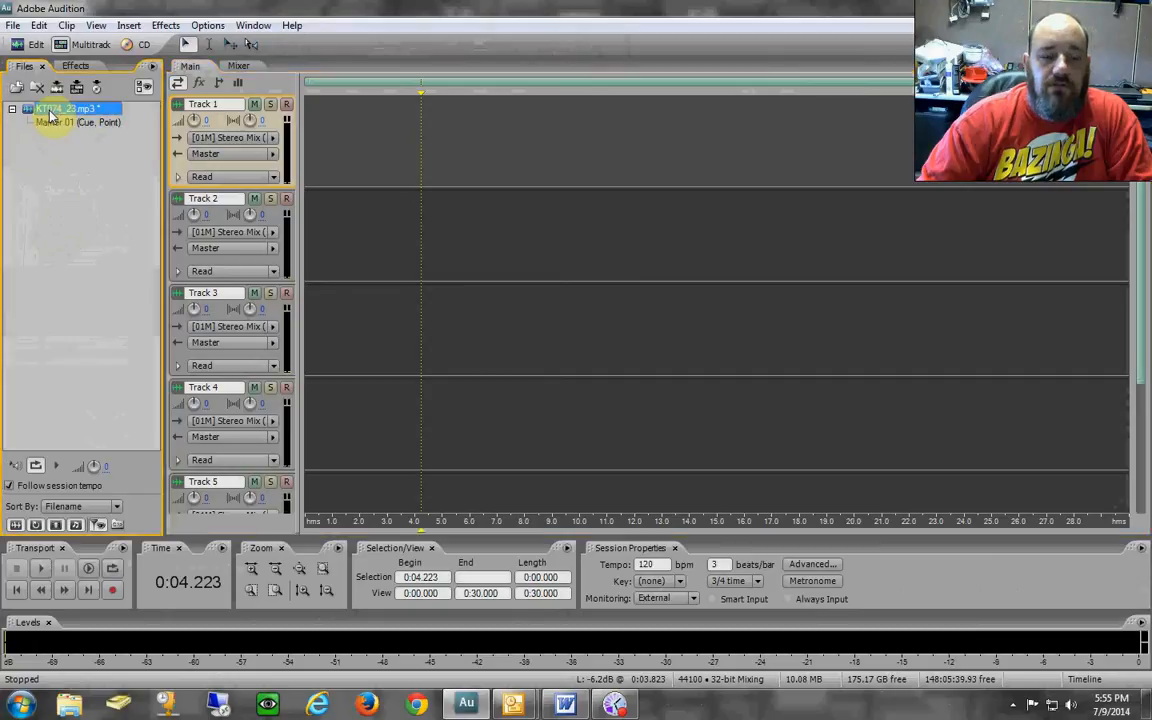
{"action": "left_click_drag", "start_coordinate": [50, 115], "coordinate": [360, 149]}
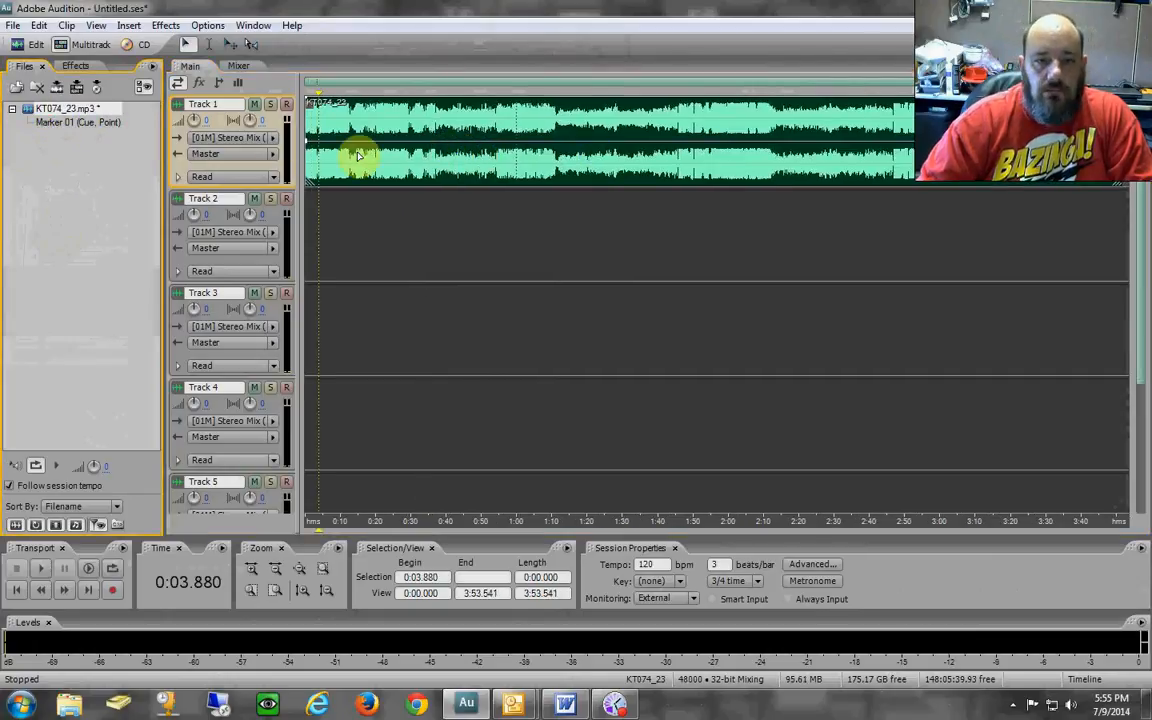
{"action": "left_click", "coordinate": [432, 157]}
{"action": "key", "text": "Delete"}
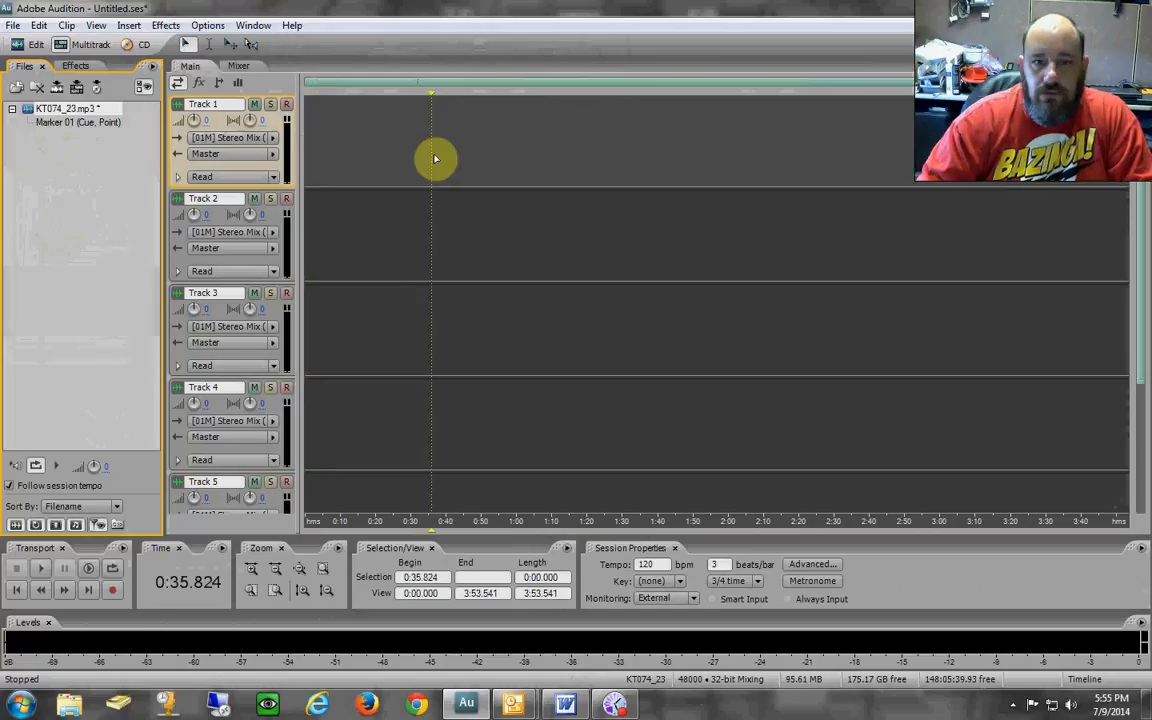
Place KT074_23.mp3 about 0:28 into Track 1, and remove the clip again.
{"action": "left_click_drag", "start_coordinate": [60, 112], "coordinate": [401, 138]}
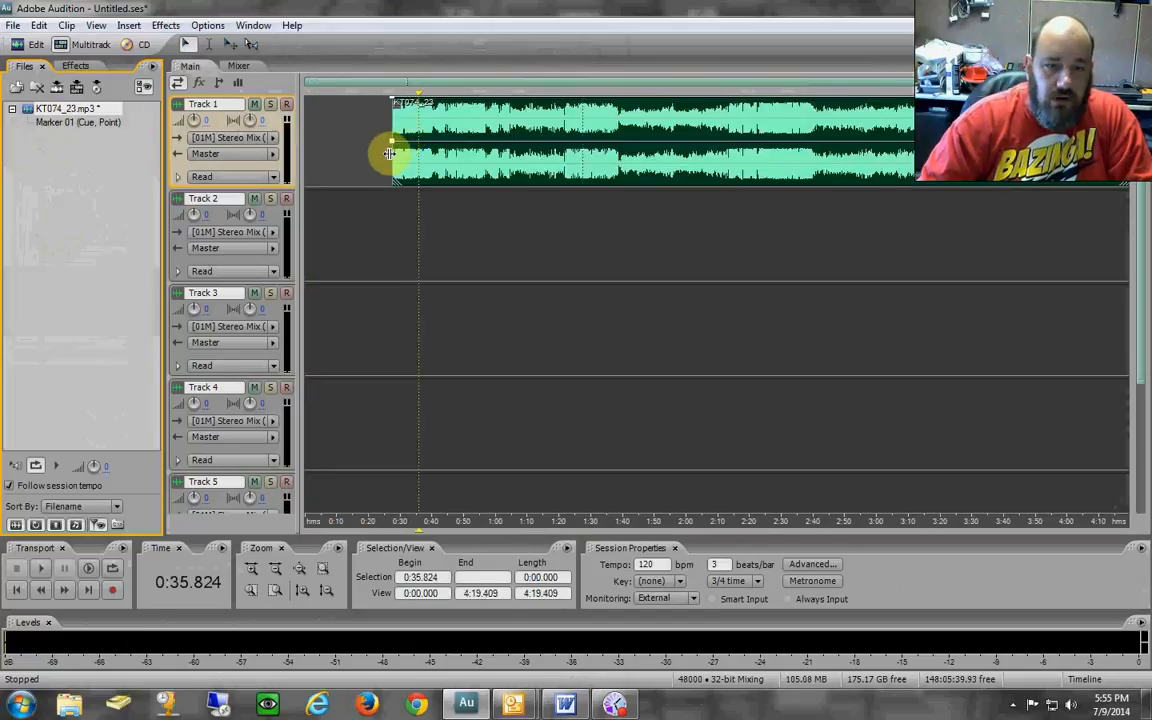
{"action": "left_click", "coordinate": [493, 122]}
{"action": "key", "text": "Delete"}
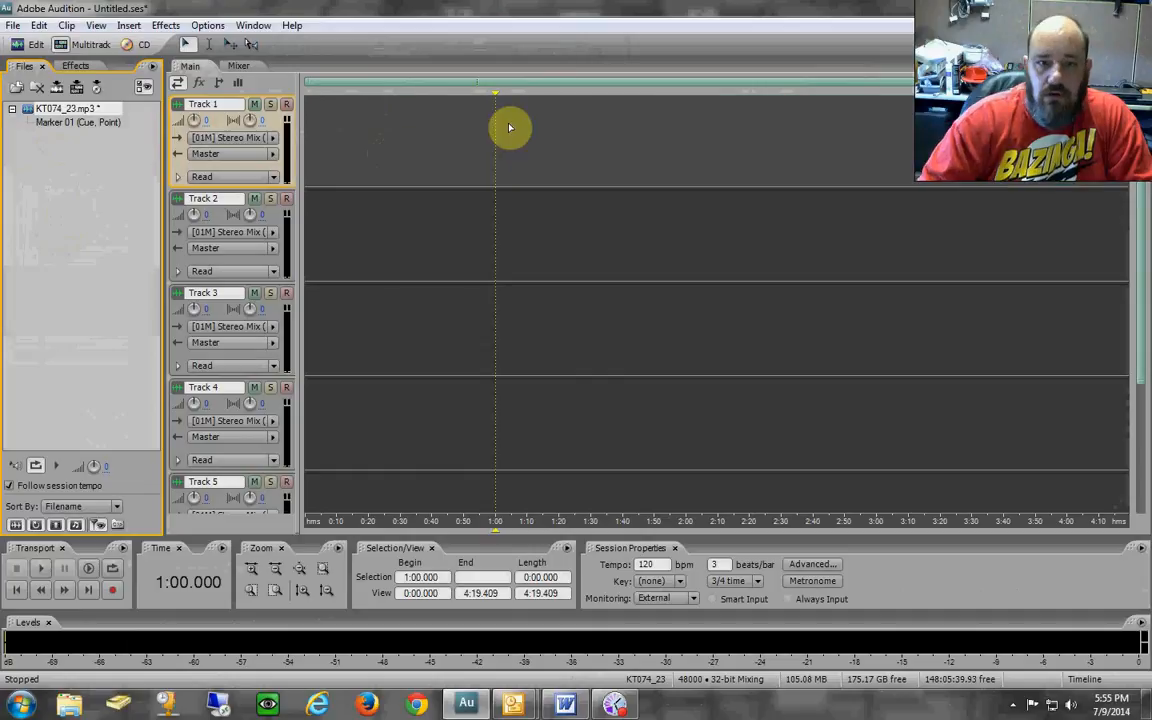
Place KT074_23.mp3 about 2:21 into Track 1, and remove the clip again.
{"action": "left_click_drag", "start_coordinate": [80, 110], "coordinate": [753, 165]}
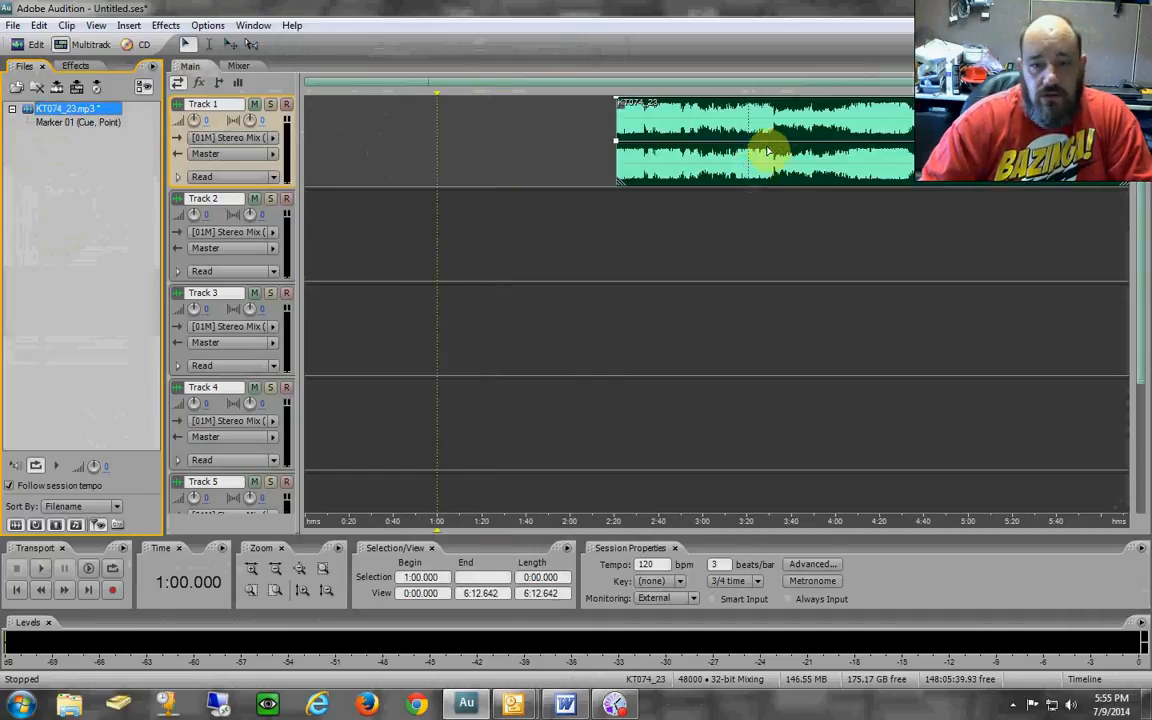
{"action": "left_click", "coordinate": [754, 175]}
{"action": "key", "text": "Delete"}
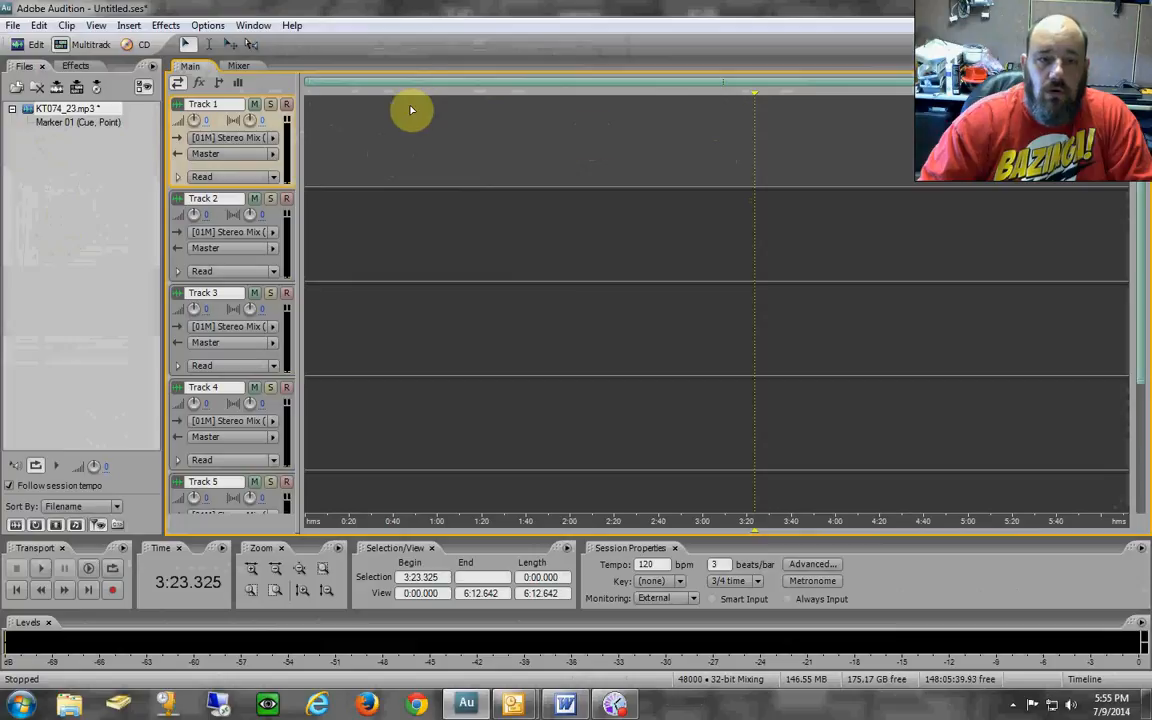
Insert only the section of KT074_23.mp3 from about 0:54 to 1:12 at the start of multitrack Track 1.
{"action": "left_click", "coordinate": [304, 129]}
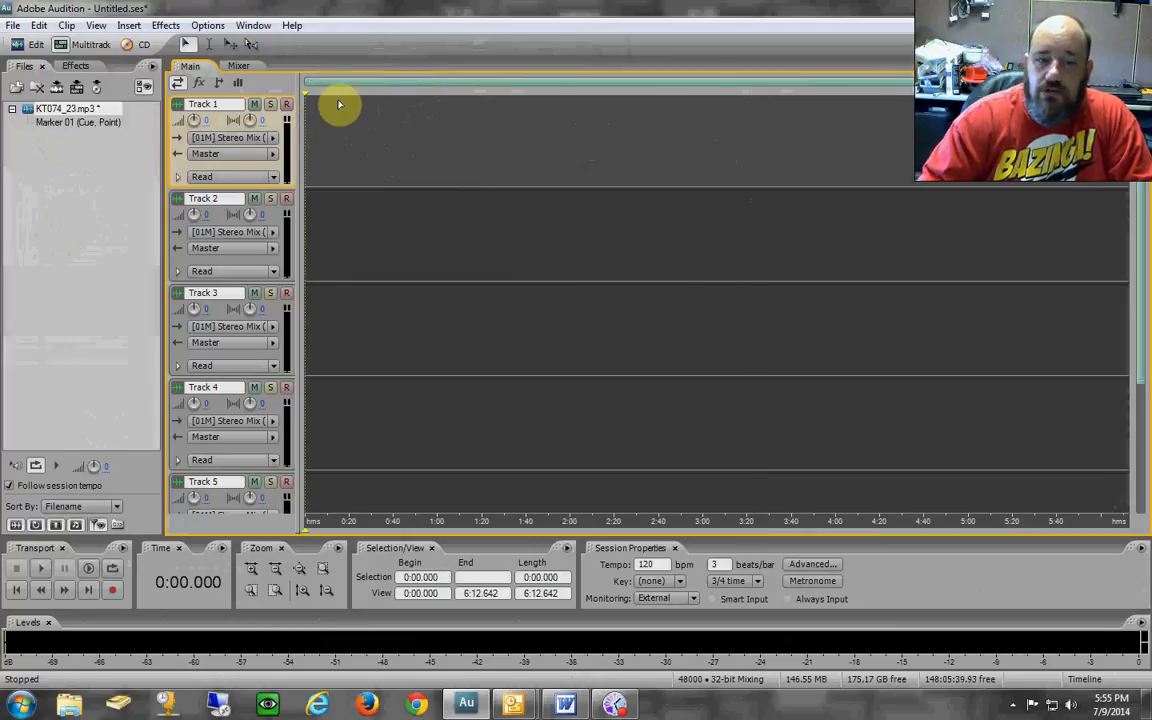
{"action": "double_click", "coordinate": [72, 108]}
{"action": "left_click", "coordinate": [538, 226]}
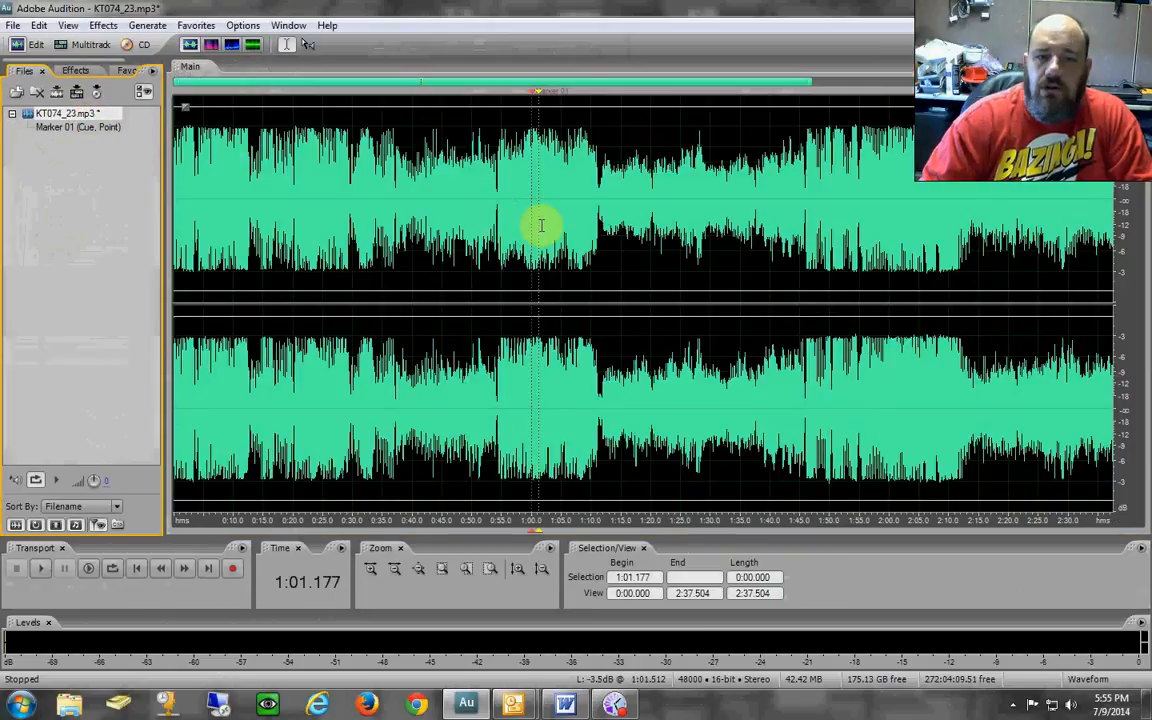
{"action": "left_click_drag", "start_coordinate": [499, 213], "coordinate": [600, 213]}
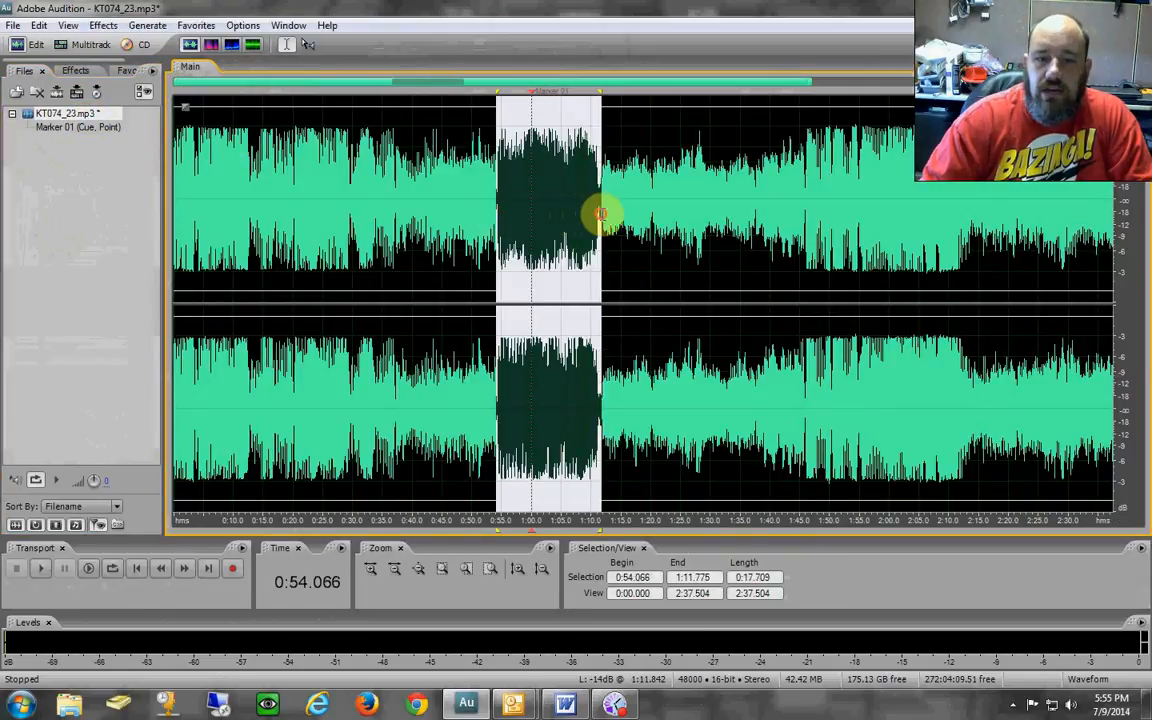
{"action": "right_click", "coordinate": [585, 198]}
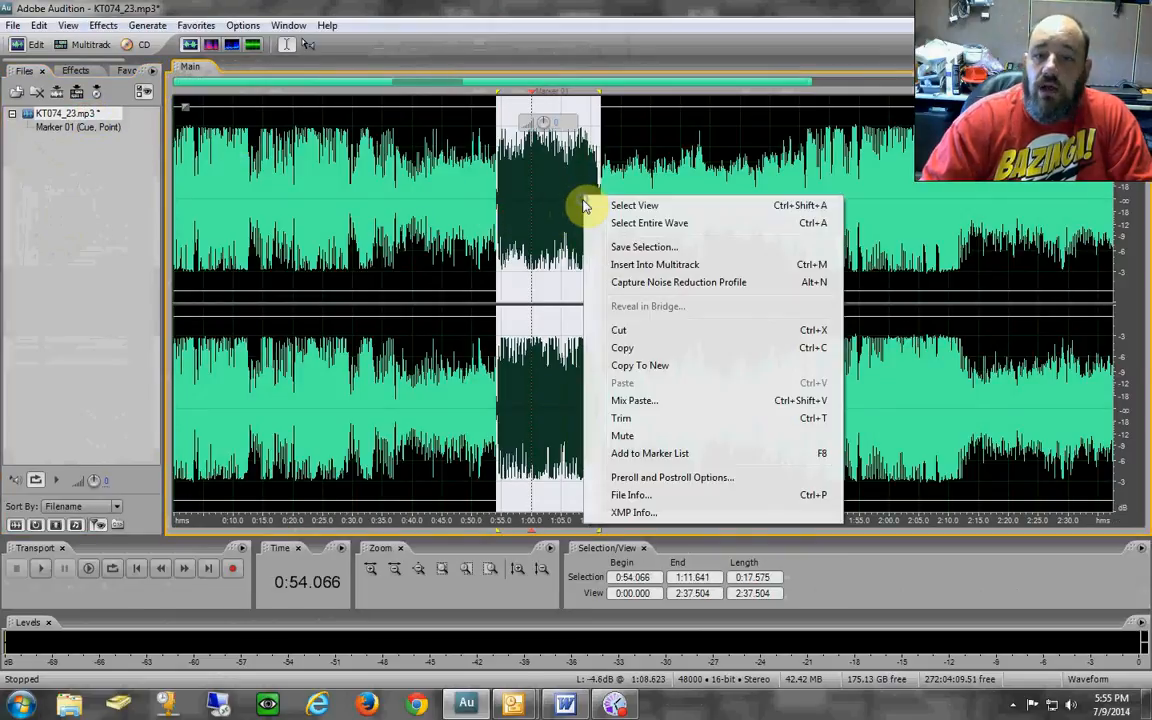
{"action": "left_click", "coordinate": [620, 264]}
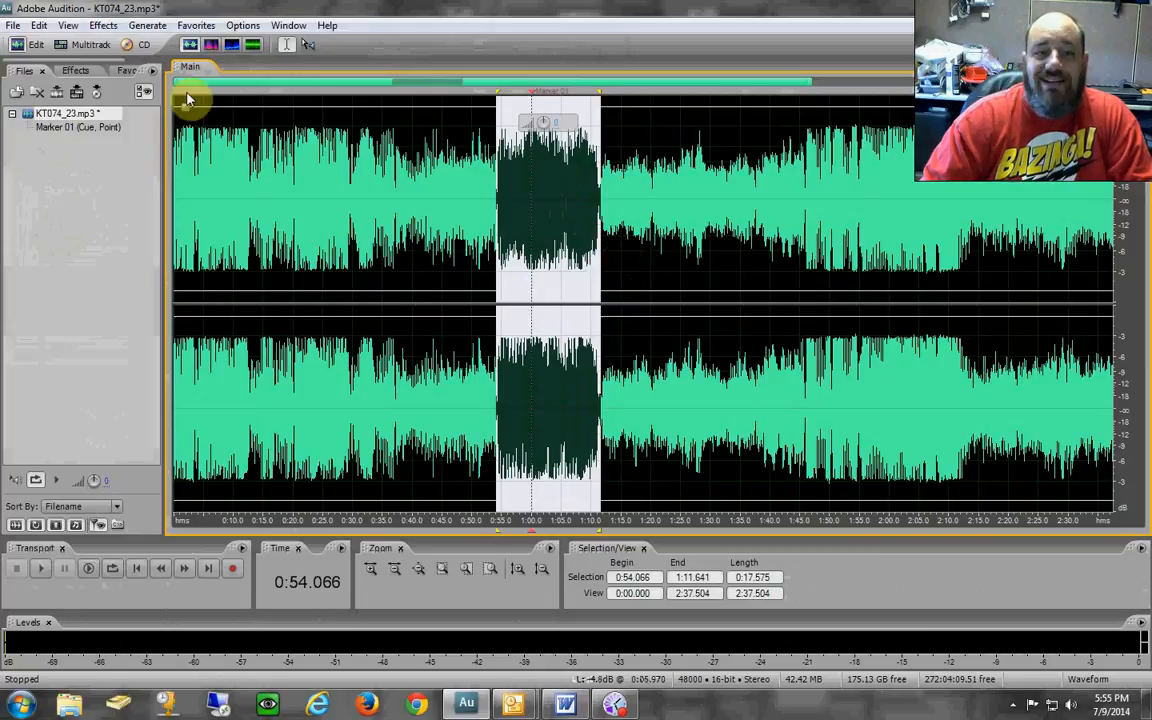
{"action": "left_click", "coordinate": [62, 44]}
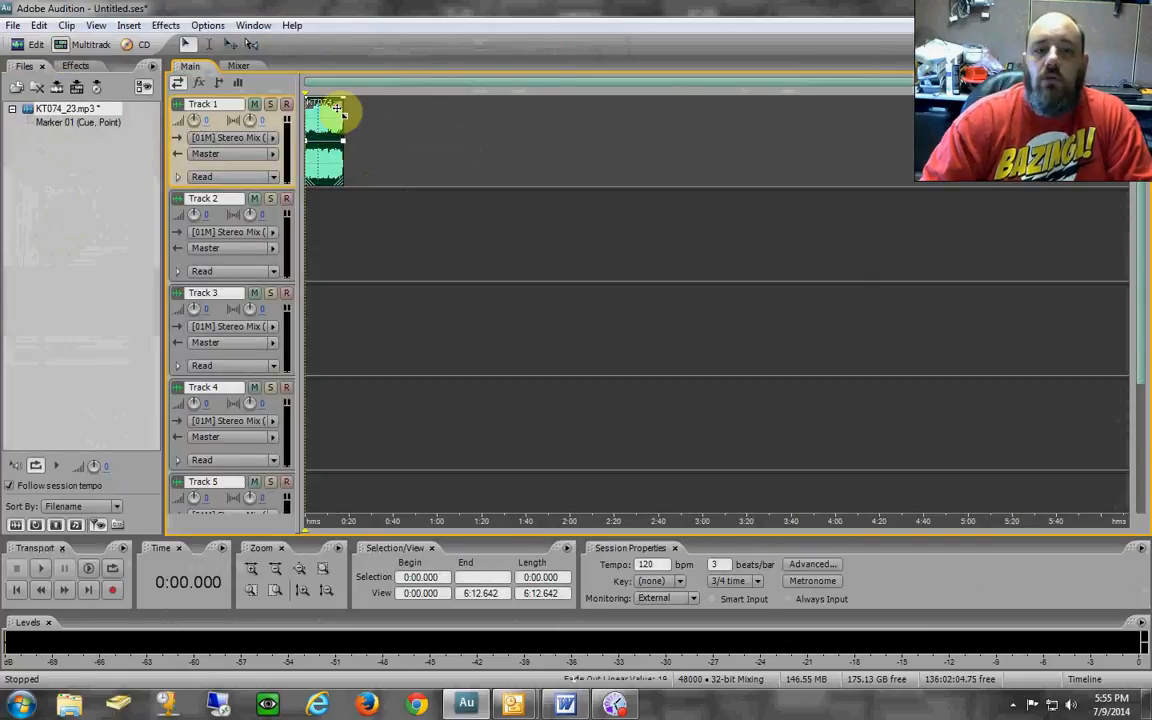
Insert the section of KT074_23.mp3 from about 1:37 to 1:46 on multitrack Track 2 at about 1:17.
{"action": "left_click", "coordinate": [476, 208]}
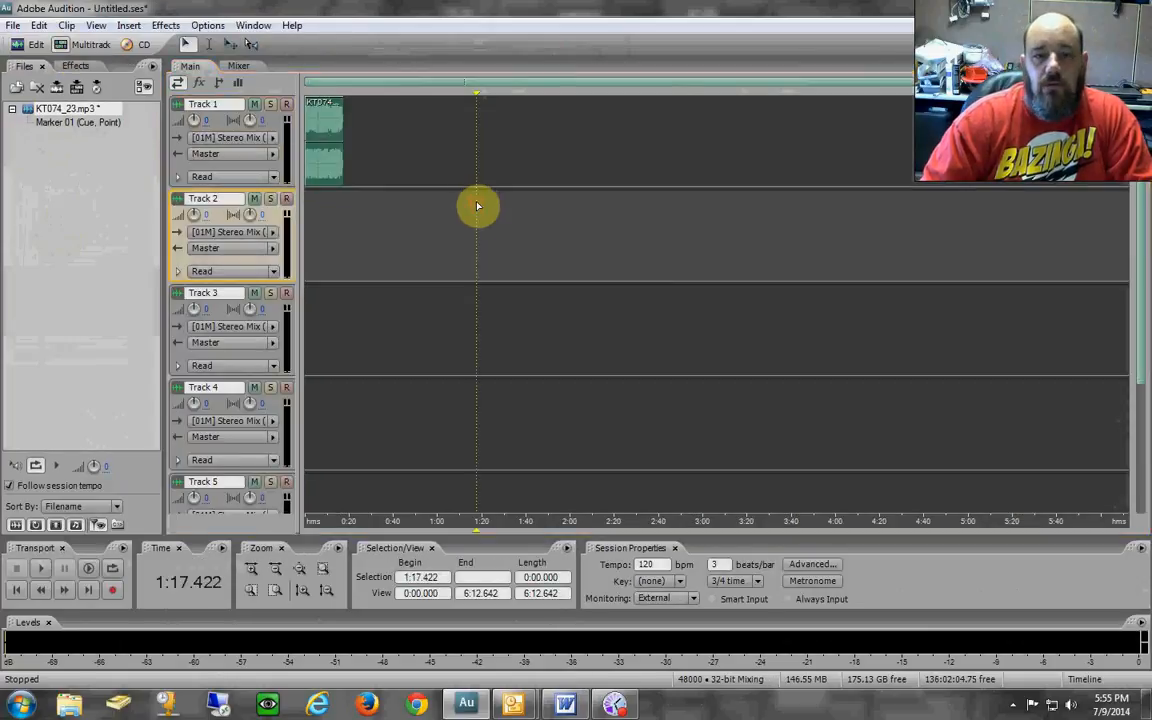
{"action": "double_click", "coordinate": [77, 111]}
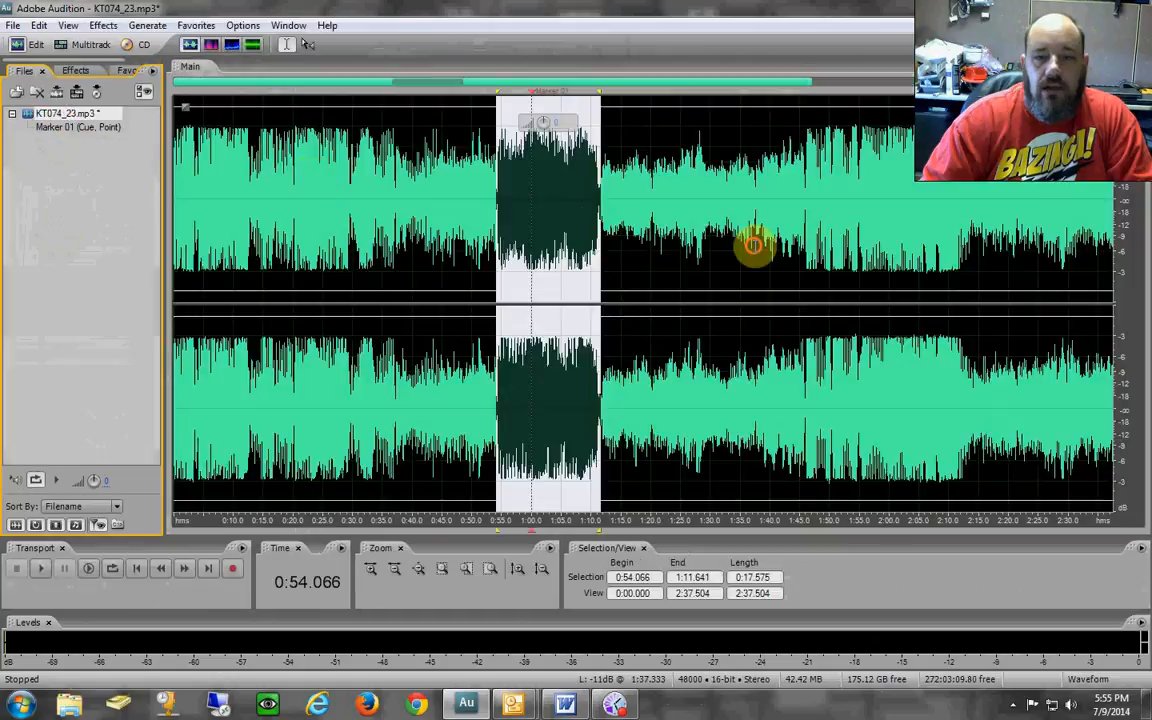
{"action": "left_click_drag", "start_coordinate": [753, 244], "coordinate": [805, 248]}
{"action": "right_click", "coordinate": [806, 244]}
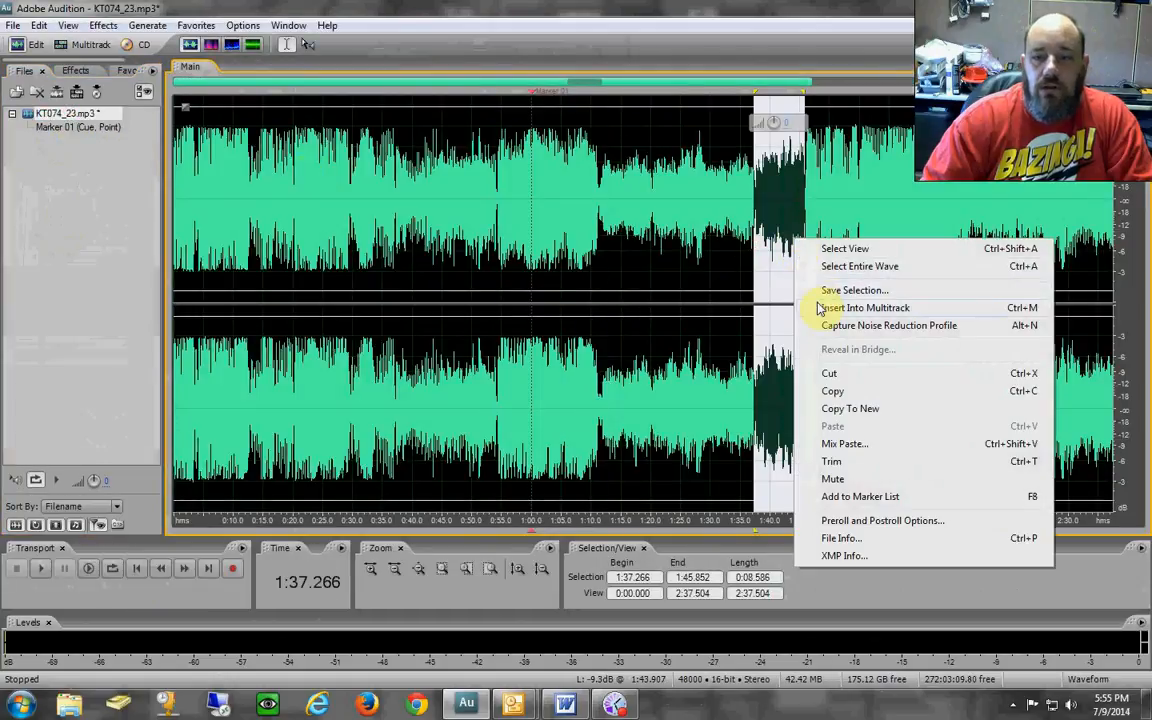
{"action": "left_click", "coordinate": [818, 306]}
{"action": "left_click", "coordinate": [70, 46]}
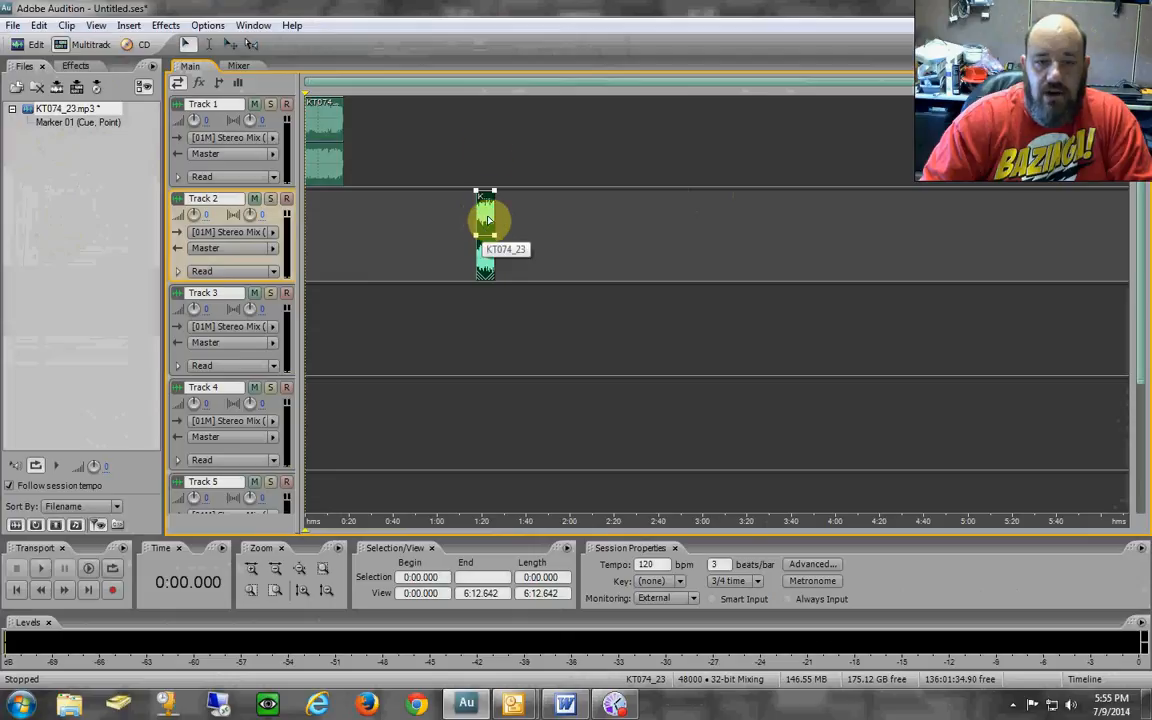
{"action": "left_click", "coordinate": [481, 164]}
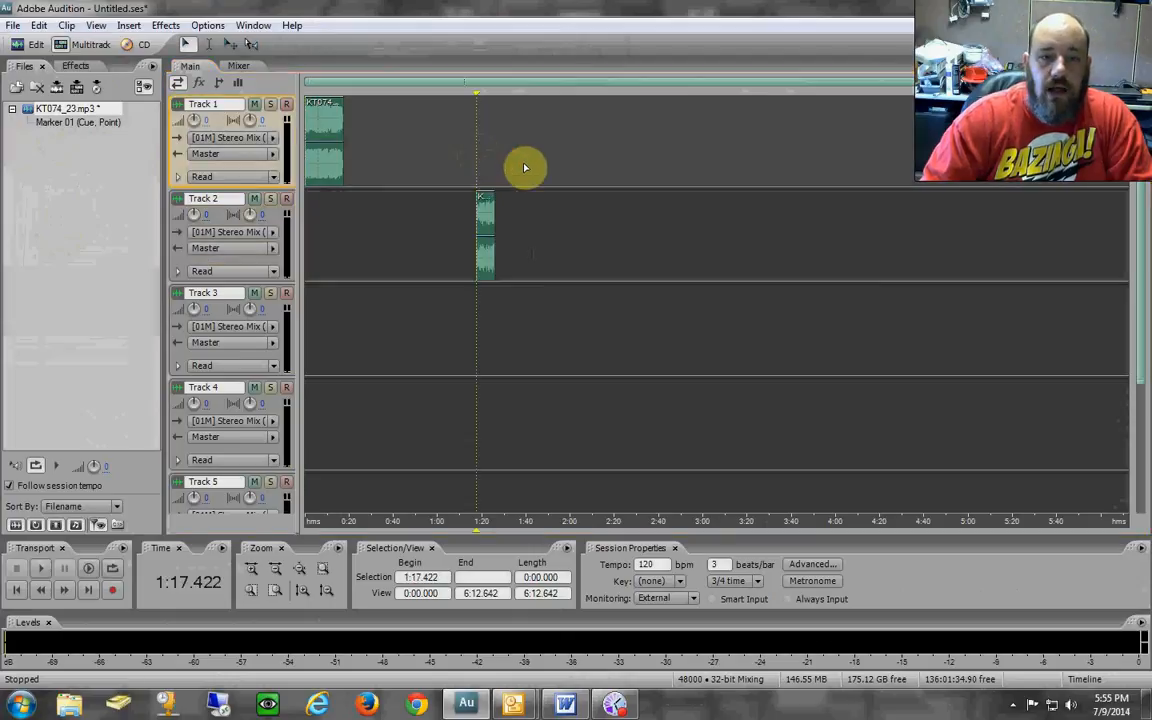
Delete the inserted clips from Track 2 and Track 1 of the multitrack session.
{"action": "left_click", "coordinate": [488, 206]}
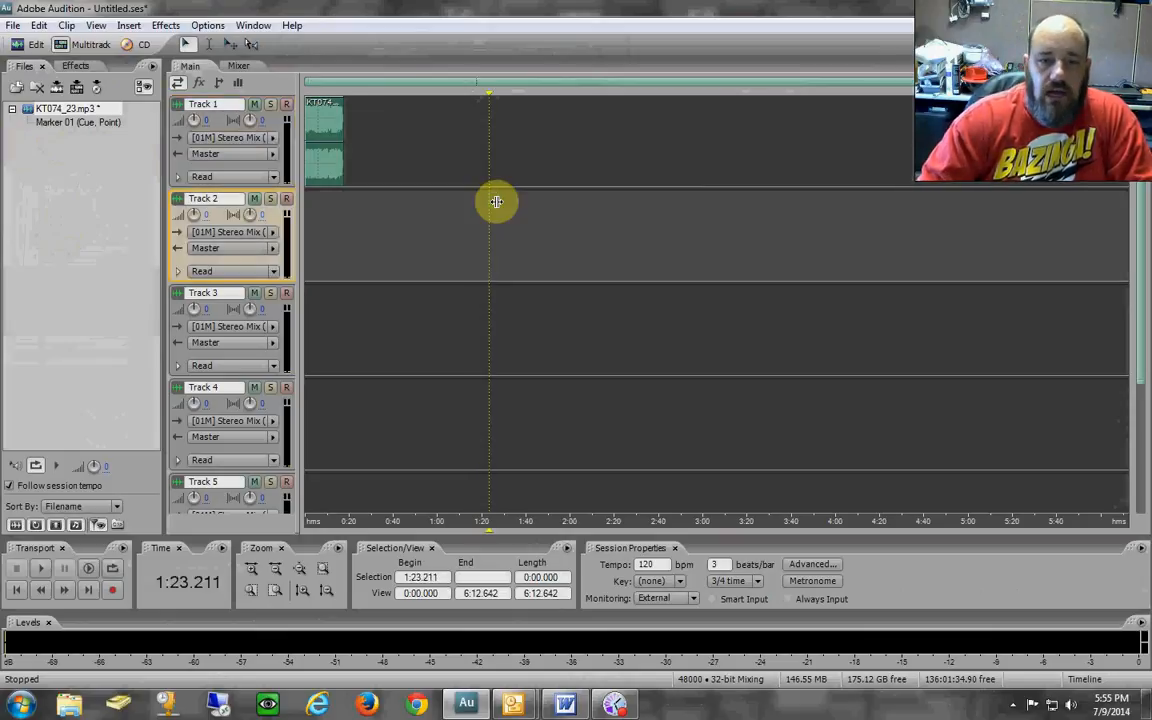
{"action": "left_click_drag", "start_coordinate": [496, 202], "coordinate": [352, 135]}
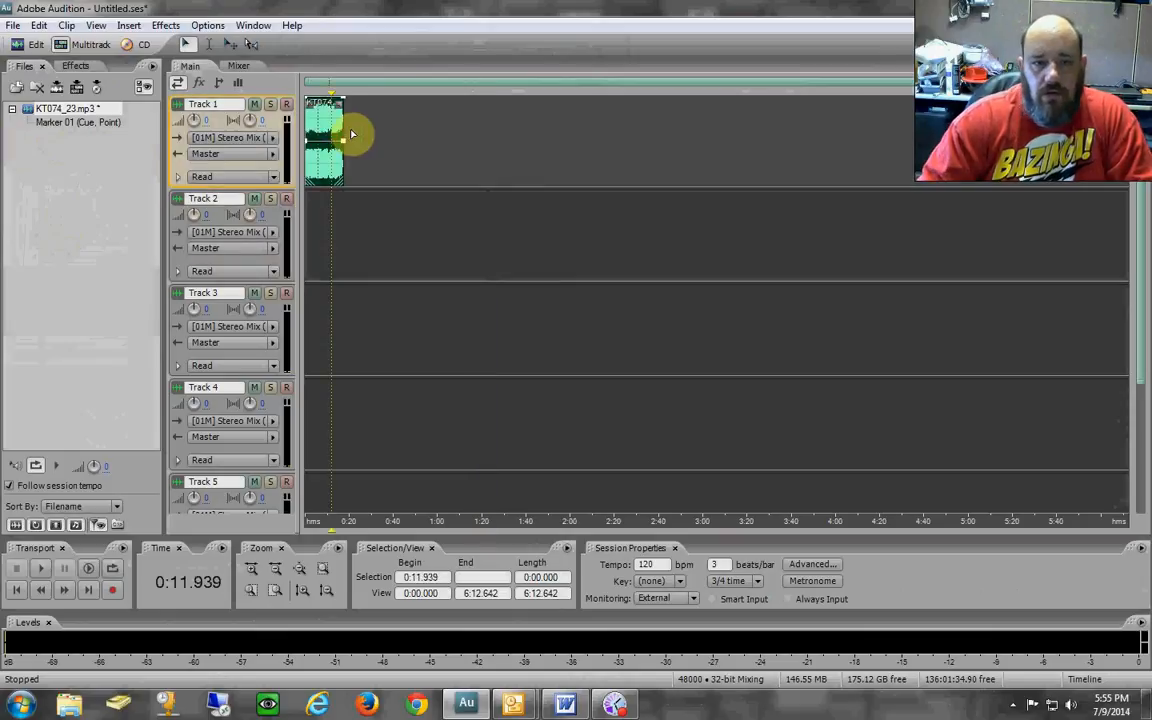
{"action": "left_click", "coordinate": [337, 125]}
{"action": "key", "text": "Delete"}
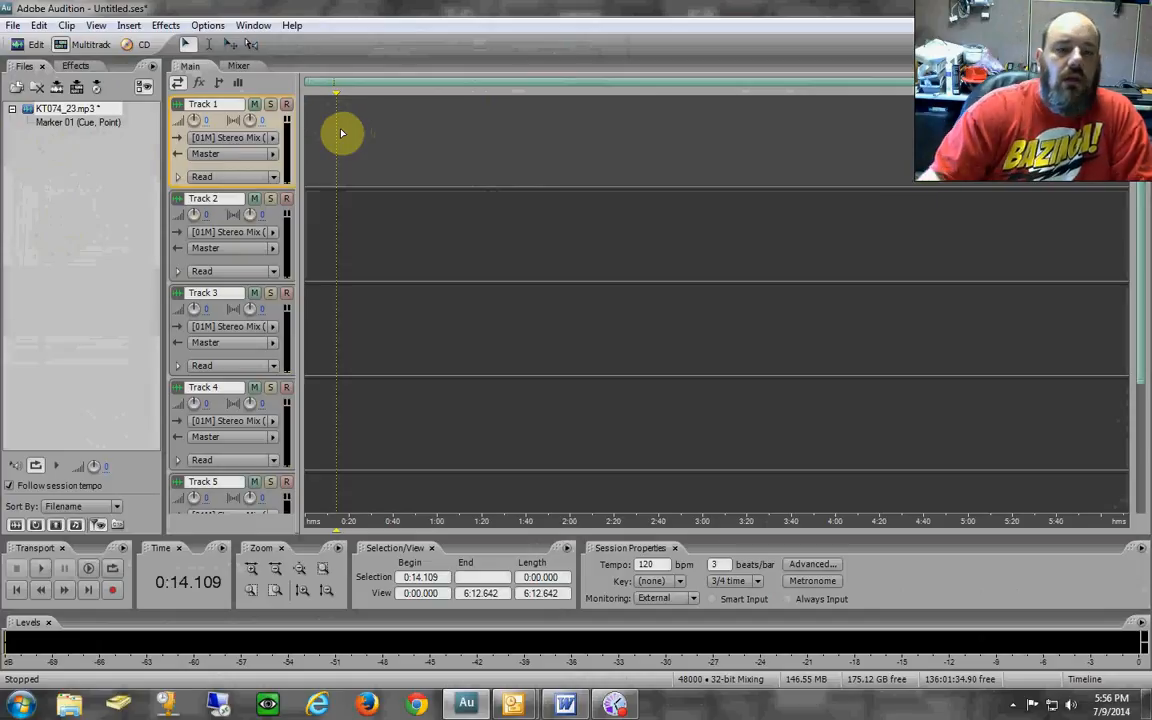
Open KT074_23.mp3 for waveform editing, show its full length and select the entire wave.
{"action": "left_click", "coordinate": [93, 112]}
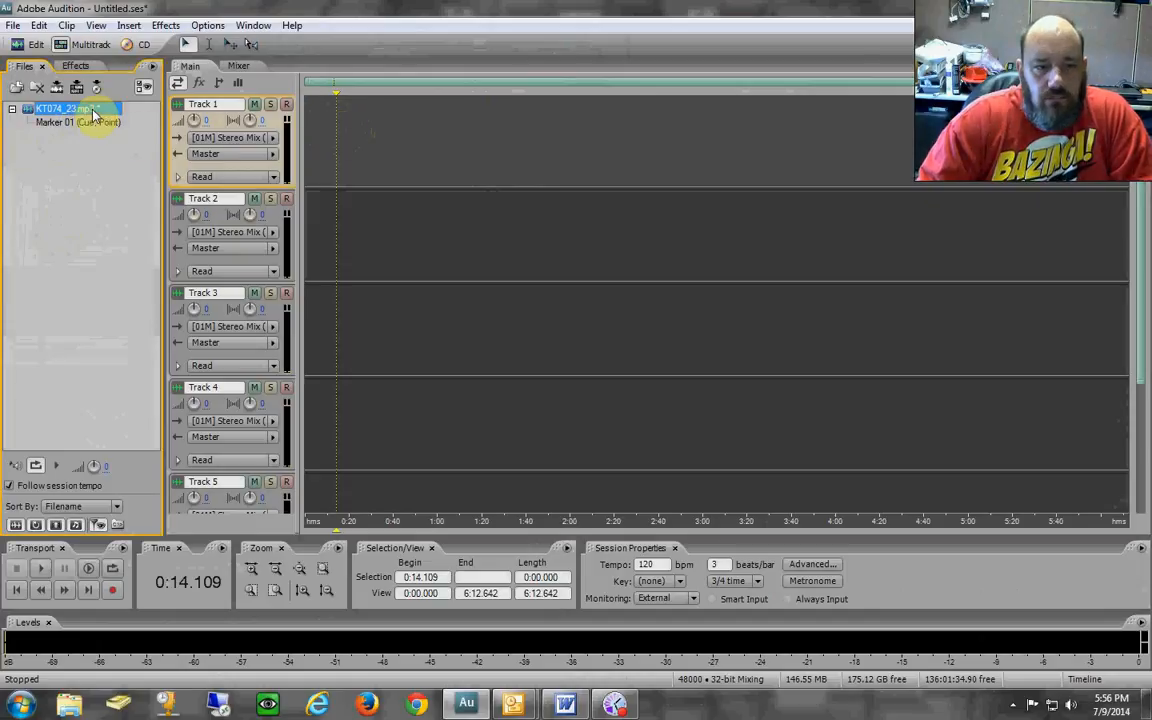
{"action": "double_click", "coordinate": [93, 112]}
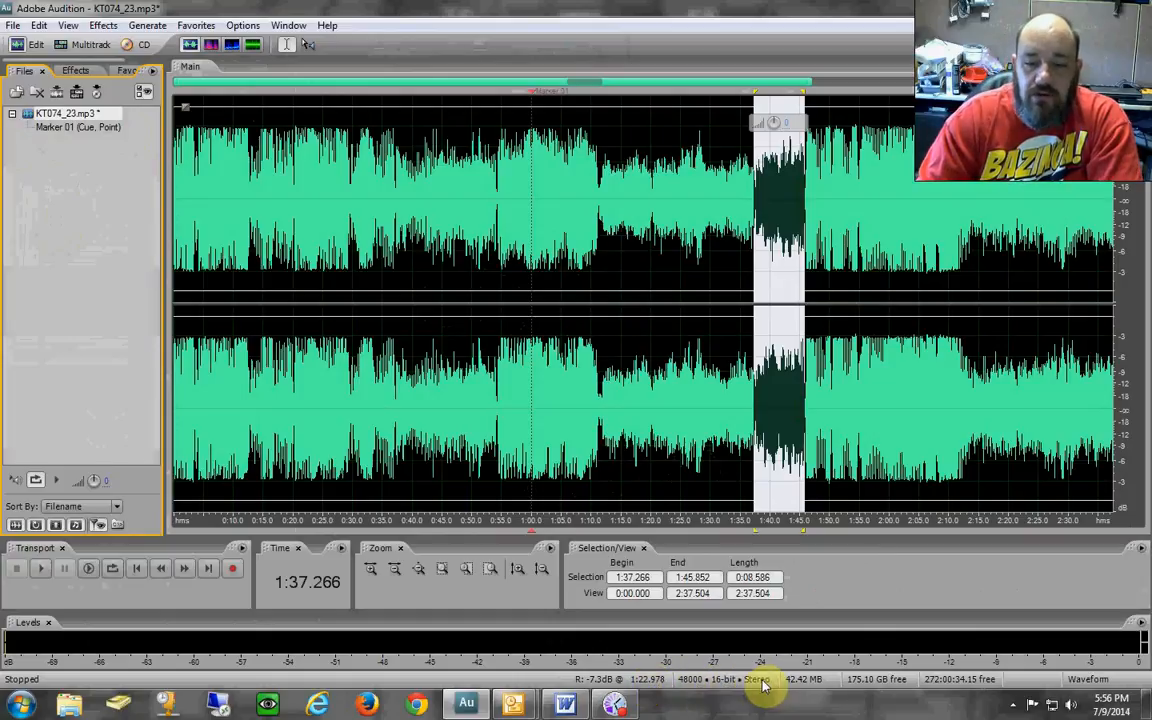
{"action": "left_click", "coordinate": [462, 378]}
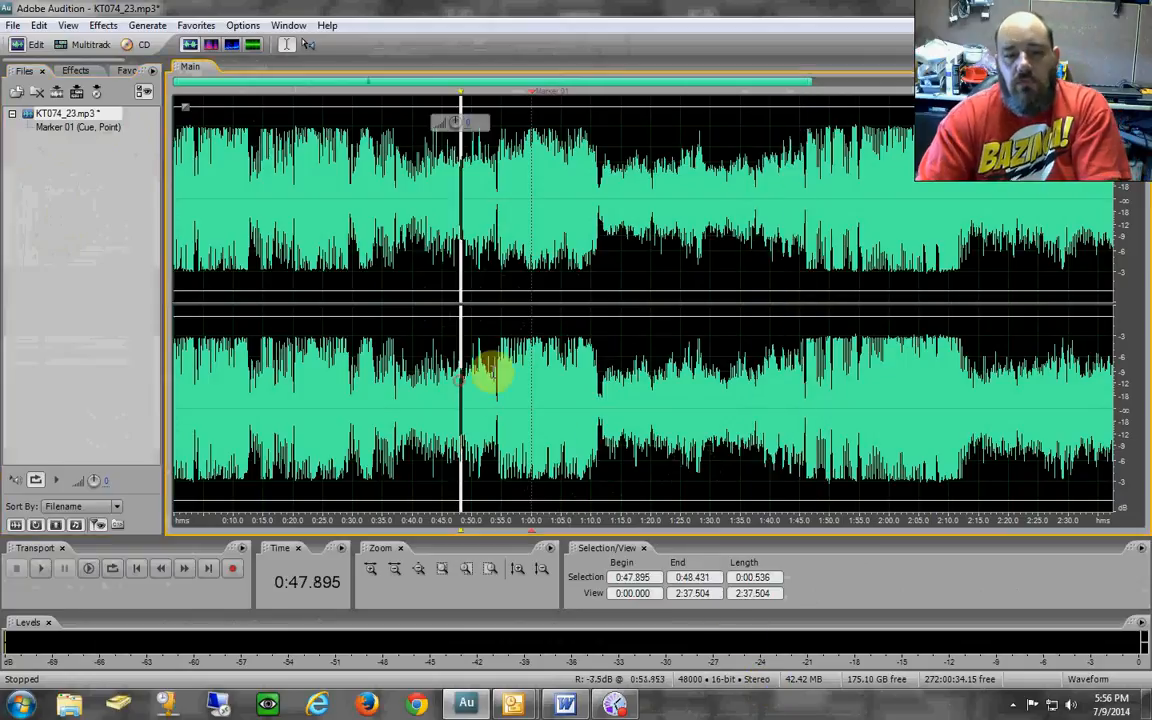
{"action": "left_click", "coordinate": [599, 335]}
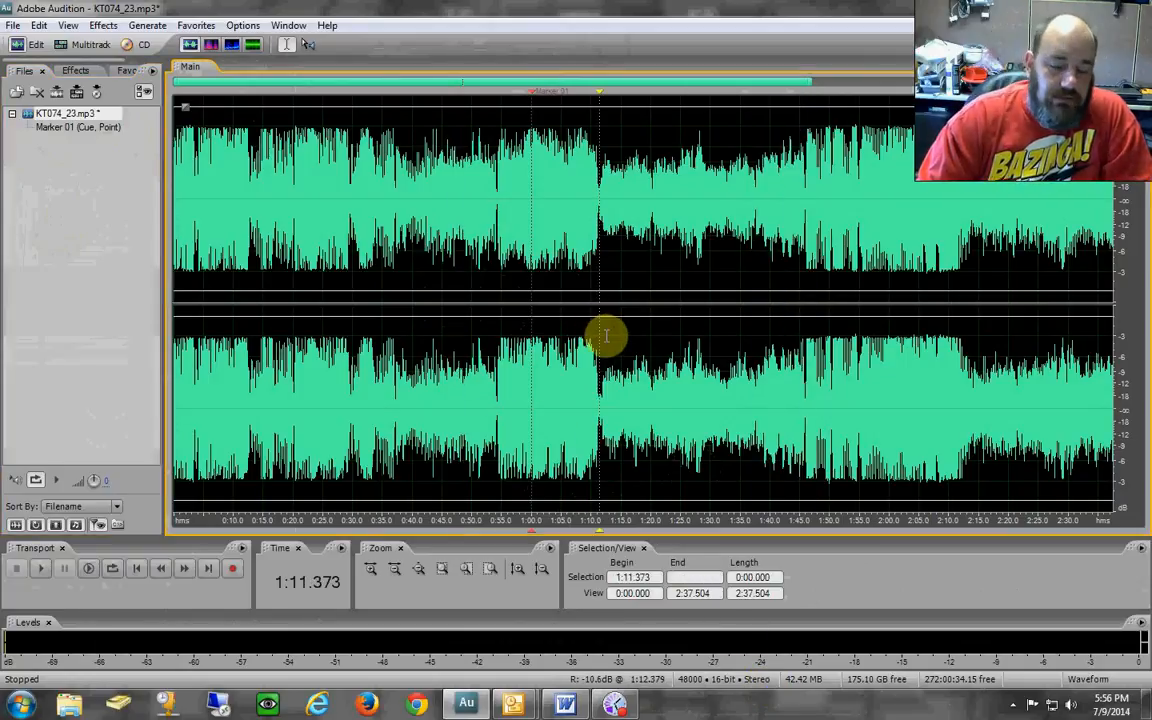
{"action": "left_click", "coordinate": [612, 332]}
{"action": "scroll", "coordinate": [614, 329], "scroll_direction": "down", "scroll_amount": 3}
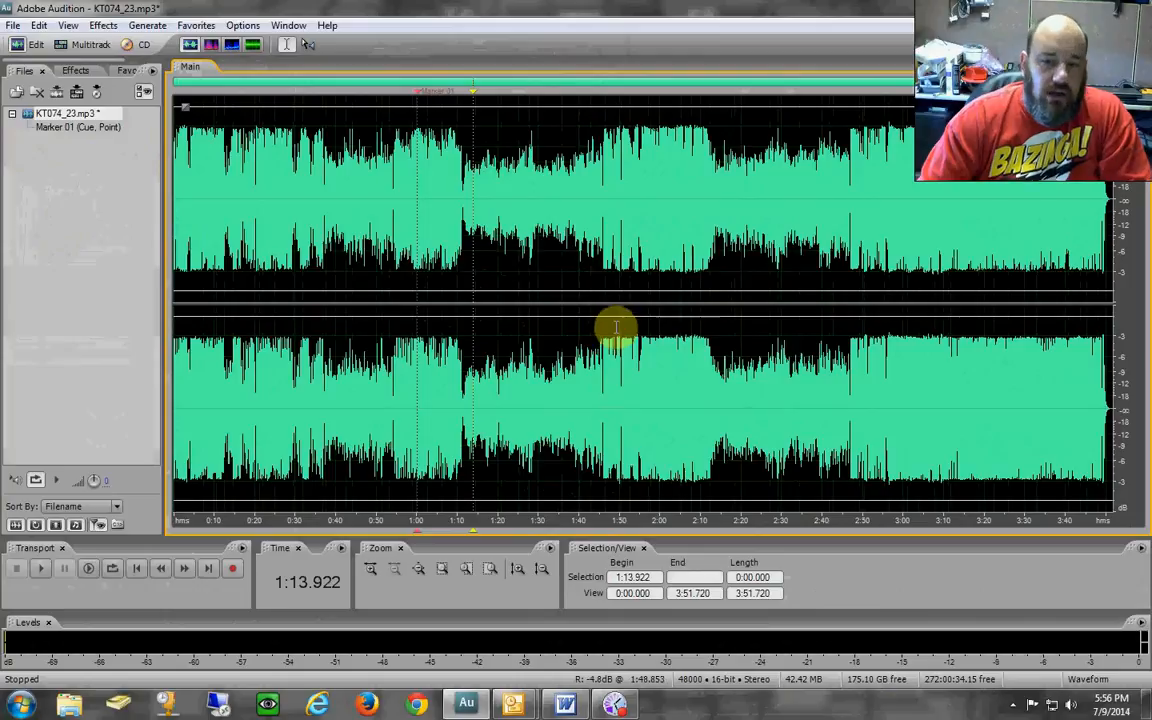
{"action": "double_click", "coordinate": [615, 325]}
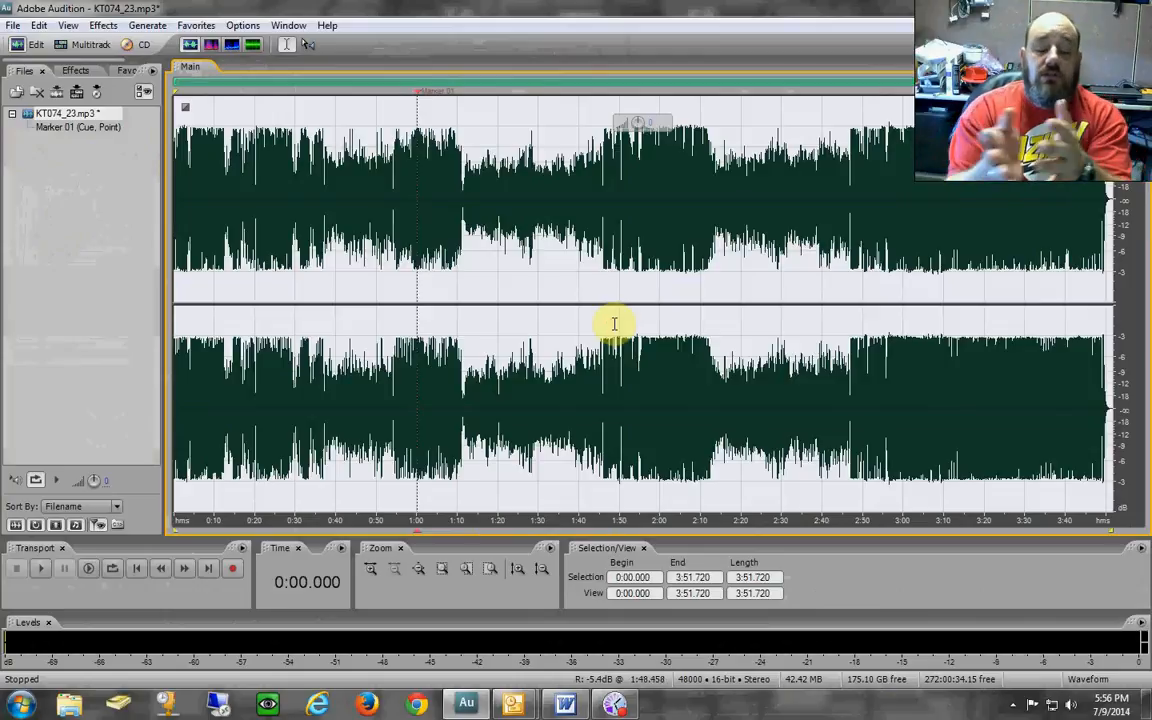
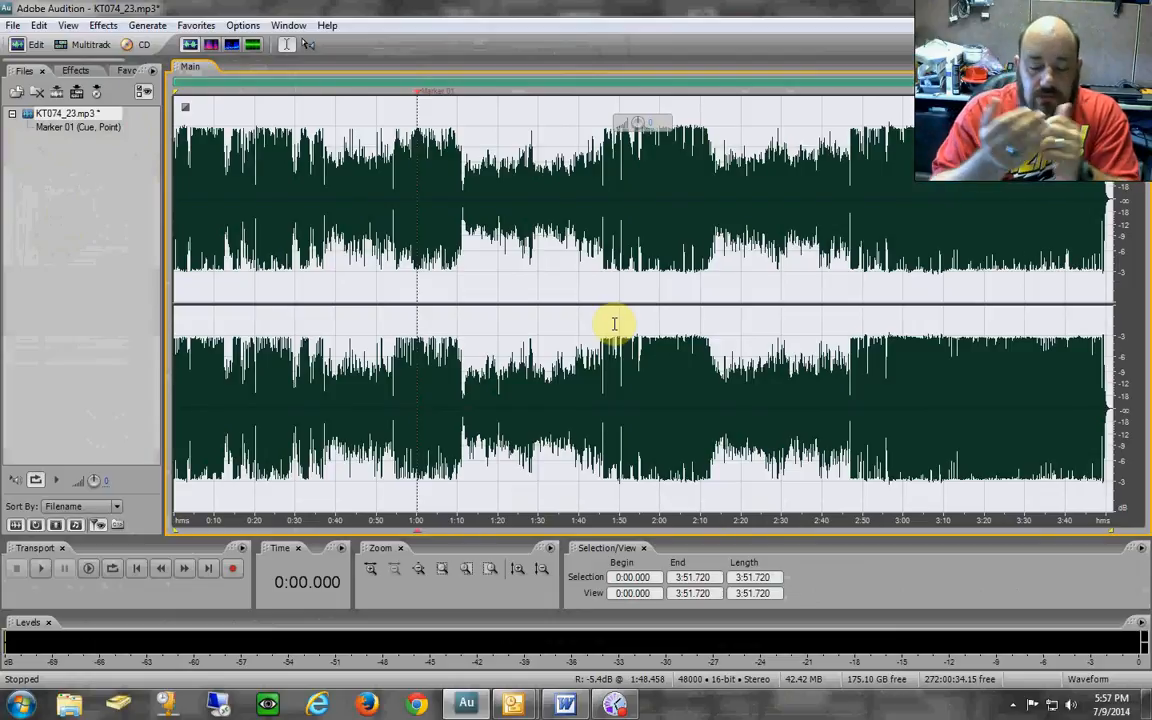
Clear the selection and convert KT074_23.mp3 to a 44100 Hz sample rate, stereo, 16-bit.
{"action": "double_click", "coordinate": [548, 306]}
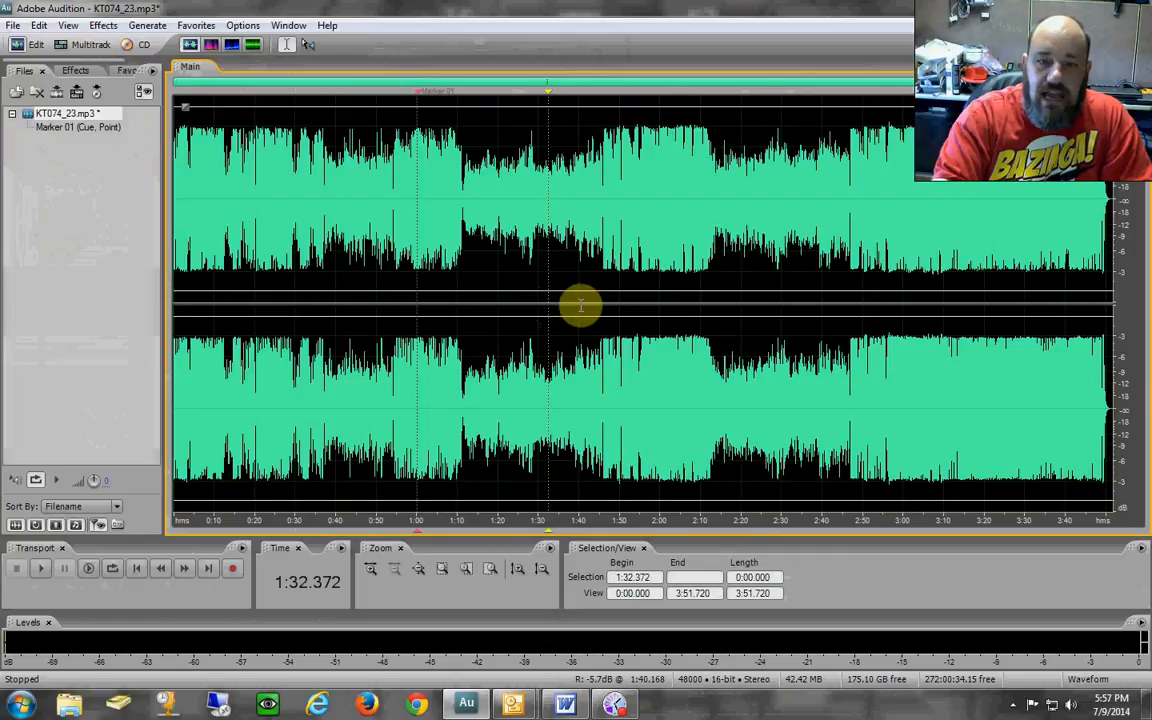
{"action": "key", "text": "F11"}
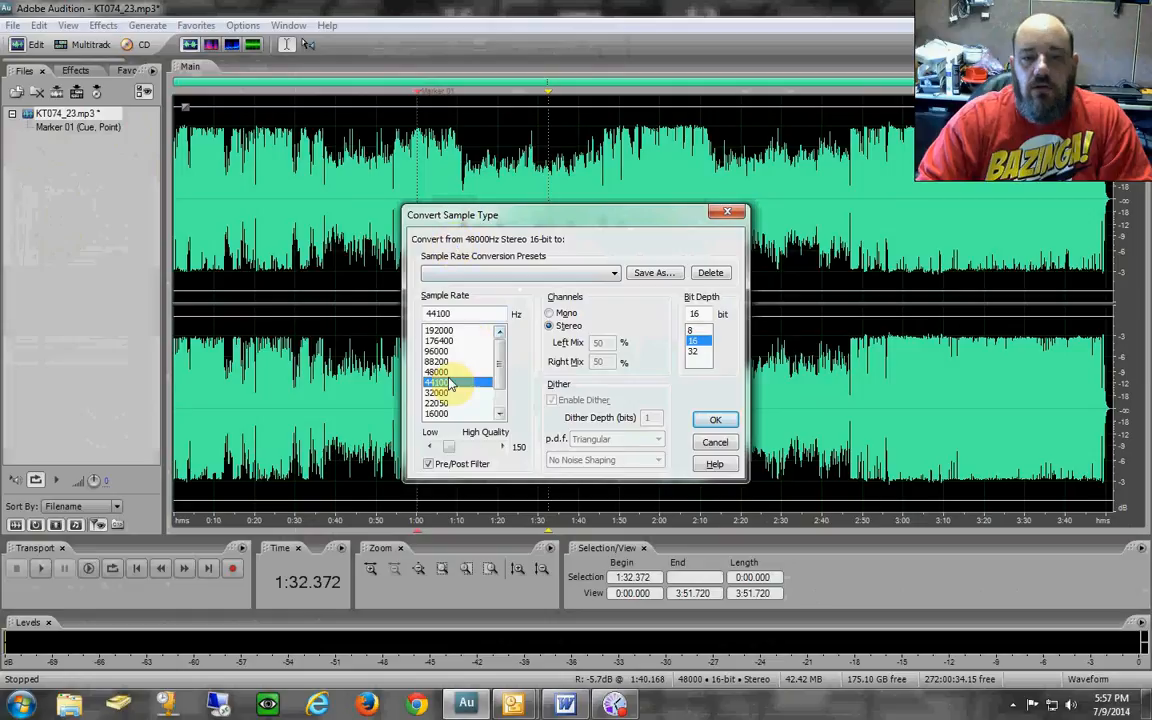
{"action": "left_click", "coordinate": [437, 385]}
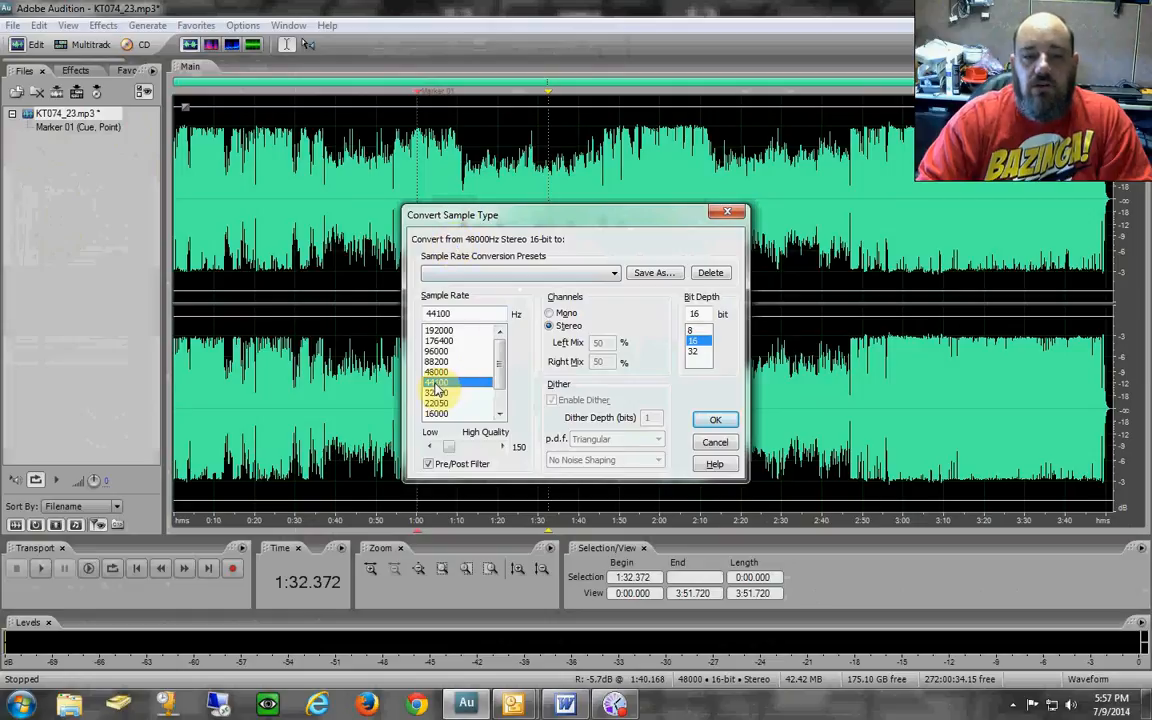
{"action": "left_click", "coordinate": [574, 328]}
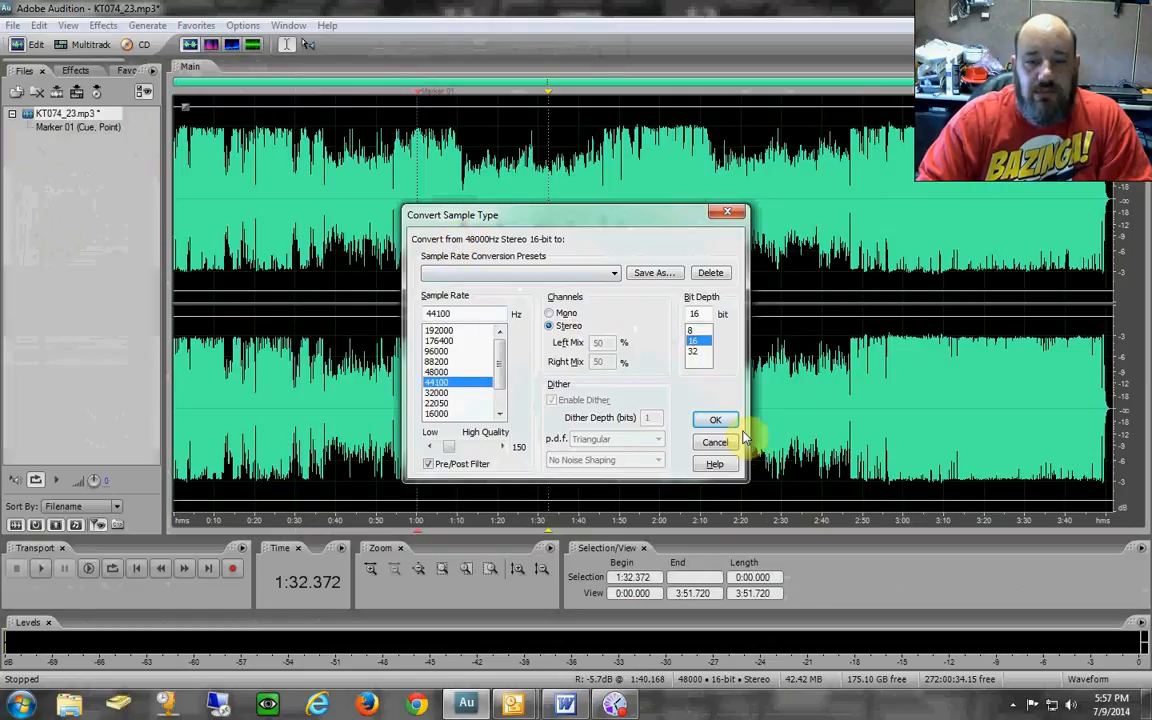
{"action": "left_click", "coordinate": [714, 419]}
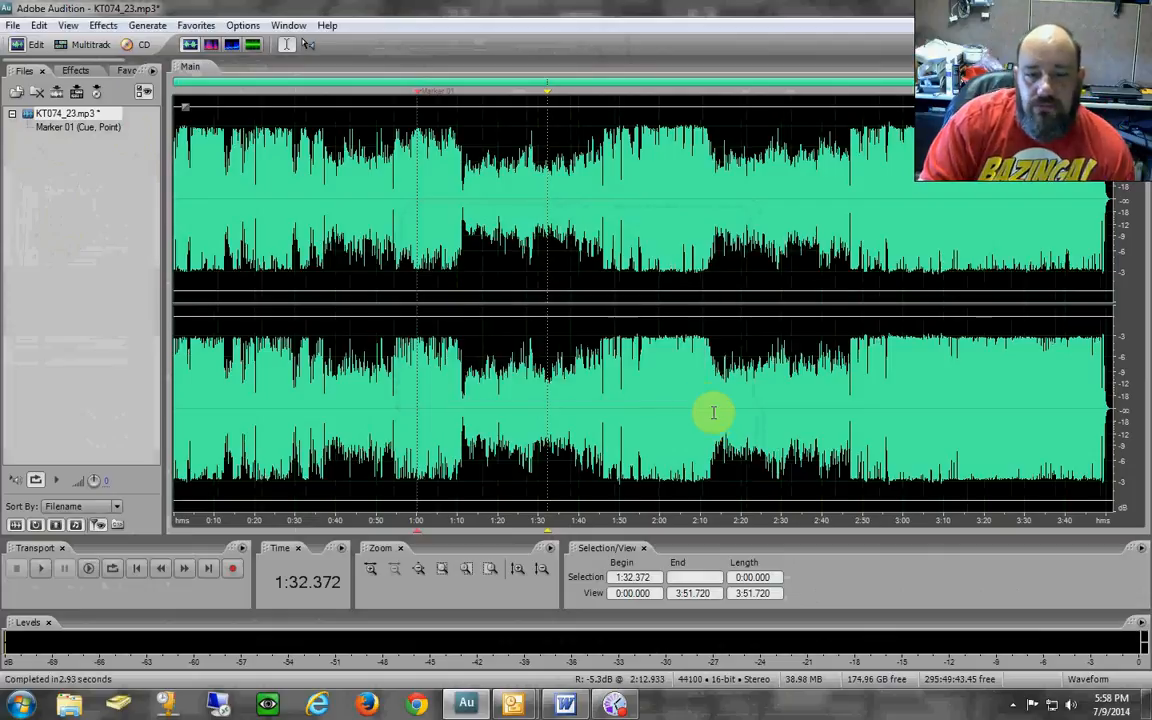
Place the whole of KT074_23.mp3 at the start of Track 1 in the multitrack session.
{"action": "left_click", "coordinate": [665, 311]}
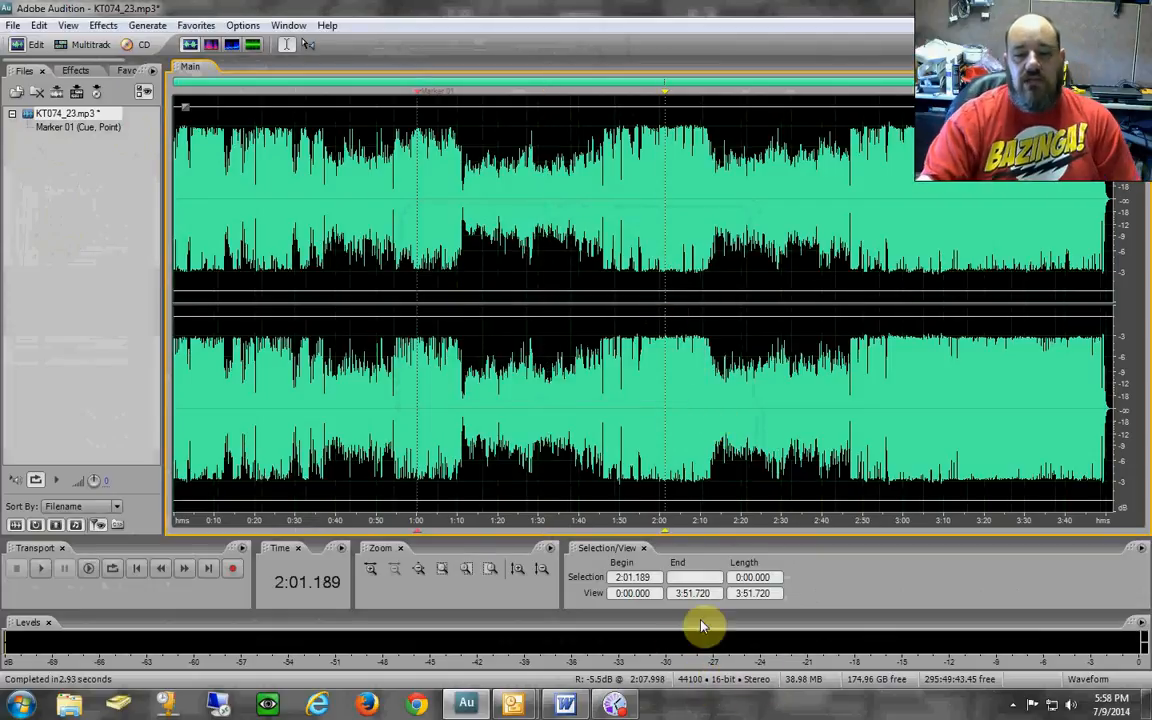
{"action": "left_click", "coordinate": [73, 45]}
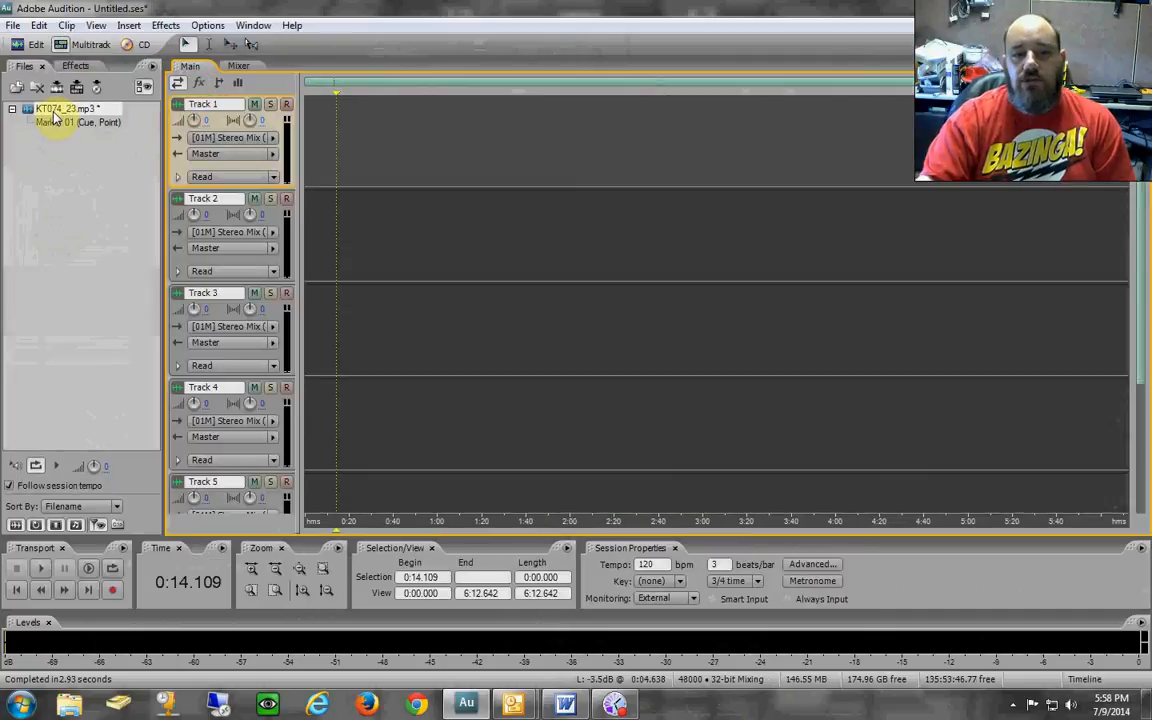
{"action": "left_click_drag", "start_coordinate": [46, 108], "coordinate": [255, 125]}
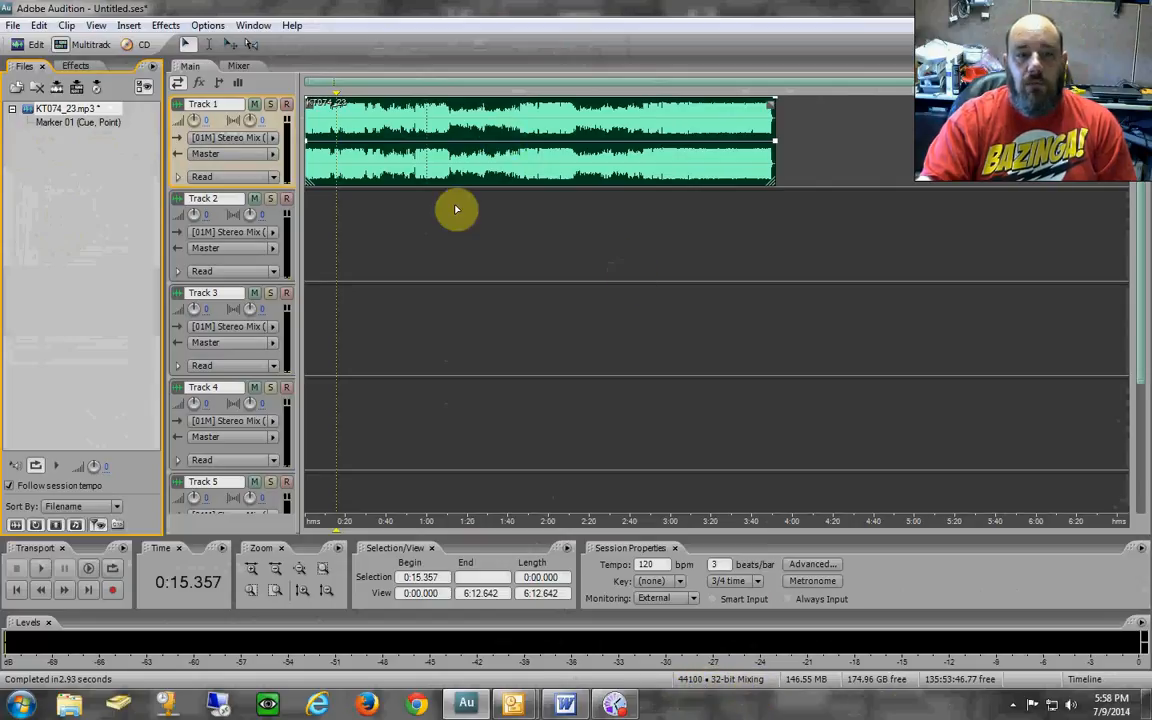
Select the entire KT074_23.mp3 wave and place copies on multitrack Track 2 at about 1:41 and Track 3 at about 0:12.
{"action": "double_click", "coordinate": [50, 108]}
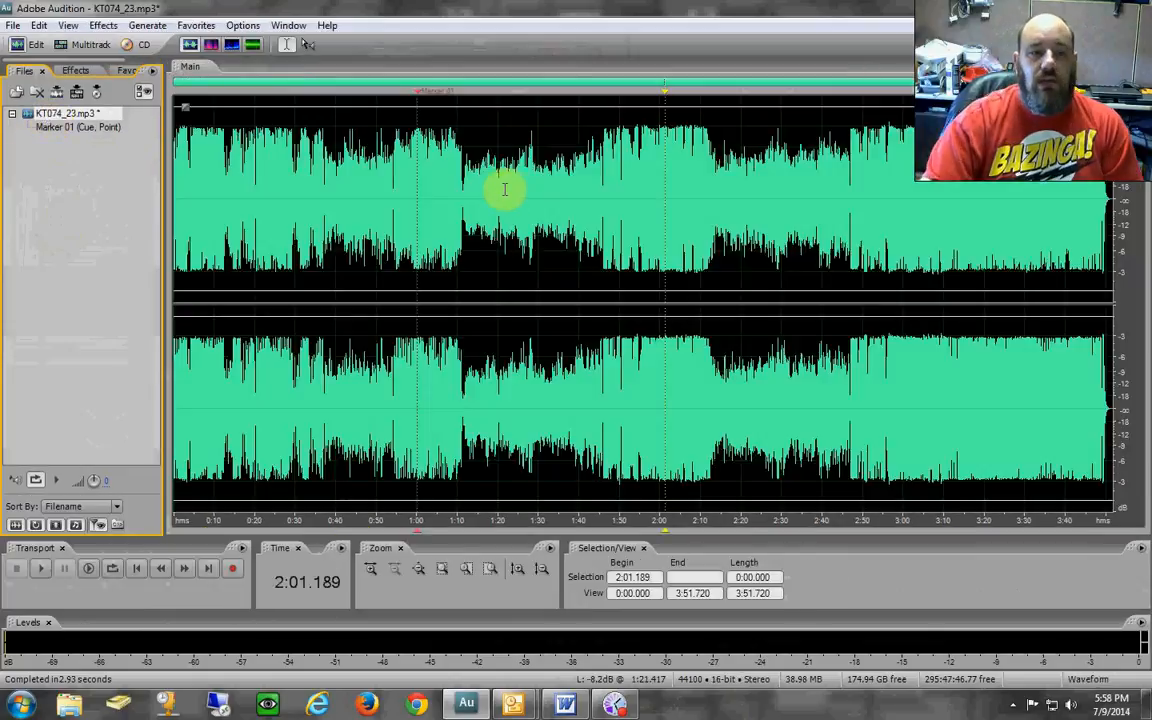
{"action": "double_click", "coordinate": [505, 190]}
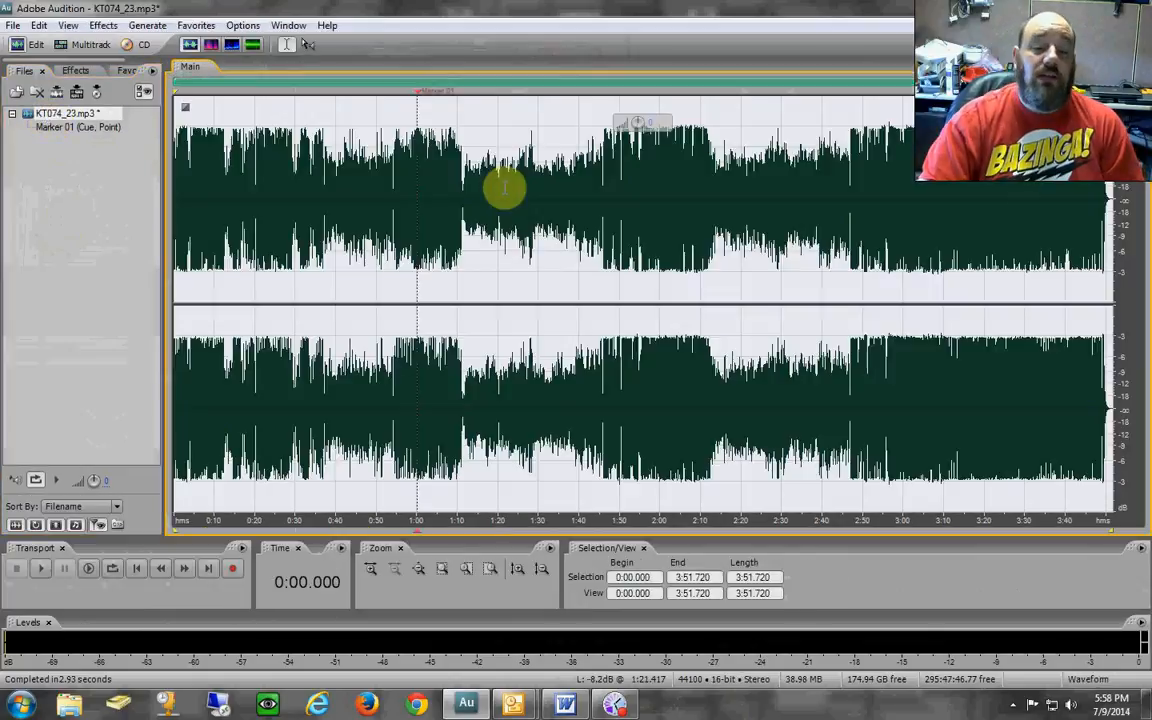
{"action": "left_click", "coordinate": [80, 44]}
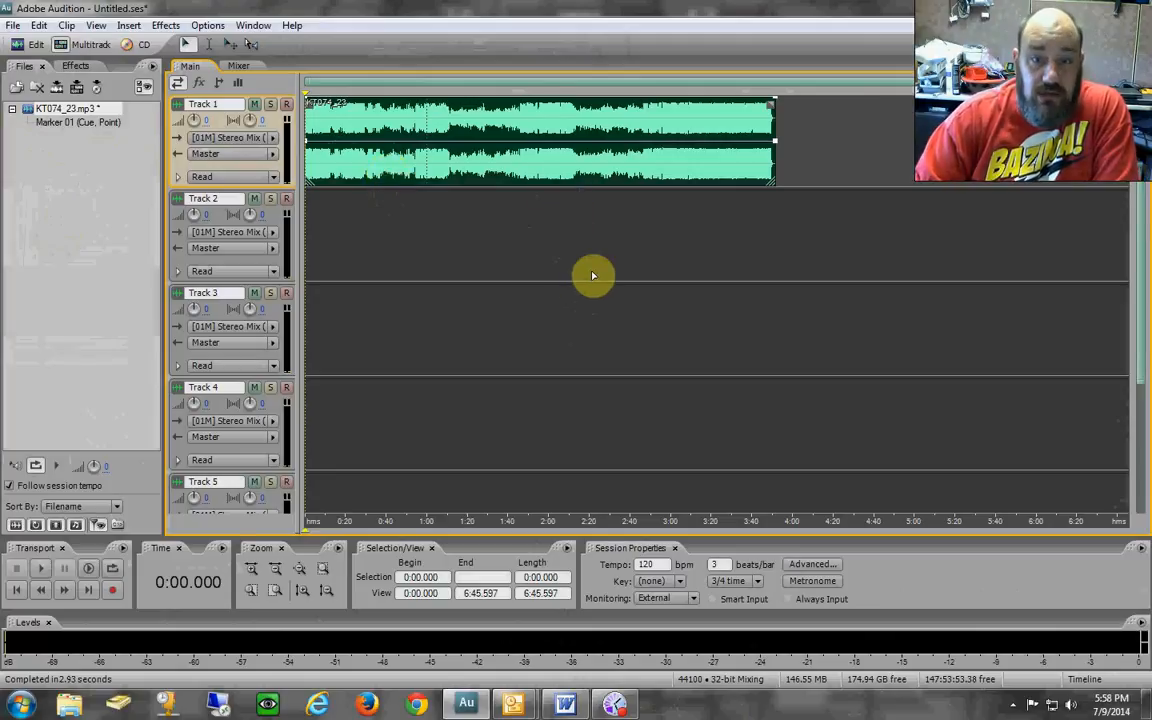
{"action": "left_click_drag", "start_coordinate": [72, 112], "coordinate": [560, 224]}
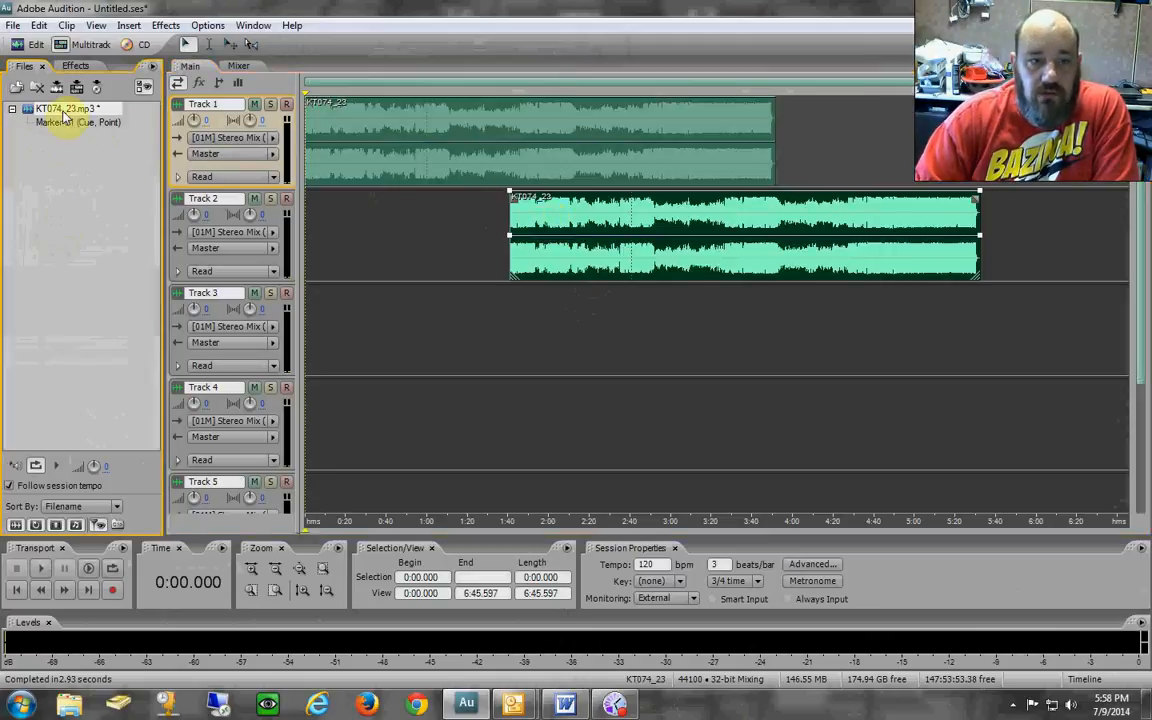
{"action": "left_click_drag", "start_coordinate": [63, 117], "coordinate": [386, 309]}
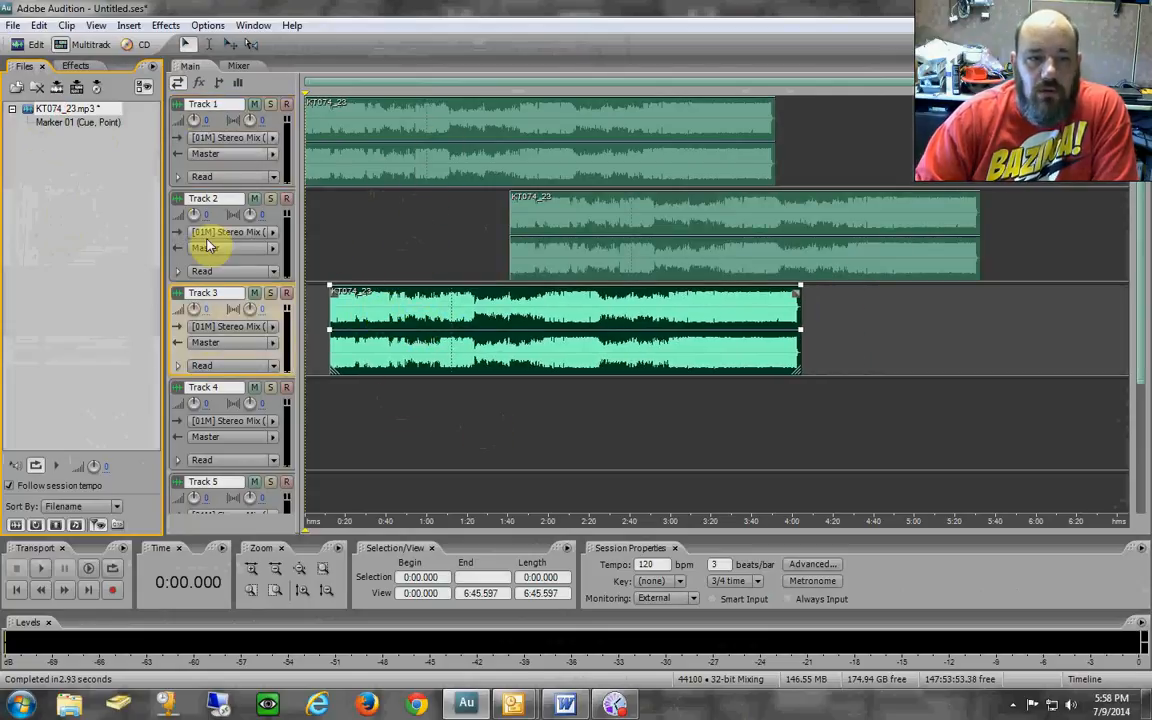
Save the session as Untitled.ses in My Music without saving the changes to KT074_23.mp3, and close the session.
{"action": "left_click", "coordinate": [13, 25]}
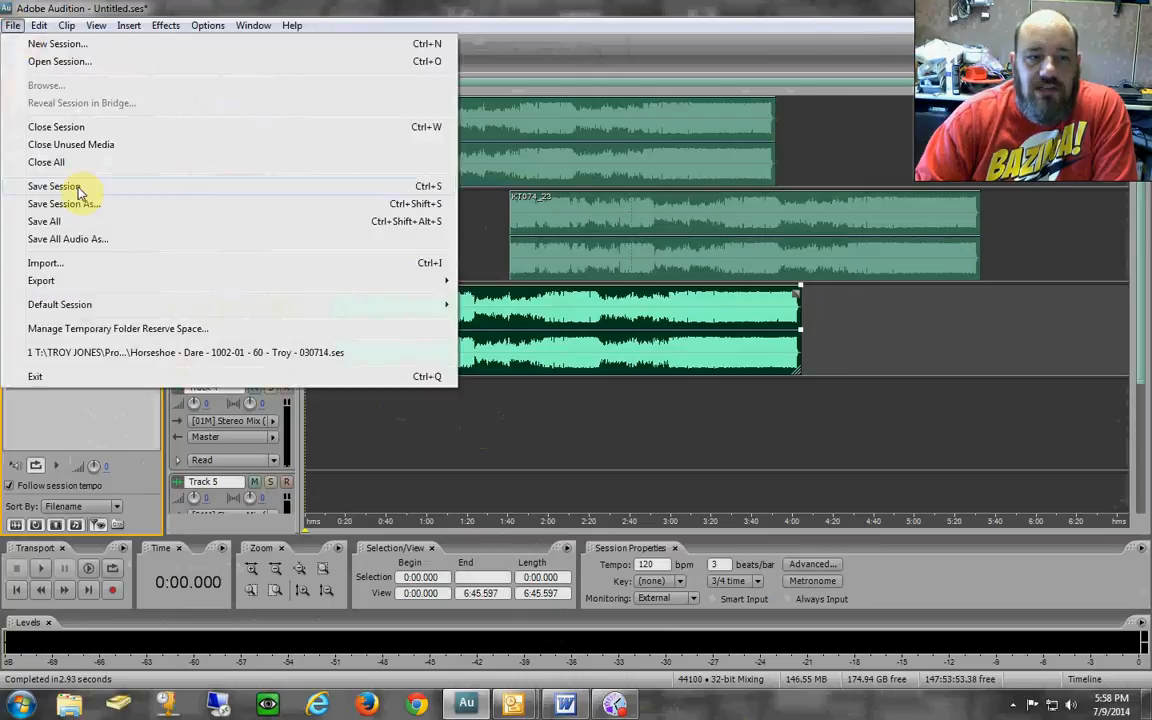
{"action": "left_click", "coordinate": [60, 186]}
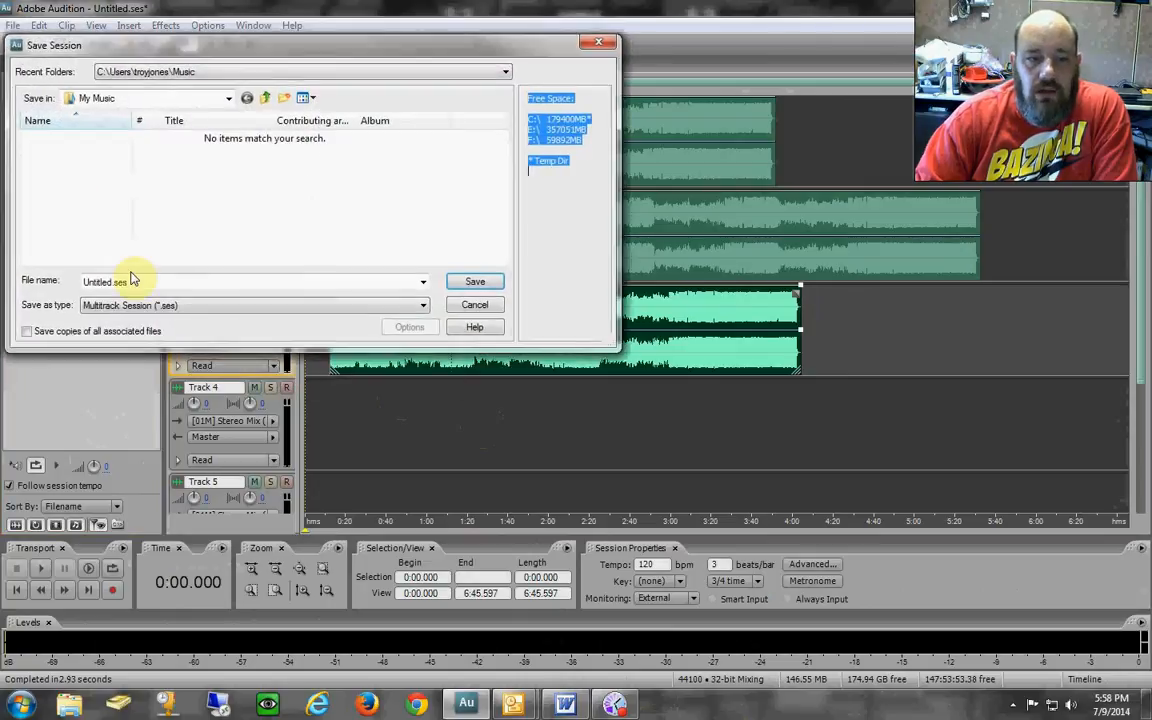
{"action": "double_click", "coordinate": [103, 281]}
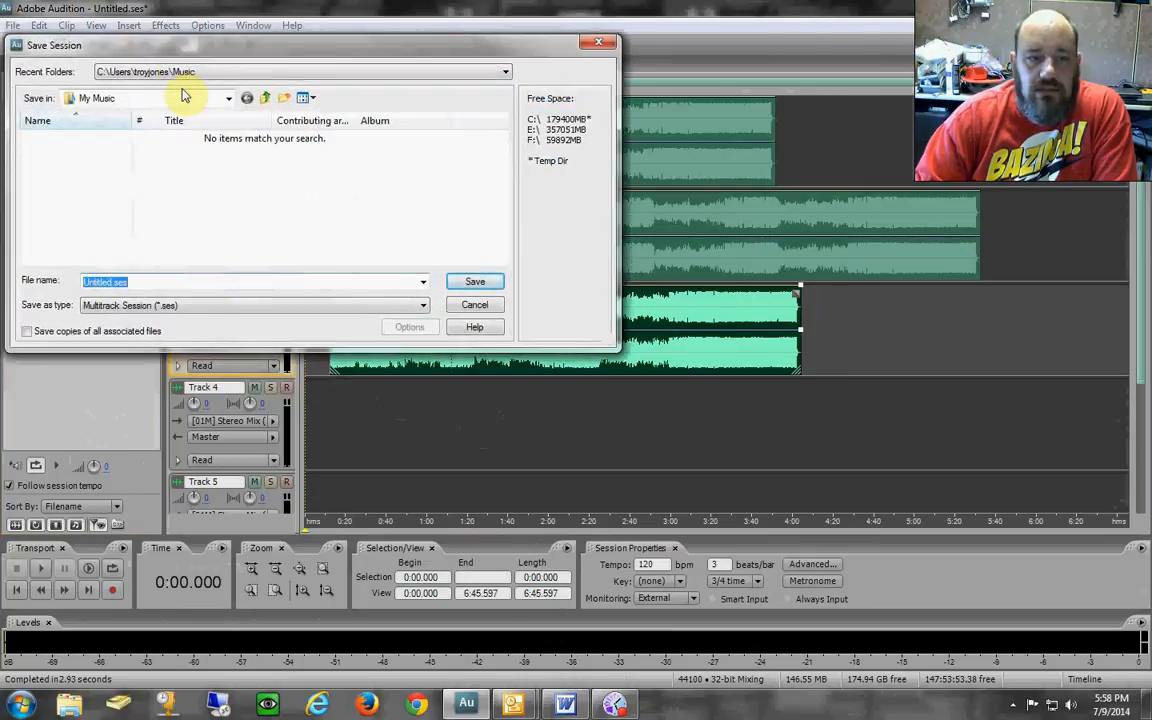
{"action": "left_click", "coordinate": [475, 281]}
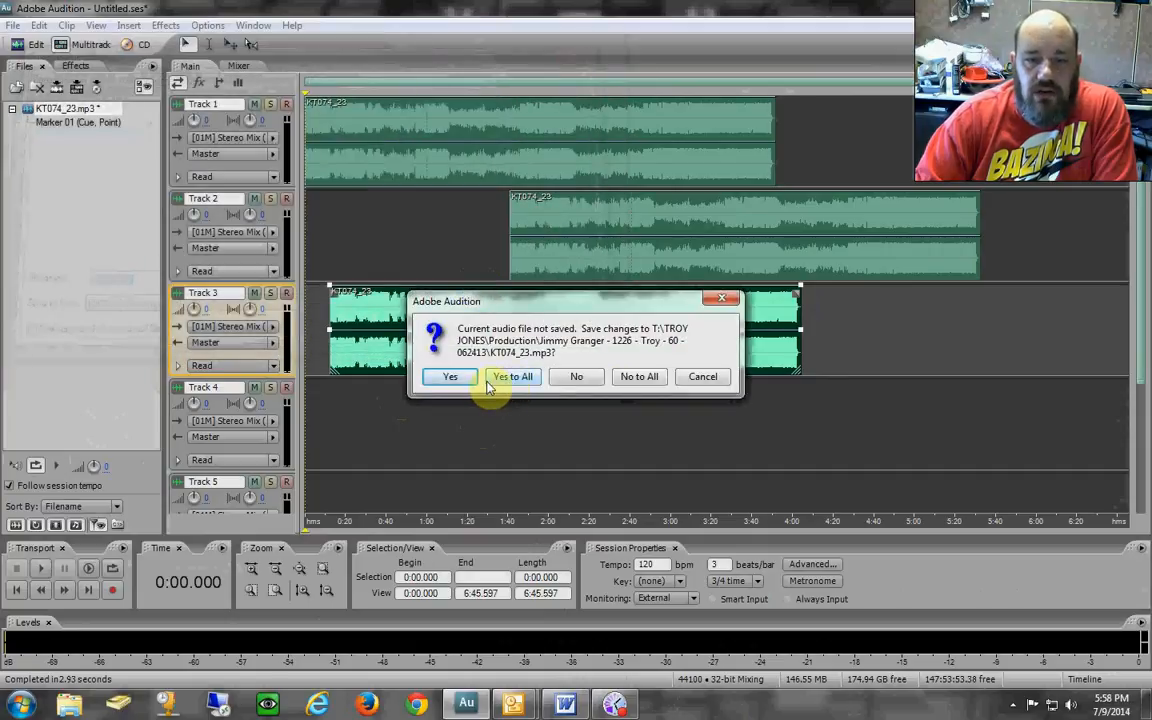
{"action": "left_click", "coordinate": [582, 379]}
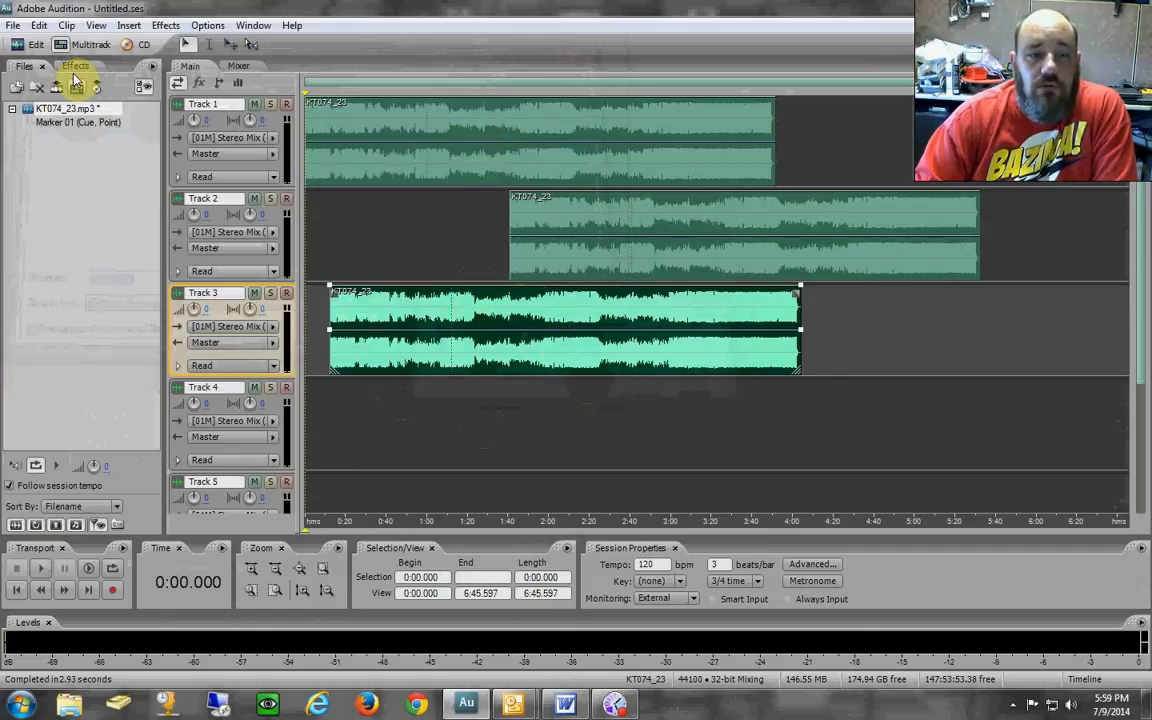
{"action": "left_click", "coordinate": [13, 25]}
{"action": "left_click", "coordinate": [60, 133]}
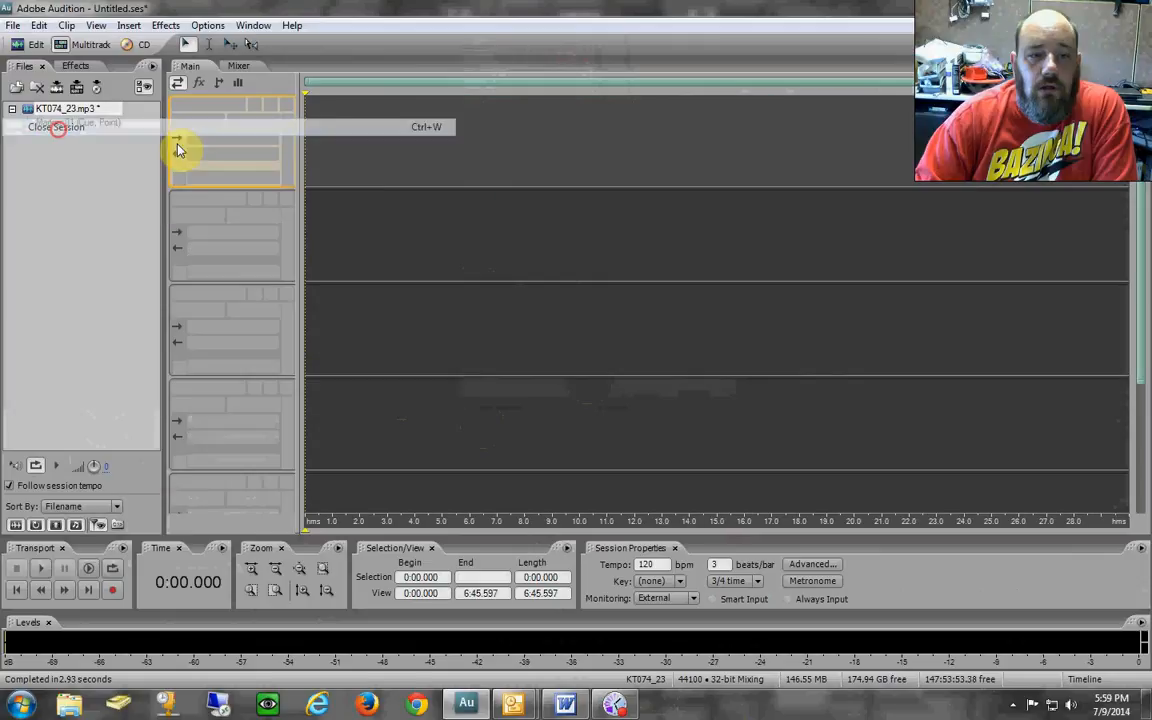
Open the session Untitled.ses from the My Music folder.
{"action": "left_click", "coordinate": [14, 25]}
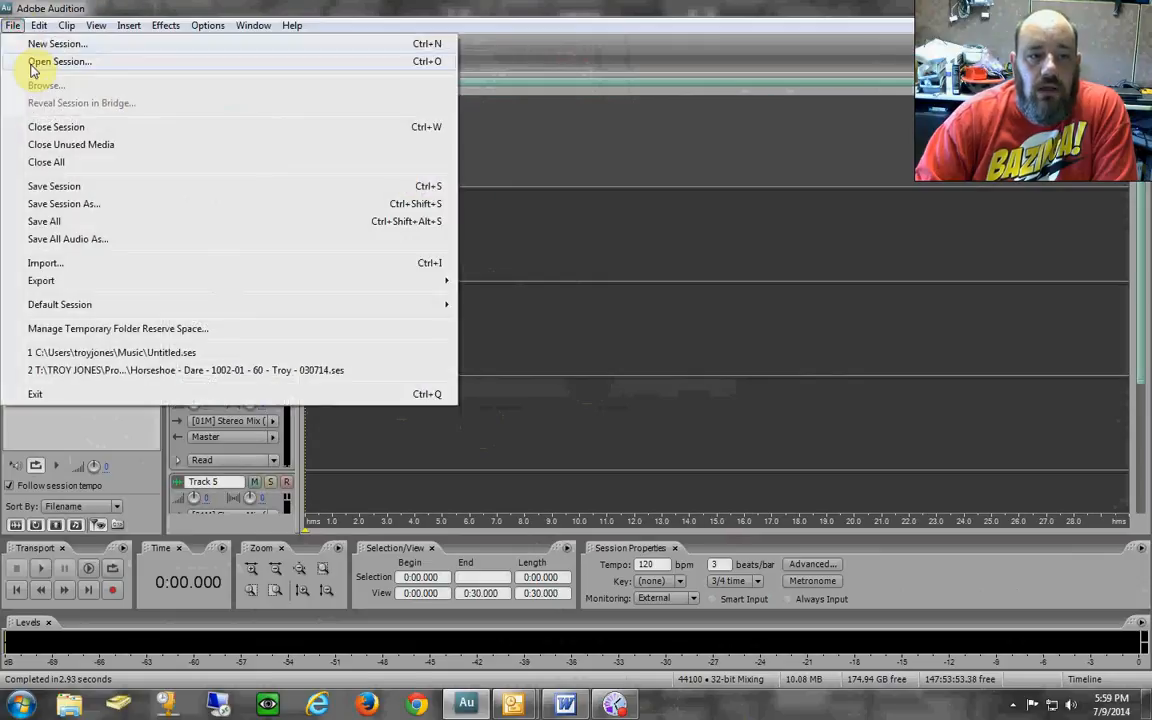
{"action": "left_click", "coordinate": [35, 62]}
{"action": "left_click", "coordinate": [118, 139]}
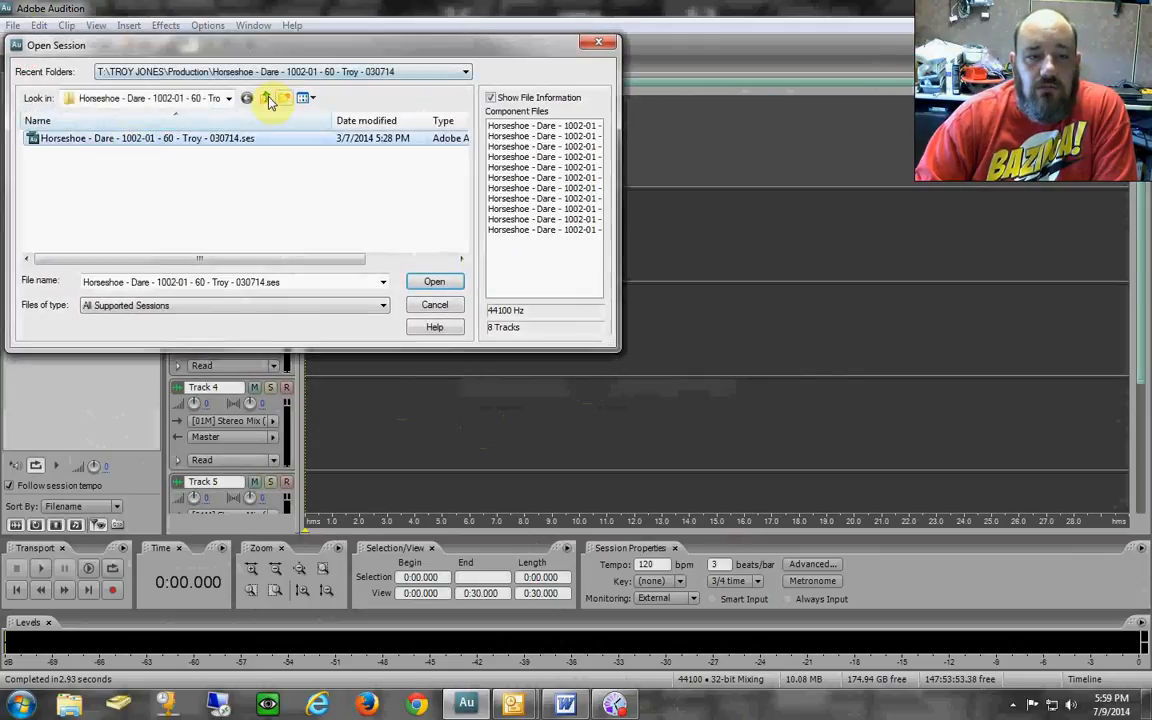
{"action": "left_click", "coordinate": [266, 98]}
{"action": "left_click", "coordinate": [266, 98]}
{"action": "left_click", "coordinate": [266, 98]}
{"action": "left_click", "coordinate": [267, 98]}
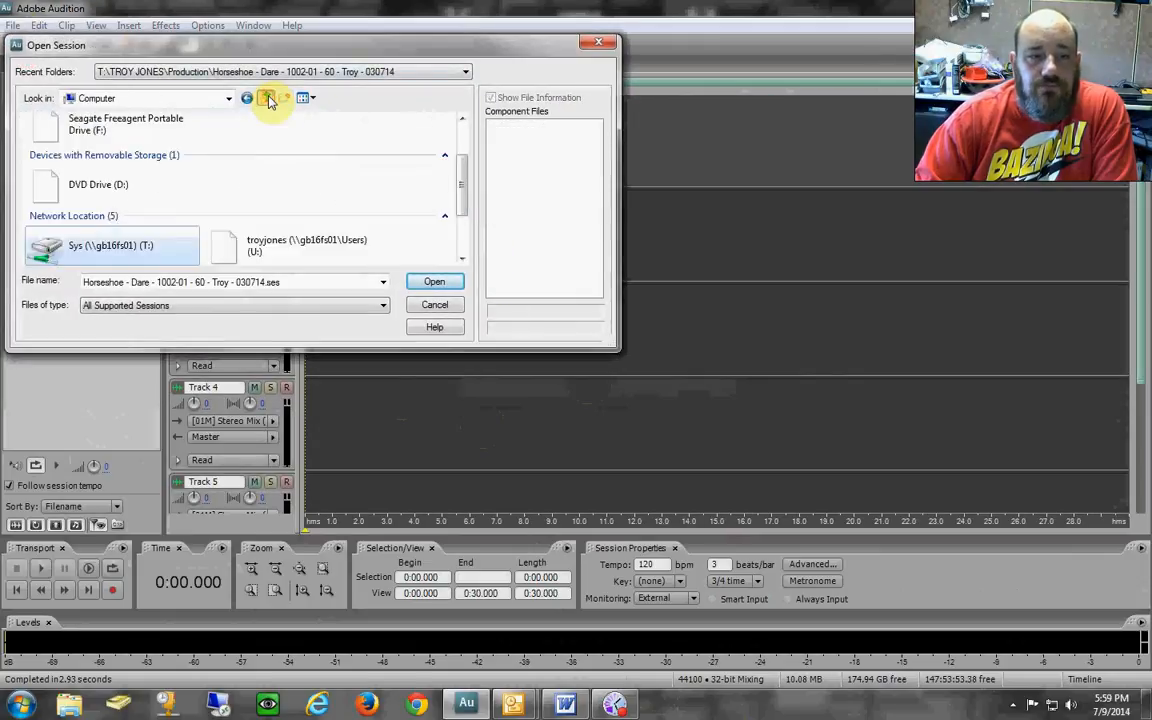
{"action": "left_click", "coordinate": [267, 98]}
{"action": "double_click", "coordinate": [265, 148]}
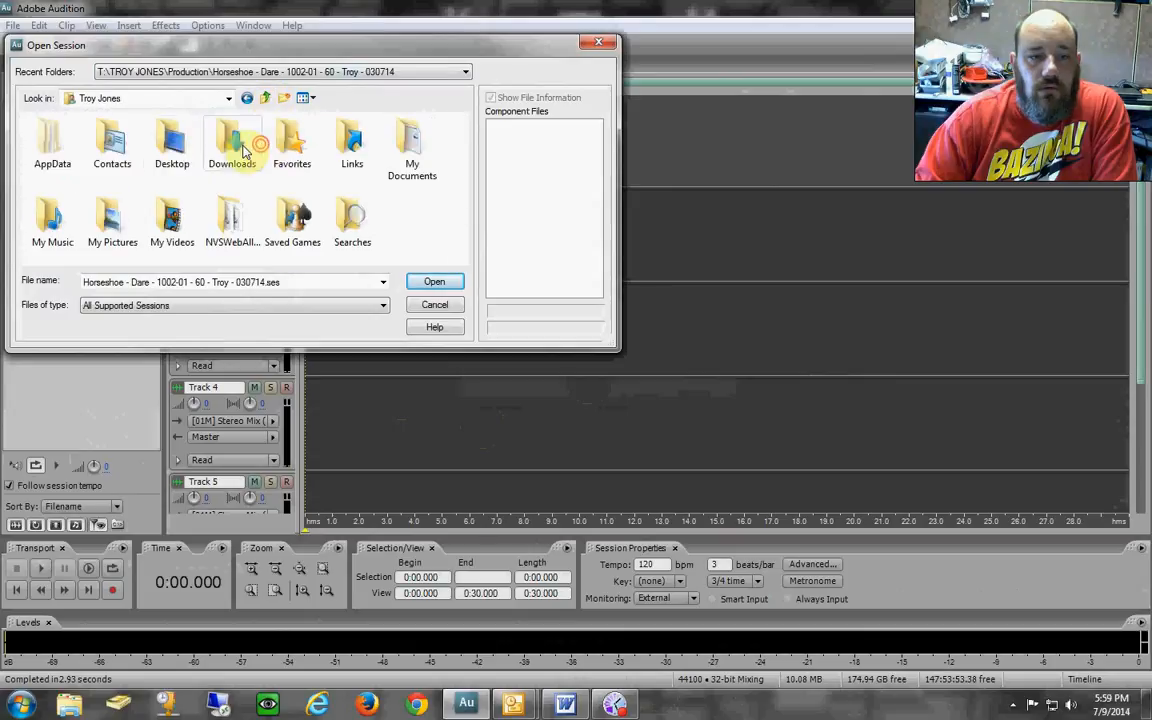
{"action": "double_click", "coordinate": [40, 219]}
{"action": "left_click", "coordinate": [66, 138]}
{"action": "left_click", "coordinate": [431, 283]}
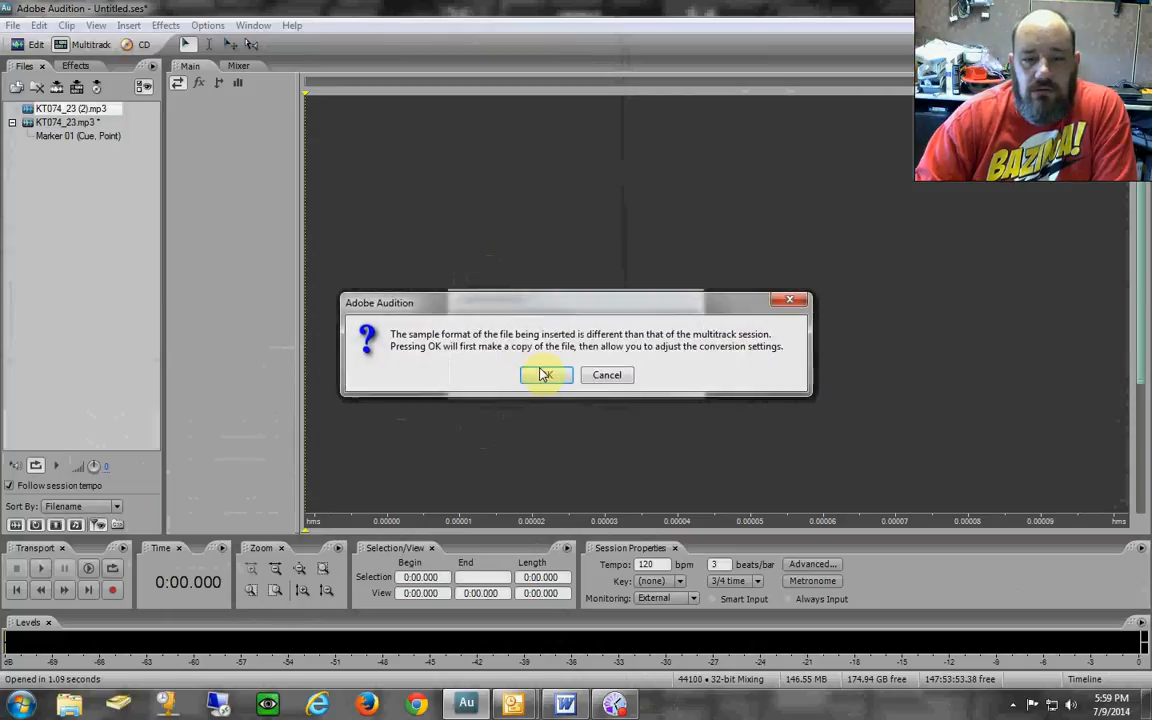
Convert each of the three inserted clips' audio to a 44100 Hz, stereo, 16-bit copy while the session loads.
{"action": "left_click", "coordinate": [544, 374]}
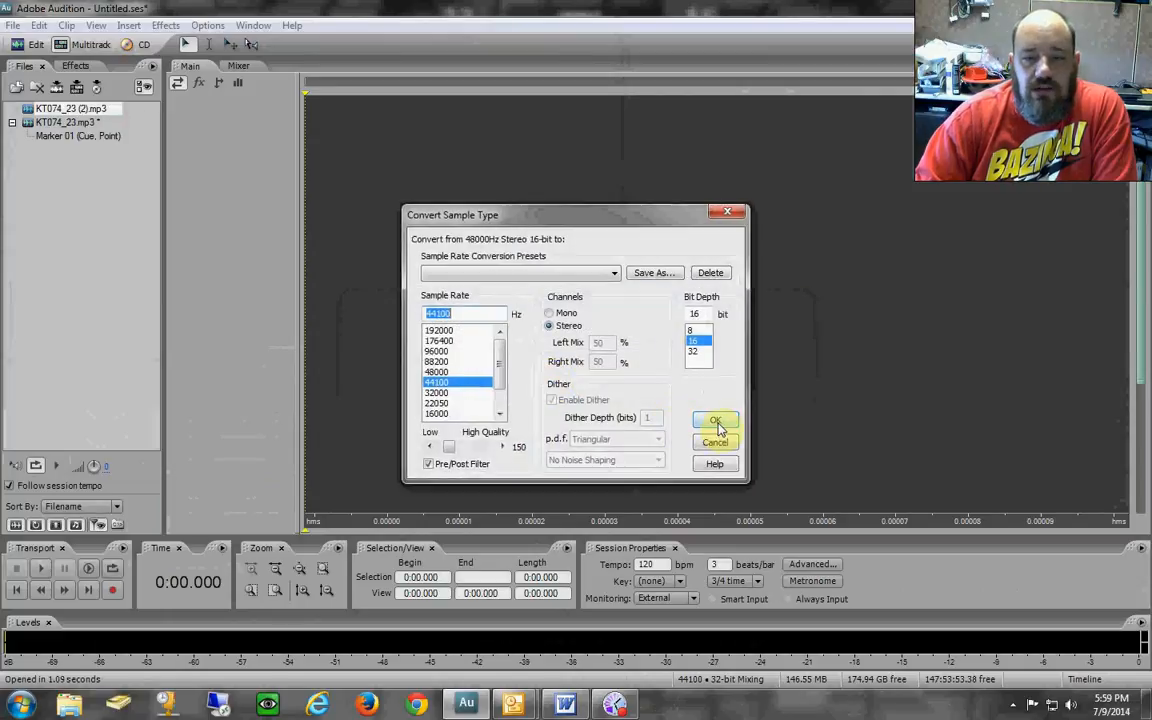
{"action": "left_click", "coordinate": [716, 424]}
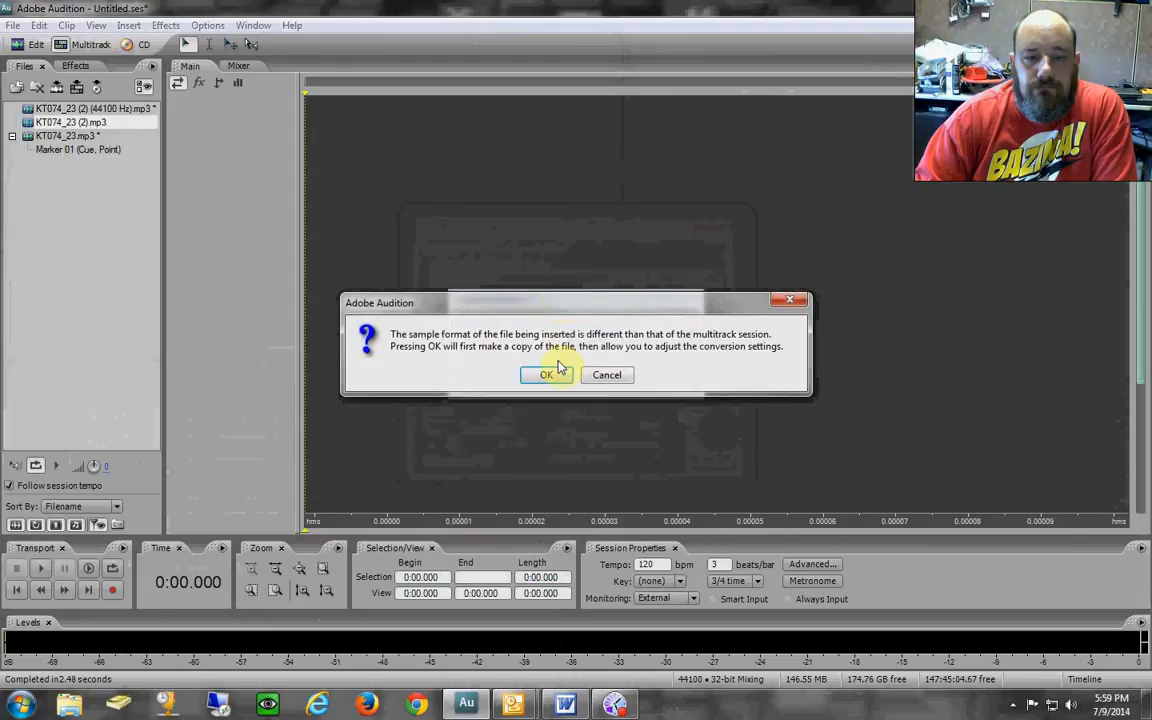
{"action": "left_click", "coordinate": [548, 373]}
{"action": "left_click", "coordinate": [718, 419]}
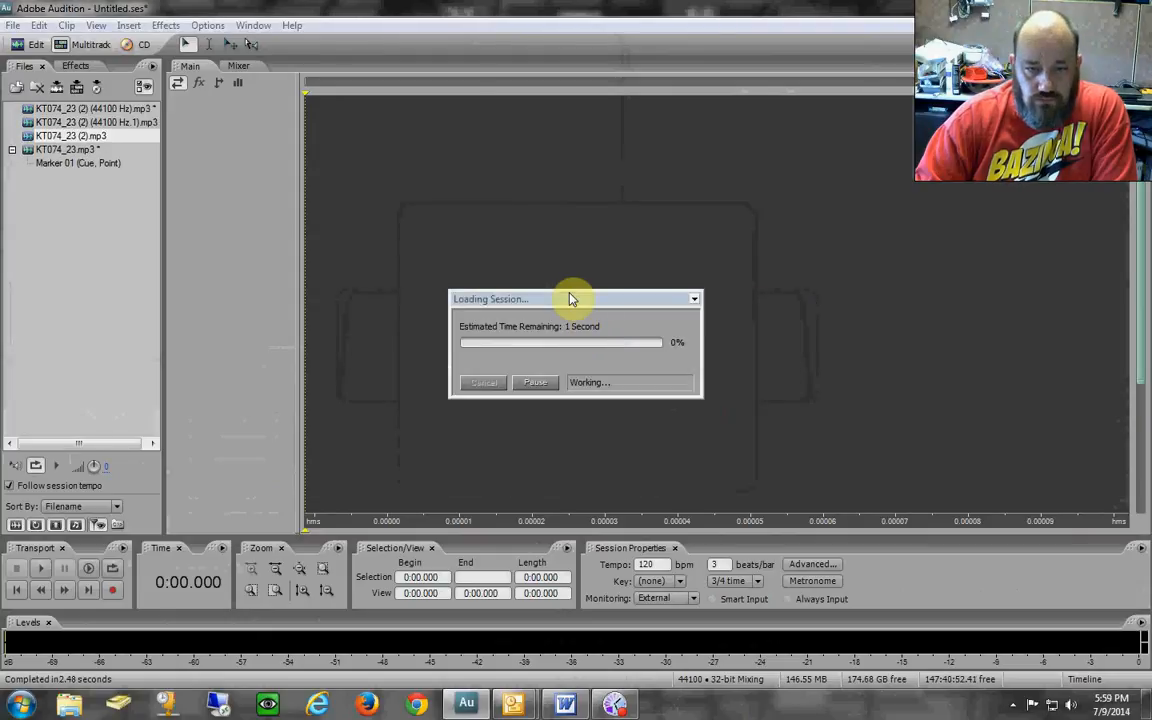
{"action": "left_click", "coordinate": [550, 377]}
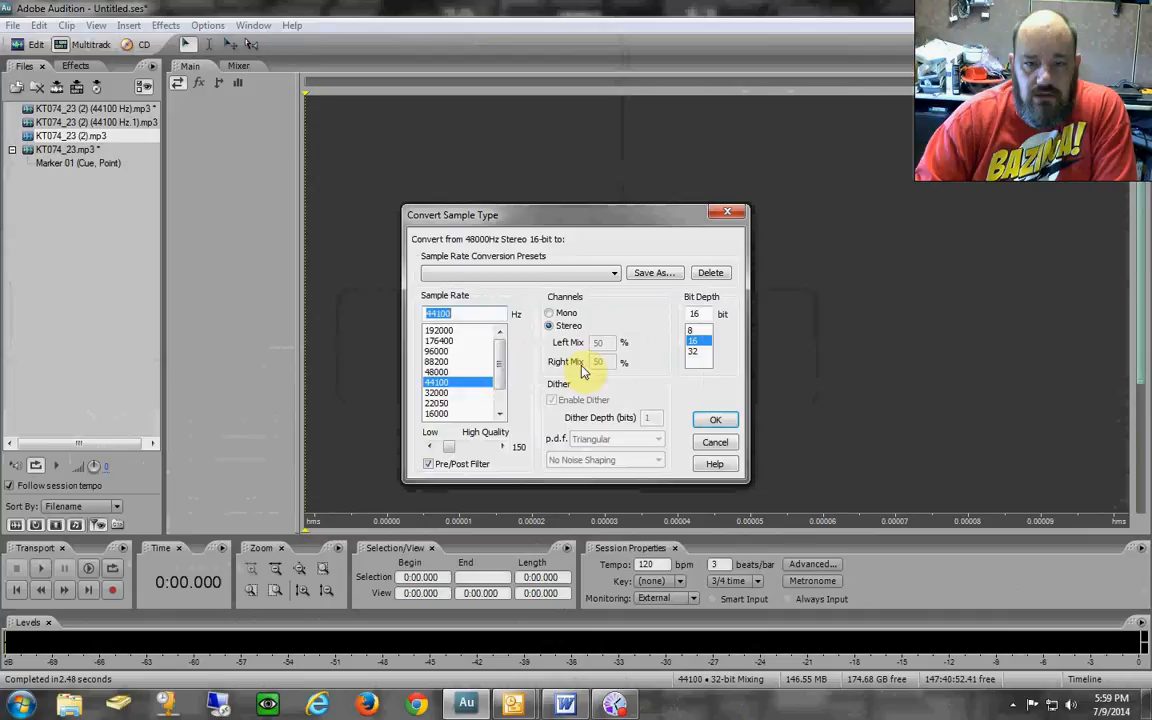
{"action": "left_click", "coordinate": [716, 419]}
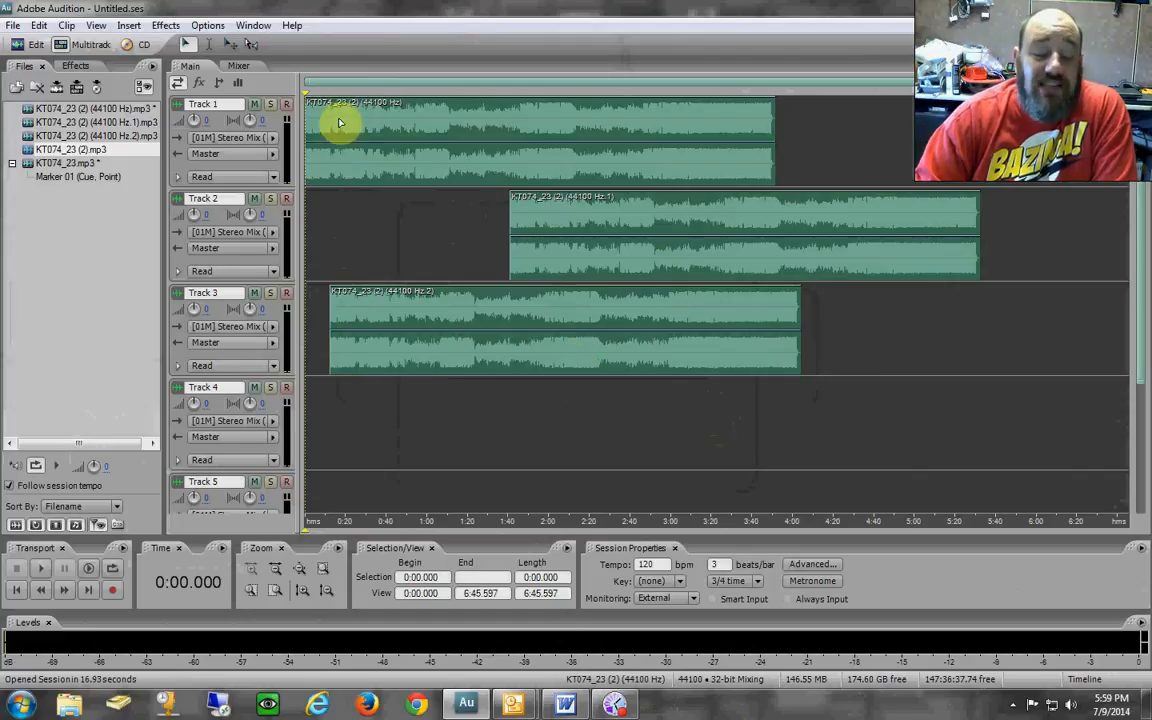
Examine the three 44100 Hz file copies in the file list and the matching clip on Track 1.
{"action": "left_click", "coordinate": [85, 133]}
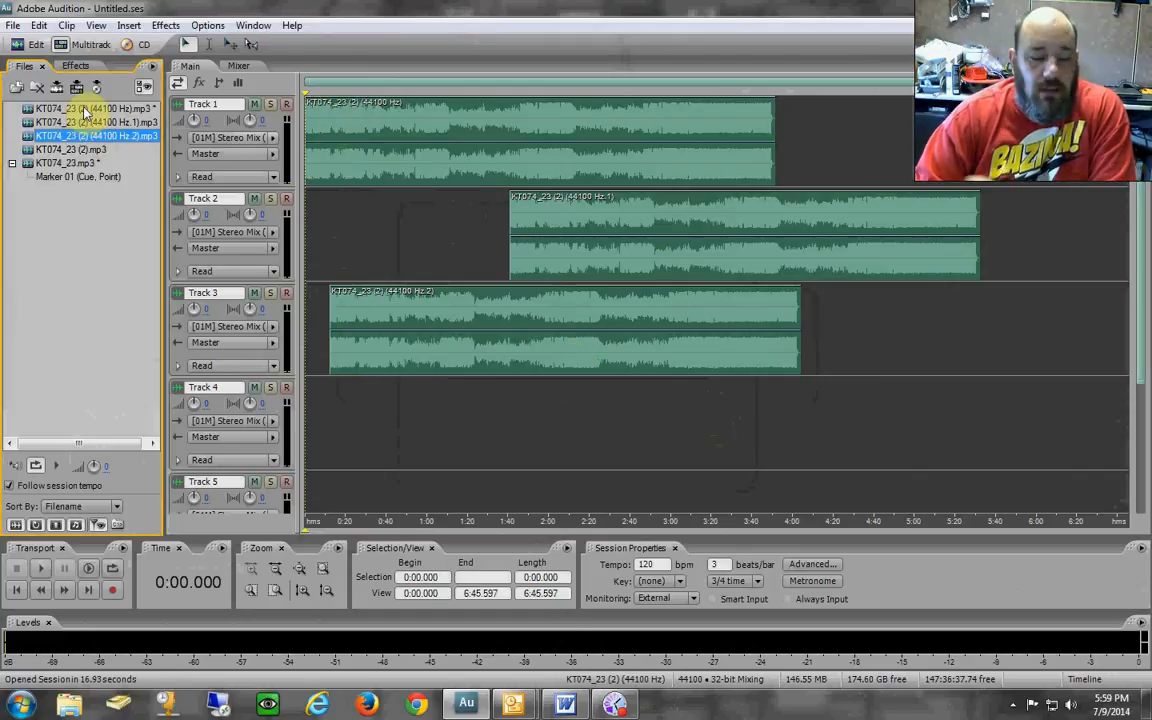
{"action": "left_click", "coordinate": [85, 109], "text": "shift"}
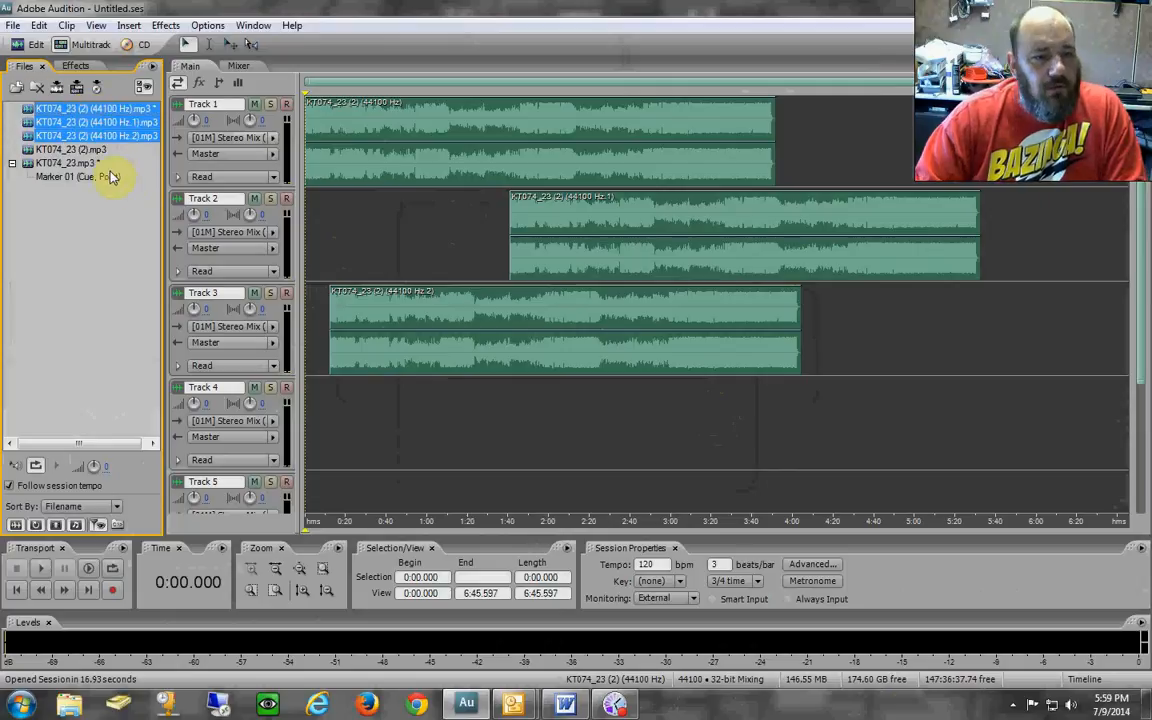
{"action": "left_click", "coordinate": [152, 234]}
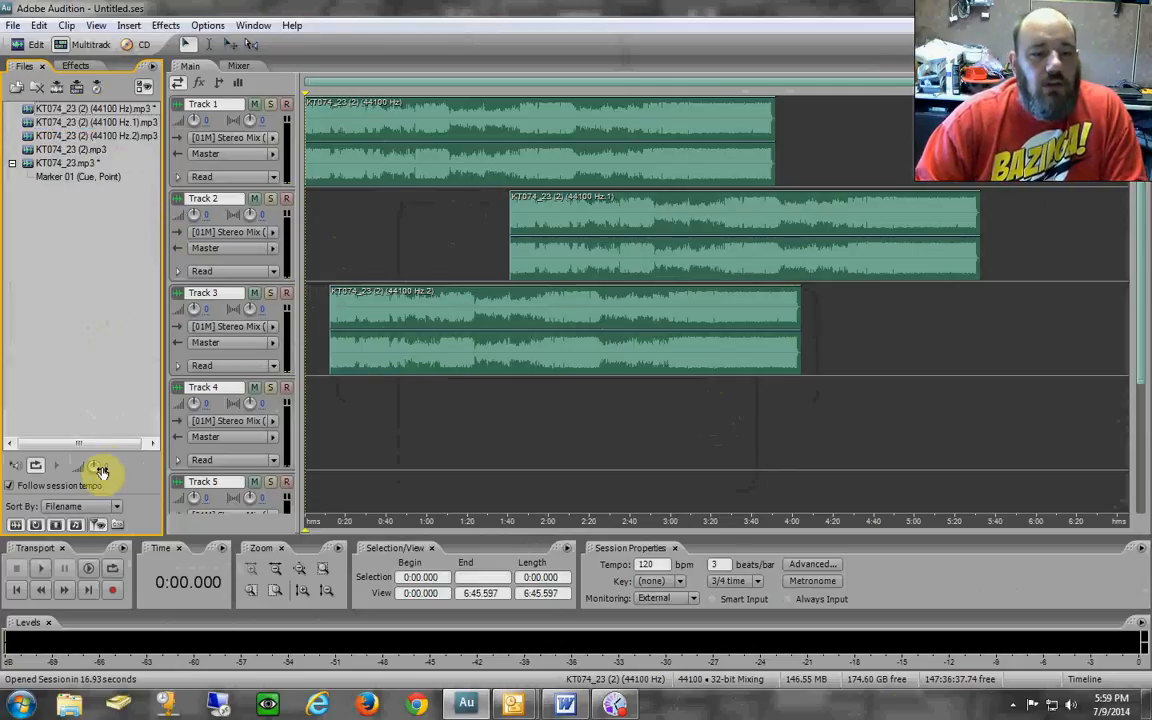
{"action": "left_click", "coordinate": [64, 111]}
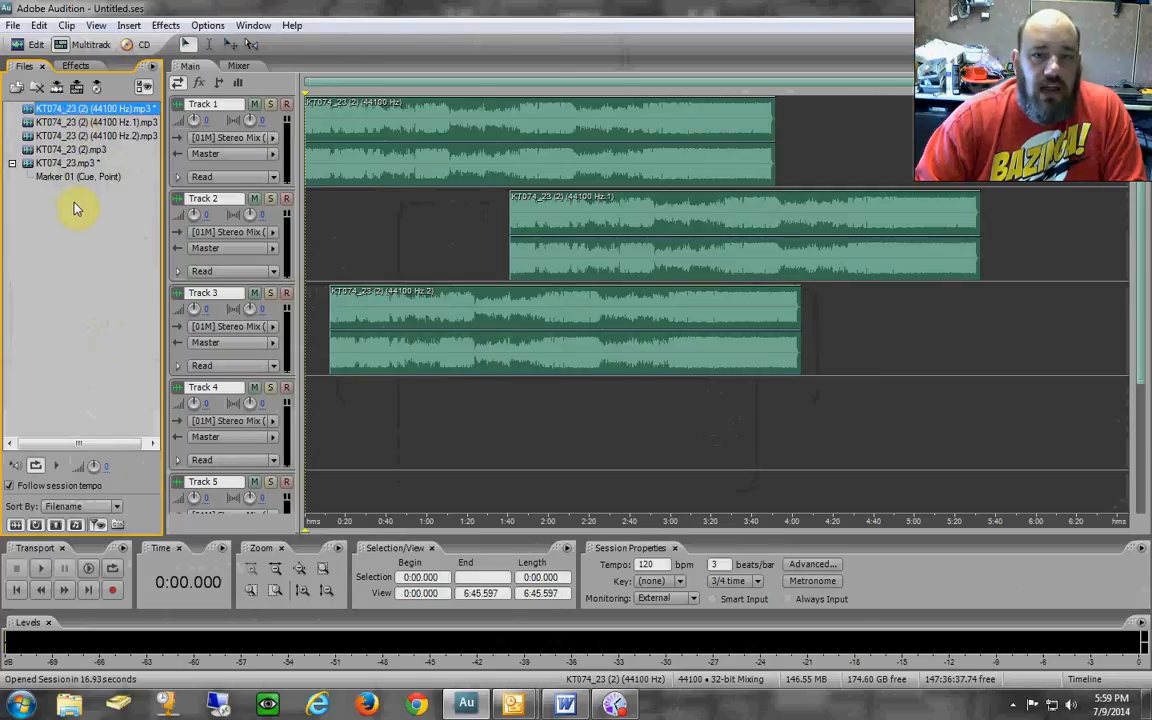
{"action": "left_click", "coordinate": [380, 108]}
{"action": "right_click", "coordinate": [366, 108]}
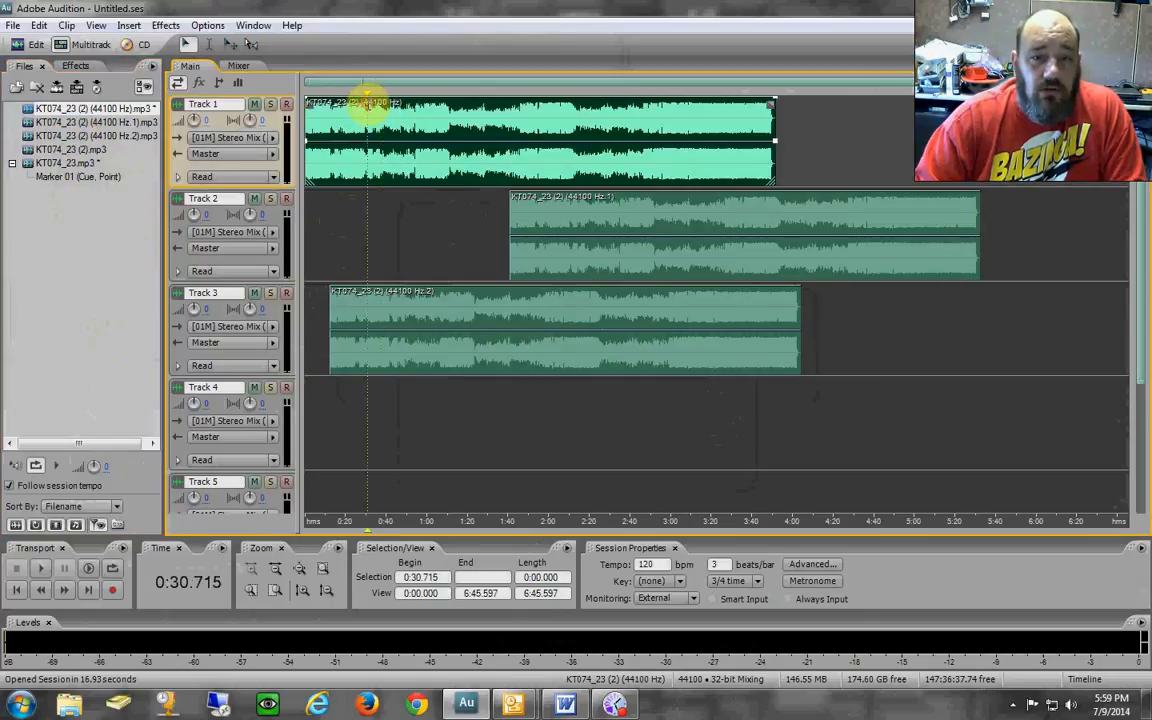
{"action": "left_click", "coordinate": [336, 100]}
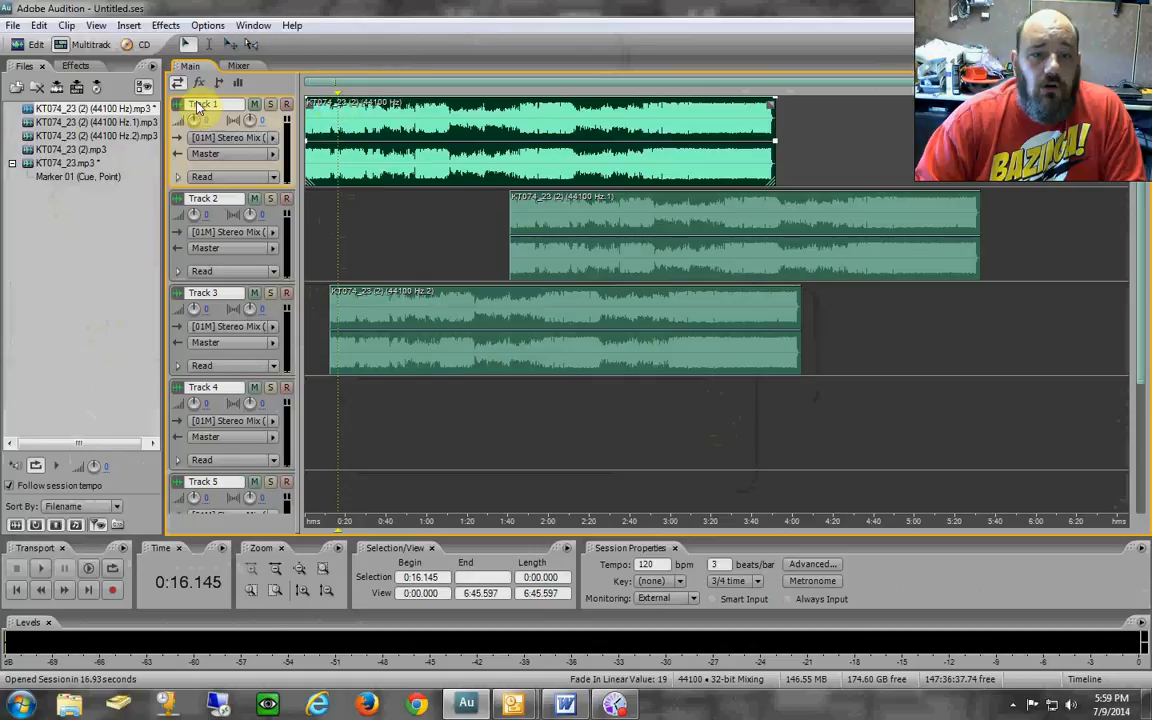
{"action": "left_click", "coordinate": [80, 112]}
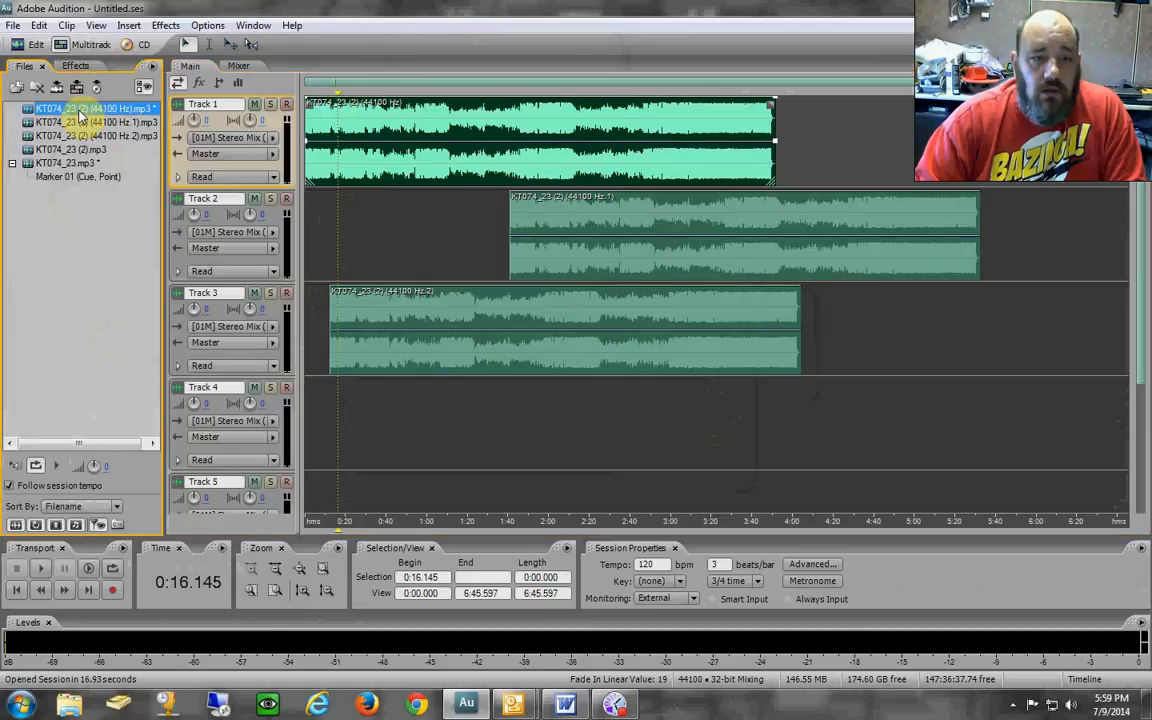
Sort the file list by Recent Access and return it to sorting by Filename.
{"action": "left_click", "coordinate": [114, 507]}
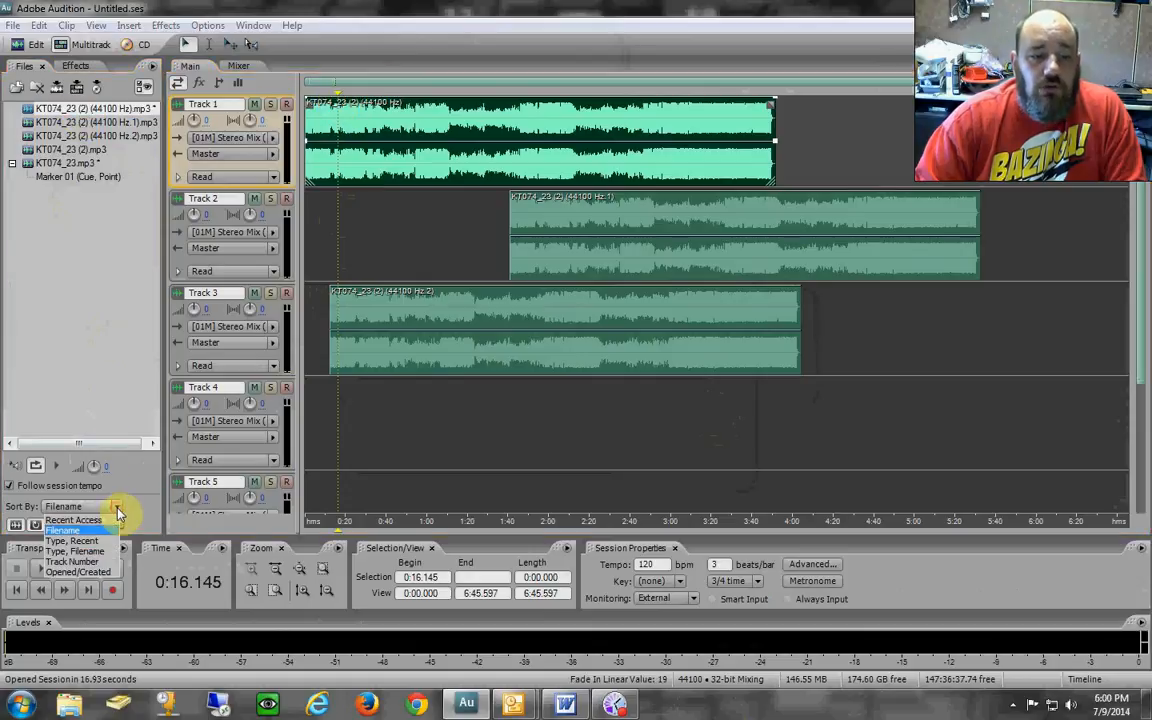
{"action": "left_click", "coordinate": [112, 521]}
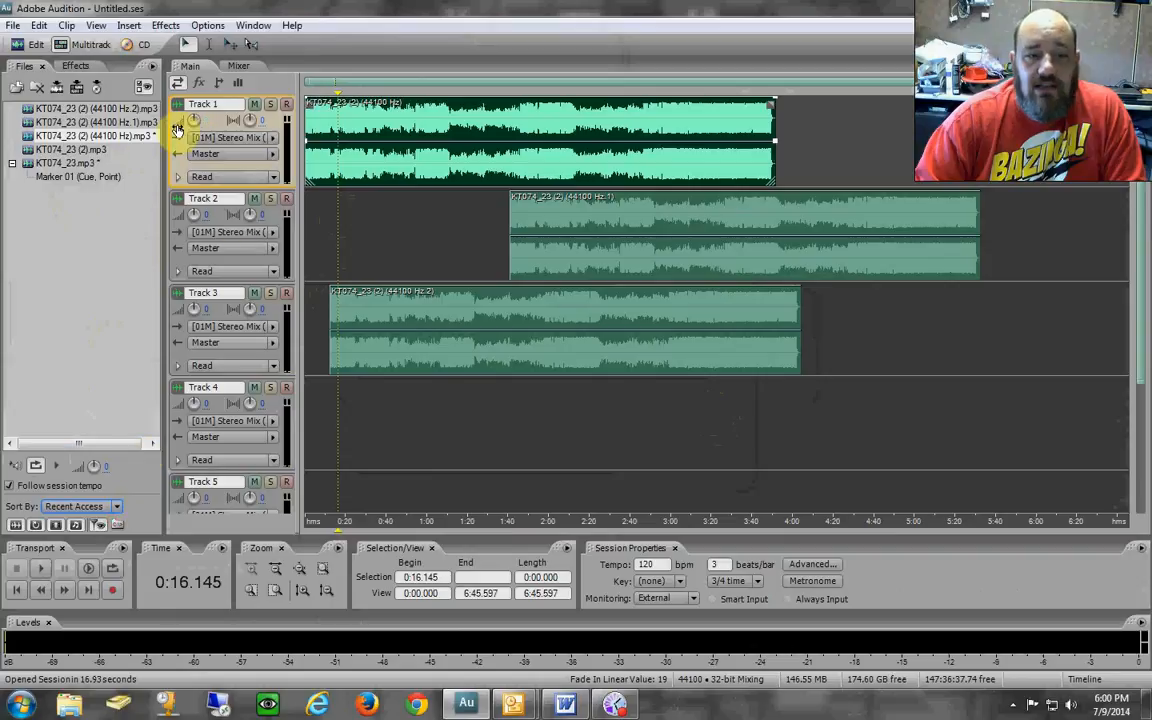
{"action": "left_click", "coordinate": [119, 507]}
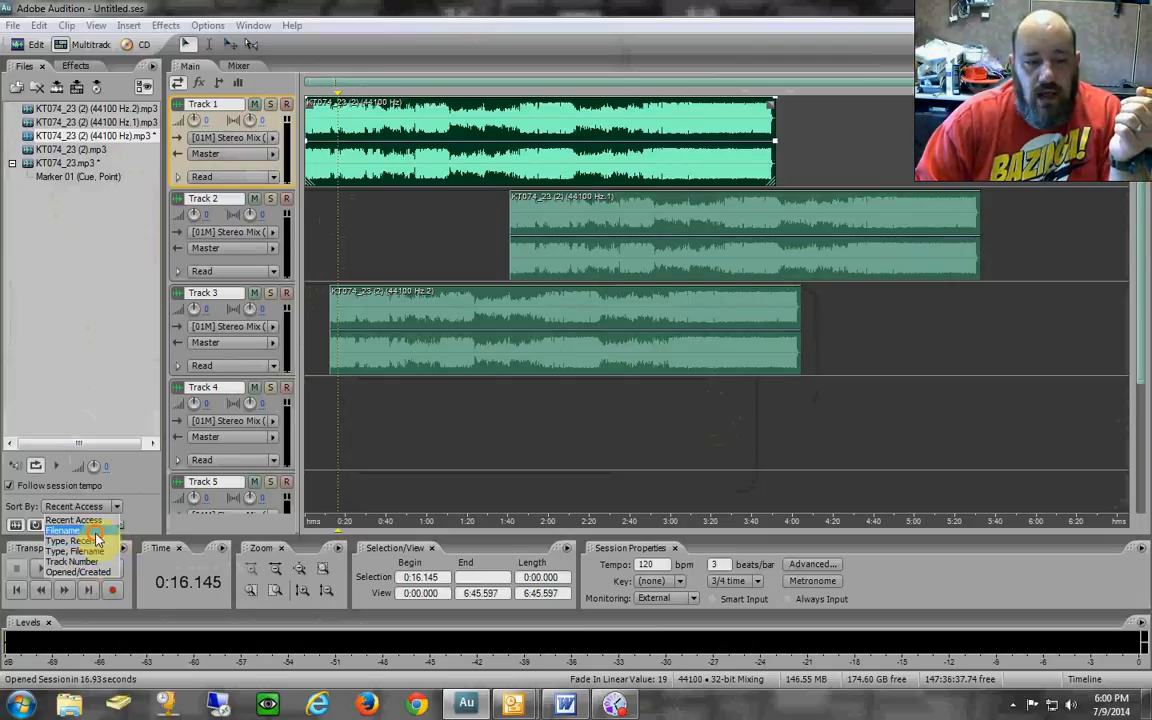
{"action": "left_click", "coordinate": [88, 530]}
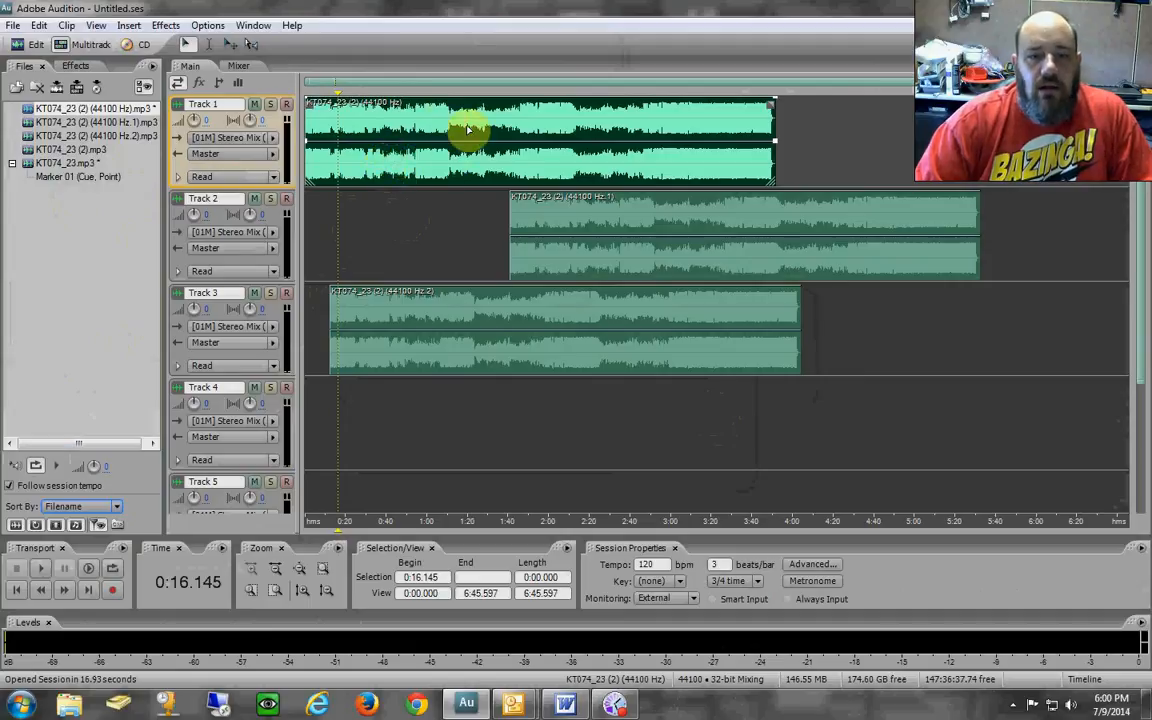
Examine the three session clips at different zoom levels, along with the clip envelope and edge-dragging view options.
{"action": "scroll", "coordinate": [477, 80], "scroll_direction": "up", "scroll_amount": 1}
{"action": "scroll", "coordinate": [477, 80], "scroll_direction": "up", "scroll_amount": 1}
{"action": "scroll", "coordinate": [477, 82], "scroll_direction": "down", "scroll_amount": 3}
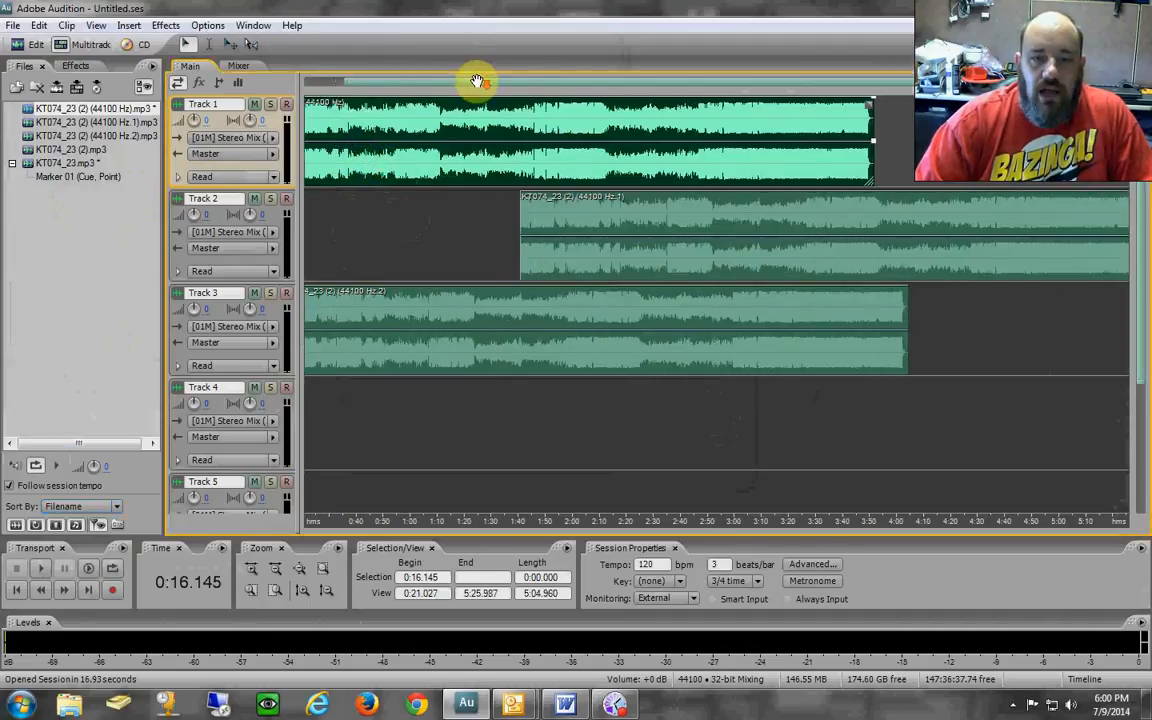
{"action": "scroll", "coordinate": [1140, 237], "scroll_direction": "up", "scroll_amount": 2}
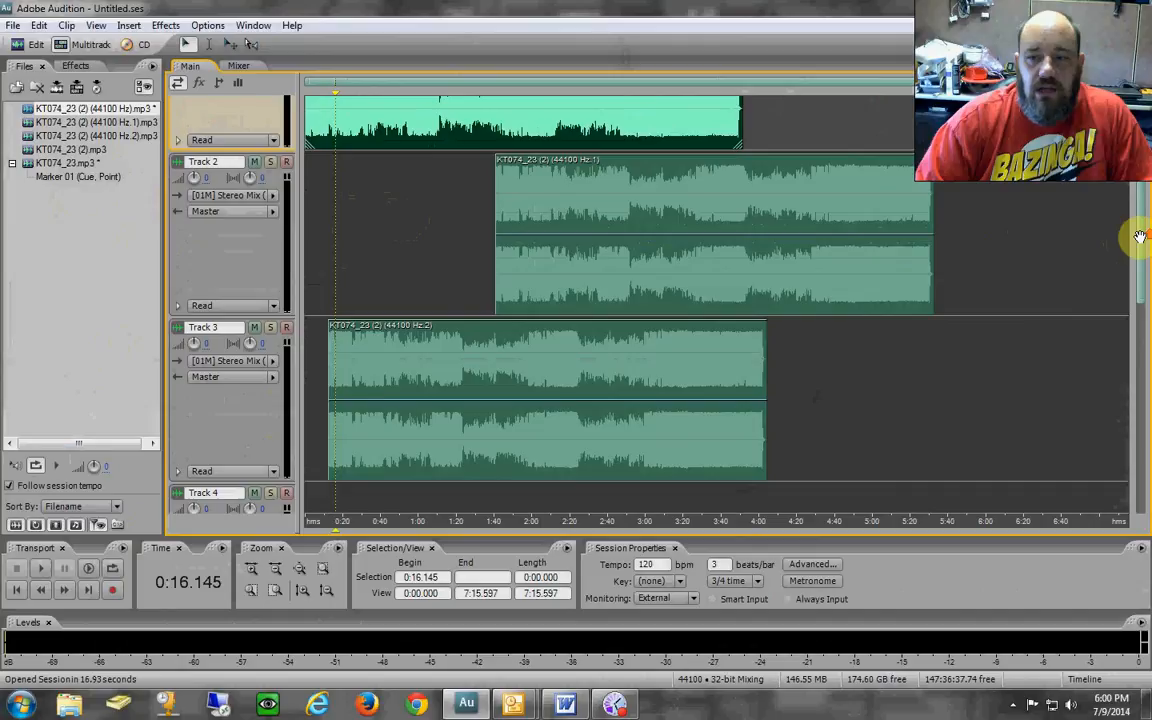
{"action": "scroll", "coordinate": [1140, 234], "scroll_direction": "up", "scroll_amount": 2}
{"action": "scroll", "coordinate": [504, 83], "scroll_direction": "up", "scroll_amount": 3}
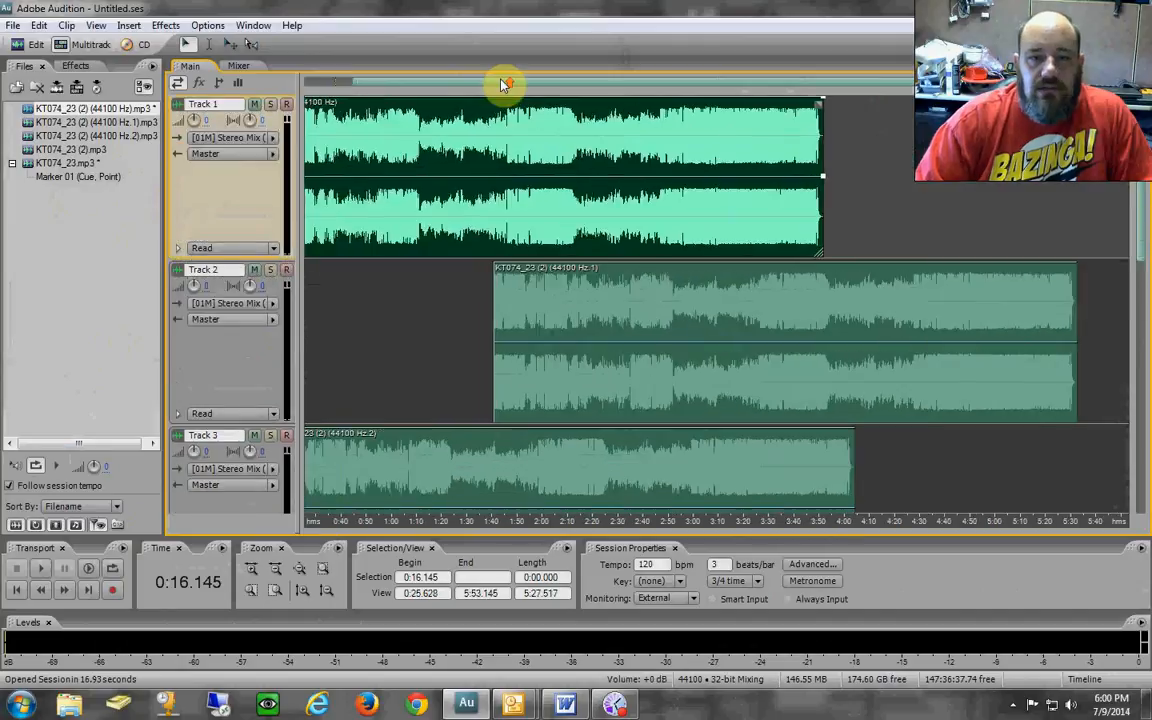
{"action": "left_click_drag", "start_coordinate": [504, 83], "coordinate": [380, 95]}
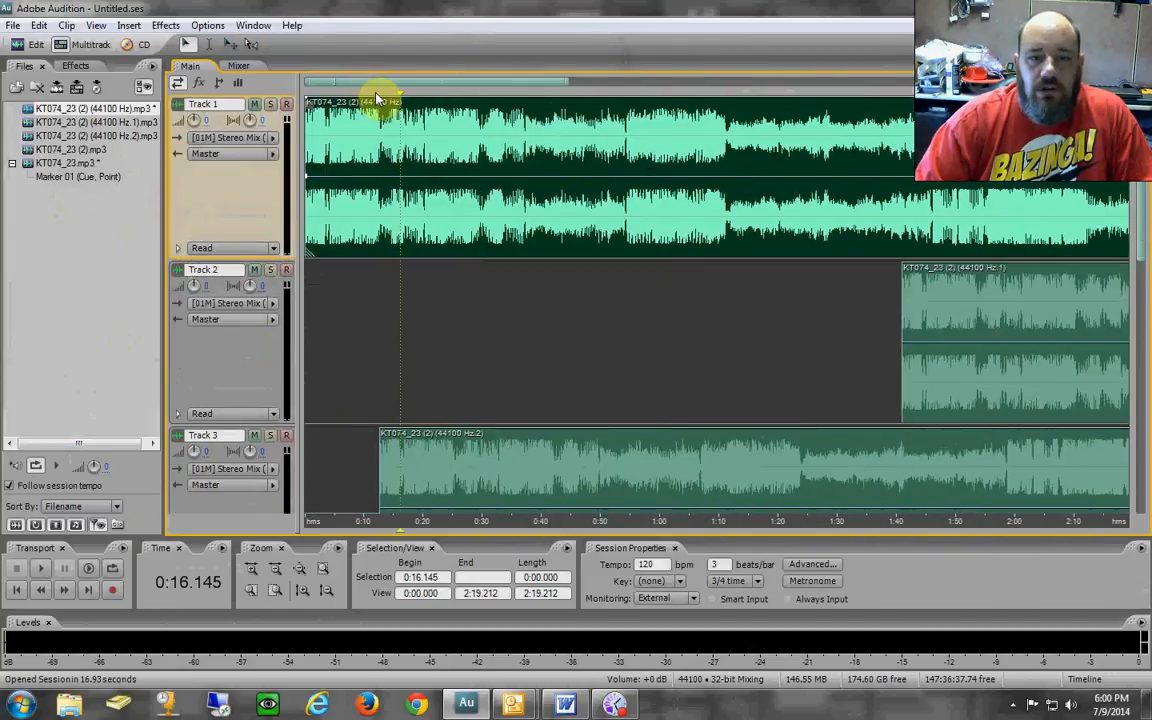
{"action": "left_click", "coordinate": [205, 26]}
{"action": "mouse_move", "coordinate": [228, 44]}
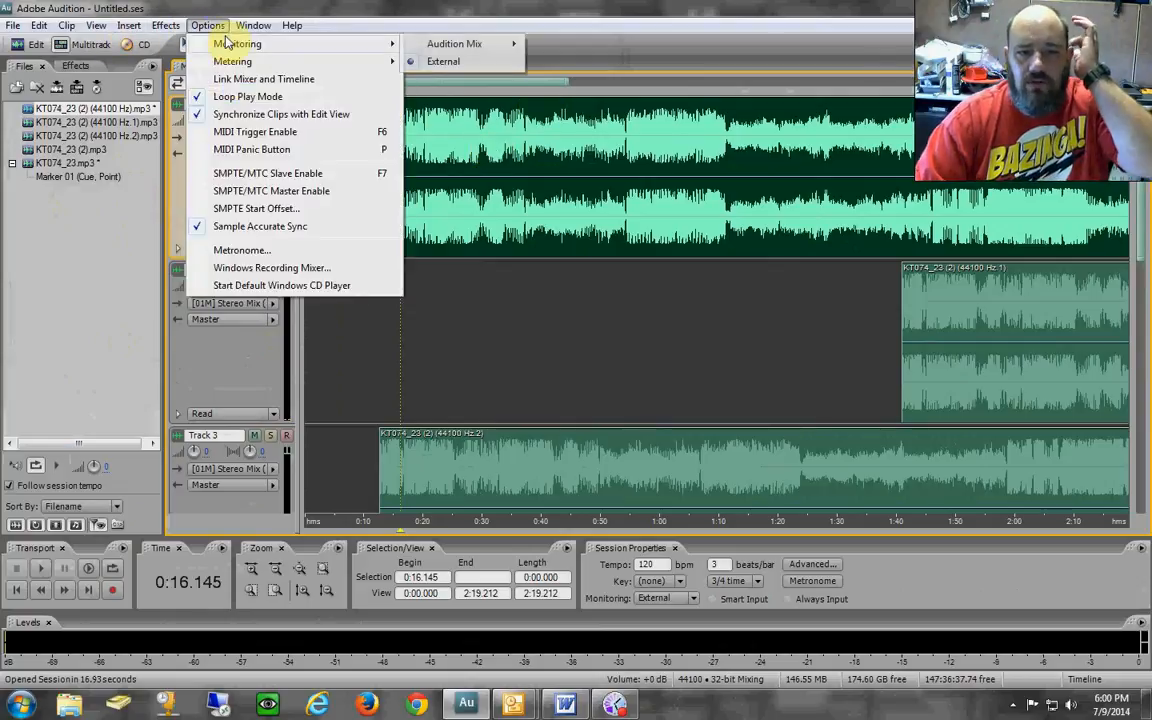
{"action": "mouse_move", "coordinate": [150, 26]}
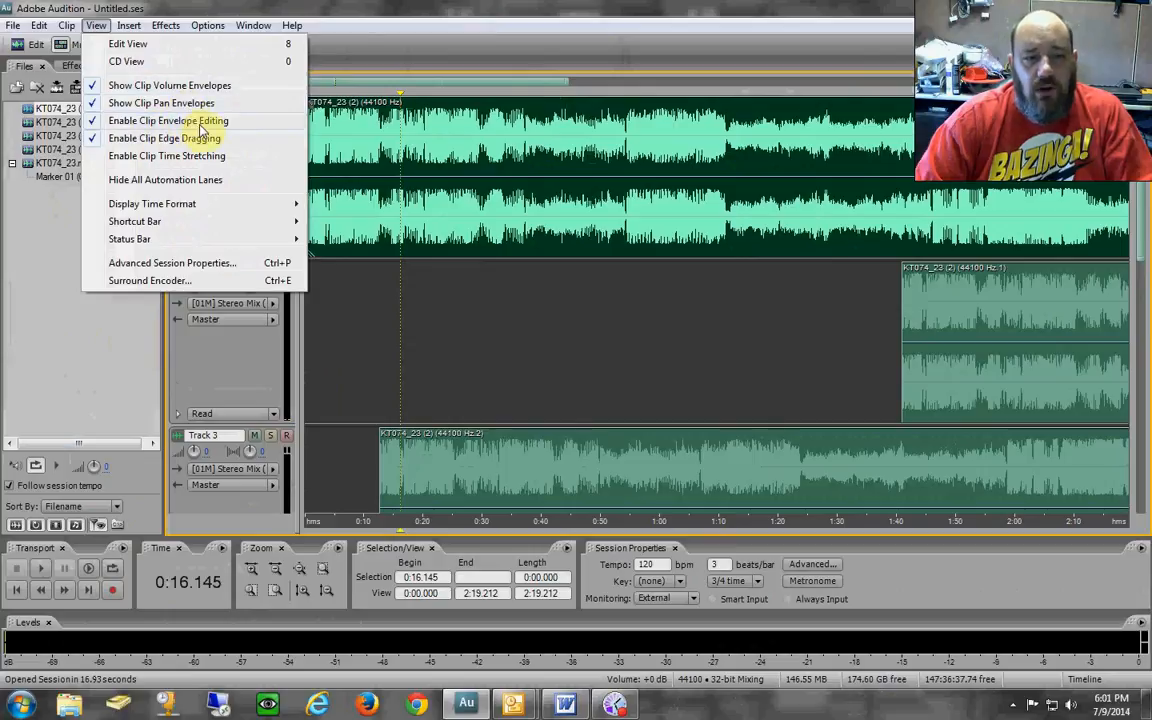
{"action": "left_click", "coordinate": [536, 168]}
Trim the end of the Track 1 clip back to about 2:50 on the timeline.
{"action": "left_click_drag", "start_coordinate": [551, 84], "coordinate": [841, 85]}
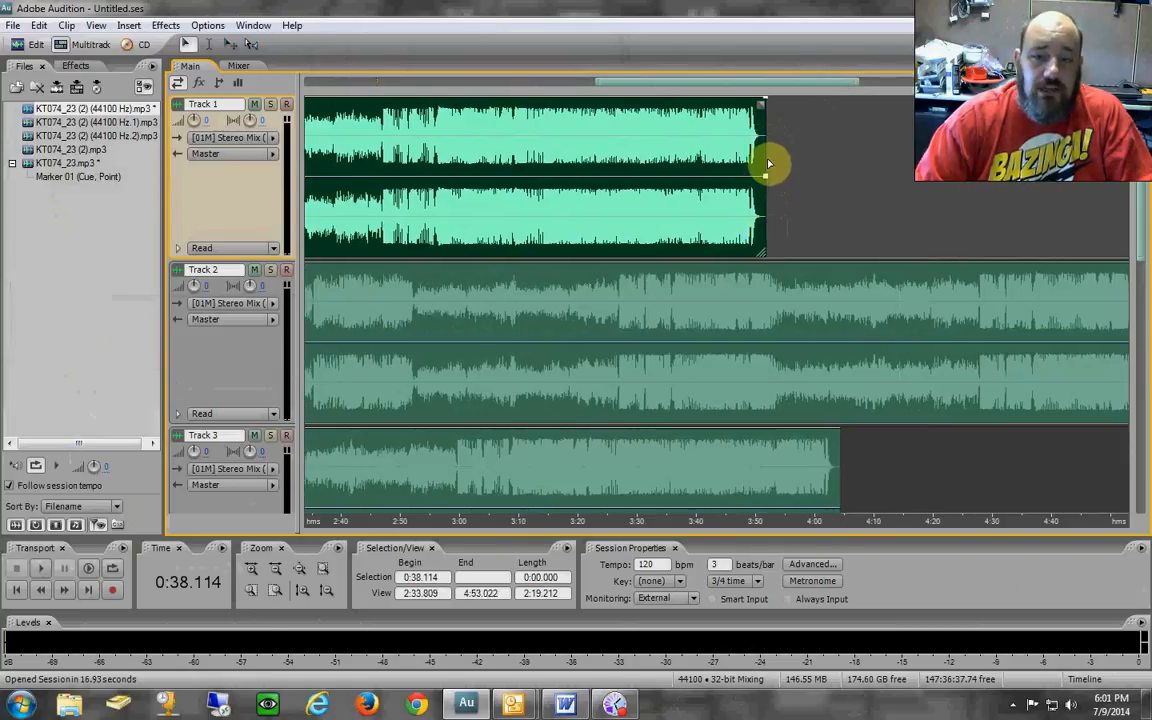
{"action": "left_click_drag", "start_coordinate": [764, 149], "coordinate": [400, 154]}
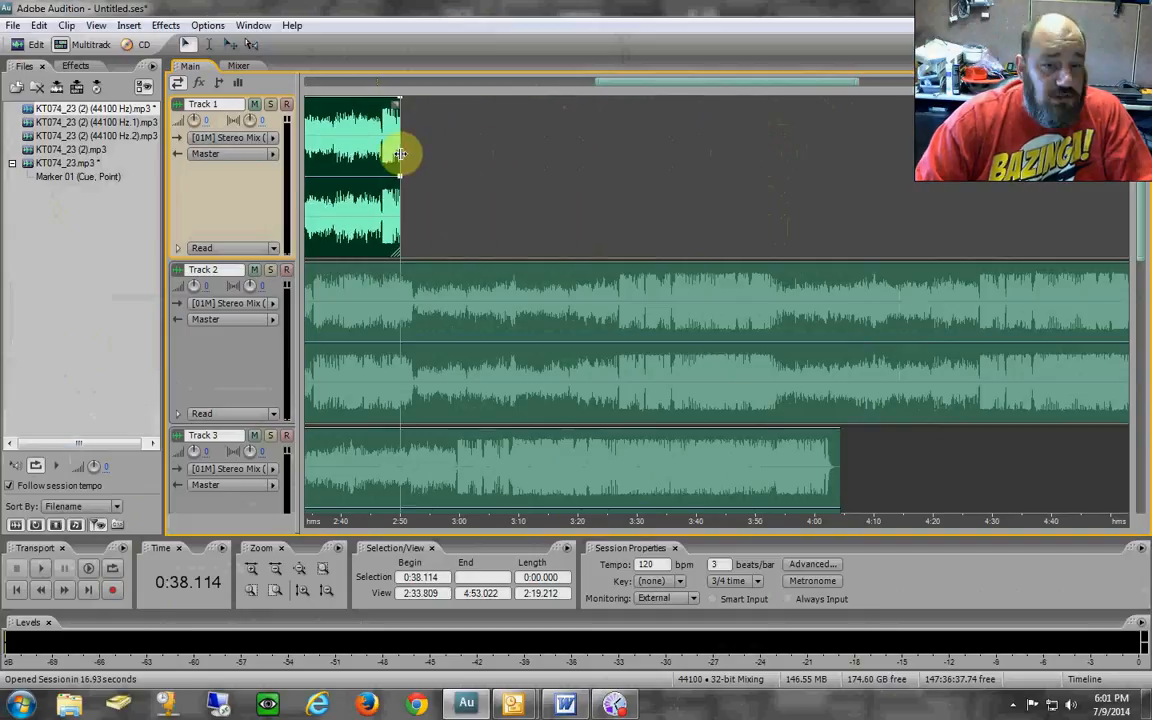
Delete the clips on Track 2 and Track 3.
{"action": "left_click", "coordinate": [479, 355]}
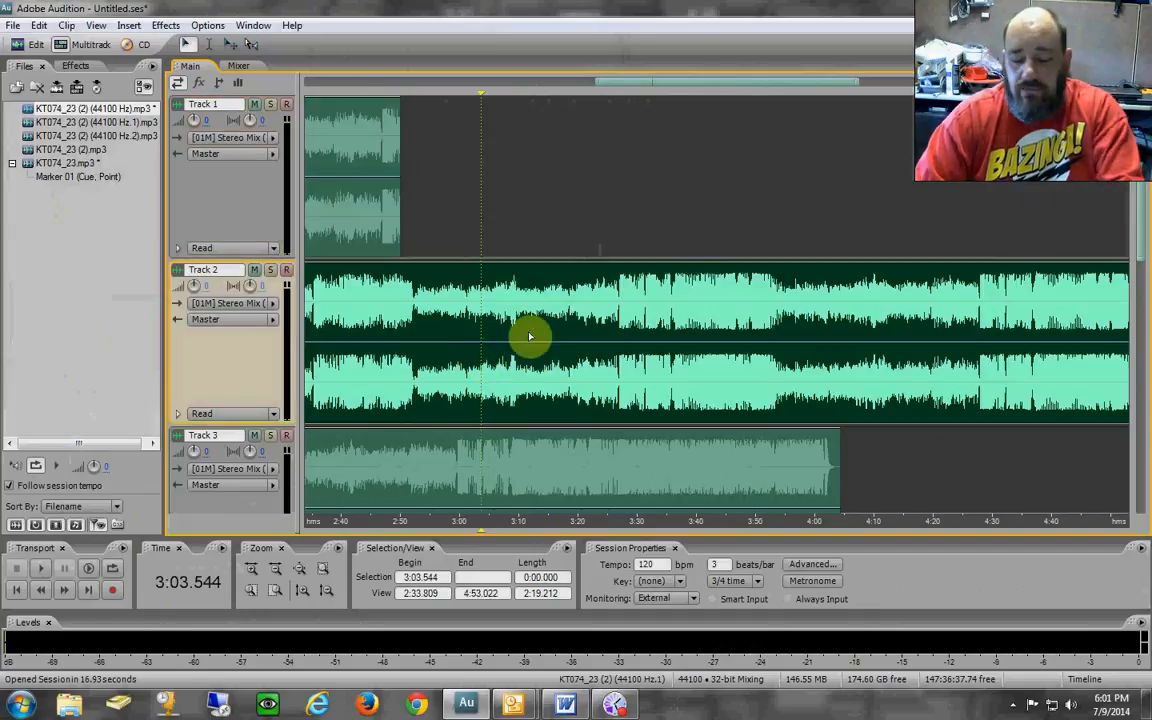
{"action": "key", "text": "Delete"}
{"action": "left_click", "coordinate": [502, 450]}
{"action": "key", "text": "Delete"}
View the Track 1 clip's complete source waveform in Edit View, and return to the multitrack session.
{"action": "left_click_drag", "start_coordinate": [610, 82], "coordinate": [419, 80]}
{"action": "left_click_drag", "start_coordinate": [519, 80], "coordinate": [643, 82]}
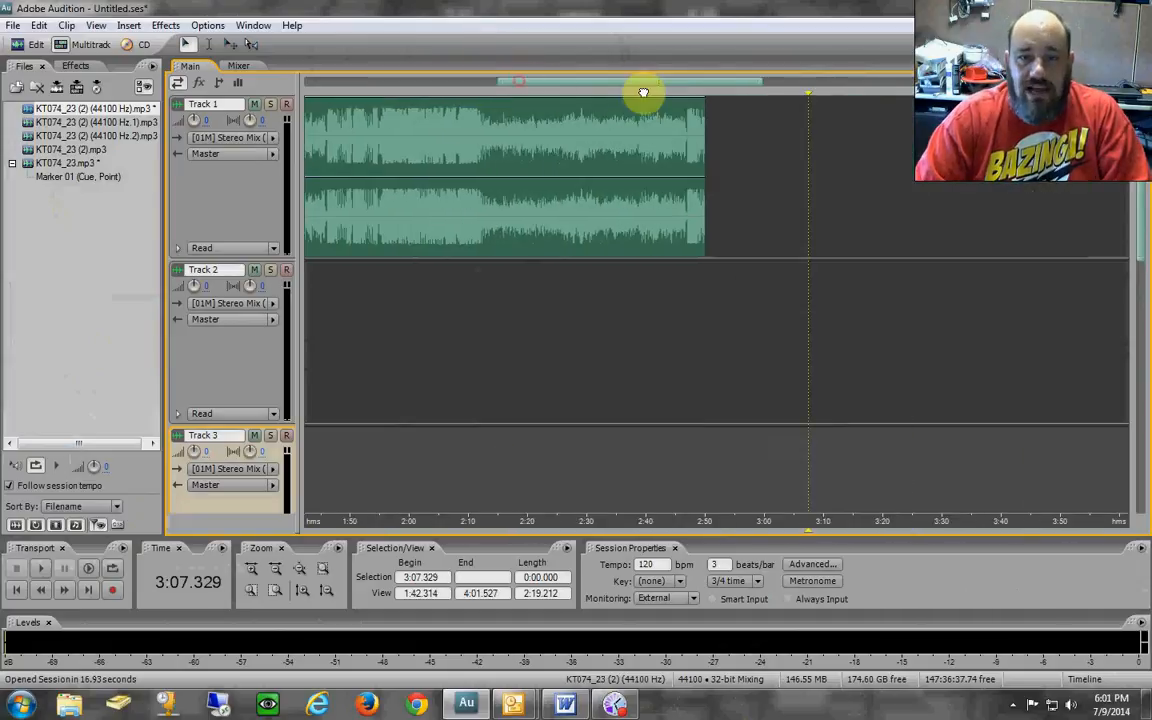
{"action": "left_click", "coordinate": [660, 150]}
{"action": "double_click", "coordinate": [660, 150]}
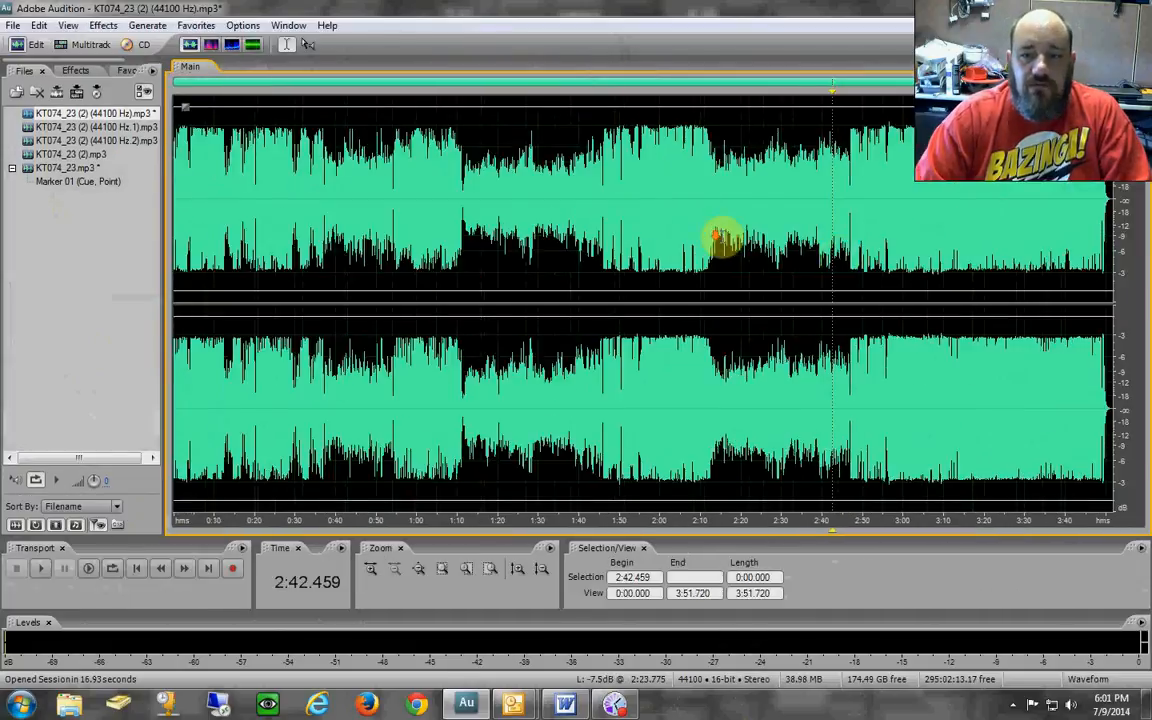
{"action": "left_click", "coordinate": [90, 44]}
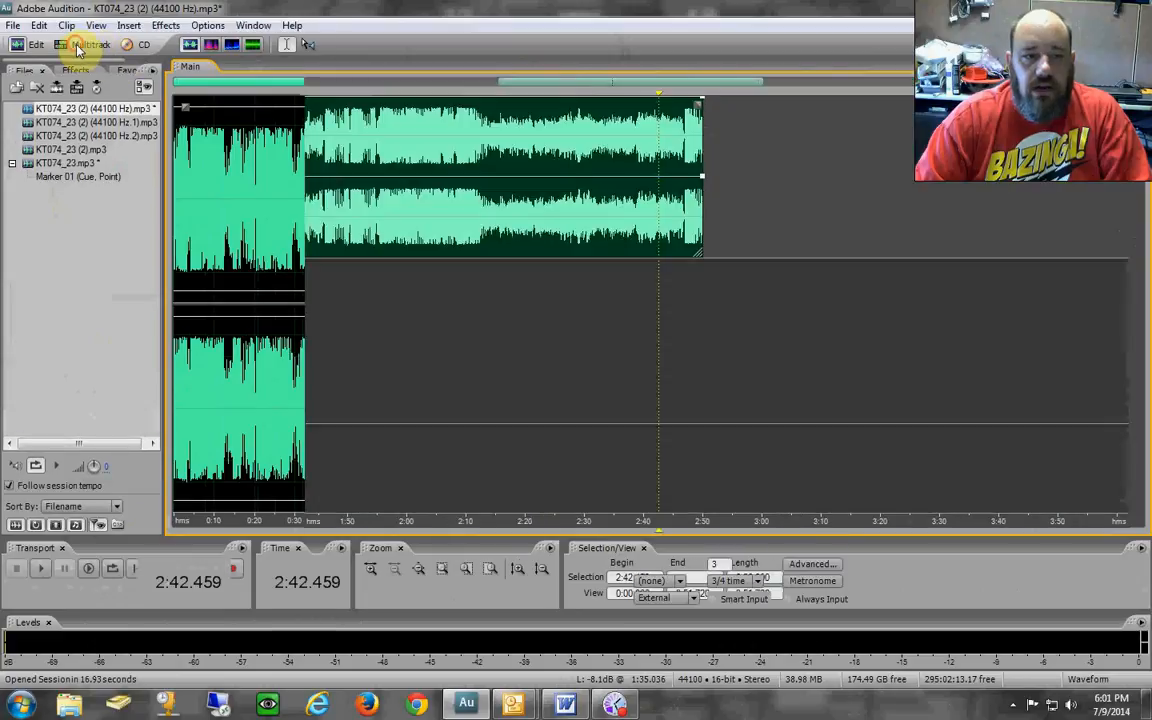
Extend the trimmed end of the Track 1 clip to about 3:06.
{"action": "left_click_drag", "start_coordinate": [702, 146], "coordinate": [796, 159]}
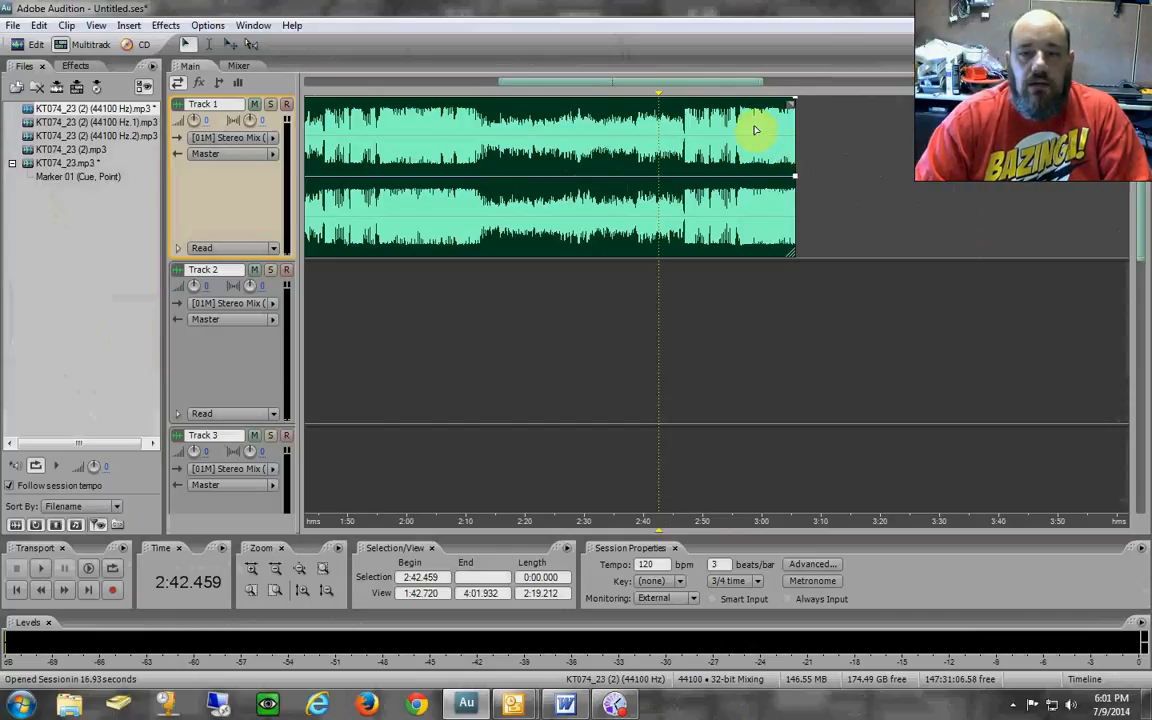
{"action": "left_click", "coordinate": [136, 26]}
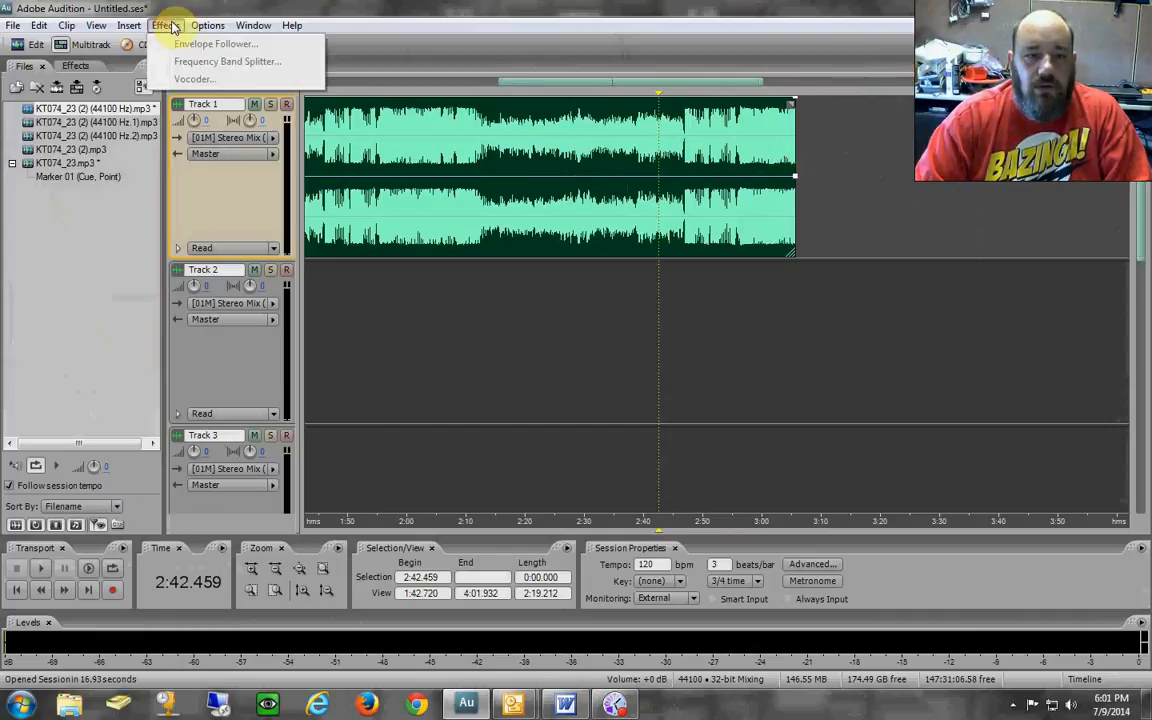
{"action": "mouse_move", "coordinate": [95, 25]}
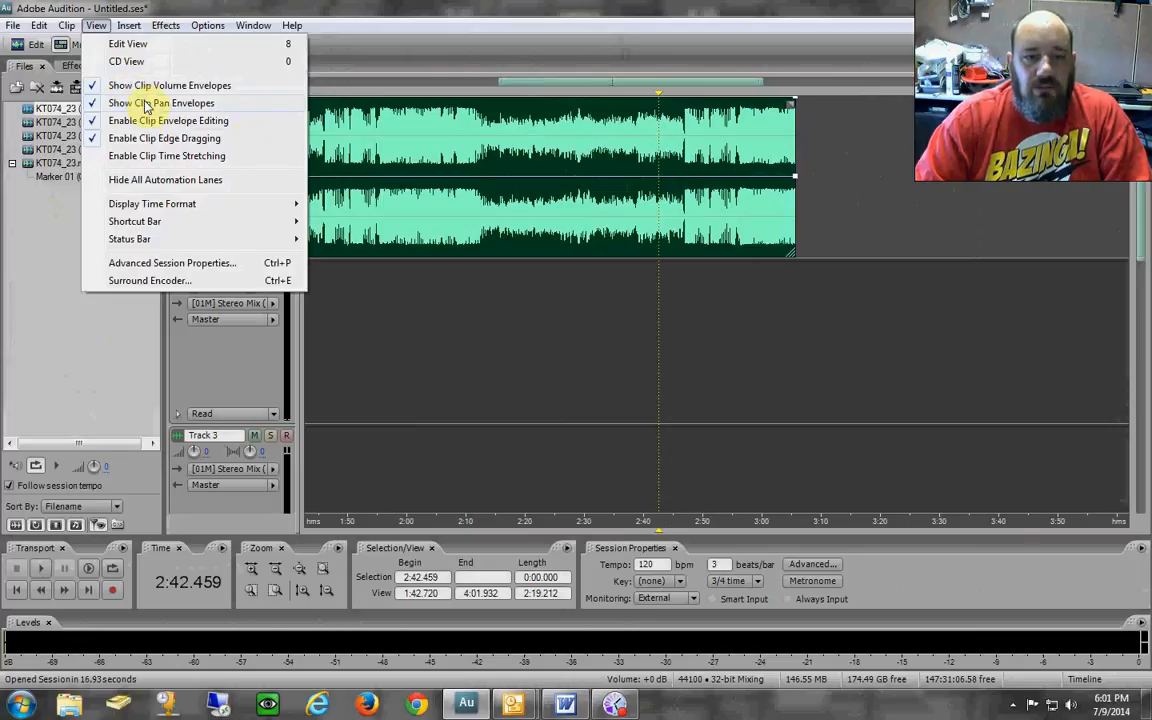
{"action": "left_click", "coordinate": [594, 293]}
Shape a dip in the Track 1 clip's volume envelope that falls to the minimum between about 0:39 and 0:47.
{"action": "left_click_drag", "start_coordinate": [600, 84], "coordinate": [360, 93]}
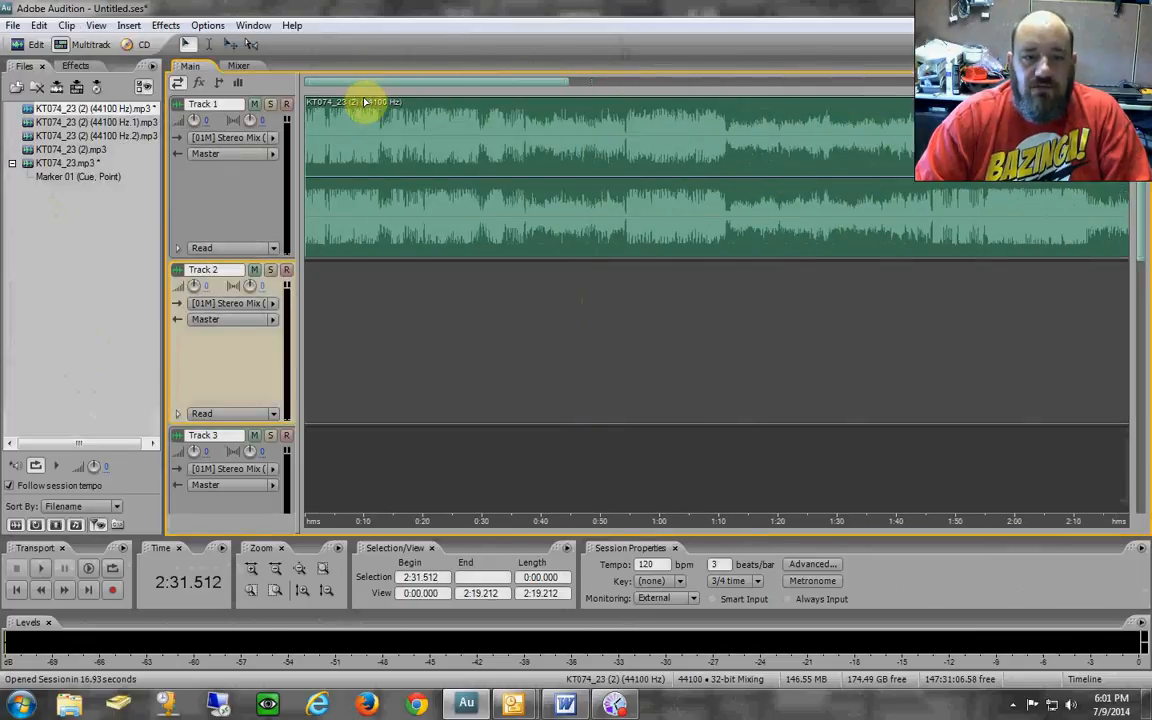
{"action": "left_click", "coordinate": [481, 129]}
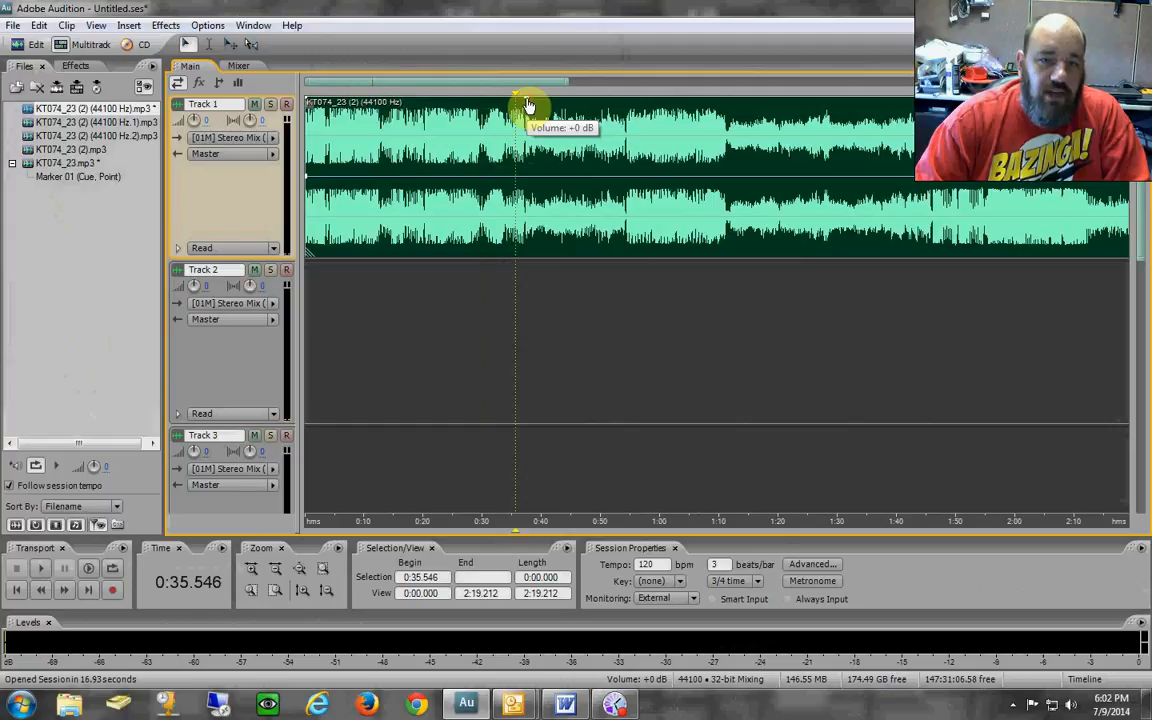
{"action": "left_click_drag", "start_coordinate": [528, 106], "coordinate": [612, 99]}
{"action": "left_click", "coordinate": [587, 254]}
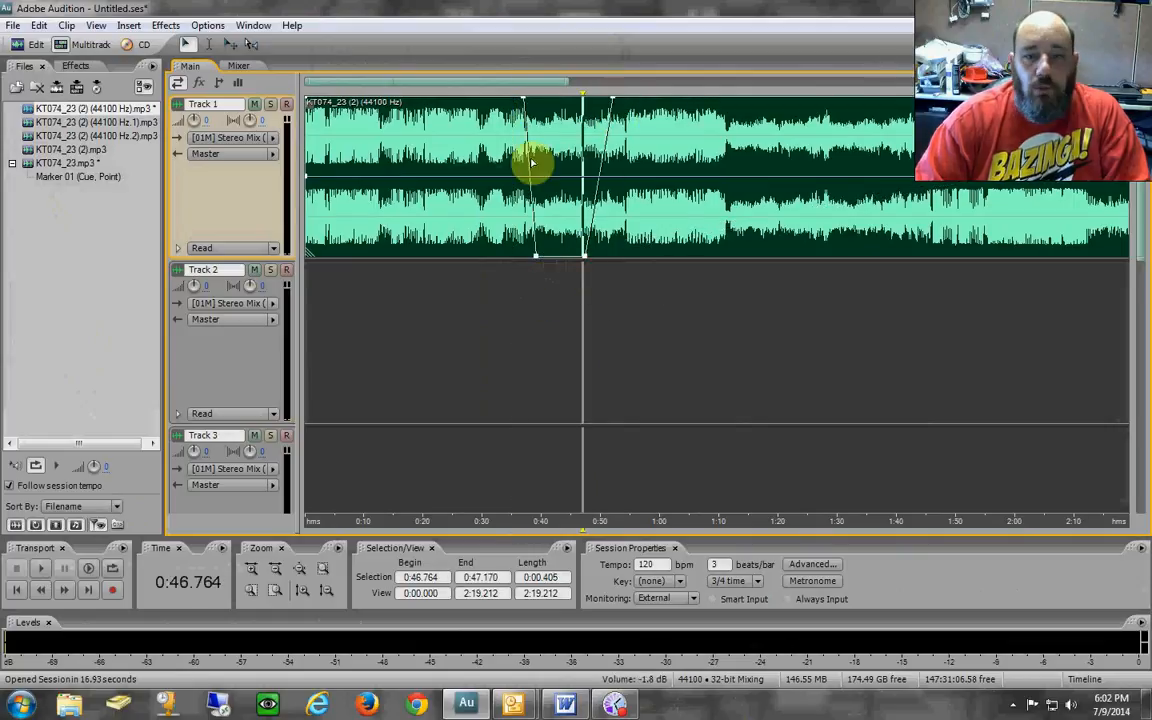
Play the Track 1 clip from about 0:31 into the volume dip, and stop playback.
{"action": "left_click", "coordinate": [437, 158]}
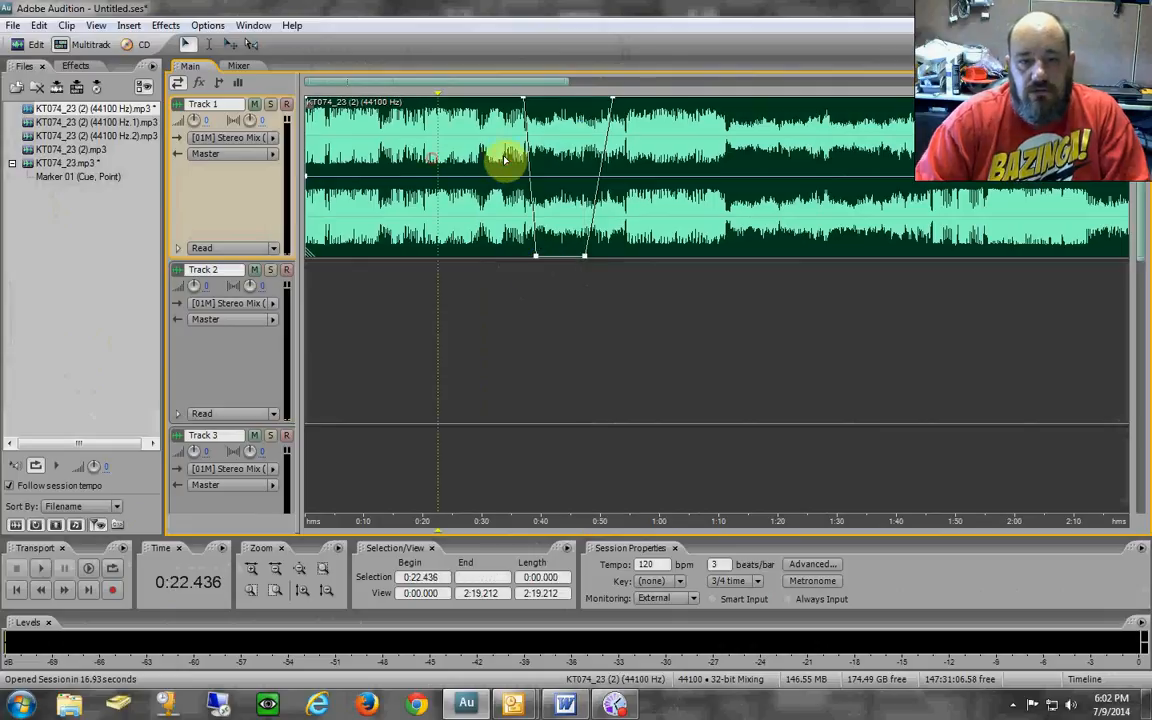
{"action": "left_click", "coordinate": [505, 158]}
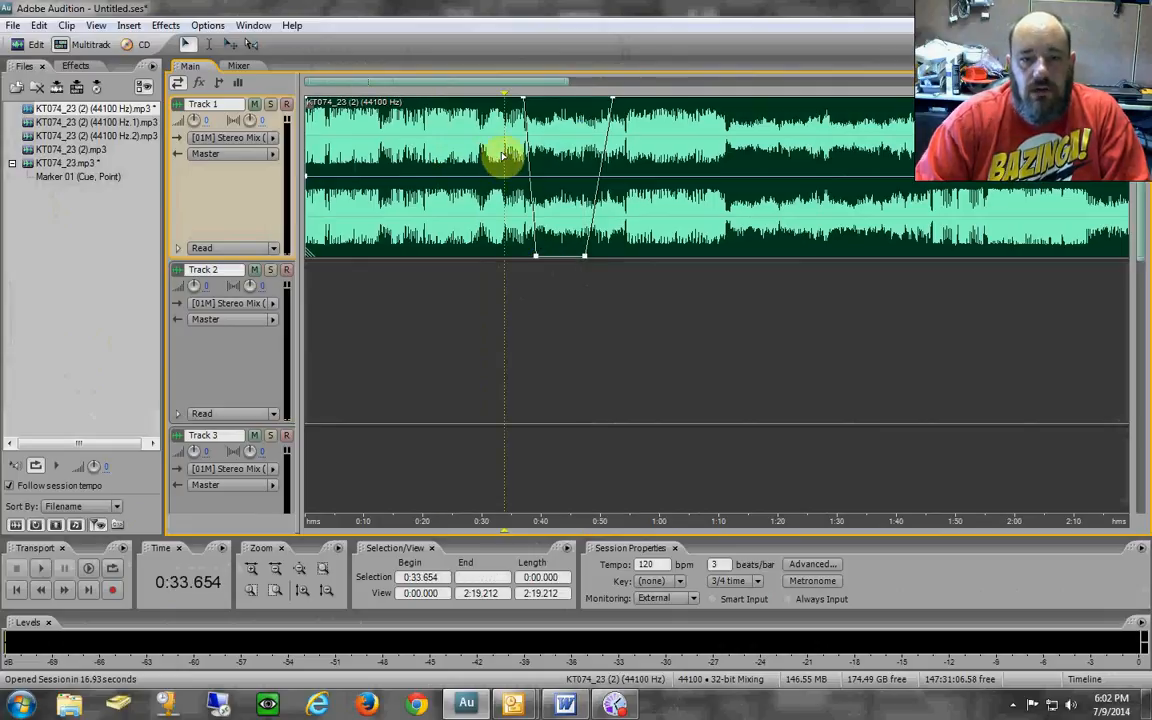
{"action": "key", "text": "space"}
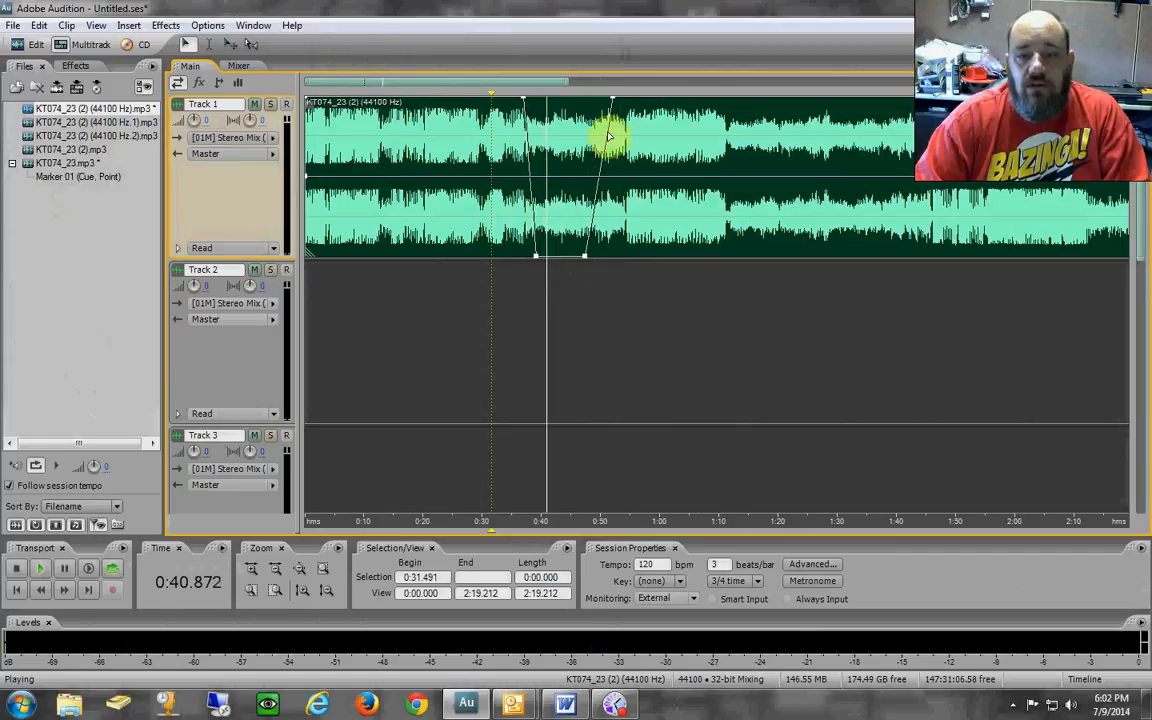
{"action": "key", "text": "space"}
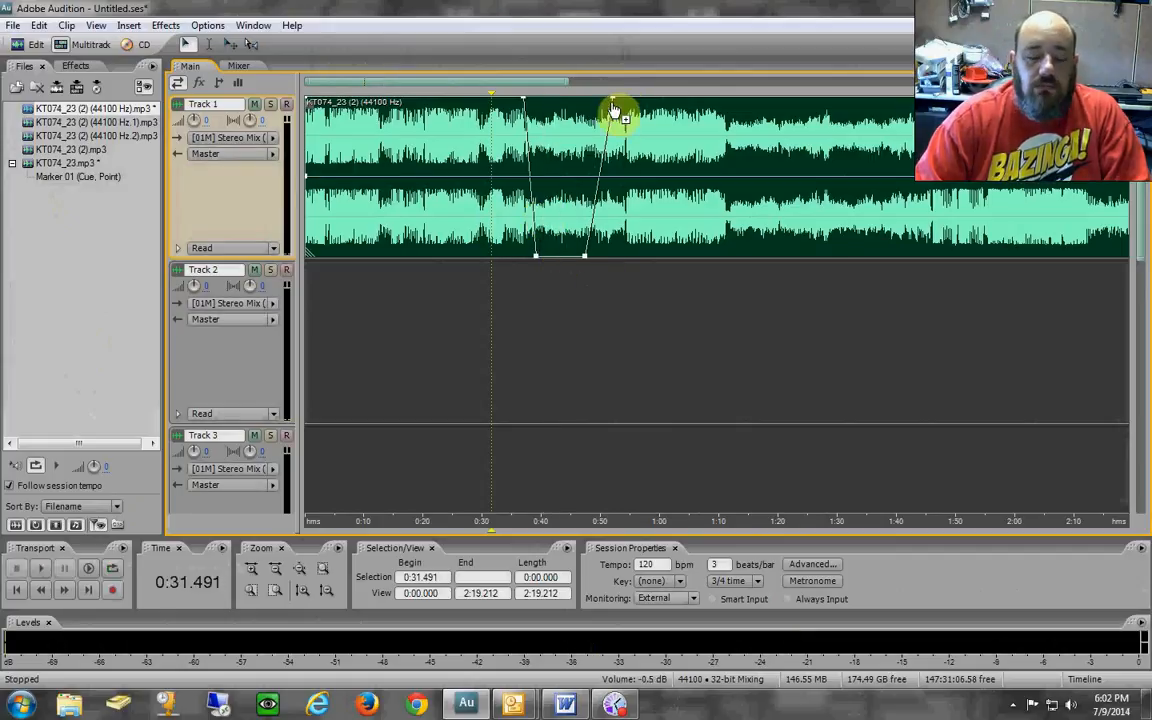
Check the Track 1 clip's options, including Clip Envelopes, at the volume envelope point near 0:47.
{"action": "right_click", "coordinate": [589, 260]}
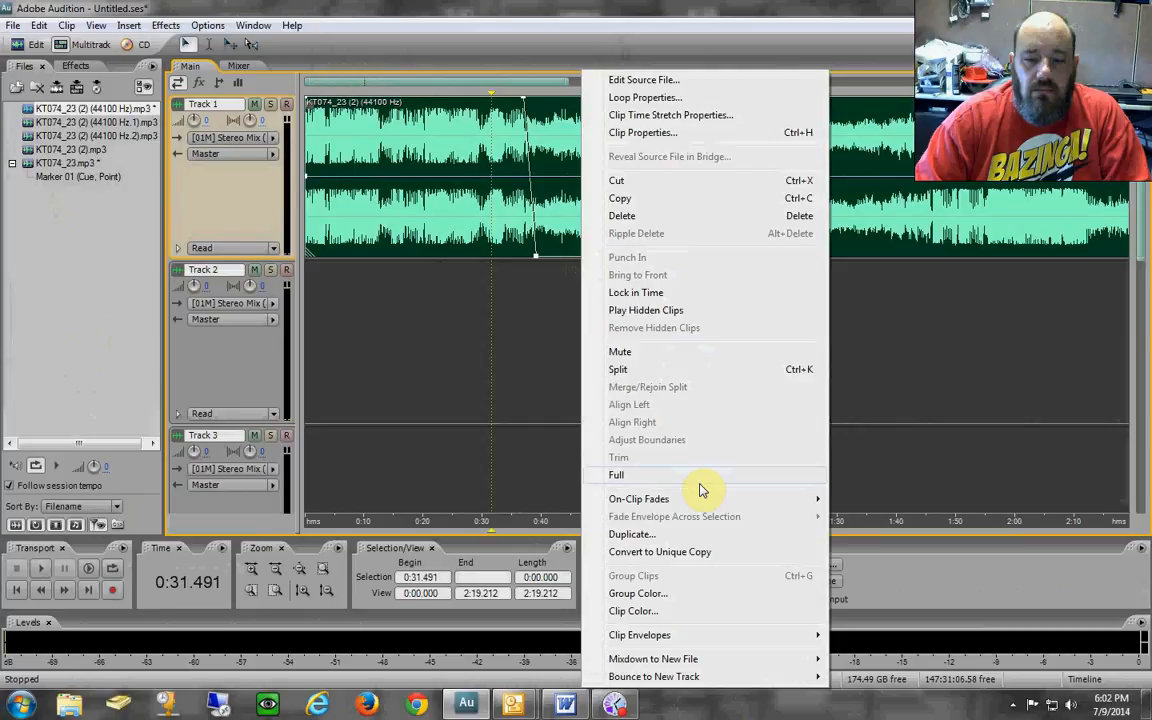
{"action": "mouse_move", "coordinate": [645, 638]}
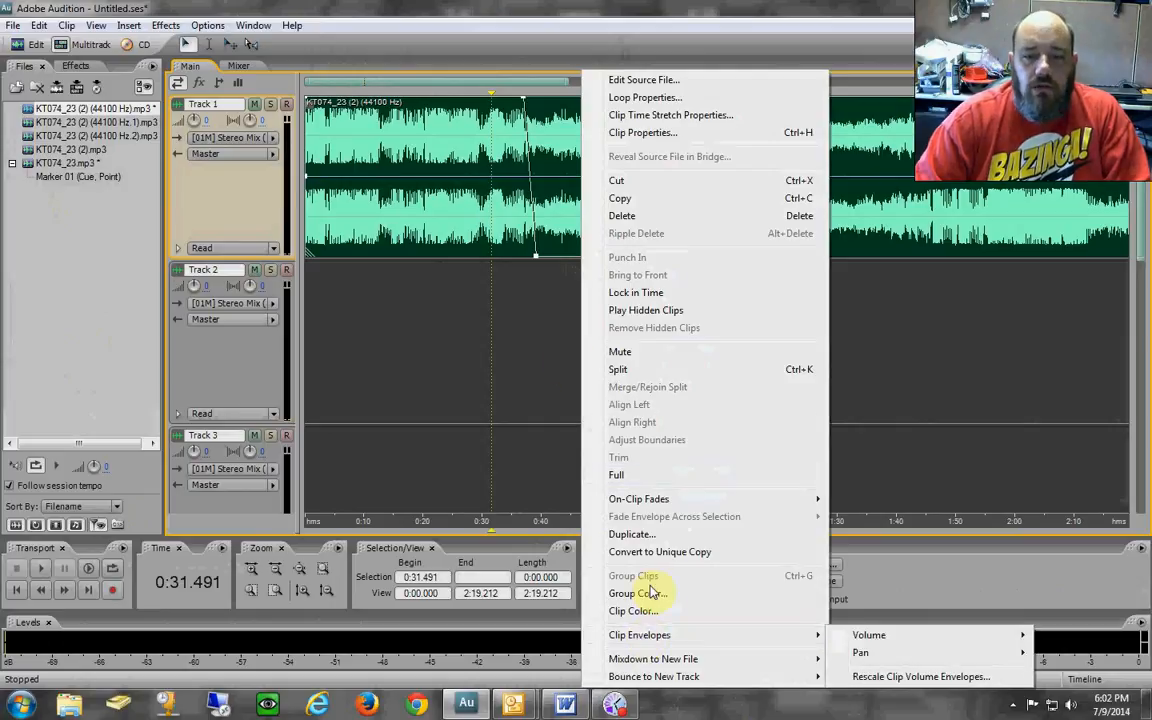
{"action": "left_click", "coordinate": [542, 322]}
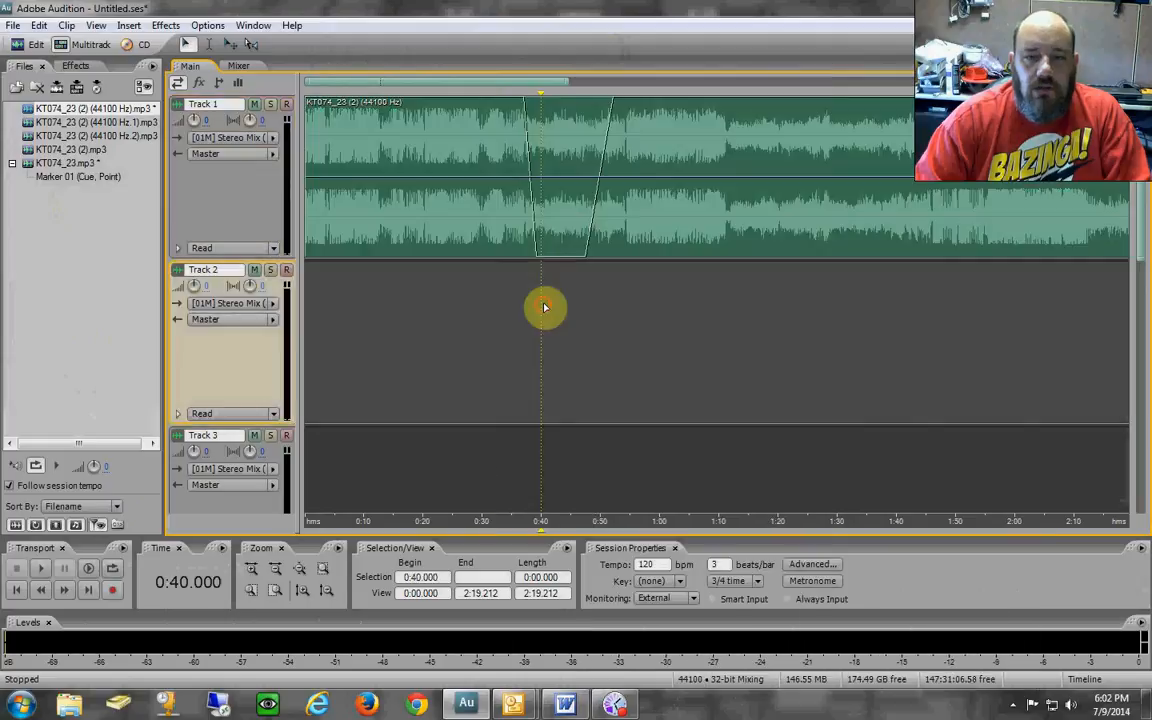
{"action": "left_click", "coordinate": [583, 259]}
{"action": "right_click", "coordinate": [586, 262]}
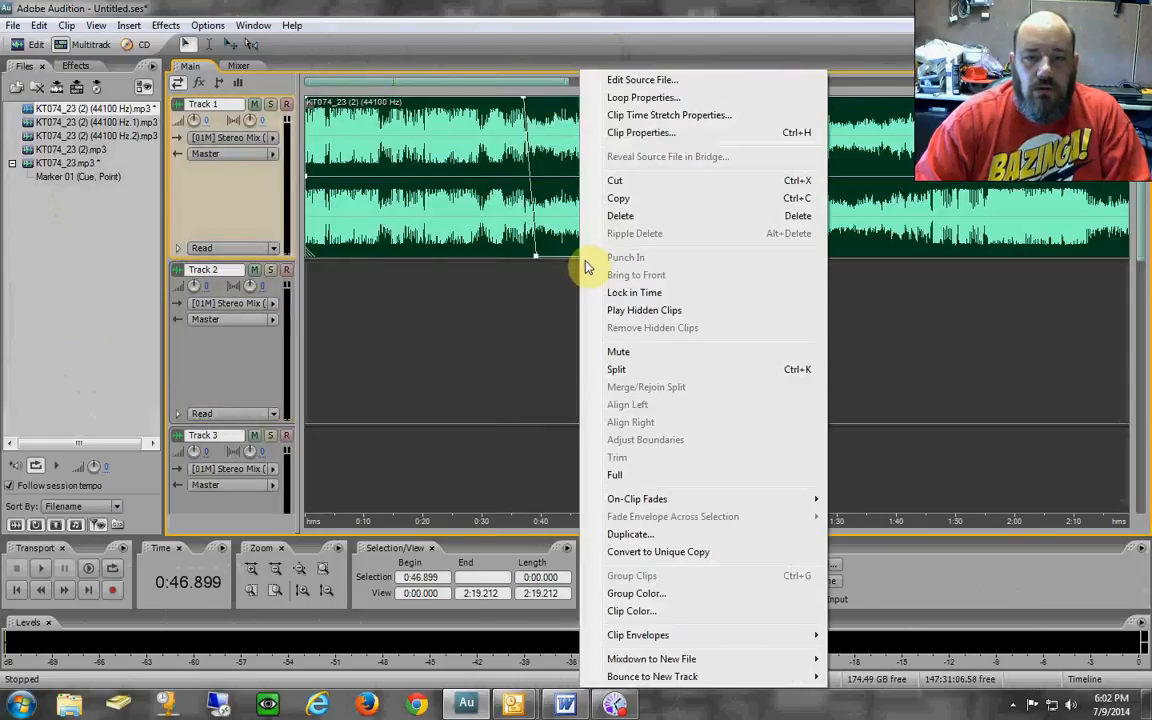
{"action": "left_click", "coordinate": [564, 302]}
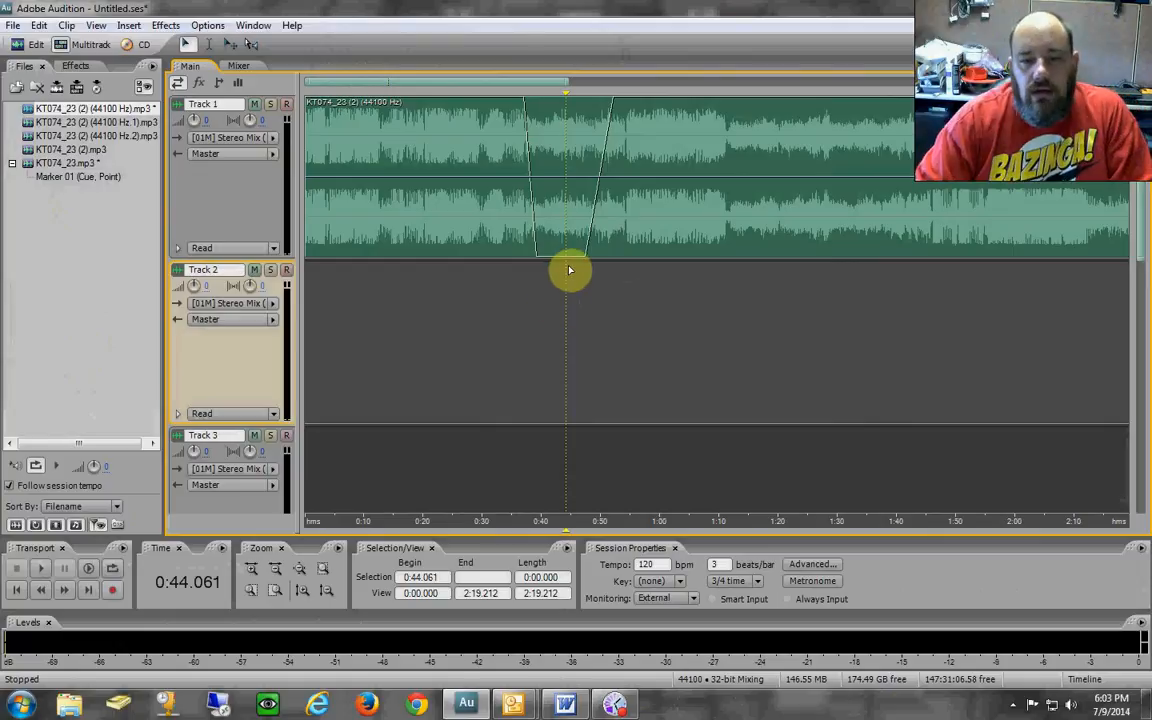
Flatten the clip's volume envelope and shape its pan envelope fully left near 0:44, centre near 0:50, fully right near 0:55, fully left near 1:00.
{"action": "left_click_drag", "start_coordinate": [584, 258], "coordinate": [555, 98]}
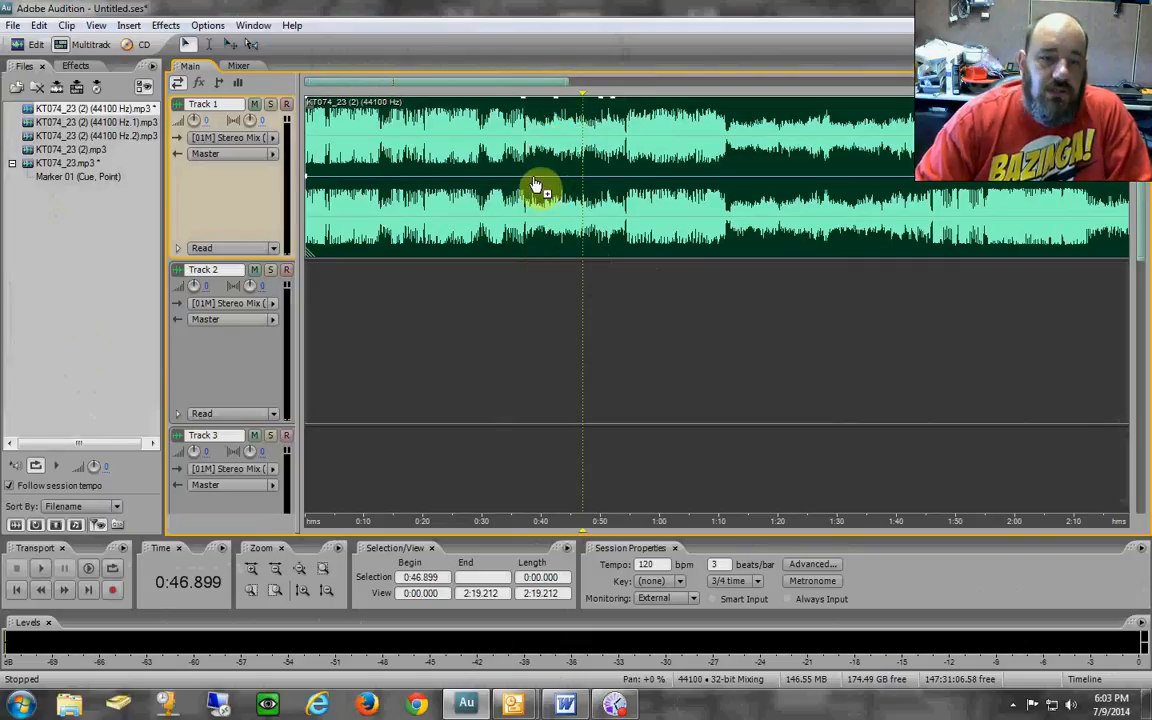
{"action": "mouse_move", "coordinate": [536, 186]}
{"action": "left_mouse_down"}
{"action": "mouse_move", "coordinate": [565, 108]}
{"action": "mouse_move", "coordinate": [553, 106]}
{"action": "mouse_move", "coordinate": [535, 178]}
{"action": "left_mouse_up"}
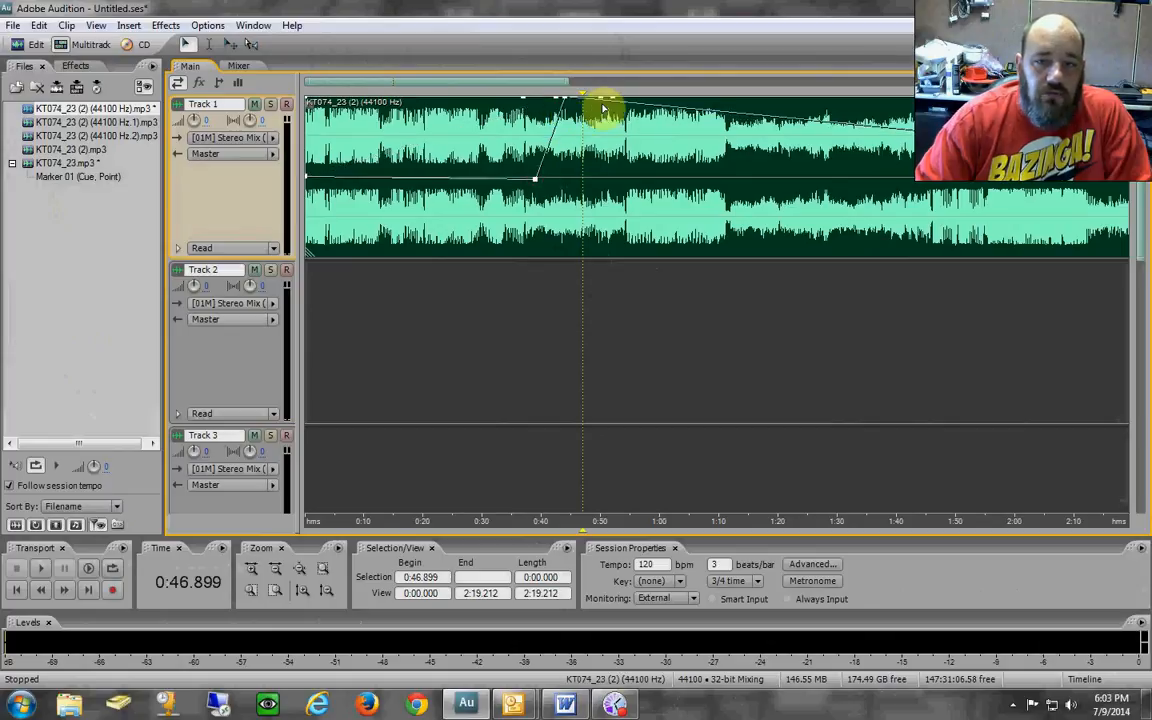
{"action": "left_click_drag", "start_coordinate": [603, 108], "coordinate": [661, 97]}
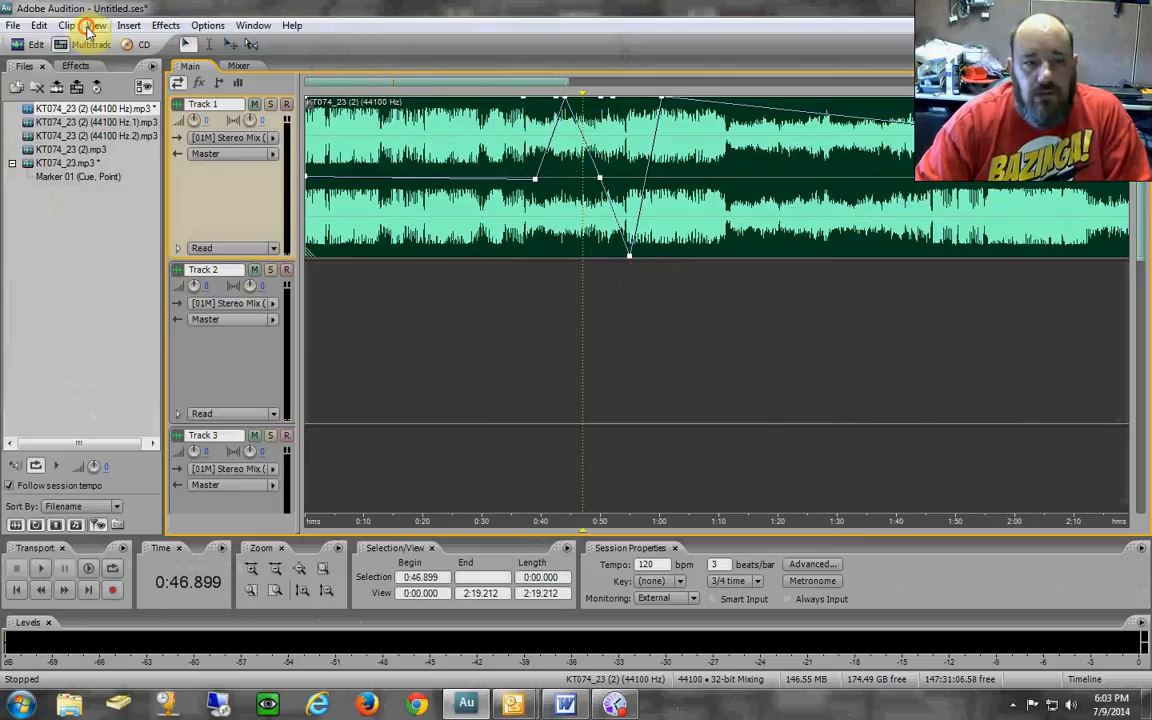
Hide the clip pan envelopes and show them again.
{"action": "left_click", "coordinate": [94, 26]}
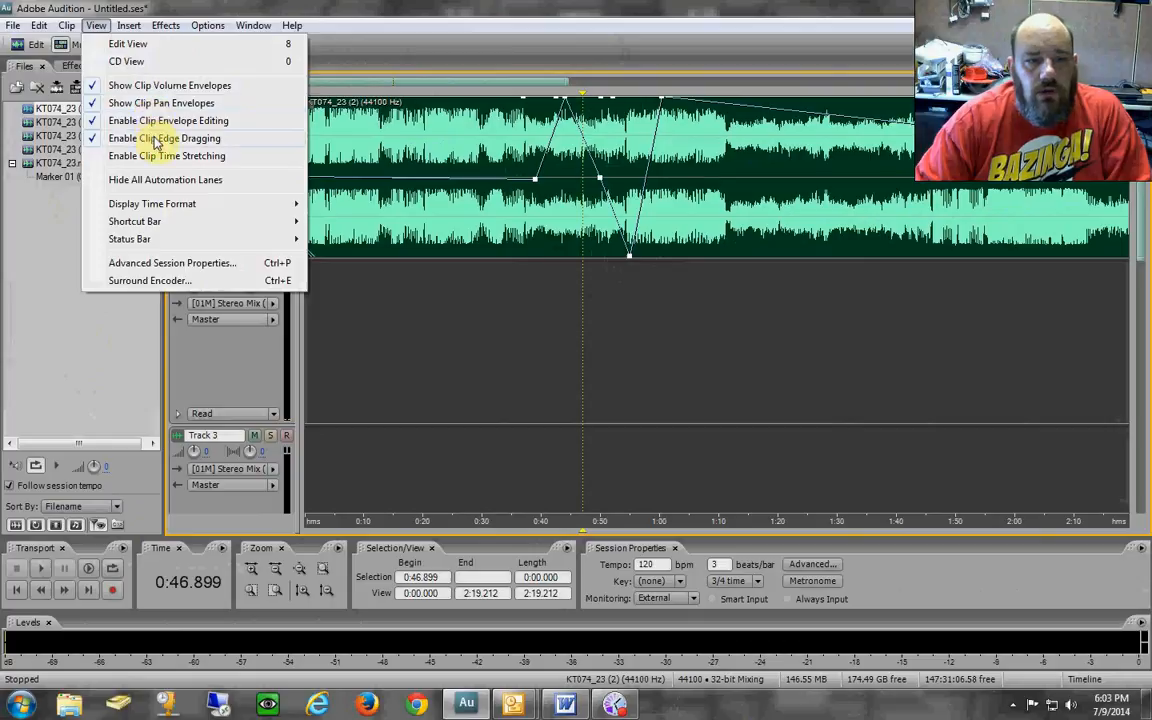
{"action": "left_click", "coordinate": [160, 104]}
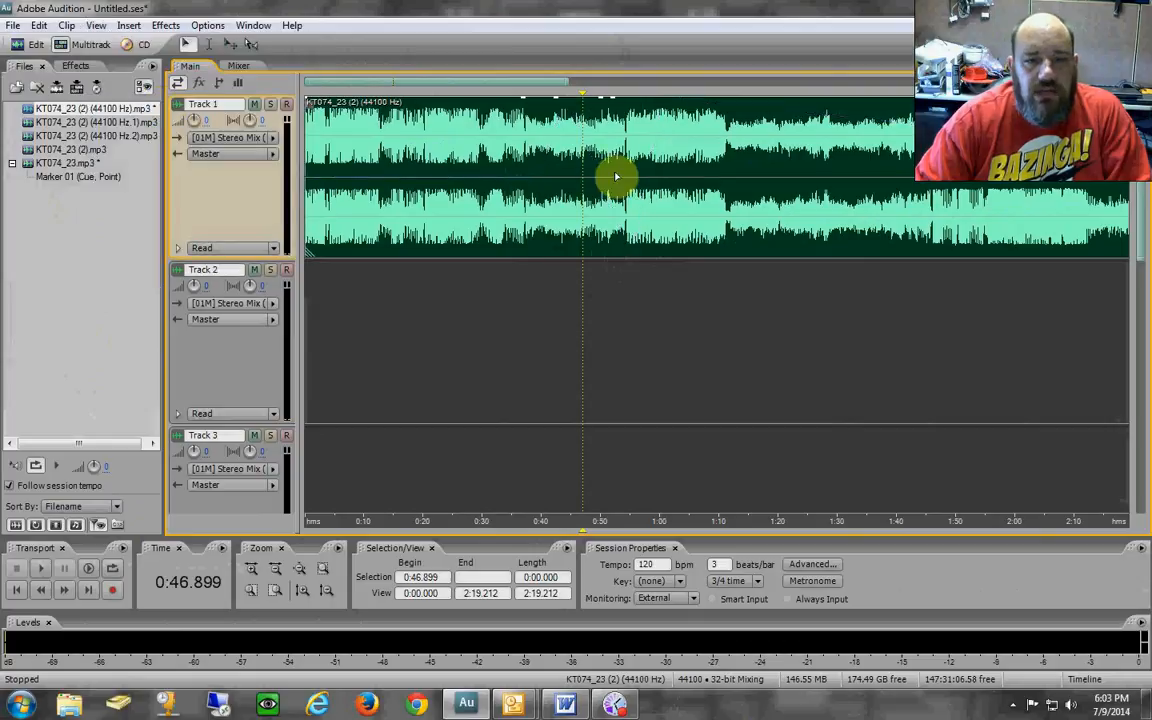
{"action": "left_click", "coordinate": [96, 27]}
{"action": "left_click", "coordinate": [128, 104]}
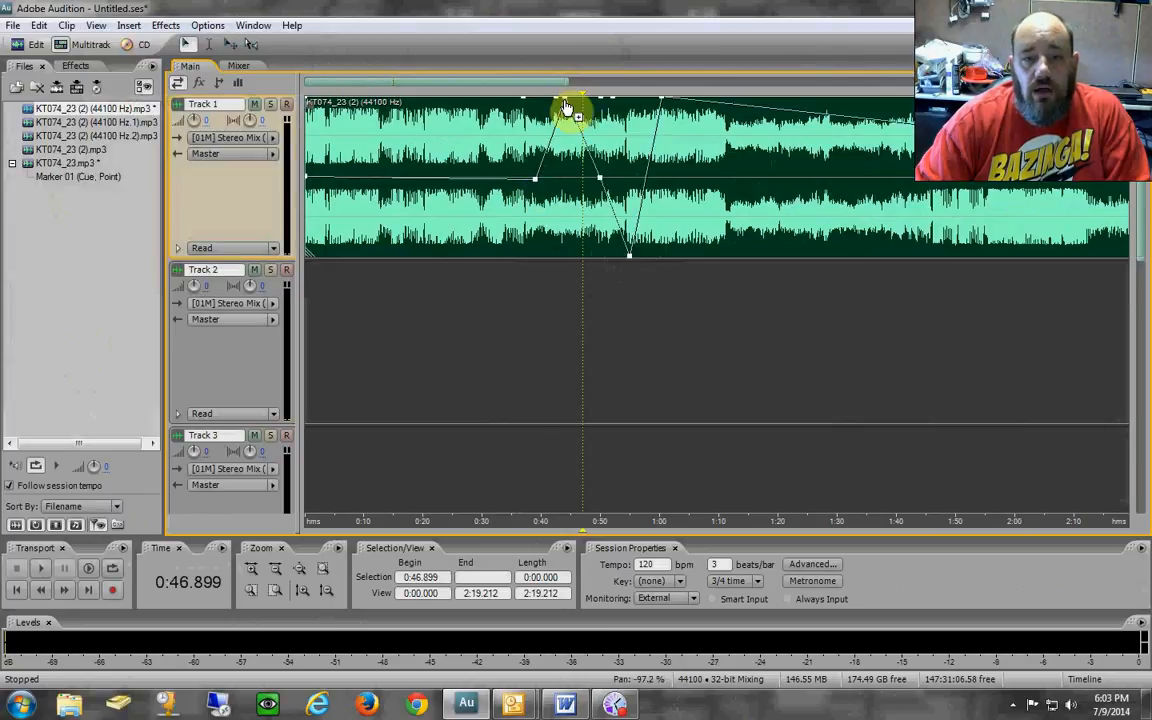
Bring the Track 1 clip's pan envelope back to about centre near 0:44 and check the clip's options.
{"action": "left_click_drag", "start_coordinate": [566, 108], "coordinate": [566, 175]}
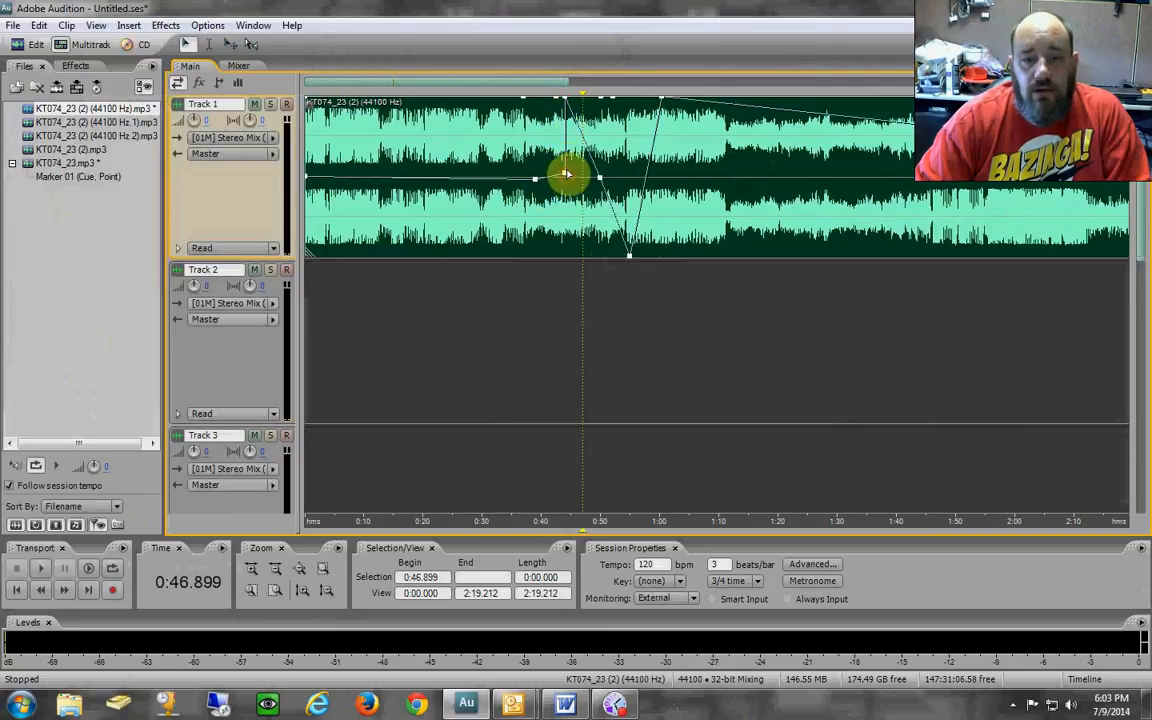
{"action": "right_click", "coordinate": [567, 182]}
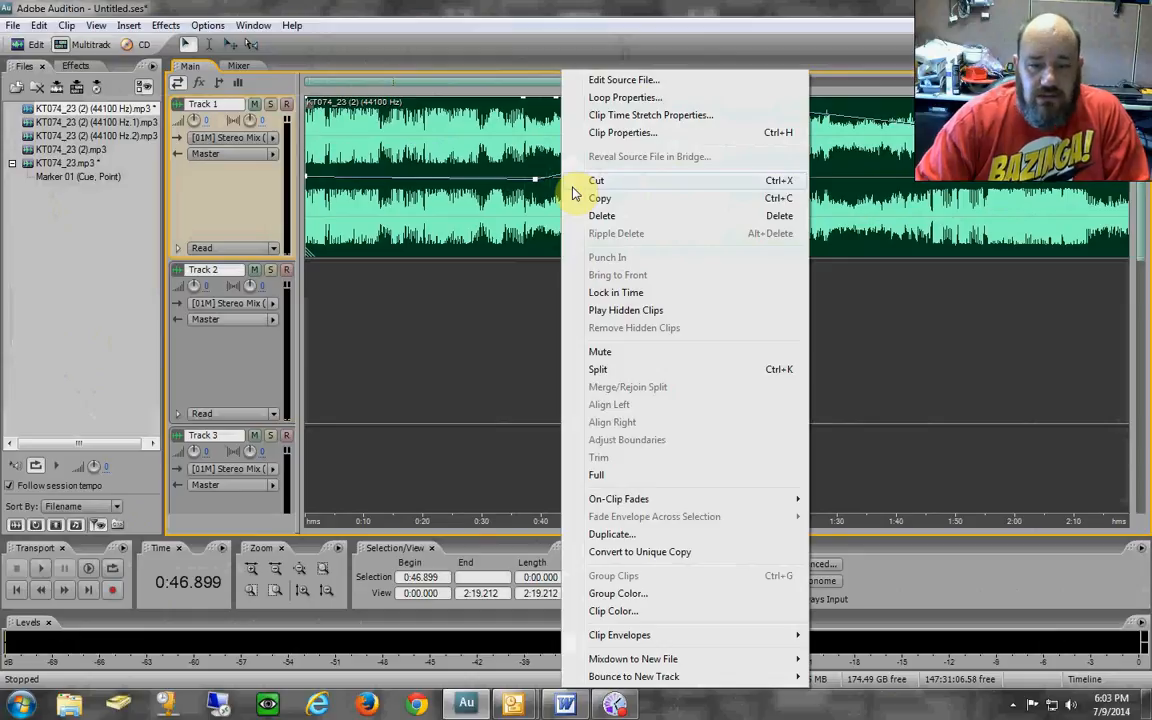
{"action": "left_click", "coordinate": [499, 340]}
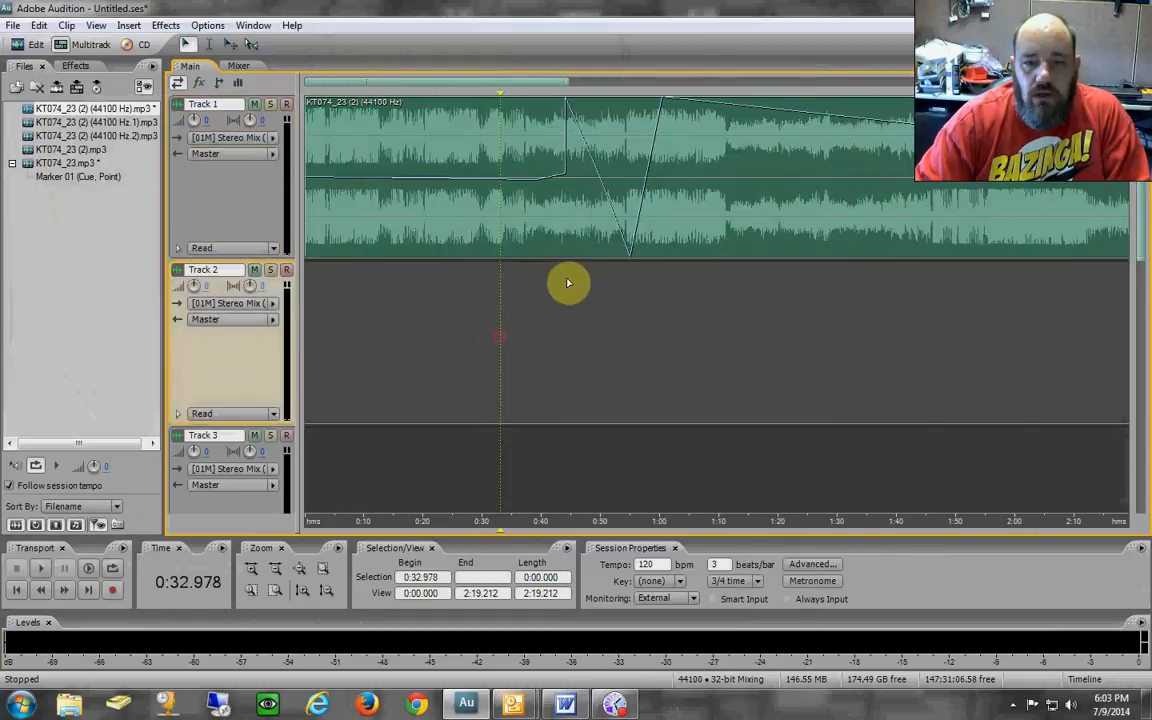
Delete the Track 1 clip and place a fresh KT074_23 (2) (44100 Hz).mp3 at the start of Track 1.
{"action": "left_click", "coordinate": [679, 180]}
{"action": "left_click_drag", "start_coordinate": [560, 91], "coordinate": [625, 82]}
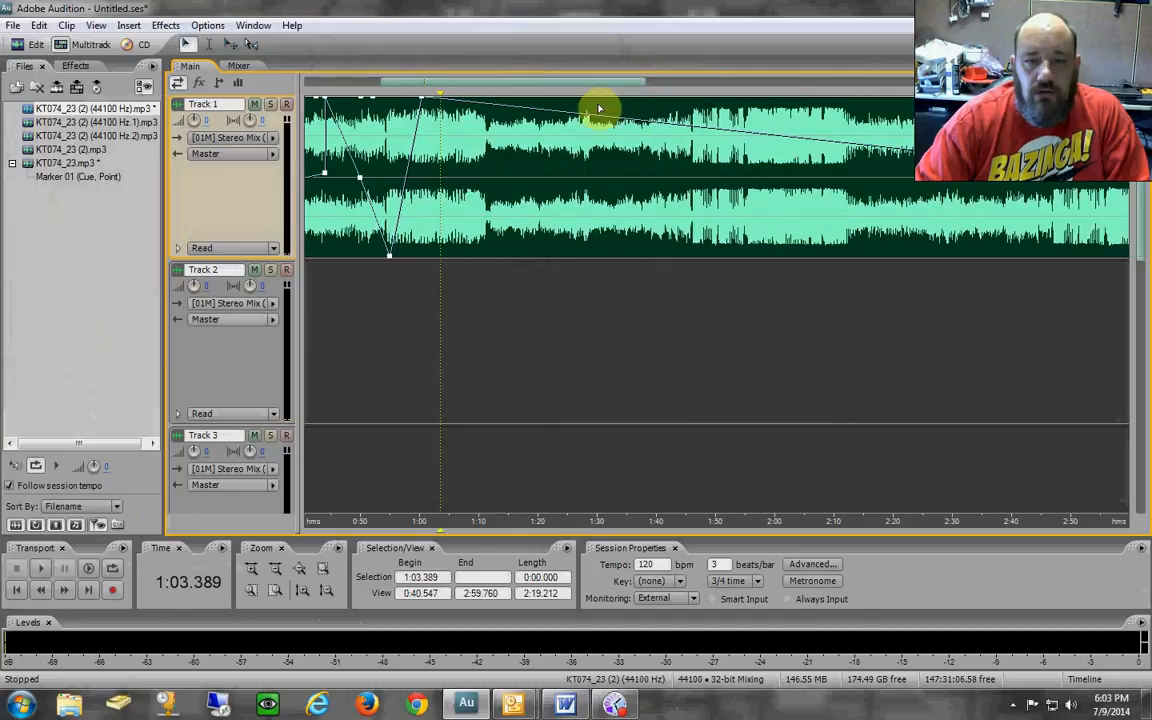
{"action": "left_click_drag", "start_coordinate": [612, 92], "coordinate": [730, 87]}
{"action": "left_click", "coordinate": [627, 136]}
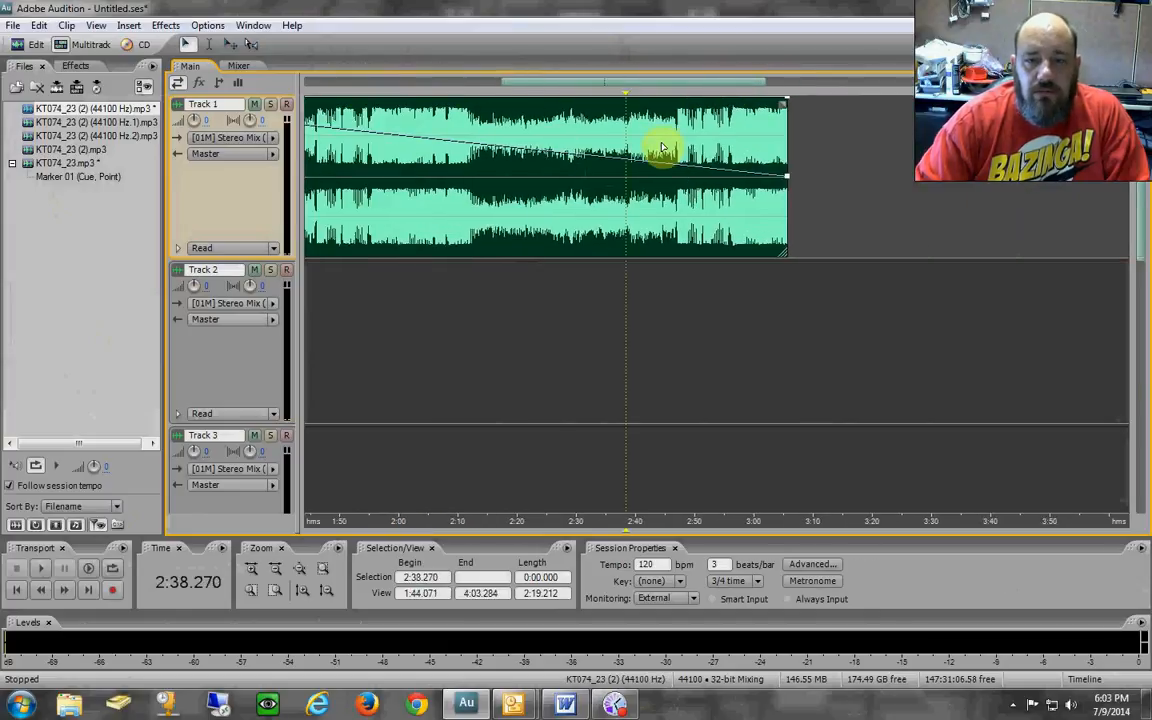
{"action": "key", "text": "Delete"}
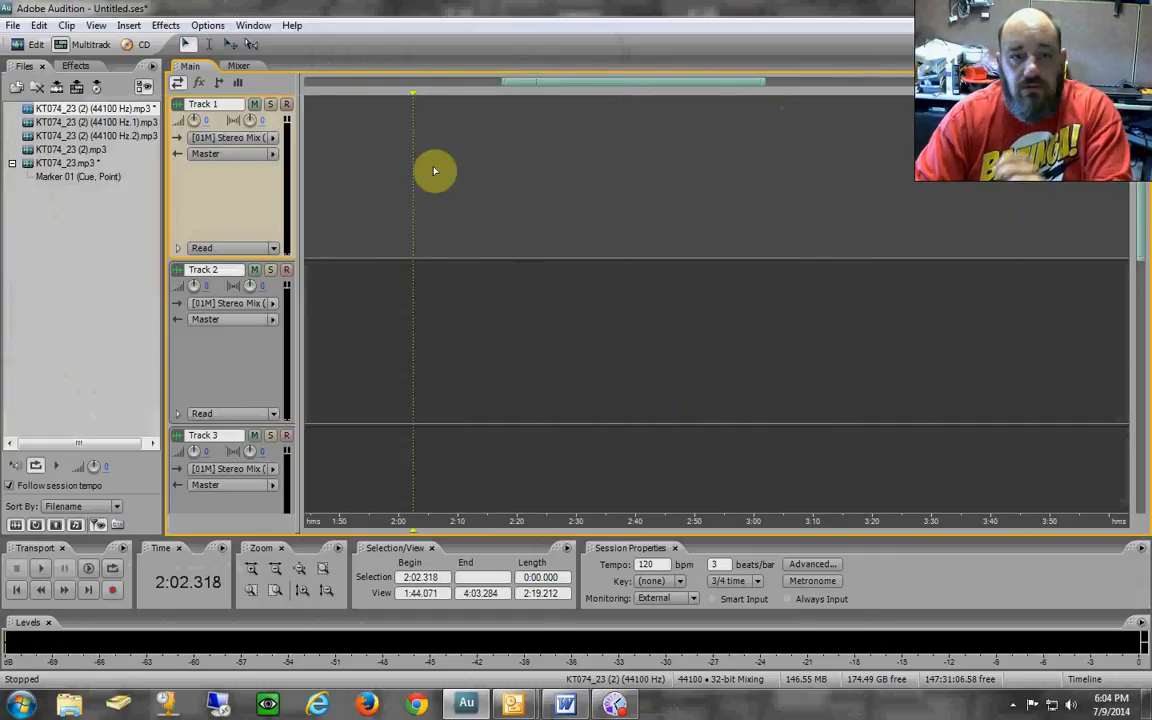
{"action": "left_click_drag", "start_coordinate": [122, 110], "coordinate": [441, 158]}
{"action": "left_click_drag", "start_coordinate": [867, 167], "coordinate": [486, 162]}
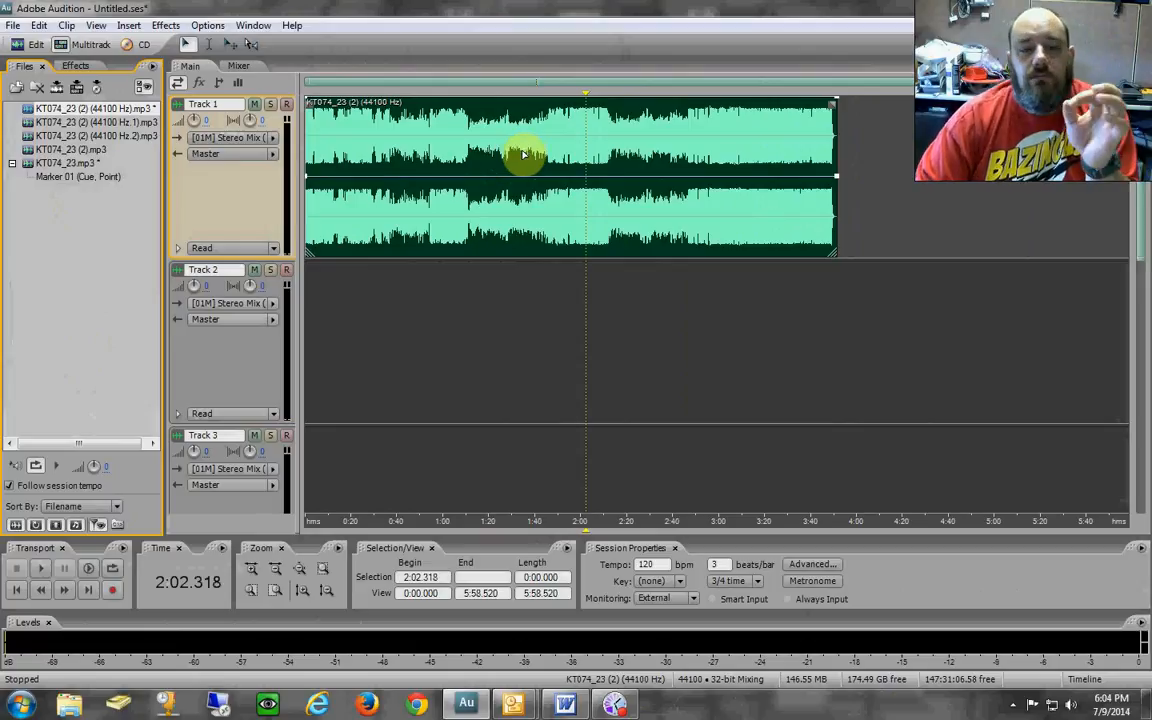
Lower the fresh Track 1 clip's entire volume envelope to about -2.7 dB, keeping it flat.
{"action": "left_click", "coordinate": [523, 153]}
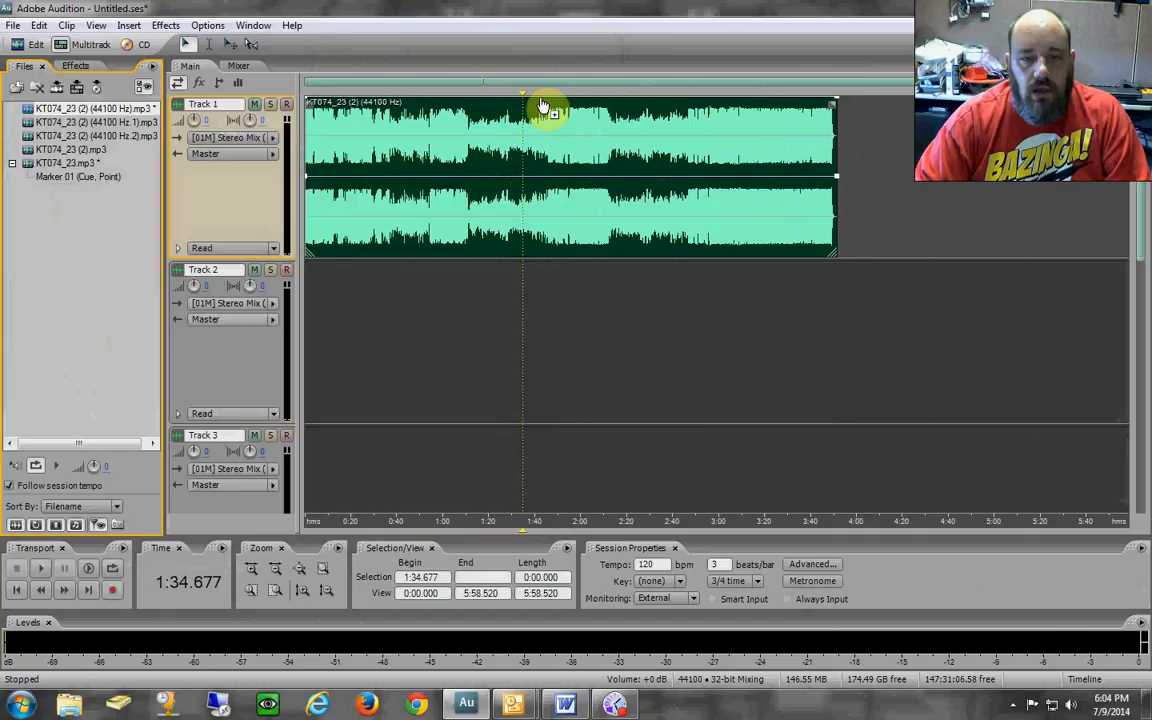
{"action": "left_click_drag", "start_coordinate": [543, 106], "coordinate": [542, 154]}
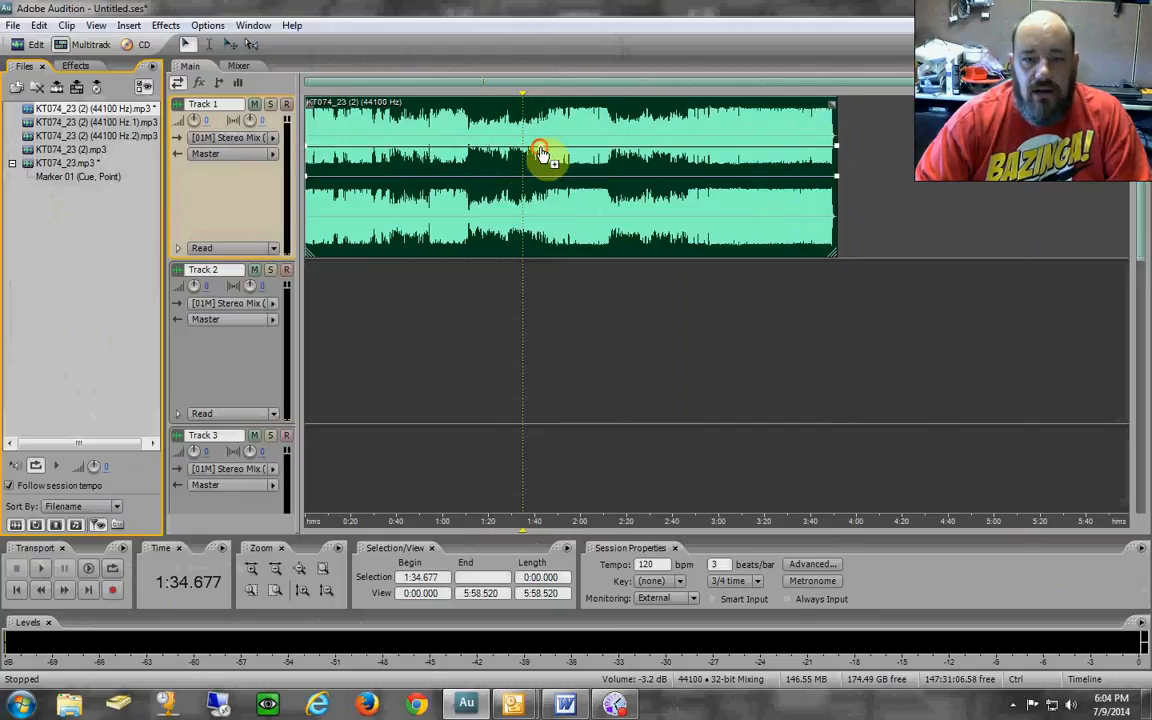
{"action": "mouse_move", "coordinate": [540, 153]}
{"action": "left_mouse_down"}
{"action": "mouse_move", "coordinate": [542, 218]}
{"action": "mouse_move", "coordinate": [537, 150]}
{"action": "left_mouse_up"}
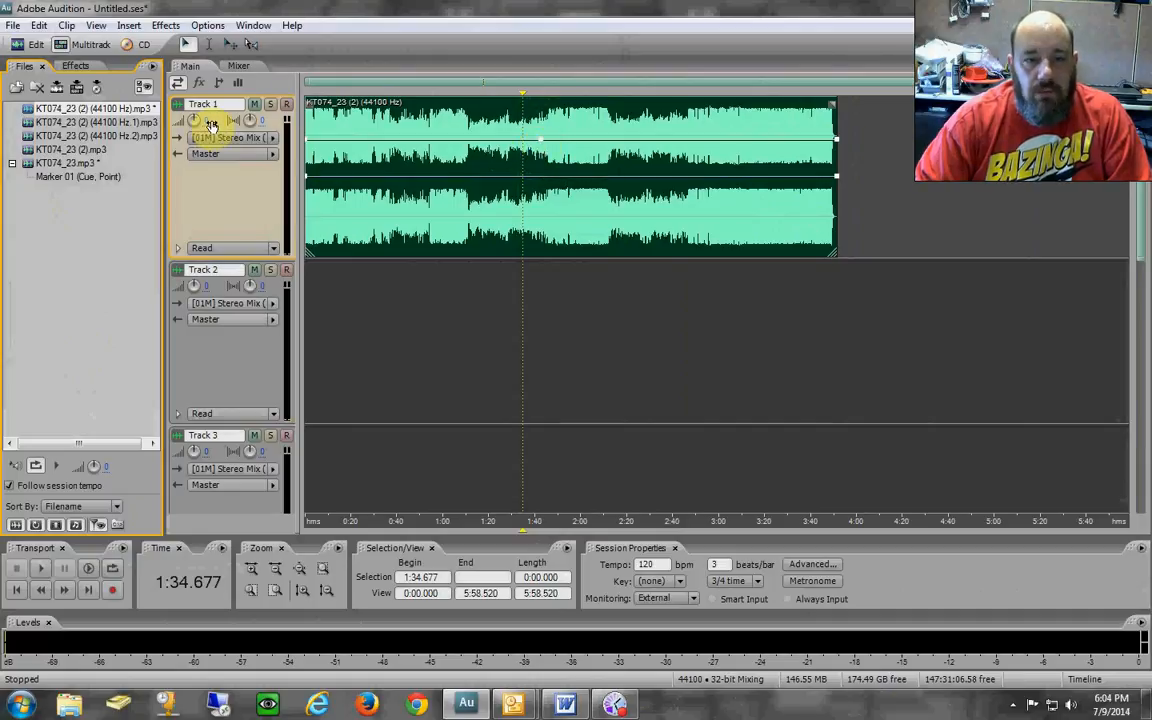
{"action": "left_click", "coordinate": [622, 230]}
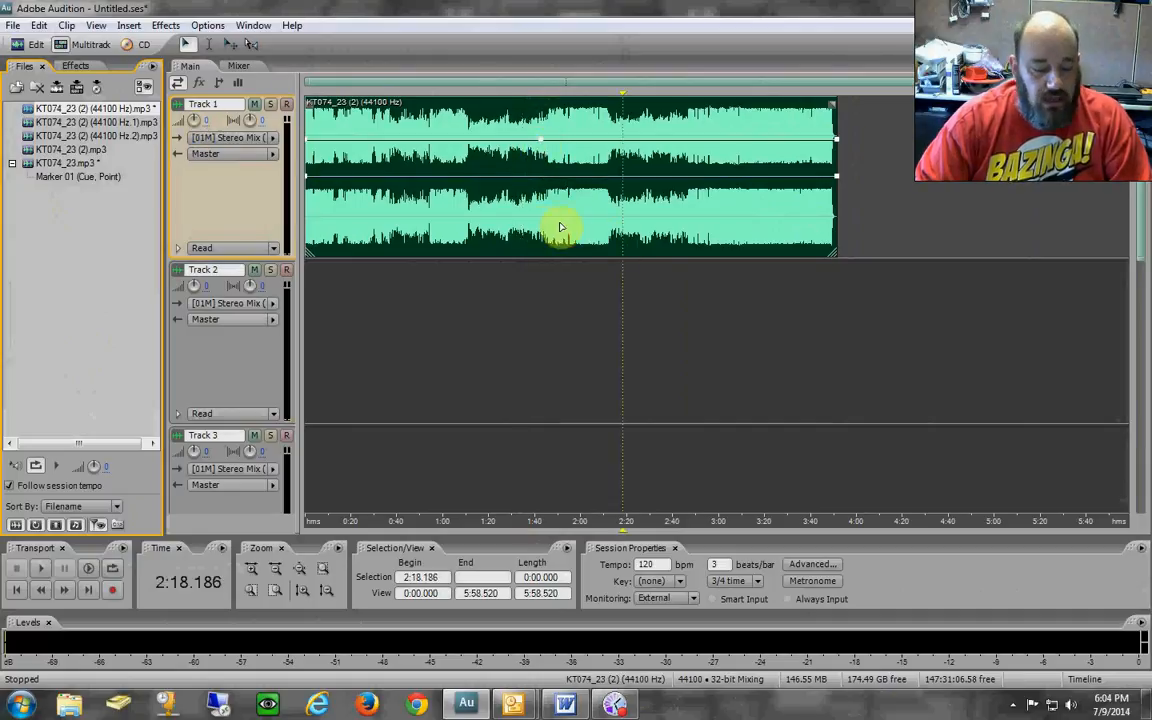
{"action": "scroll", "coordinate": [535, 95], "scroll_direction": "down", "scroll_amount": 1}
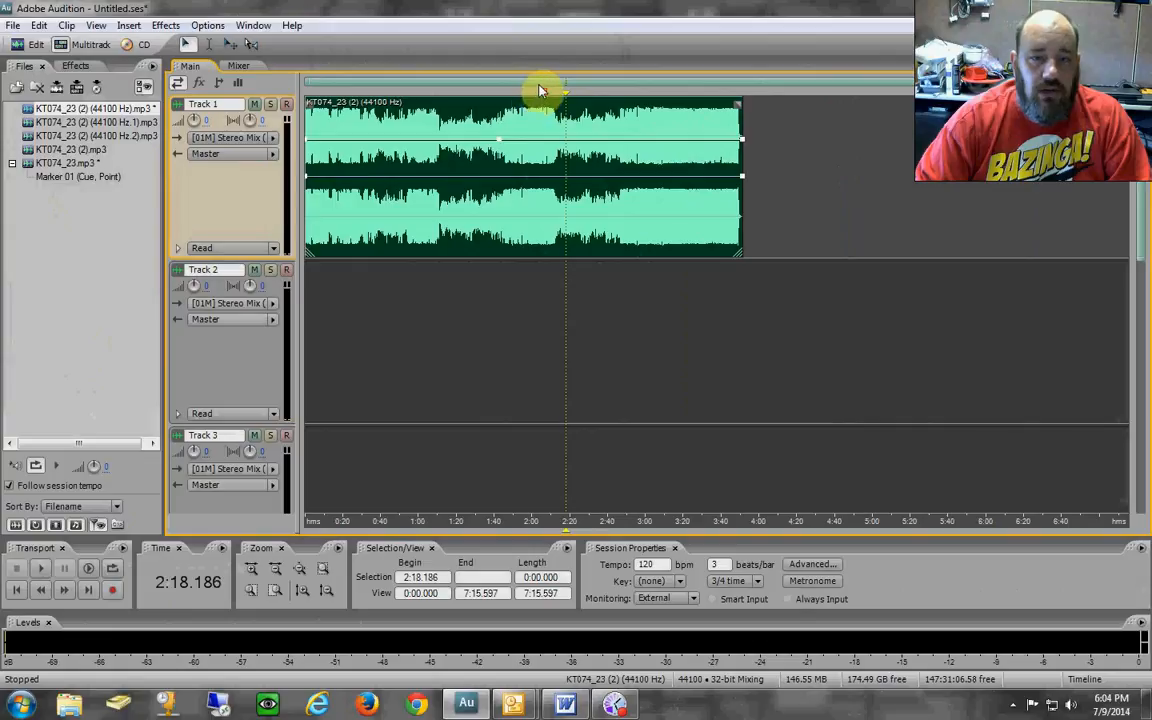
{"action": "left_click", "coordinate": [541, 199]}
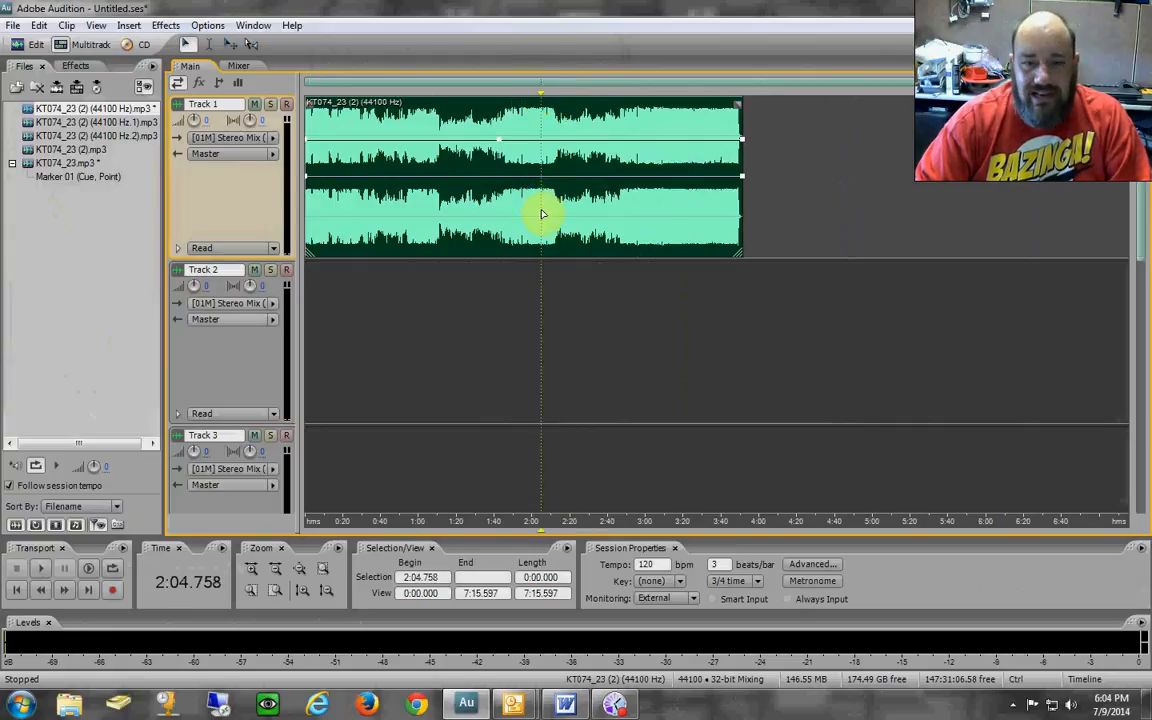
{"action": "left_click", "coordinate": [542, 213]}
{"action": "left_click", "coordinate": [569, 216]}
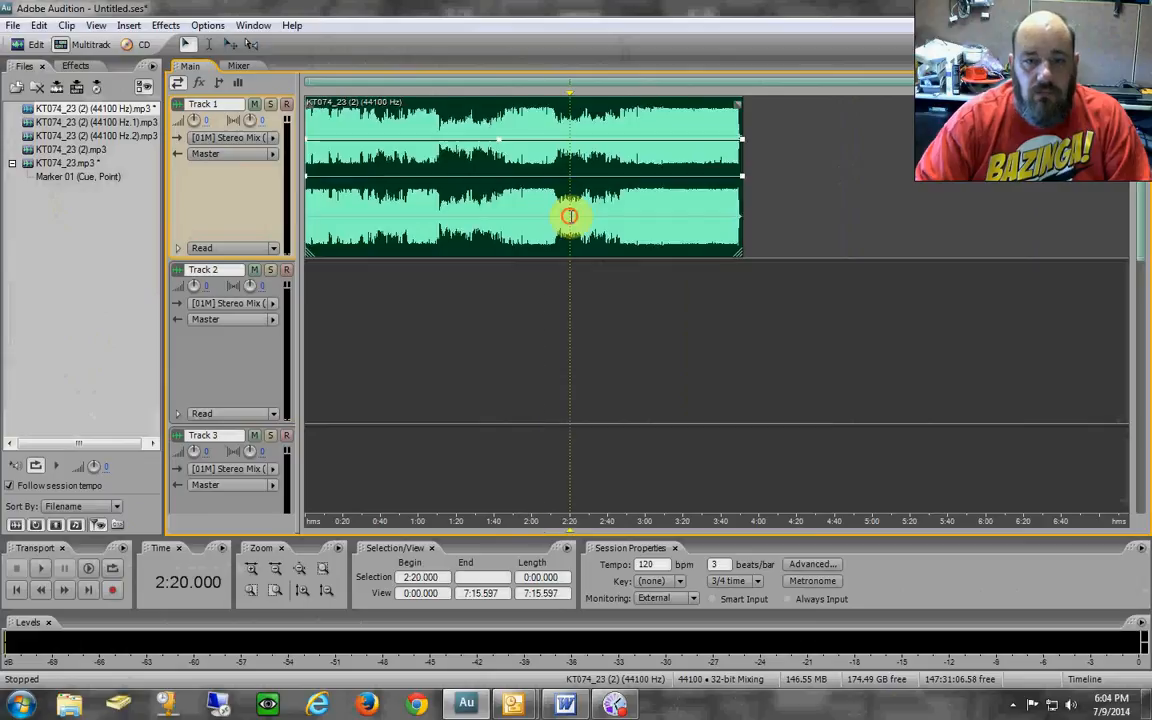
{"action": "left_click_drag", "start_coordinate": [556, 218], "coordinate": [651, 223]}
{"action": "left_click", "coordinate": [557, 213]}
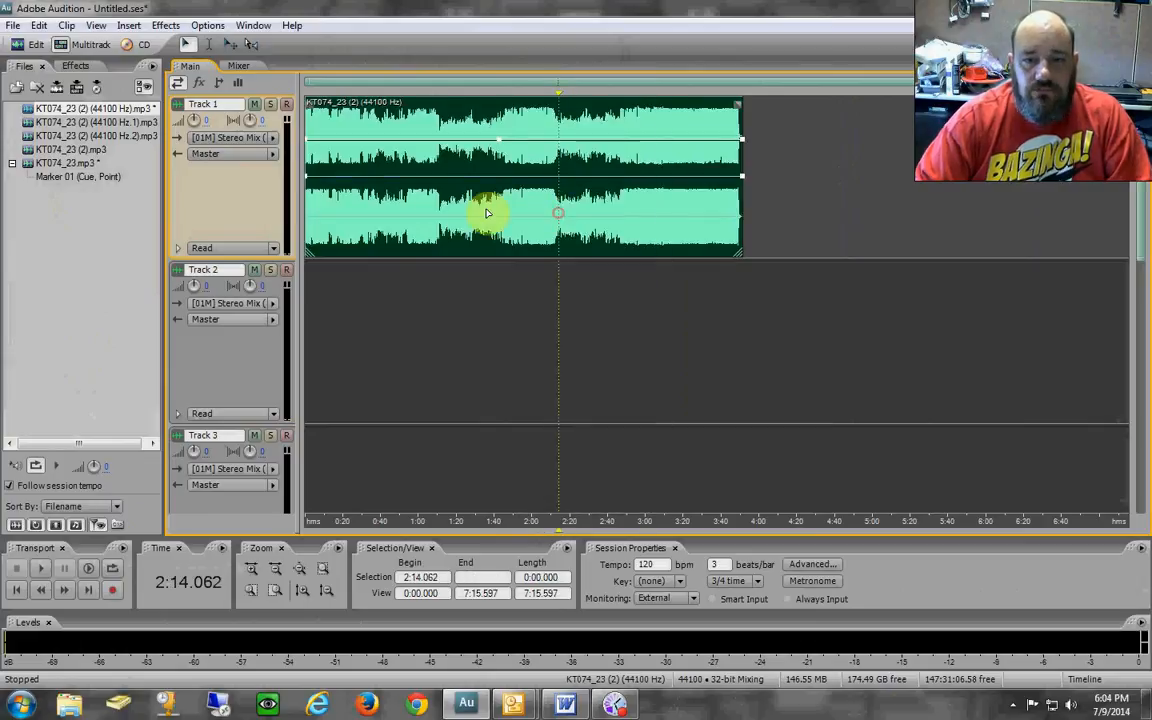
Make a unique copy of the Track 1 clip on Track 2 from about 2:54, and copy that near the start of Track 3.
{"action": "left_click_drag", "start_coordinate": [491, 210], "coordinate": [512, 249]}
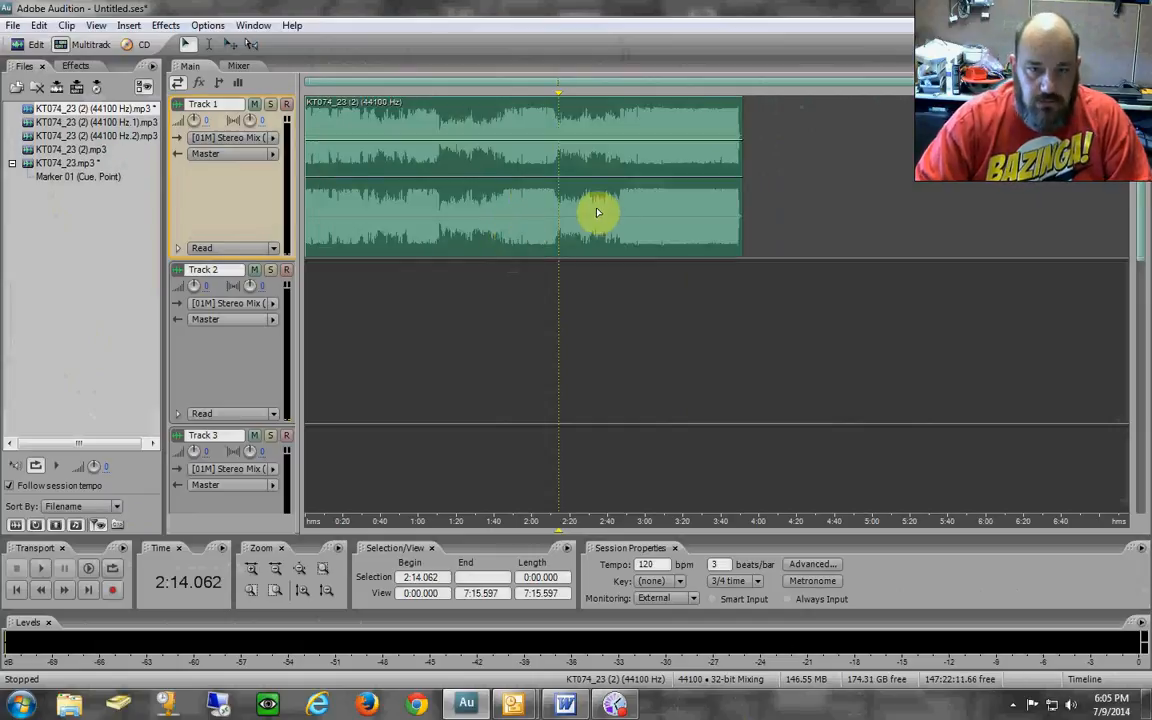
{"action": "left_click_drag", "start_coordinate": [586, 212], "coordinate": [920, 399]}
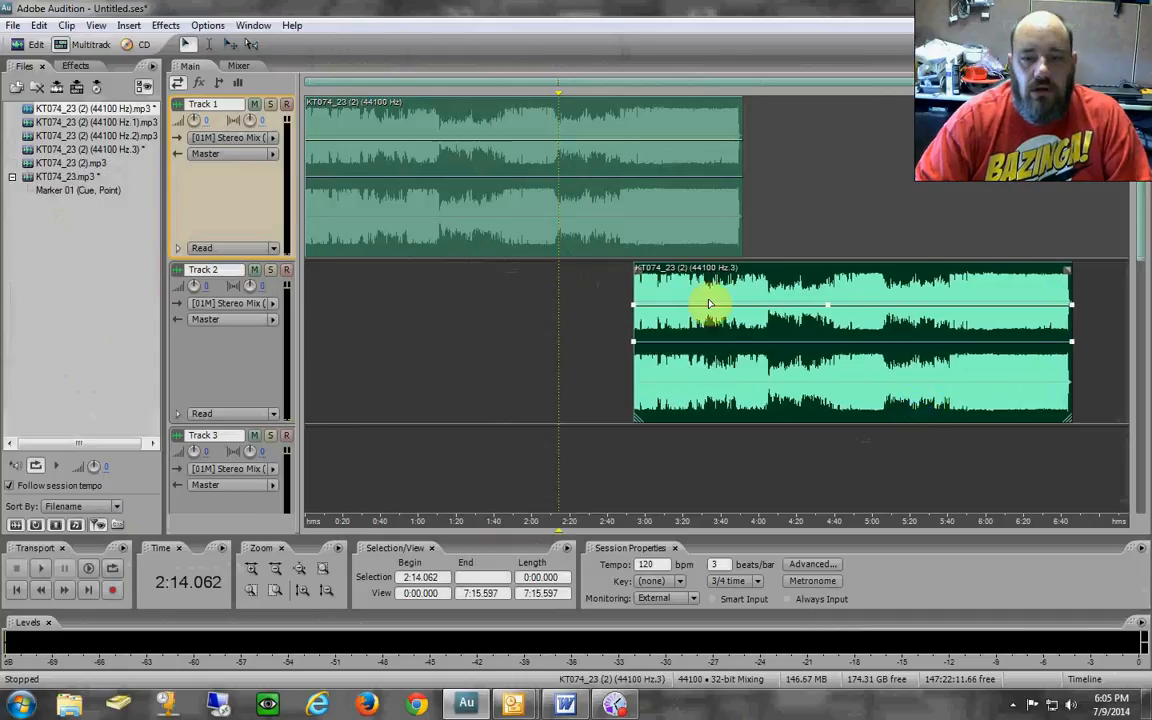
{"action": "left_click_drag", "start_coordinate": [717, 300], "coordinate": [398, 458]}
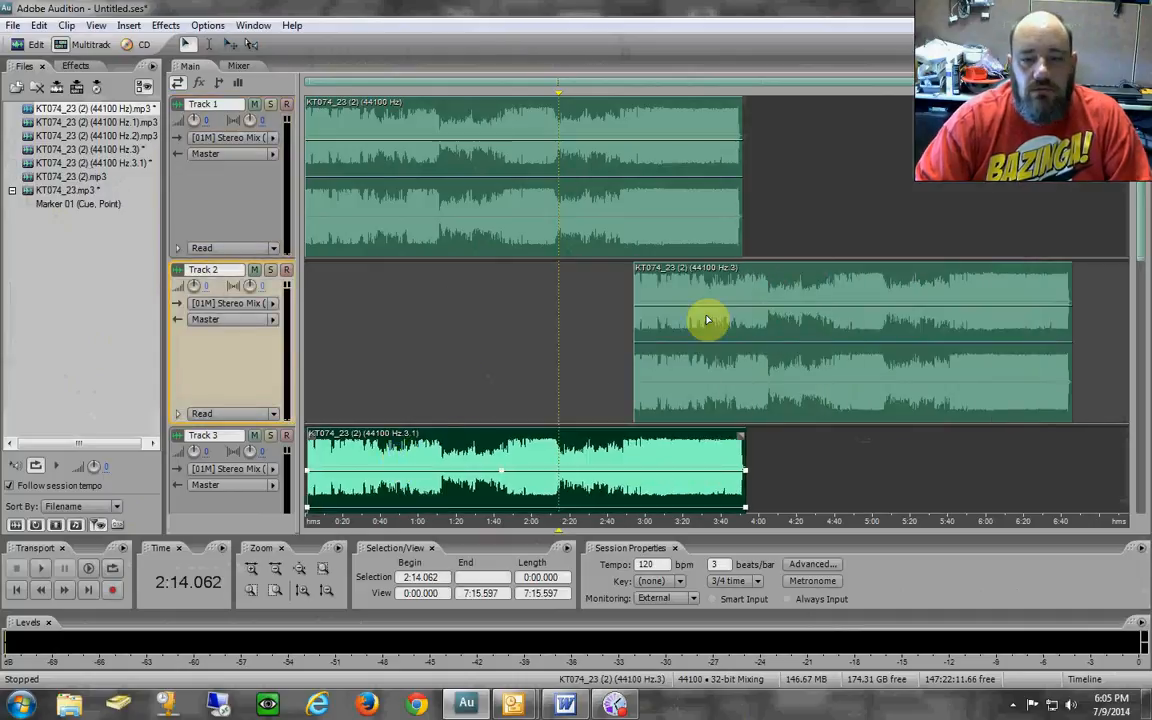
Move the Track 2 clip onto Track 1 from about 4:03, after the first clip, and raise its volume envelope to 0 dB.
{"action": "left_click_drag", "start_coordinate": [704, 309], "coordinate": [833, 240]}
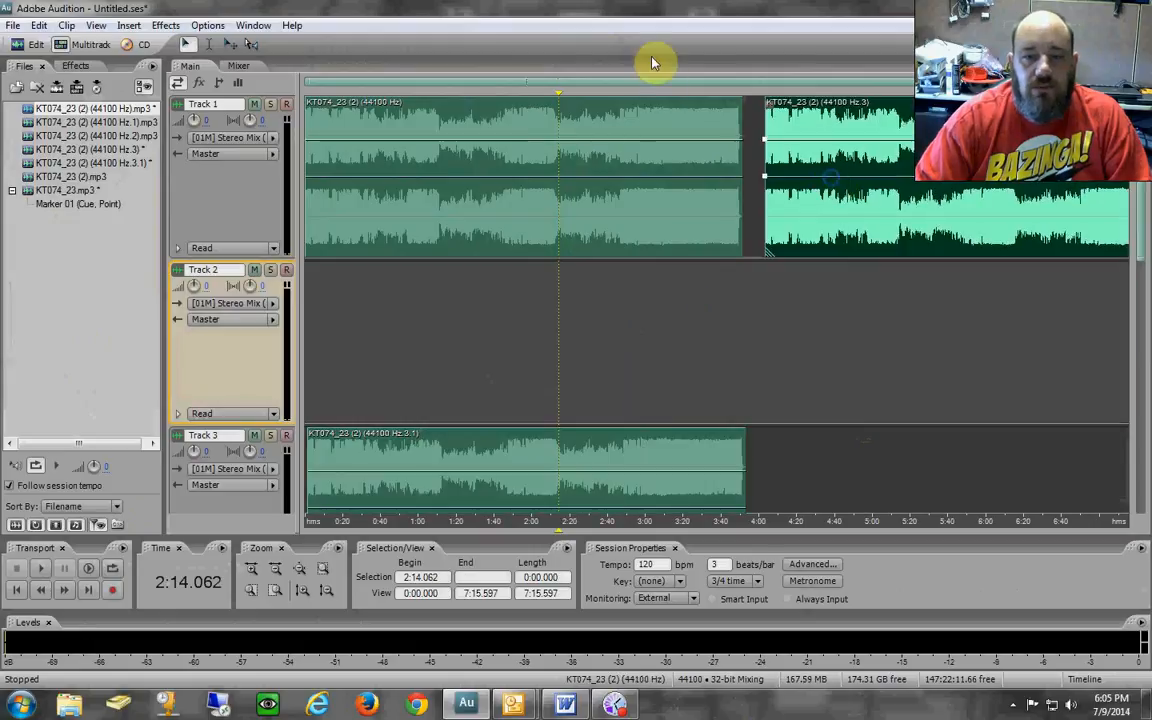
{"action": "scroll", "coordinate": [668, 83], "scroll_direction": "down", "scroll_amount": 1}
{"action": "left_click", "coordinate": [752, 168]}
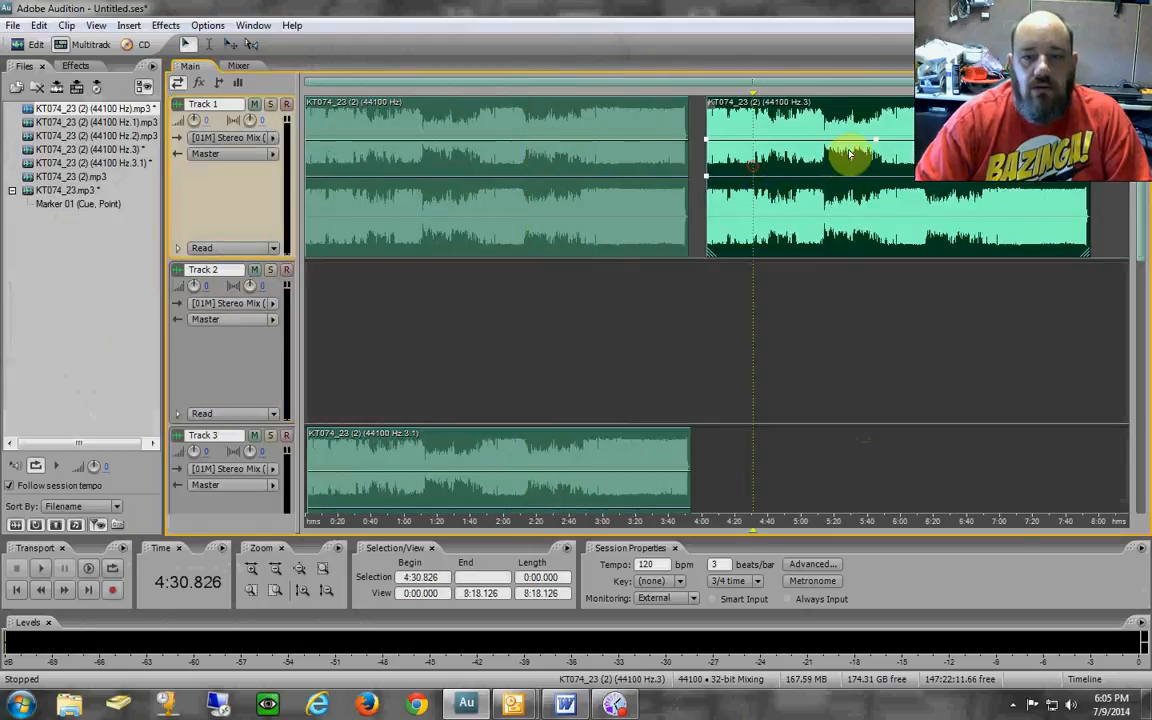
{"action": "left_click_drag", "start_coordinate": [876, 148], "coordinate": [880, 104]}
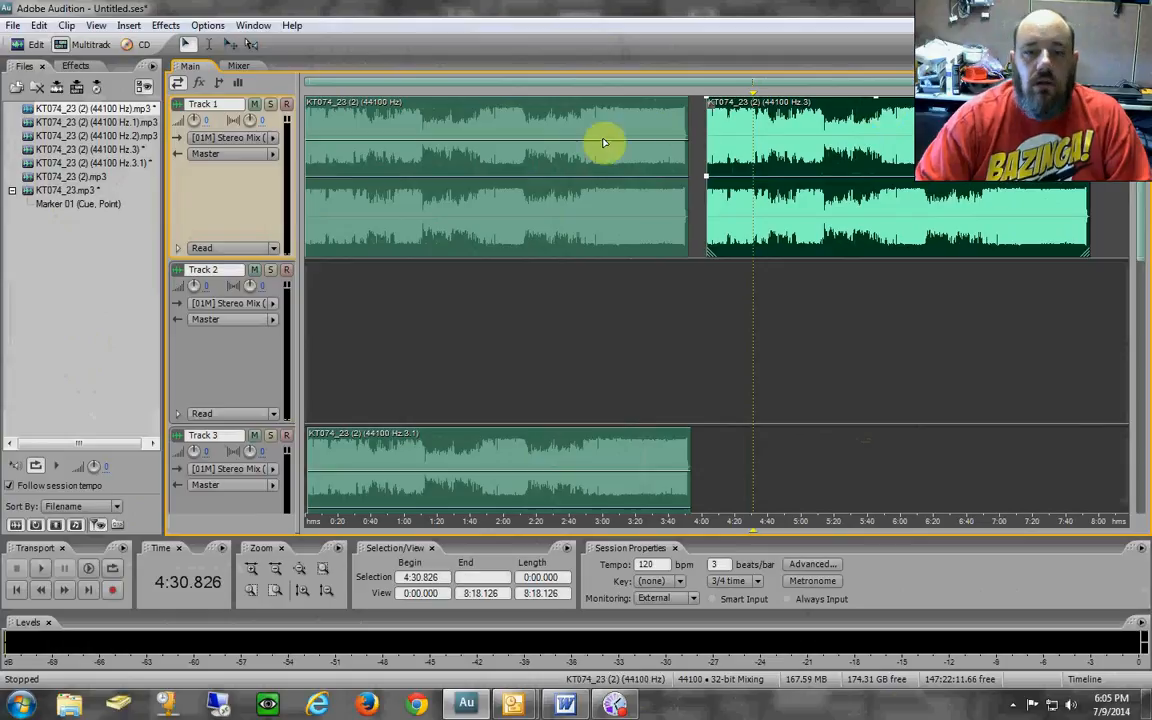
Set Track 1's volume to -5 dB and lower the first clip's entire volume envelope slightly further.
{"action": "left_click", "coordinate": [560, 141]}
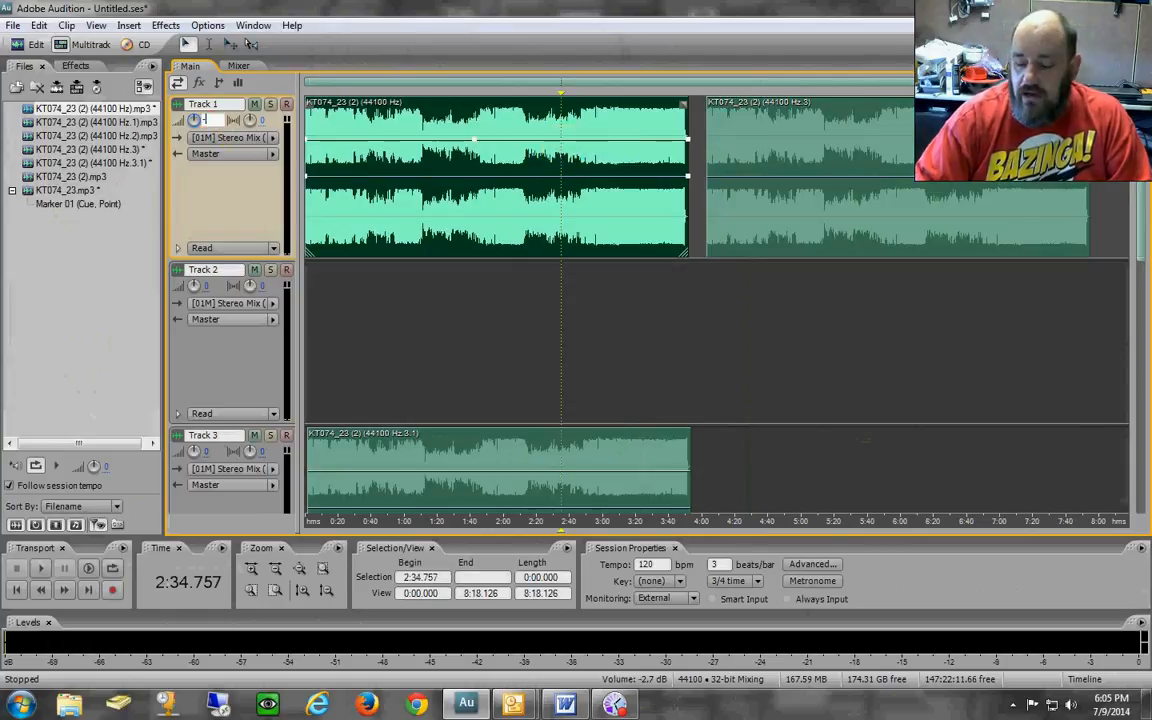
{"action": "left_click", "coordinate": [419, 162]}
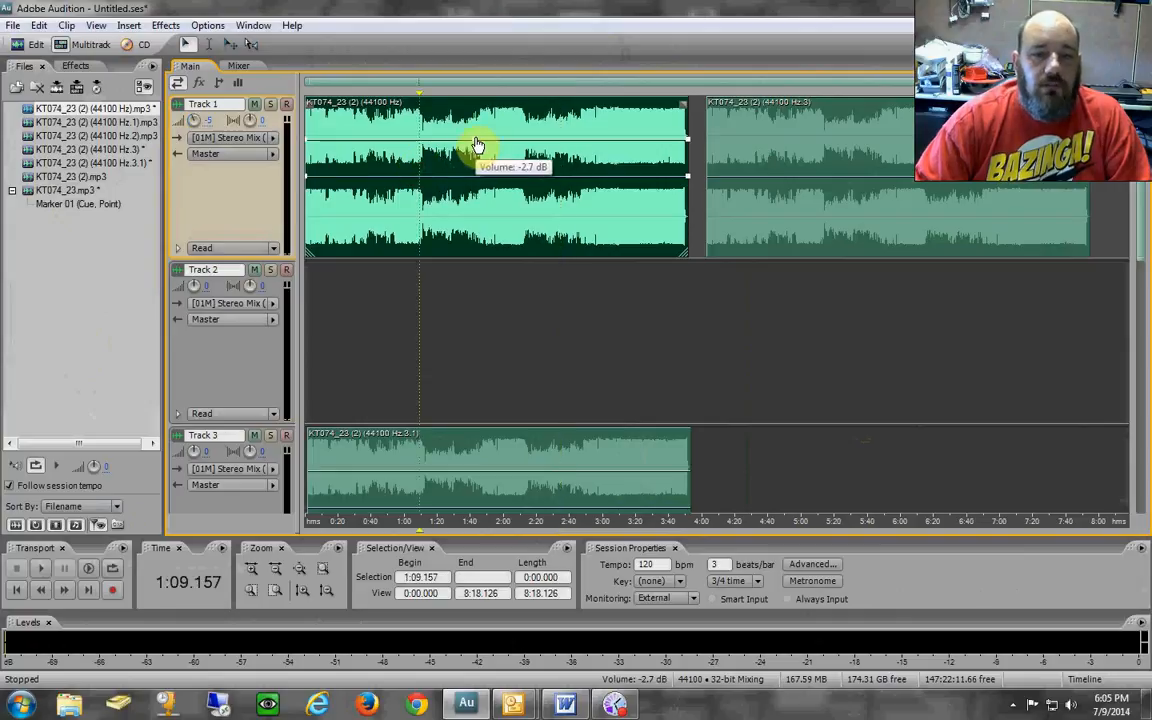
{"action": "left_click_drag", "start_coordinate": [475, 145], "coordinate": [476, 152]}
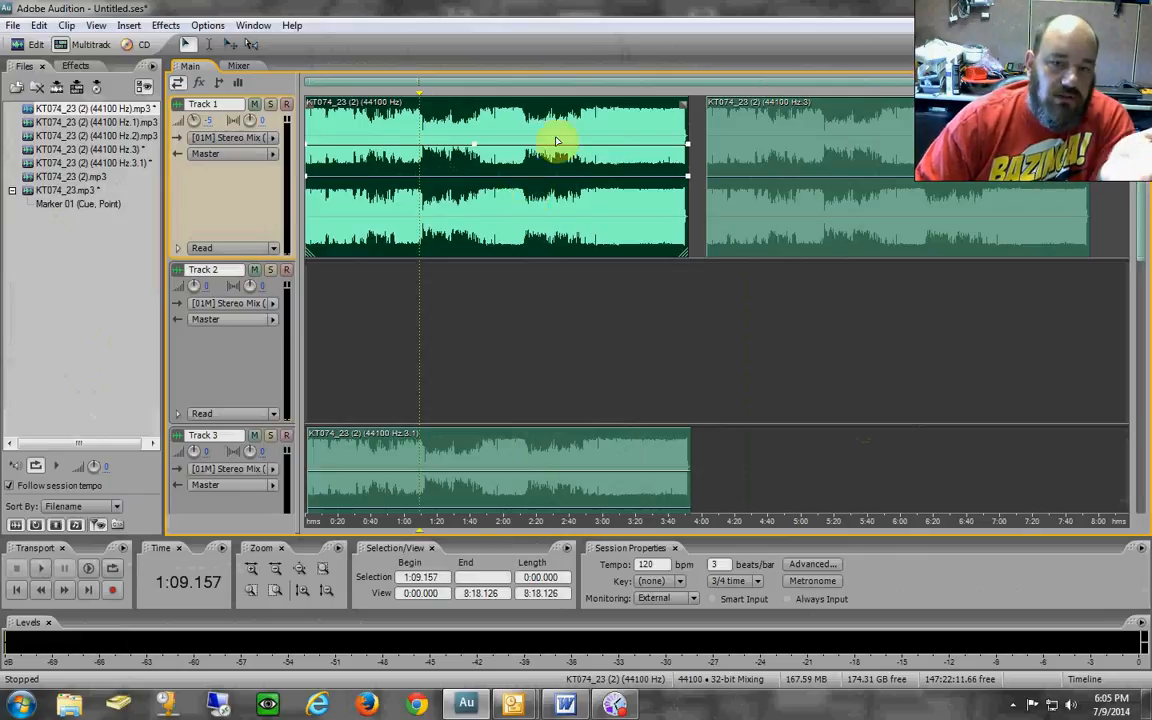
Try to extend the end of the first Track 1 clip to the start of the second clip.
{"action": "left_click", "coordinate": [620, 205]}
{"action": "left_click", "coordinate": [926, 236]}
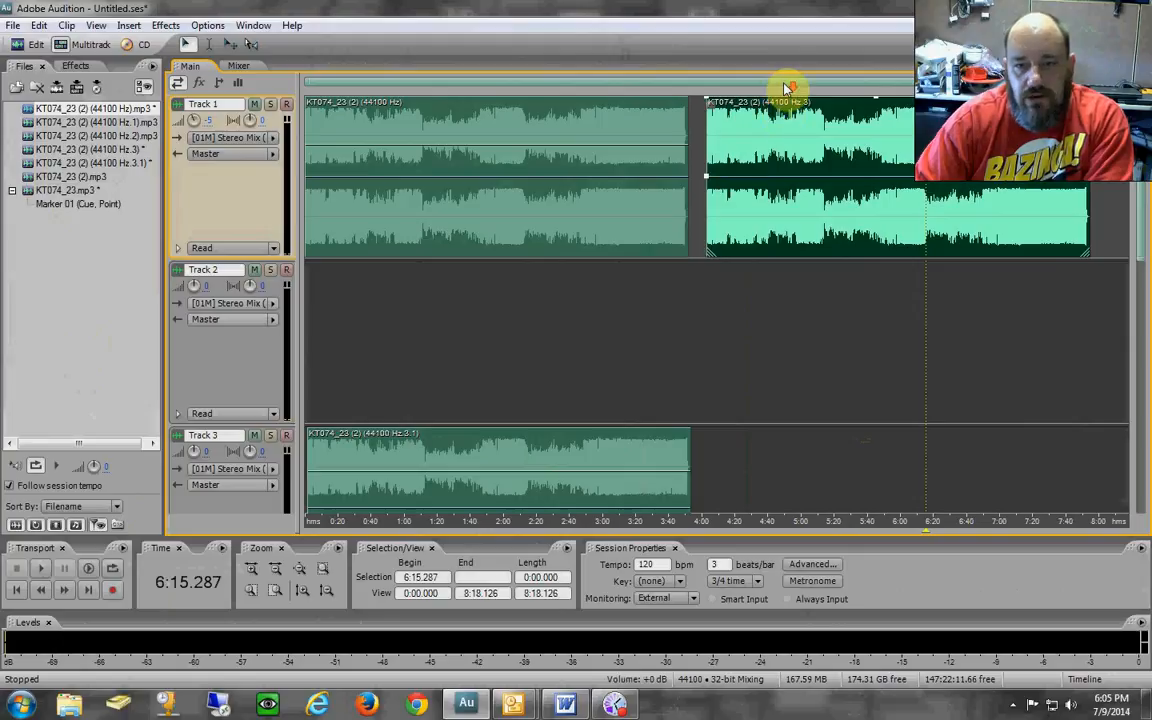
{"action": "left_click", "coordinate": [665, 122]}
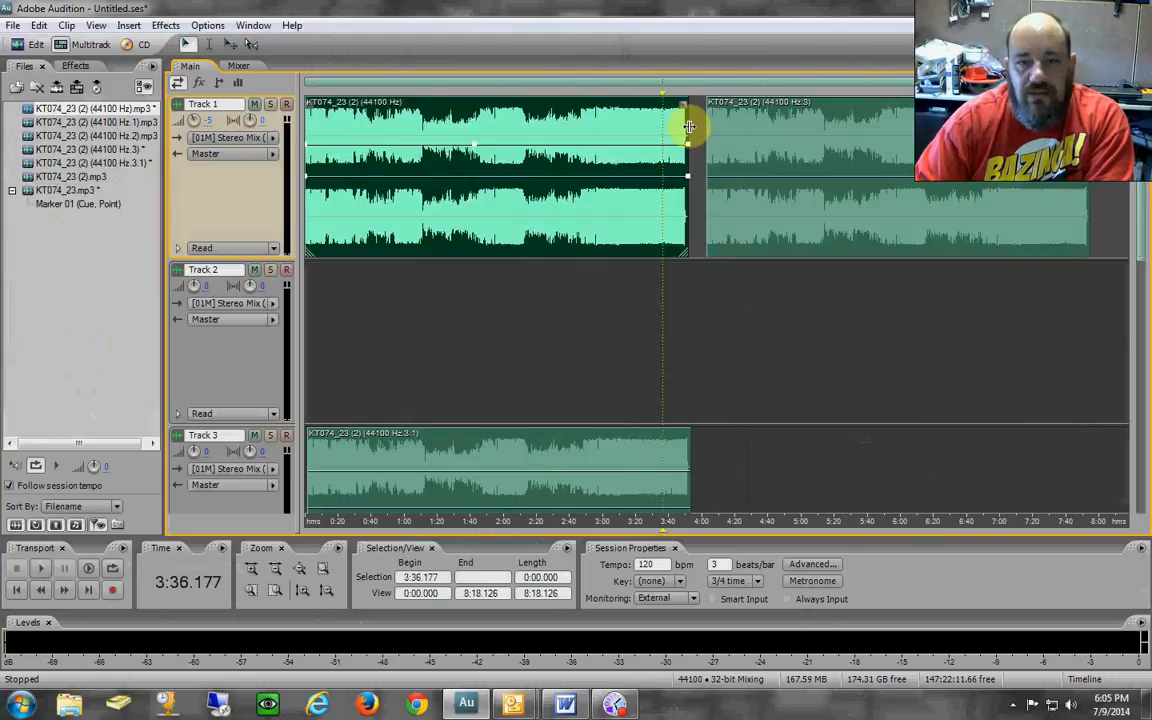
{"action": "left_click_drag", "start_coordinate": [688, 126], "coordinate": [707, 141]}
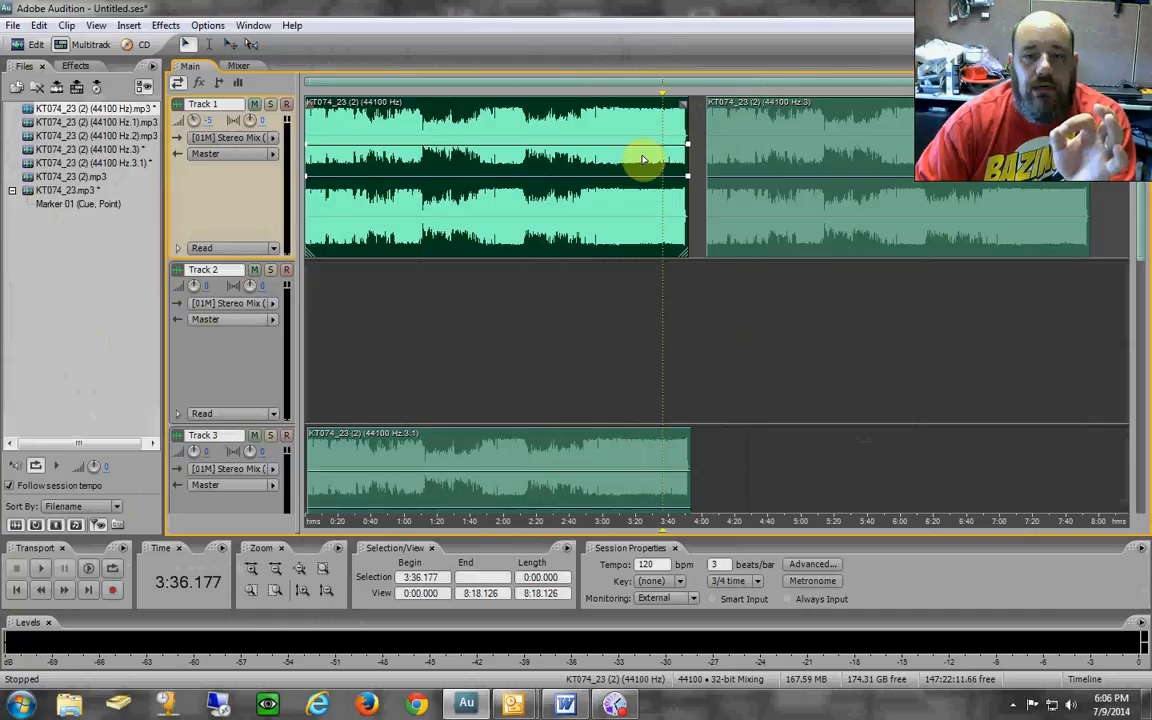
Split the first Track 1 clip at about 2:47.
{"action": "left_click", "coordinate": [579, 123]}
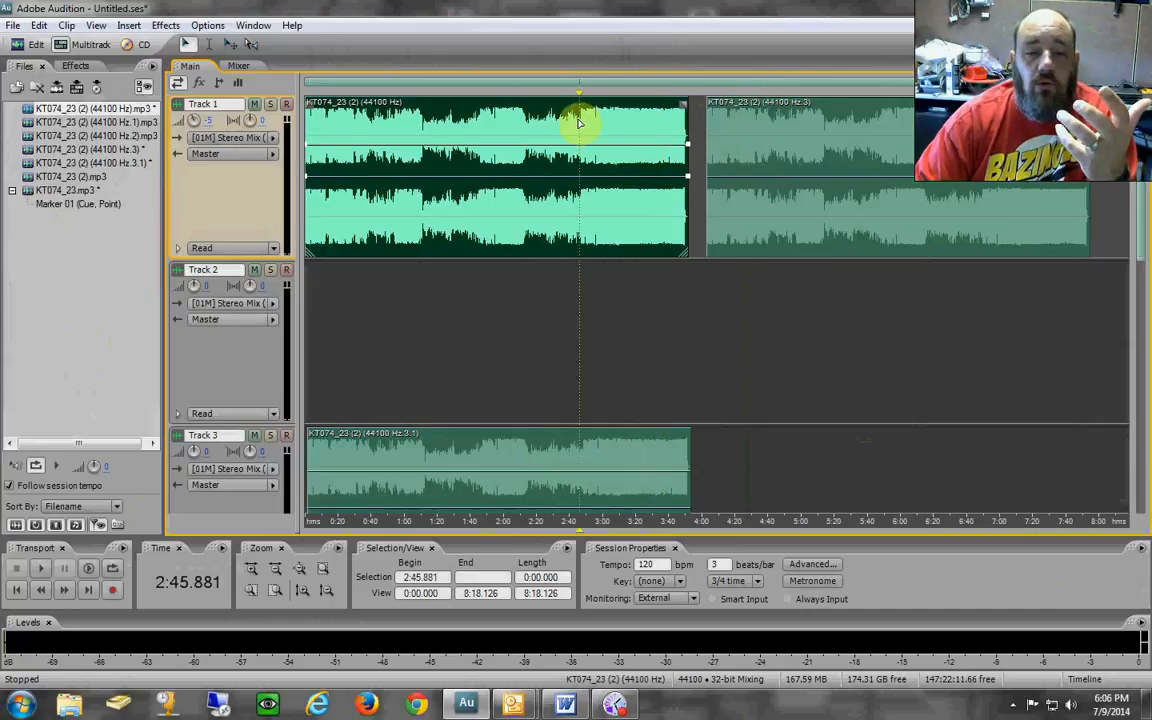
{"action": "left_click", "coordinate": [578, 119]}
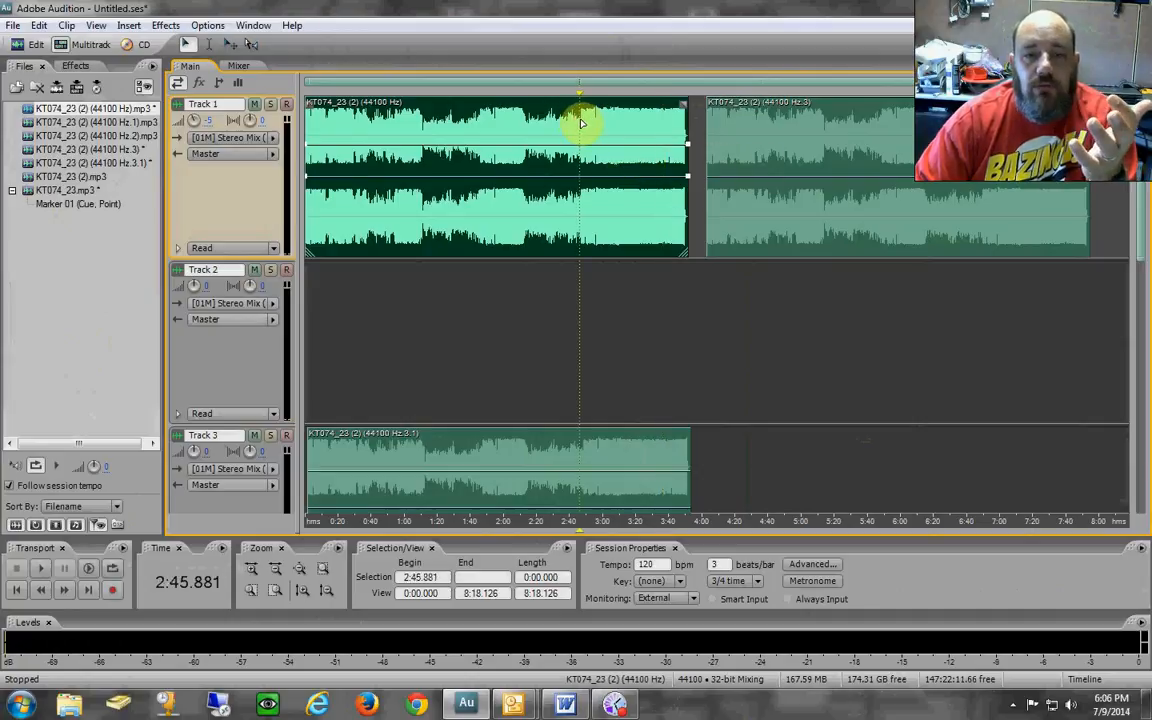
{"action": "right_click", "coordinate": [581, 118]}
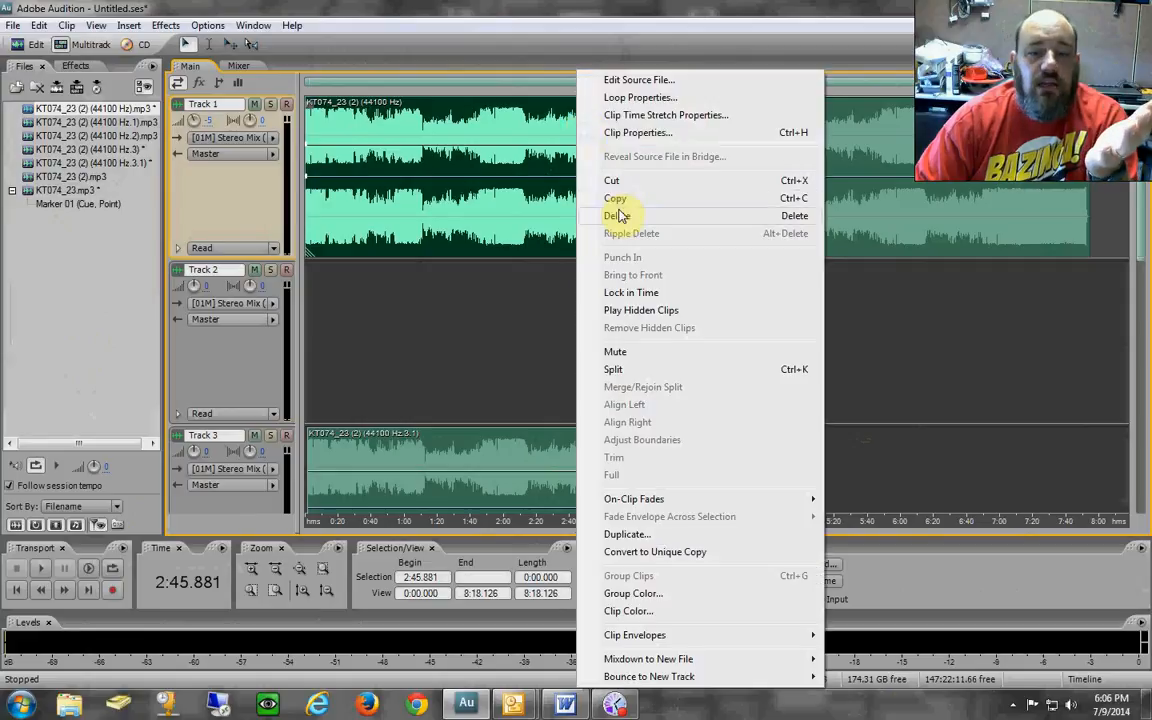
{"action": "left_click", "coordinate": [615, 372]}
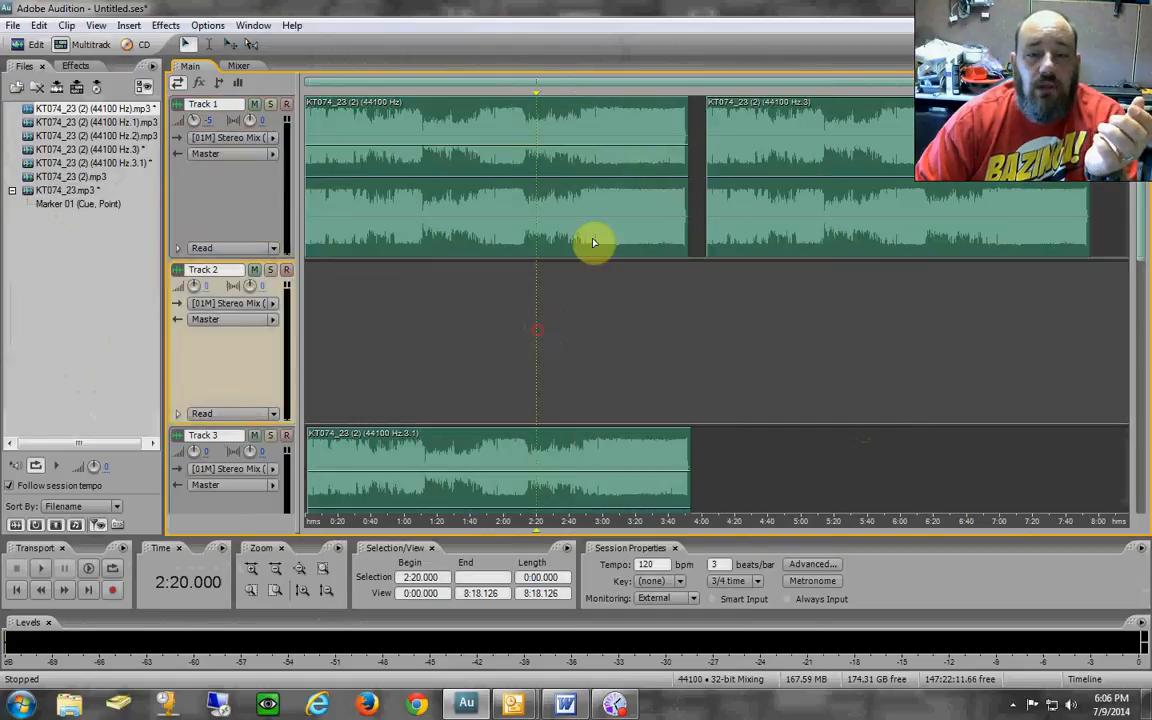
{"action": "left_click", "coordinate": [583, 132]}
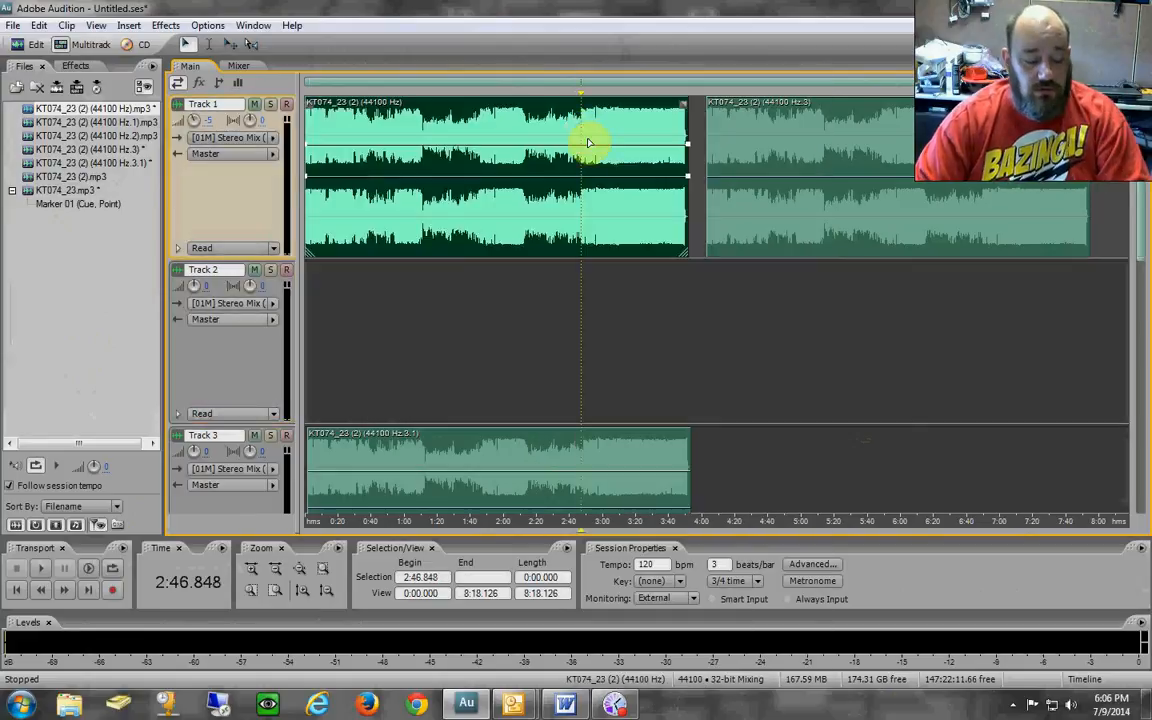
{"action": "key", "text": "ctrl+k"}
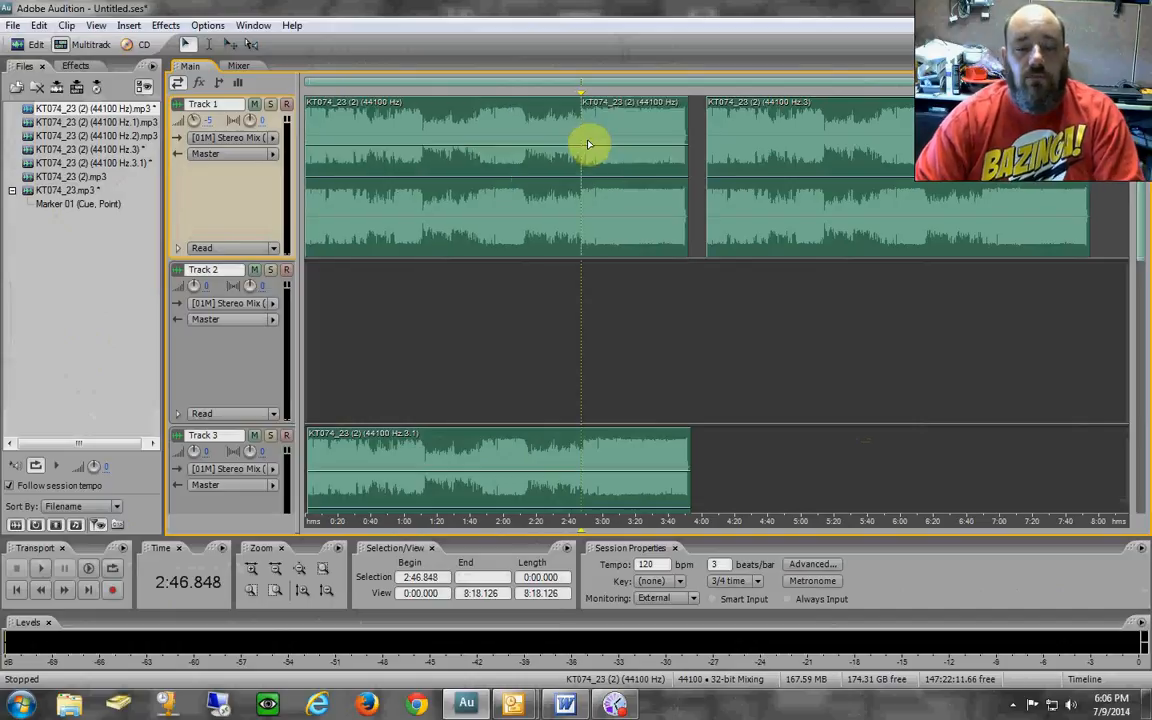
Select the two pieces of the split Track 1 clip in turn, finishing on the shorter second piece.
{"action": "left_click", "coordinate": [550, 133]}
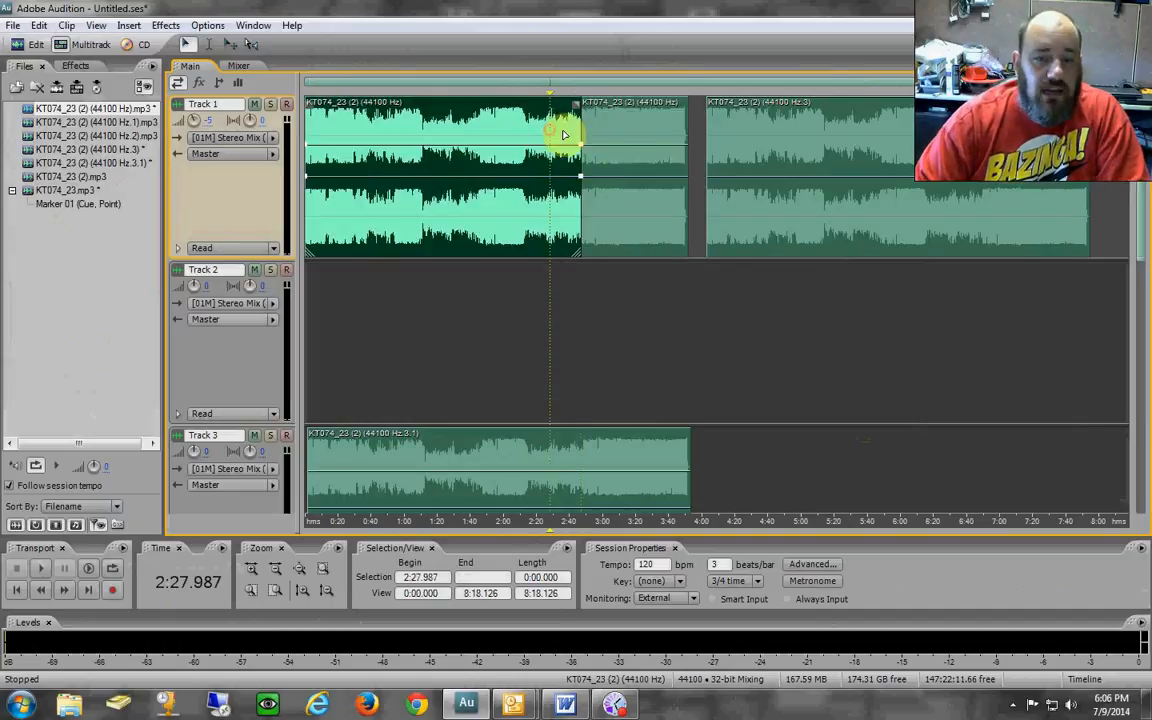
{"action": "left_click", "coordinate": [627, 134]}
{"action": "left_click", "coordinate": [529, 131]}
{"action": "left_click", "coordinate": [605, 131]}
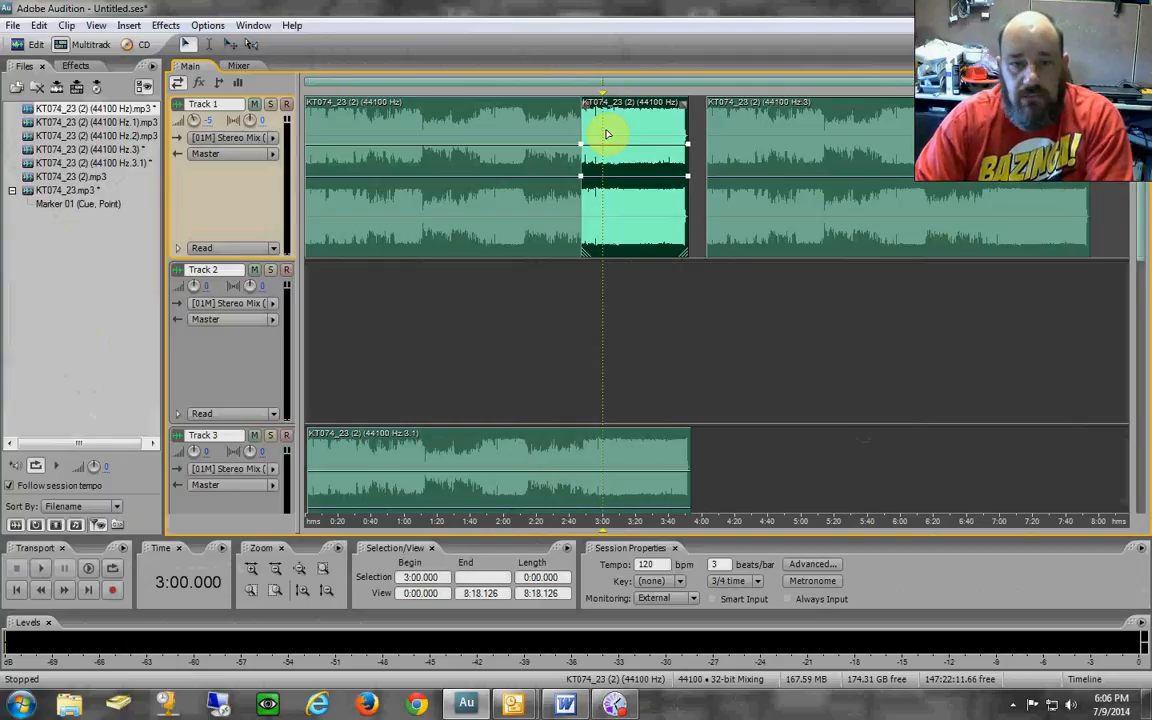
Delete the short second piece on Track 1 and move the following clip back to start at about 2:47, against the first piece.
{"action": "key", "text": "Delete"}
{"action": "left_click", "coordinate": [792, 143]}
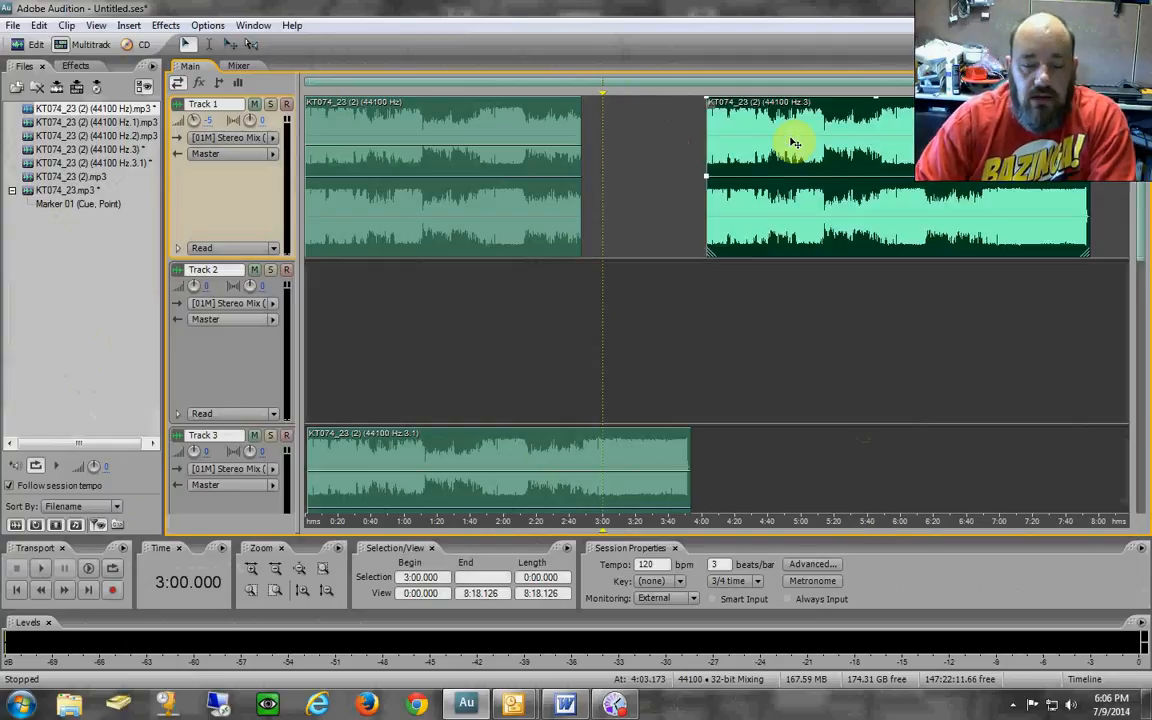
{"action": "left_click_drag", "start_coordinate": [792, 143], "coordinate": [663, 147]}
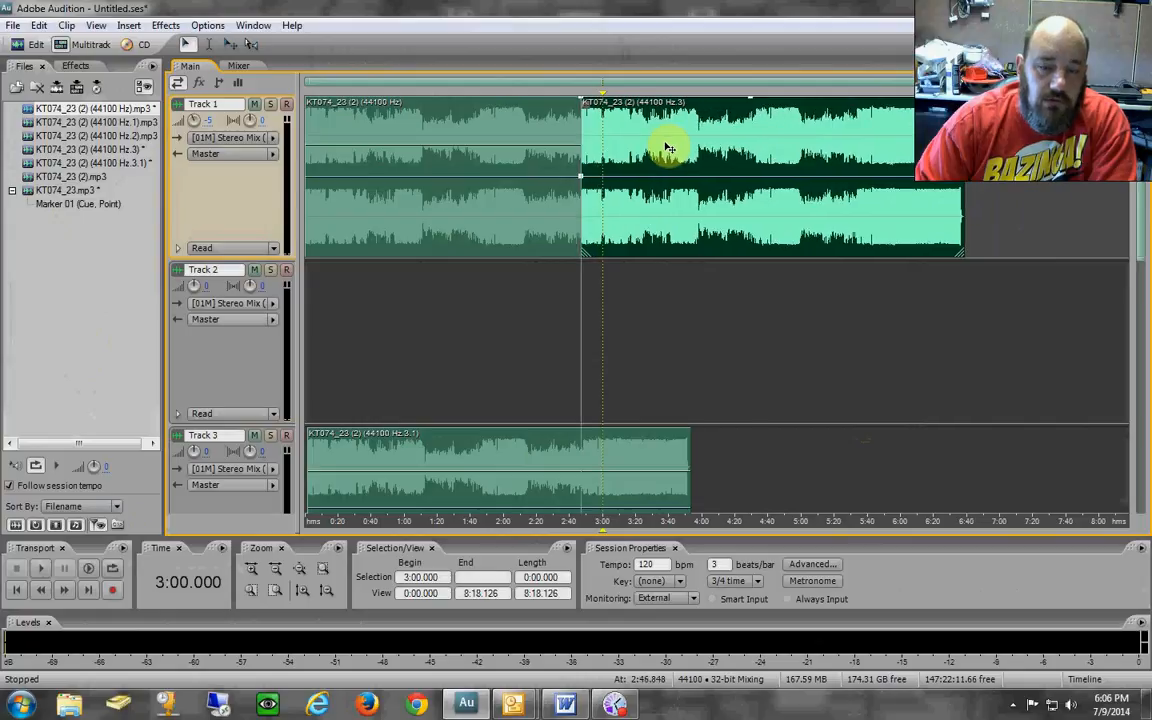
{"action": "left_click", "coordinate": [573, 213]}
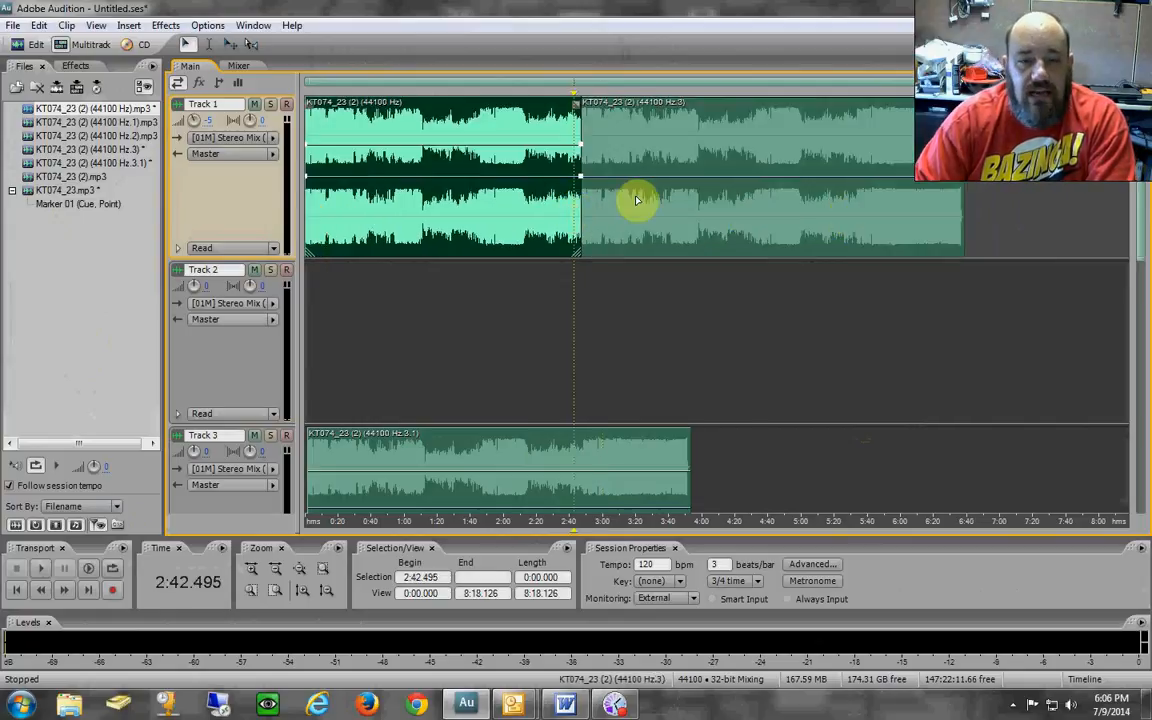
Split the second Track 1 clip at about 4:24 and its earlier part again at about 4:15.
{"action": "left_click", "coordinate": [743, 151]}
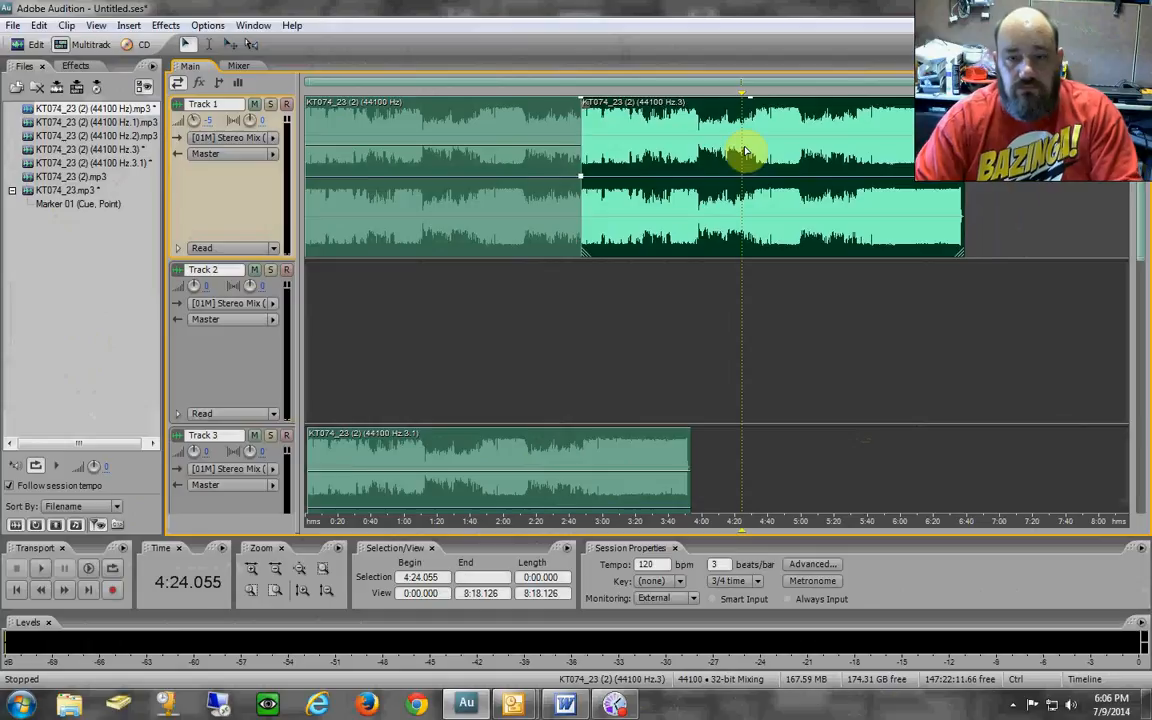
{"action": "key", "text": "ctrl+k"}
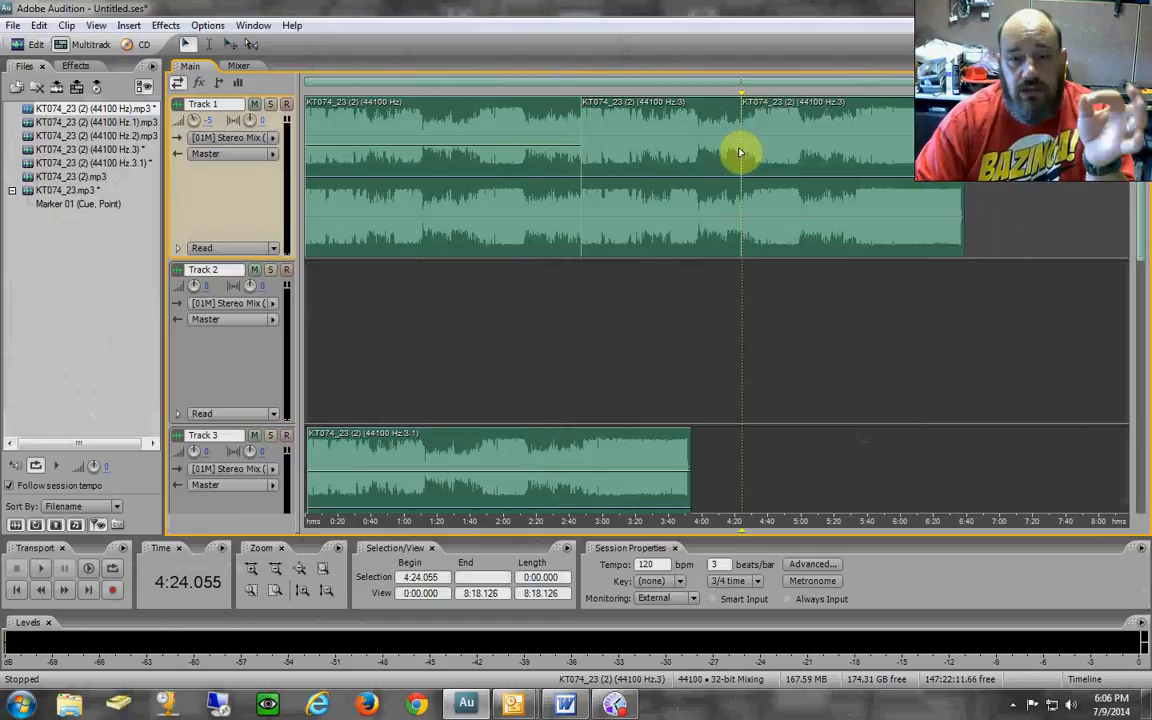
{"action": "left_click", "coordinate": [727, 151]}
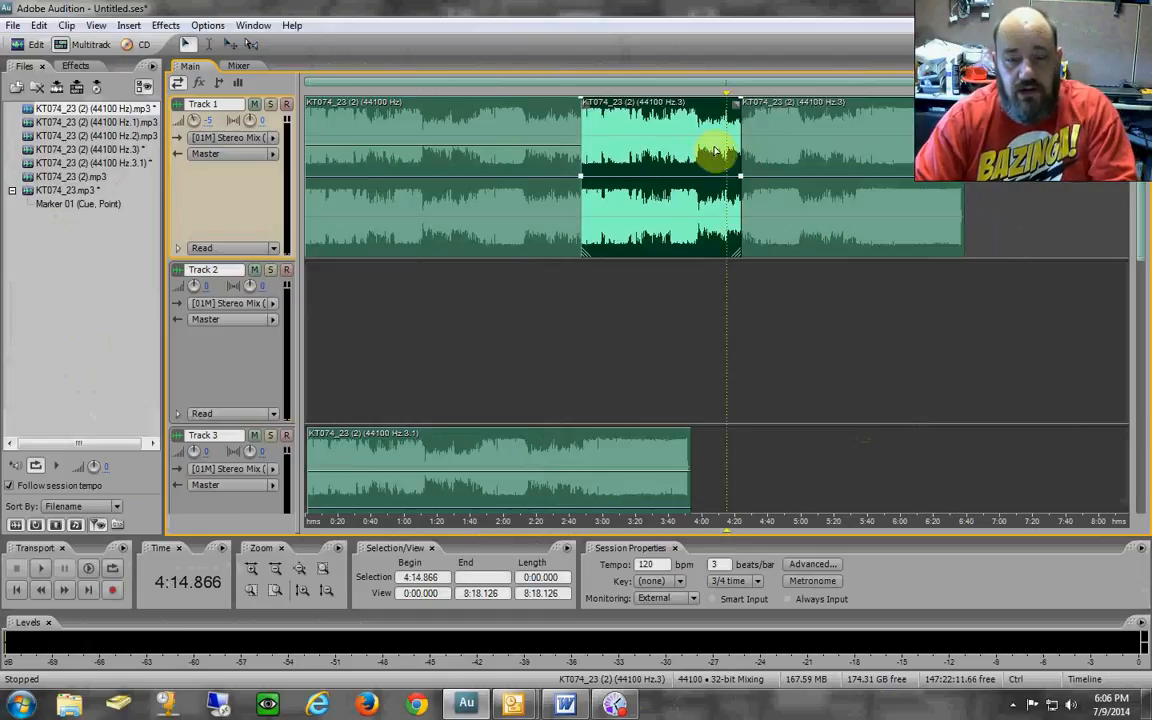
{"action": "key", "text": "ctrl+k"}
Delete the short piece between the two cuts and move the following Track 1 clip back to close the gap.
{"action": "left_click", "coordinate": [734, 151]}
{"action": "key", "text": "Delete"}
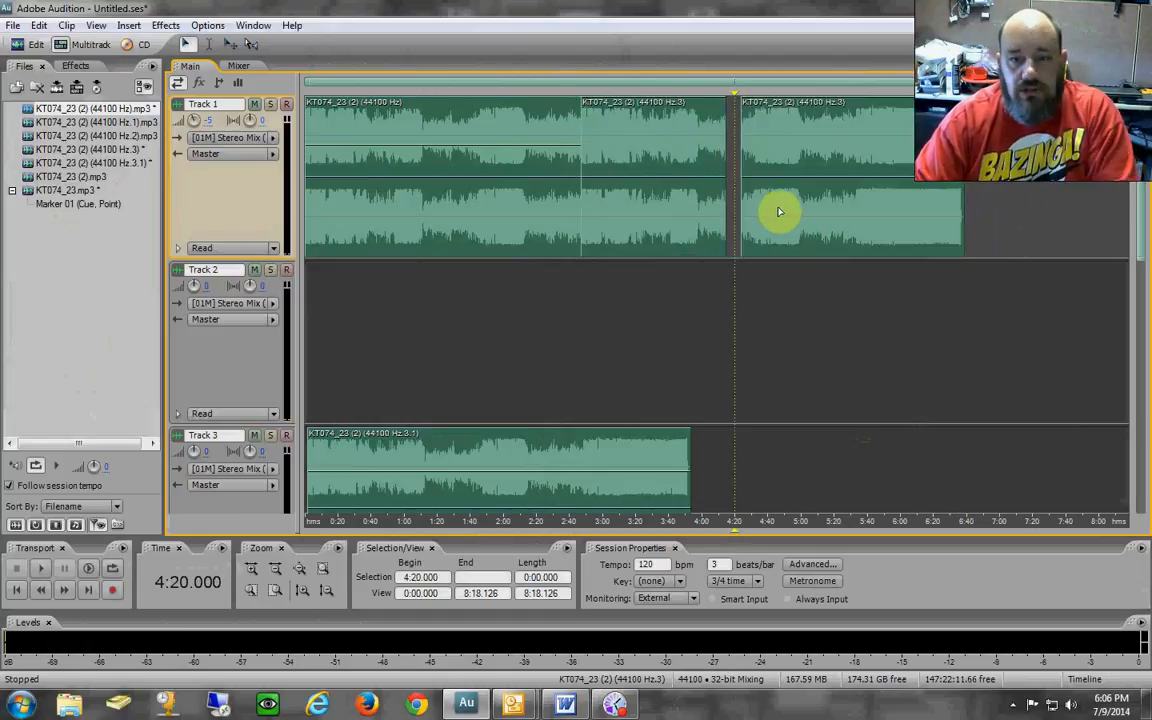
{"action": "mouse_move", "coordinate": [779, 211]}
{"action": "left_mouse_down"}
{"action": "mouse_move", "coordinate": [776, 175]}
{"action": "mouse_move", "coordinate": [776, 230]}
{"action": "left_mouse_up"}
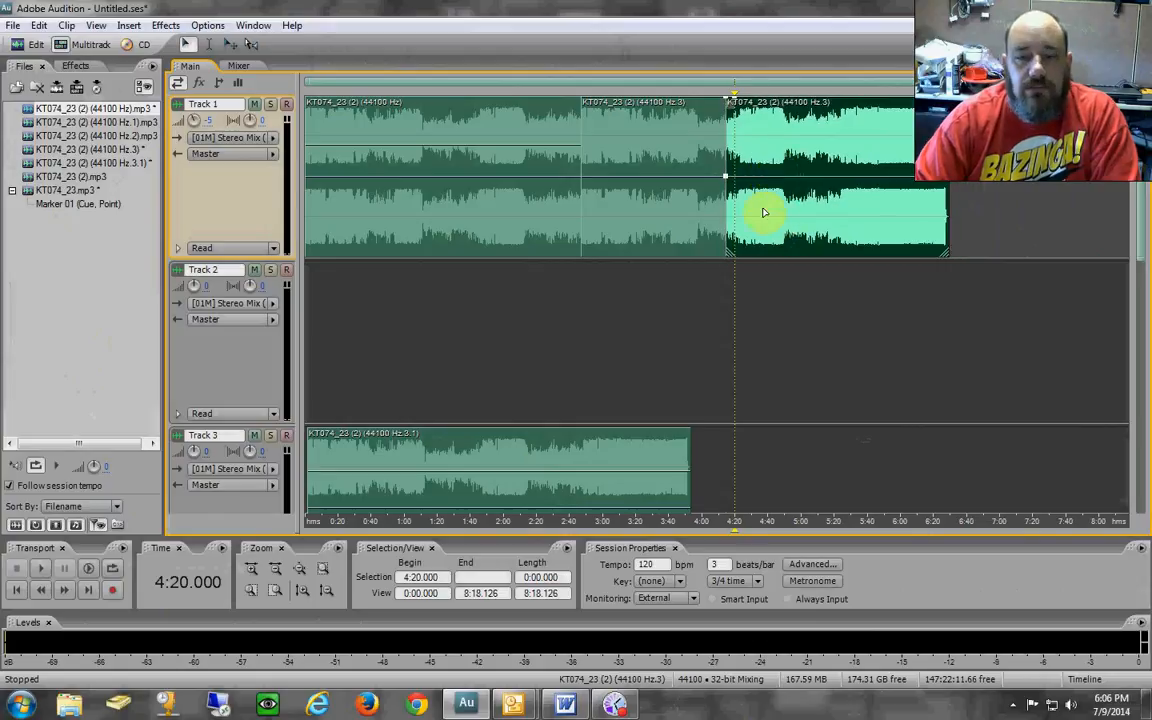
Delete the Track 3 clip and all three remaining Track 1 clips to empty the session.
{"action": "scroll", "coordinate": [1141, 150], "scroll_direction": "down", "scroll_amount": 2}
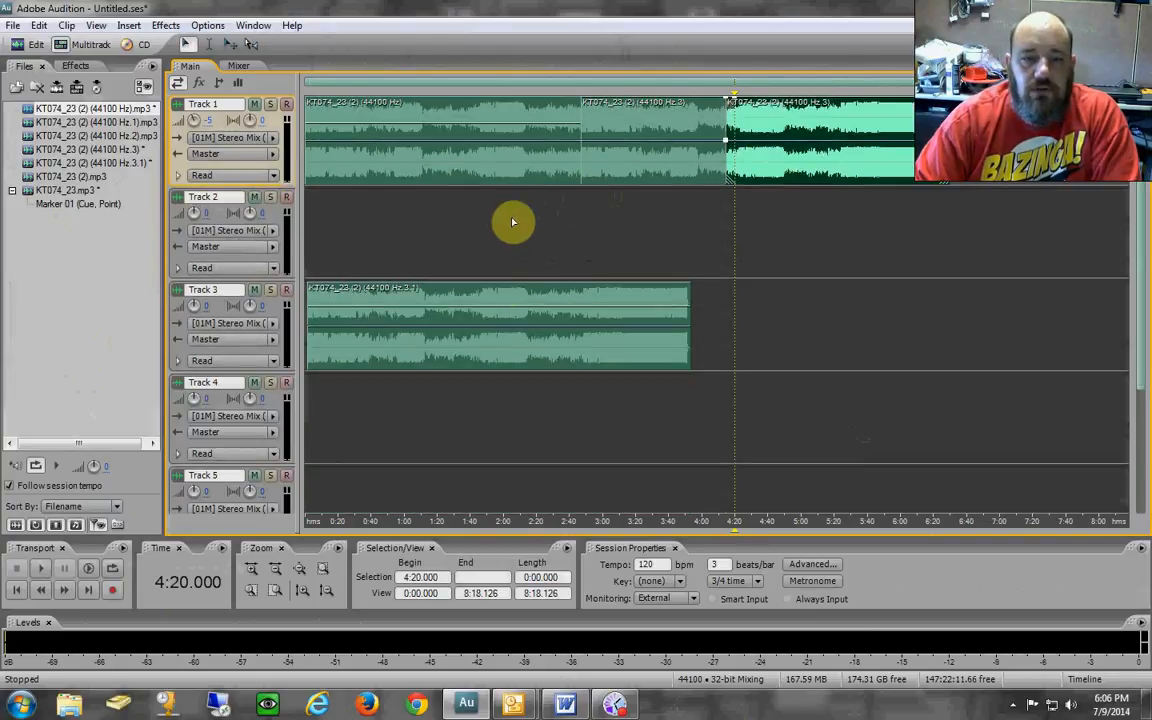
{"action": "left_click", "coordinate": [441, 294]}
{"action": "key", "text": "Delete"}
{"action": "left_click", "coordinate": [437, 171]}
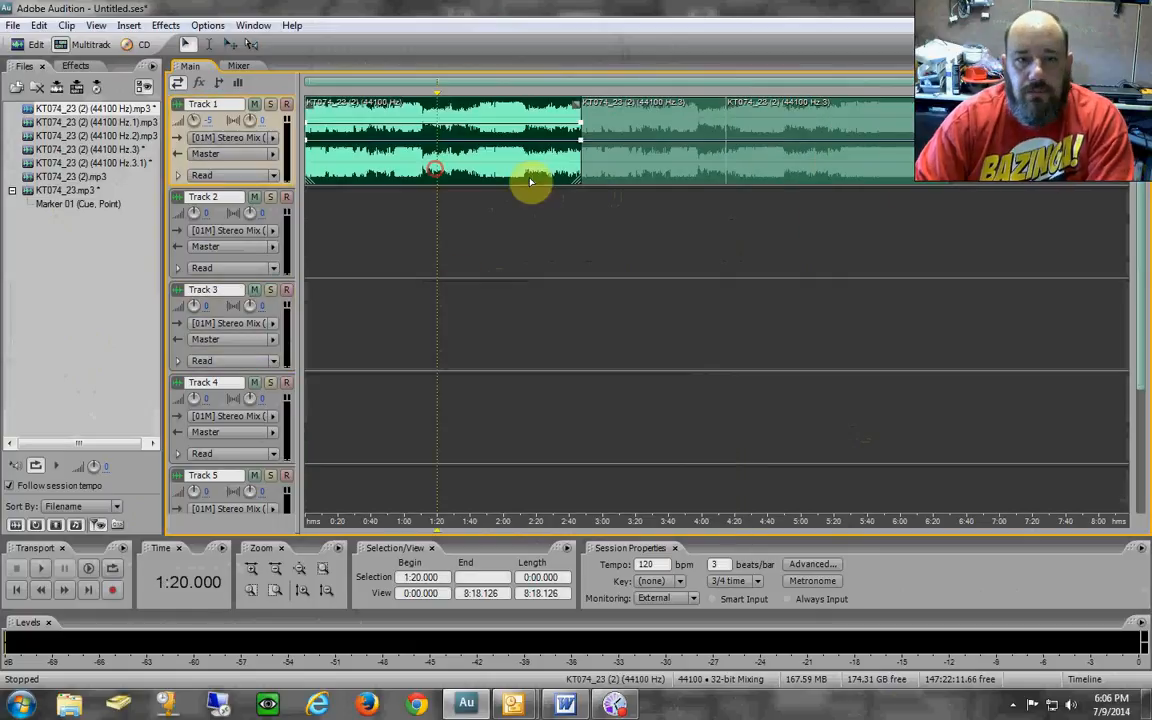
{"action": "key", "text": "Delete"}
{"action": "left_click", "coordinate": [706, 173]}
{"action": "key", "text": "Delete"}
{"action": "left_click", "coordinate": [808, 171]}
{"action": "key", "text": "Delete"}
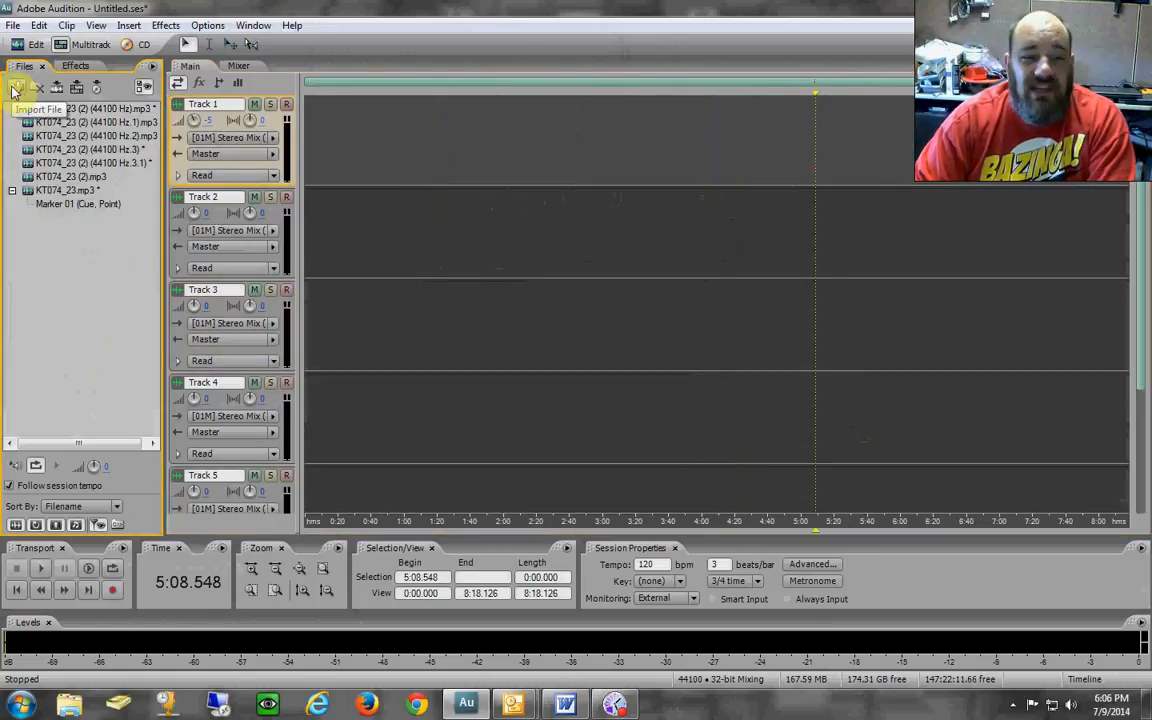
Import the MP3 voice recording whose file name ends in "062413-Untitled".
{"action": "double_click", "coordinate": [57, 248]}
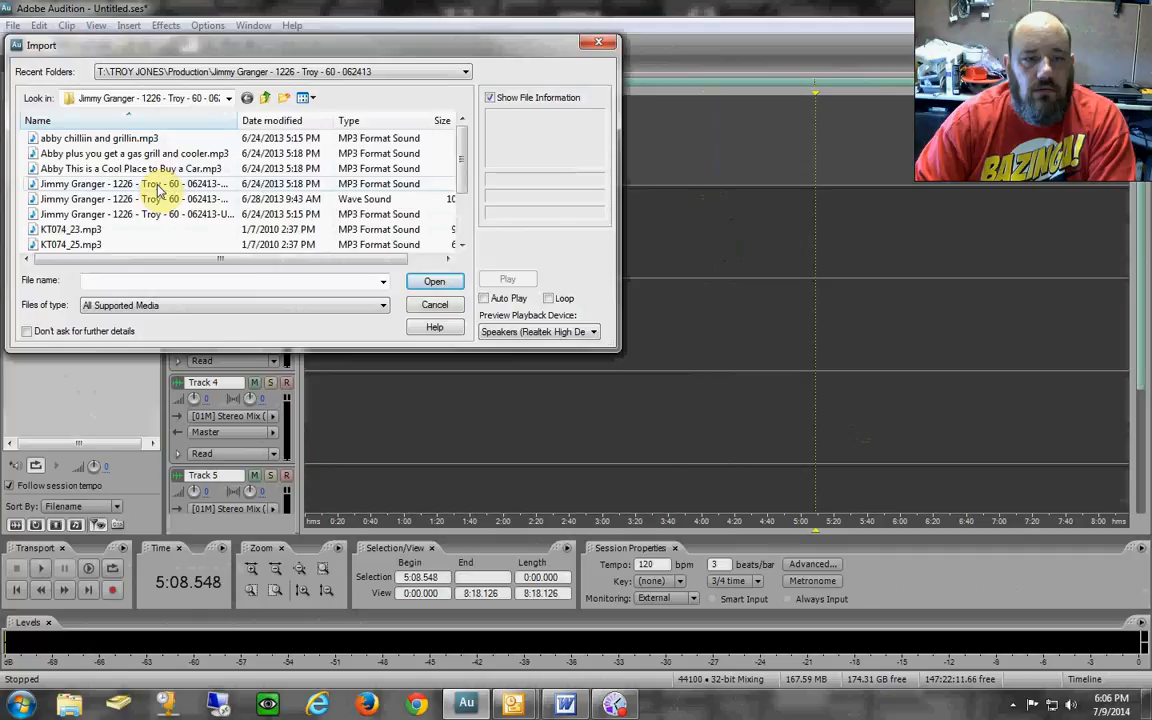
{"action": "left_click_drag", "start_coordinate": [239, 120], "coordinate": [352, 131]}
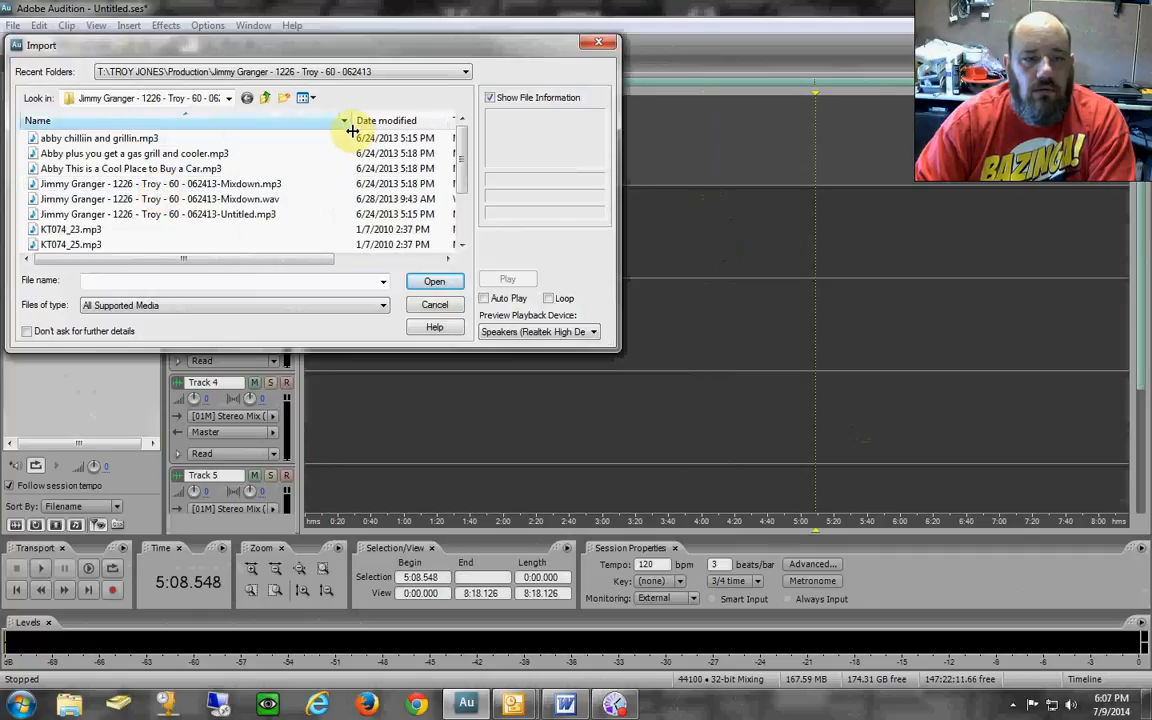
{"action": "double_click", "coordinate": [252, 214]}
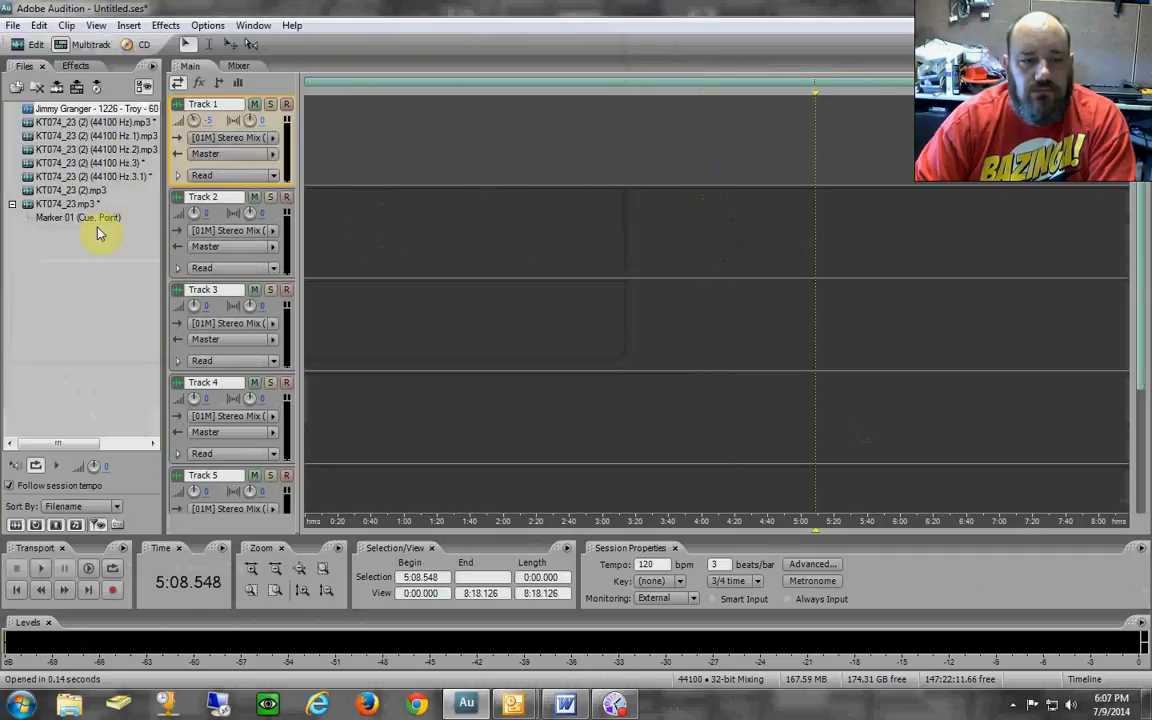
Open the imported voice recording in the waveform editor and play part of it to check its content.
{"action": "double_click", "coordinate": [100, 110]}
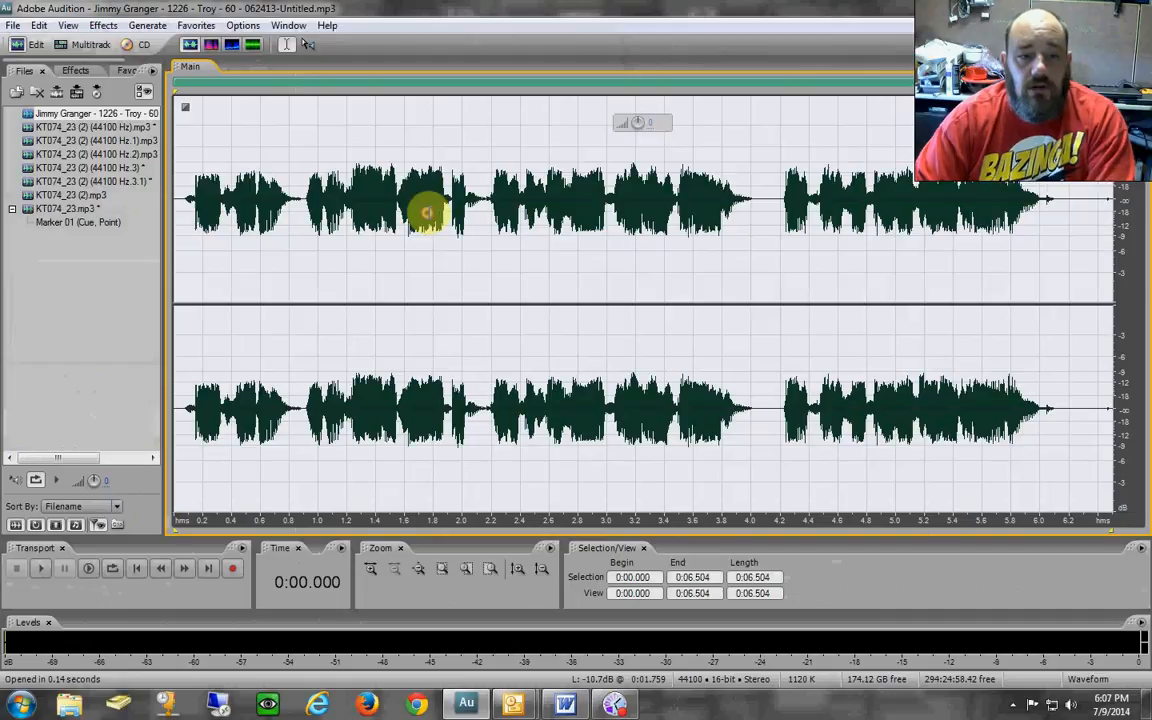
{"action": "key", "text": "space"}
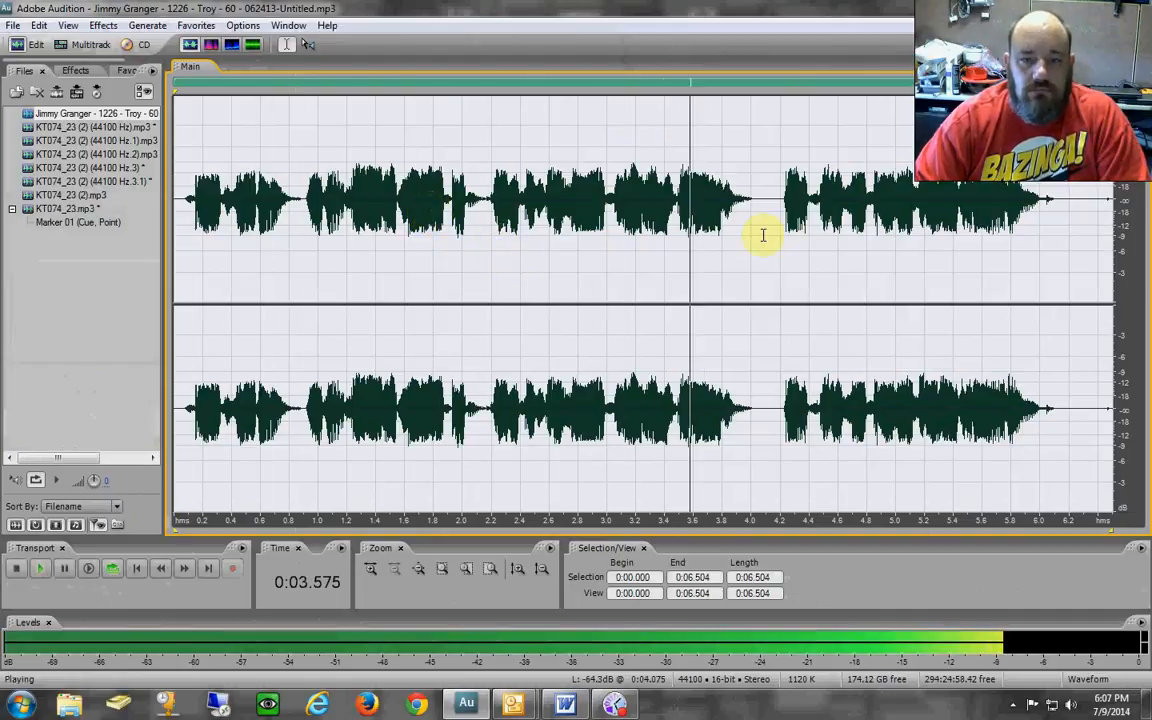
{"action": "key", "text": "space"}
Return to the multitrack session and place the imported voice recording at the start of Track 1.
{"action": "left_click", "coordinate": [72, 44]}
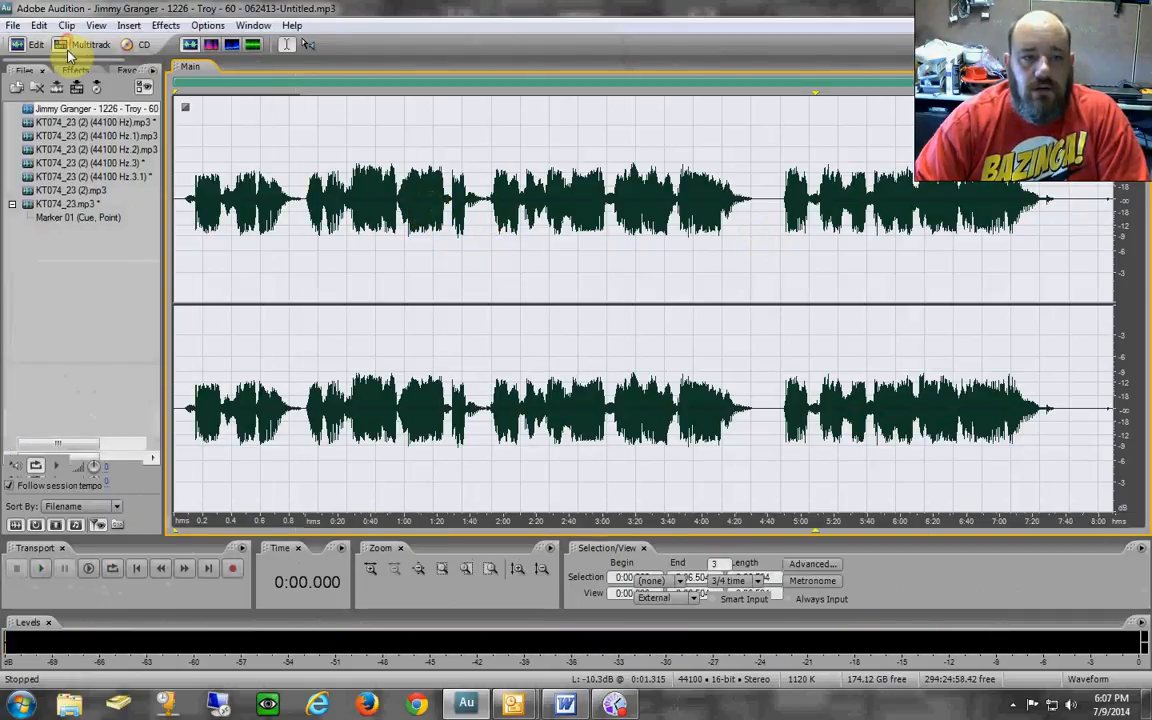
{"action": "left_click_drag", "start_coordinate": [51, 110], "coordinate": [308, 128]}
Split the voice clip in the pause at about 4.1 s and move the second piece down to Track 2.
{"action": "scroll", "coordinate": [372, 85], "scroll_direction": "up", "scroll_amount": 5}
{"action": "left_click_drag", "start_coordinate": [426, 84], "coordinate": [334, 84]}
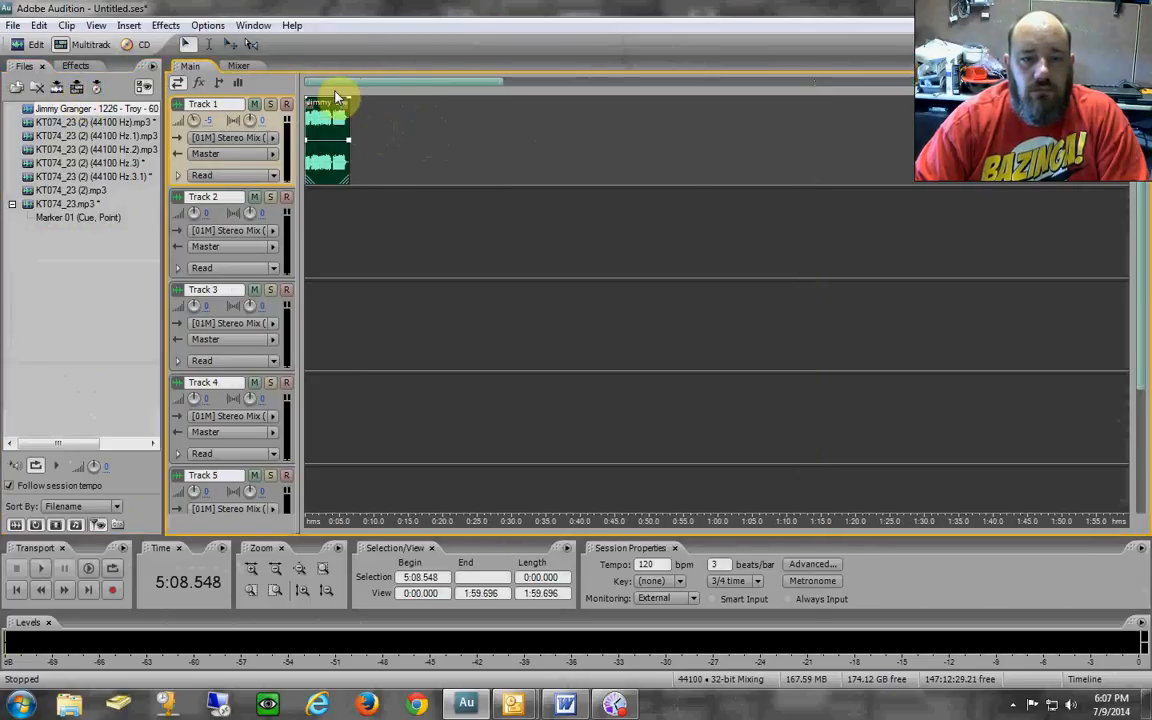
{"action": "scroll", "coordinate": [346, 82], "scroll_direction": "up", "scroll_amount": 4}
{"action": "scroll", "coordinate": [346, 82], "scroll_direction": "up", "scroll_amount": 3}
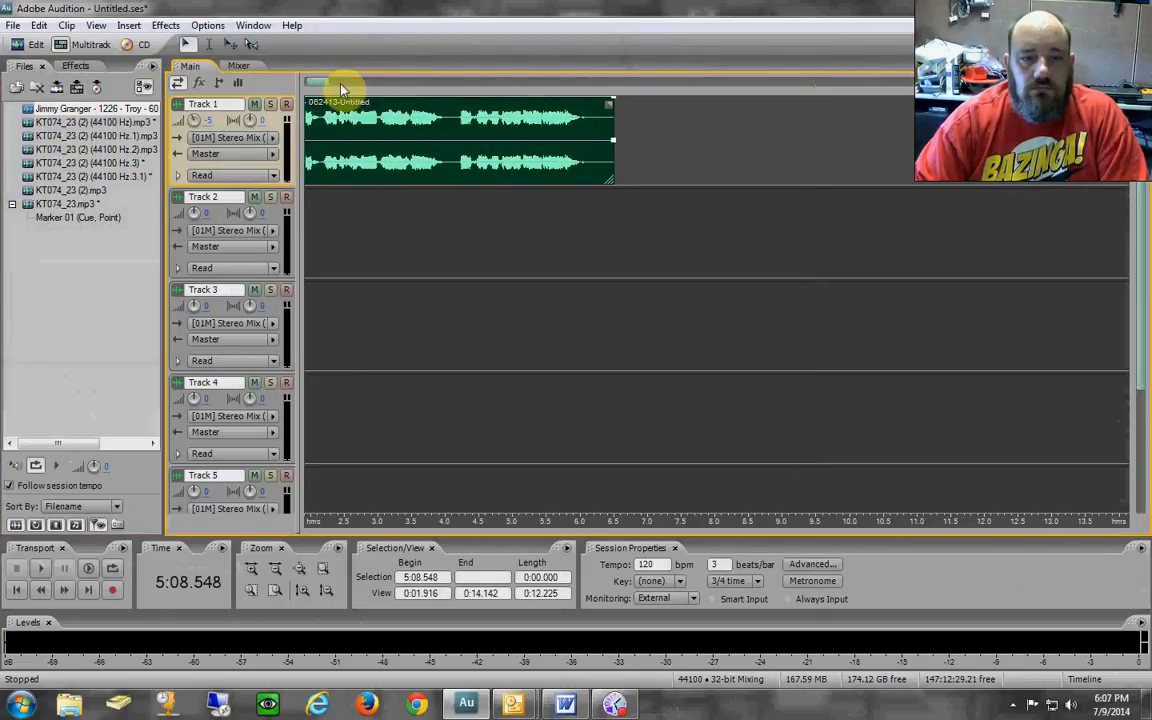
{"action": "scroll", "coordinate": [1141, 194], "scroll_direction": "up", "scroll_amount": 3}
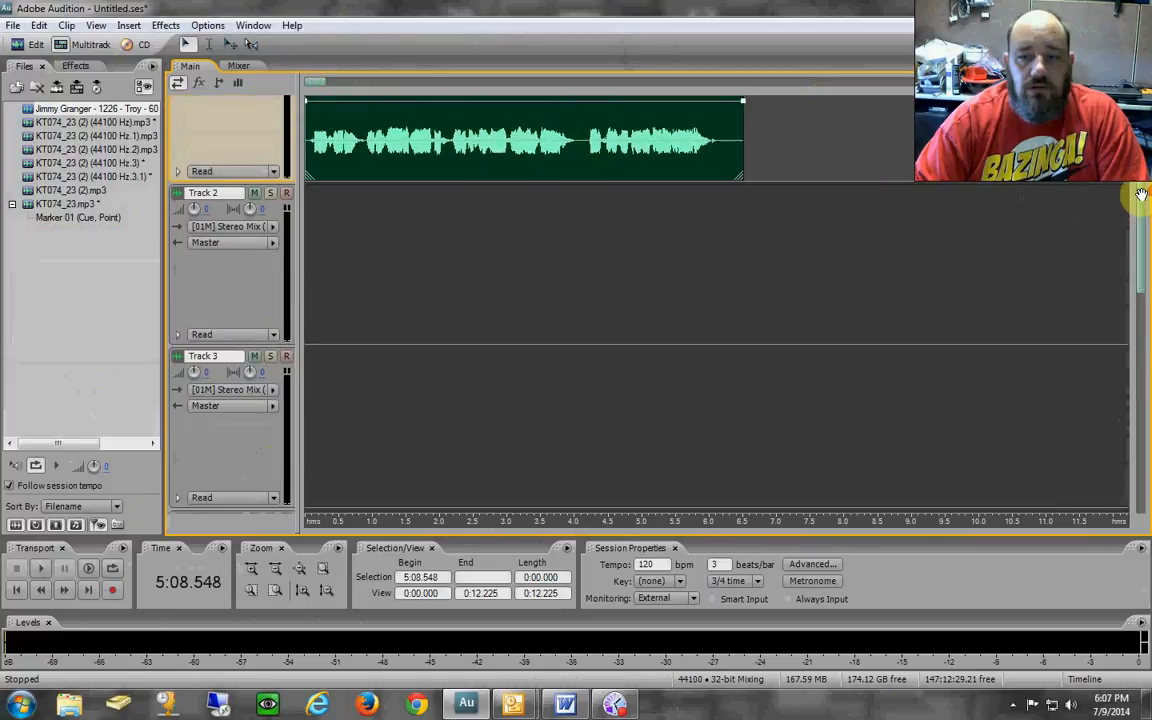
{"action": "left_click_drag", "start_coordinate": [1141, 200], "coordinate": [1141, 165]}
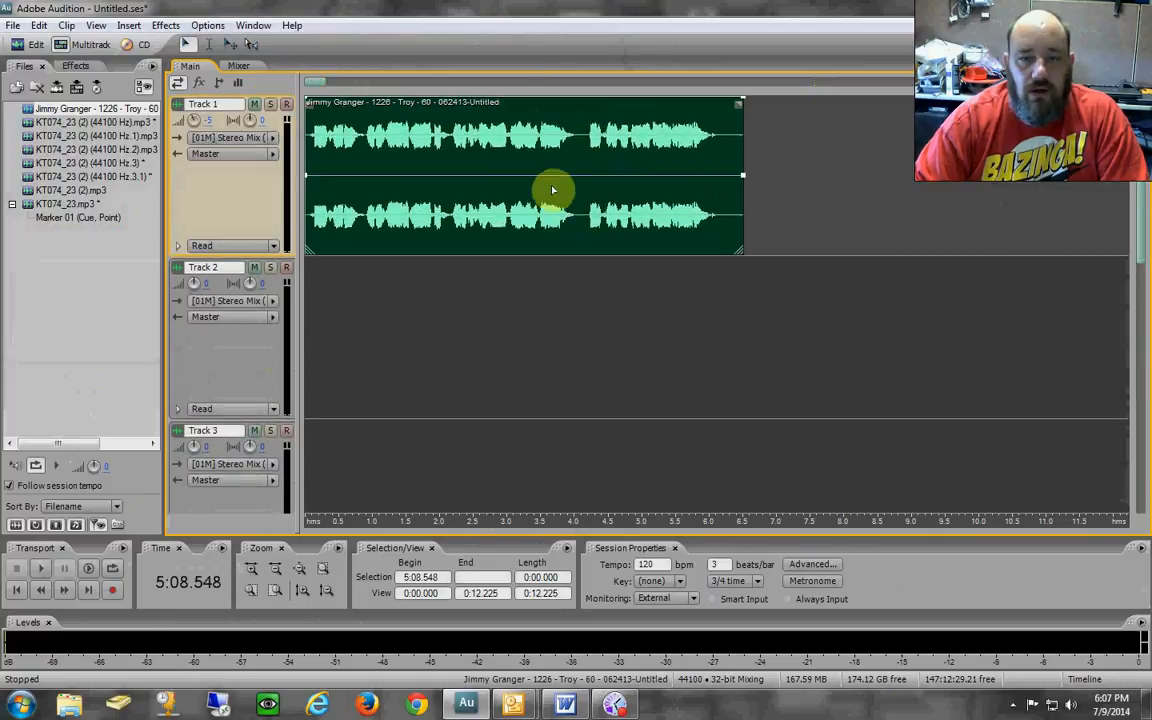
{"action": "left_click", "coordinate": [581, 169]}
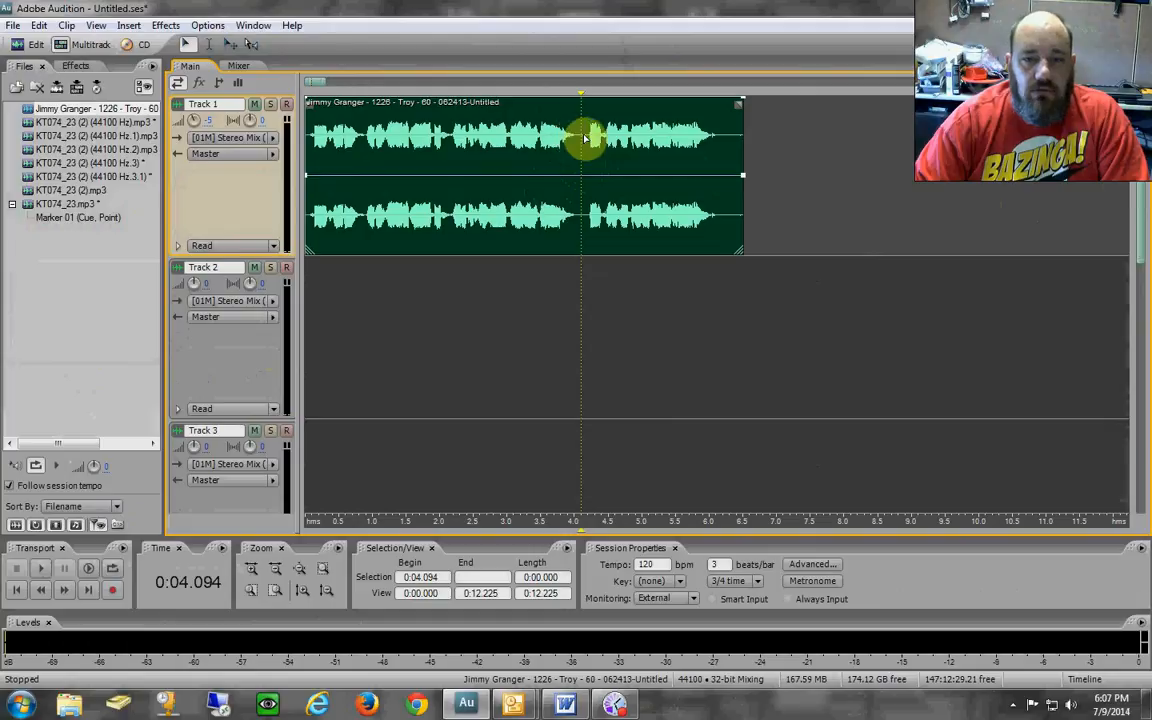
{"action": "key", "text": "ctrl+k"}
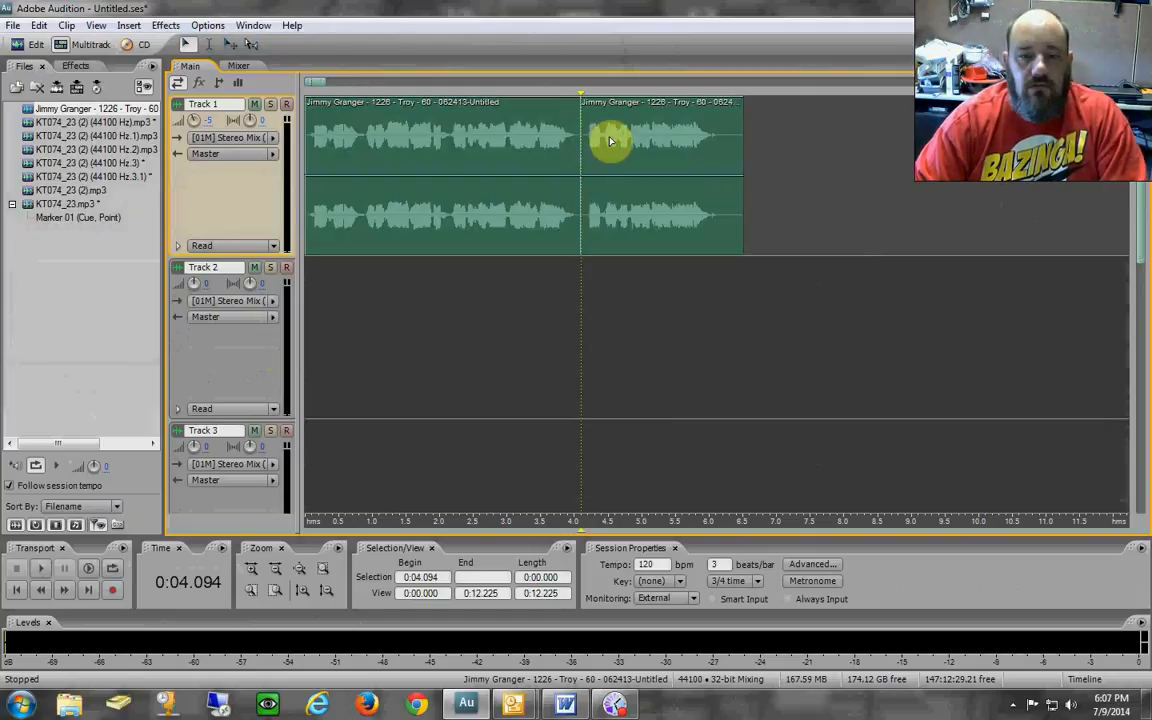
{"action": "left_click_drag", "start_coordinate": [617, 140], "coordinate": [605, 296]}
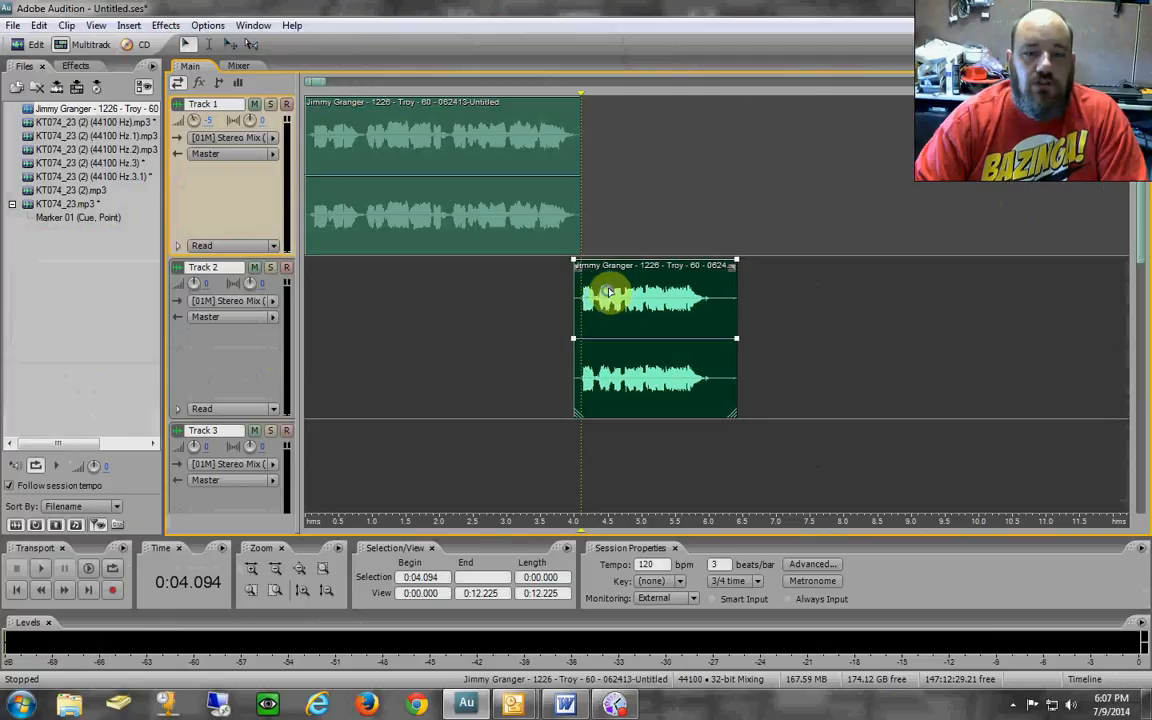
Split the remaining Track 1 voice clip at about 0.88 s and move the opening piece down to the start of Track 2.
{"action": "left_click", "coordinate": [366, 145]}
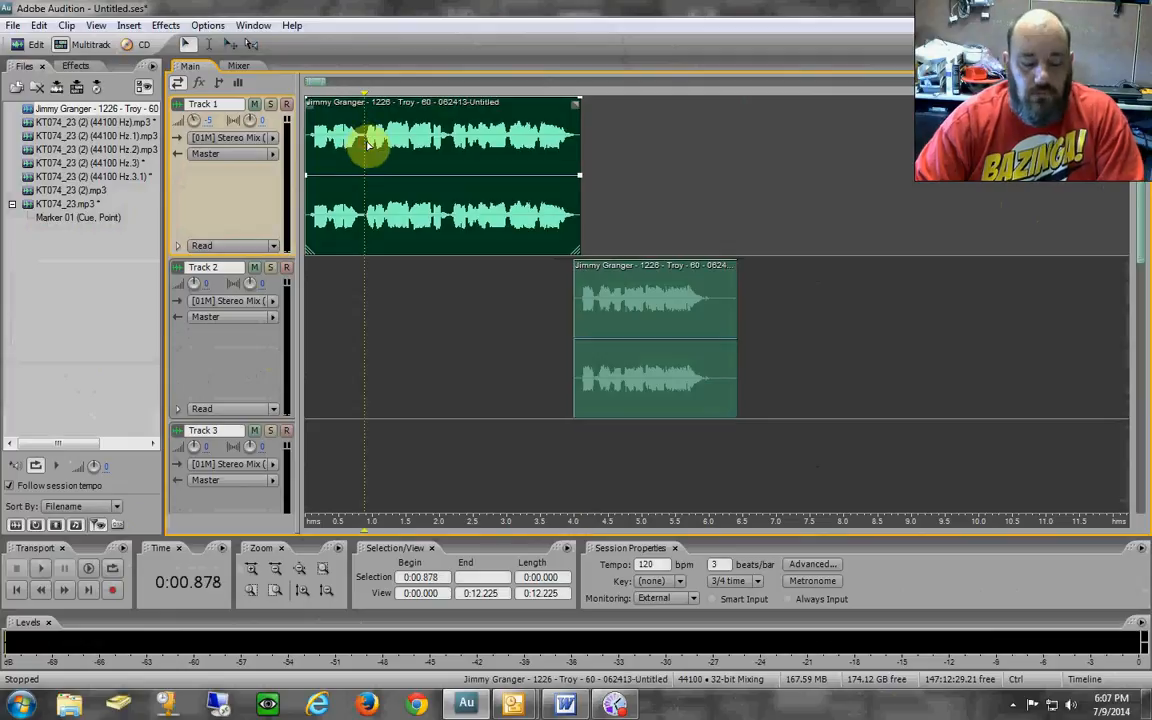
{"action": "key", "text": "ctrl+k"}
{"action": "left_click", "coordinate": [355, 147]}
{"action": "left_click_drag", "start_coordinate": [343, 262], "coordinate": [334, 275]}
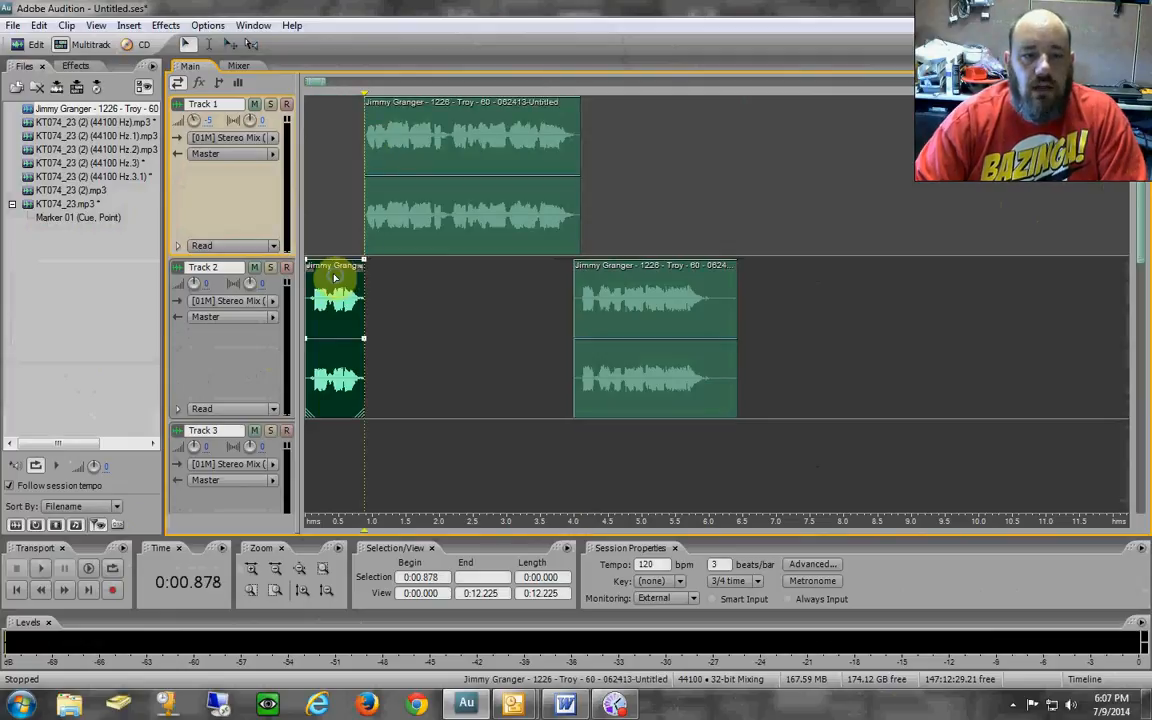
Set Track 1's volume to 0 dB.
{"action": "left_click_drag", "start_coordinate": [208, 119], "coordinate": [214, 118]}
{"action": "type", "text": "0"}
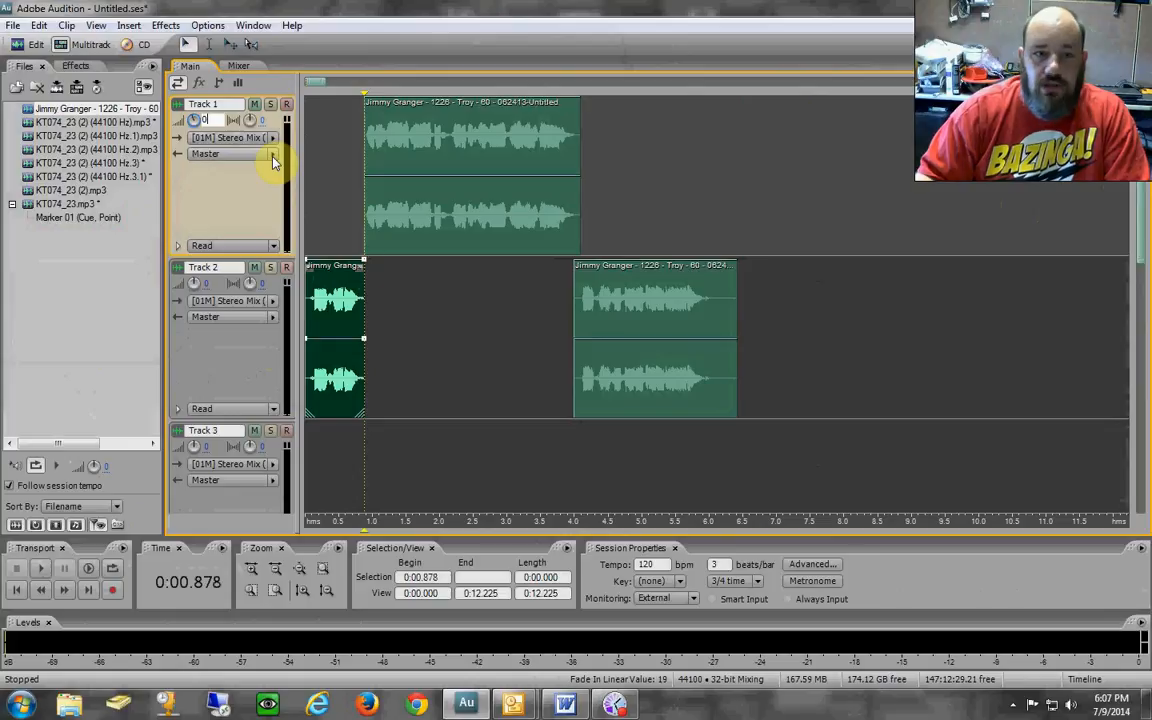
{"action": "key", "text": "Return"}
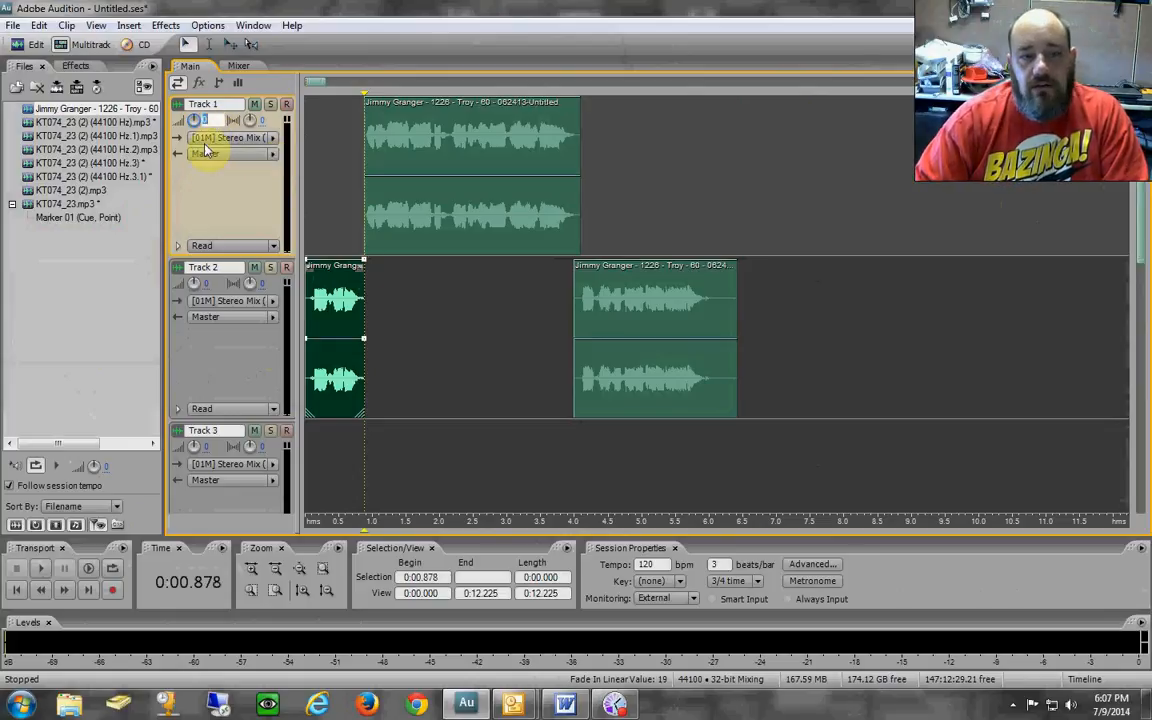
{"action": "left_click", "coordinate": [332, 289]}
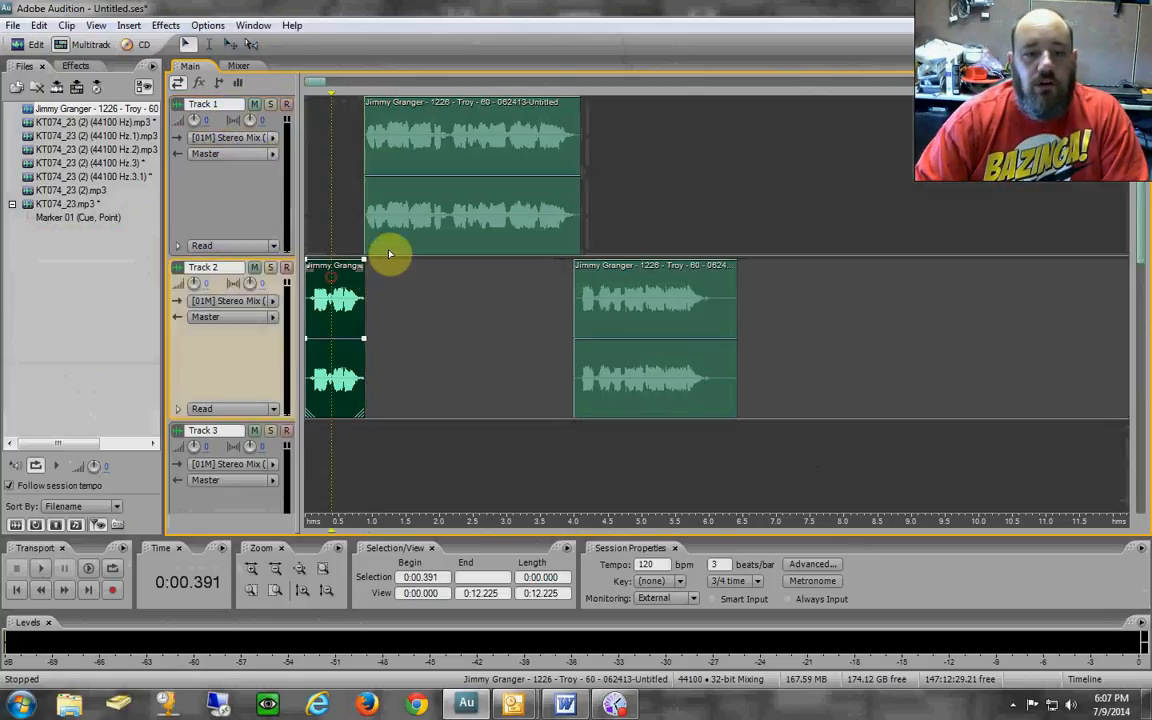
Overlap the voice pieces by moving the Track 1 clip to start at about 0.74 s and the last Track 2 clip at about 3.66 s.
{"action": "scroll", "coordinate": [375, 91], "scroll_direction": "up", "scroll_amount": 3}
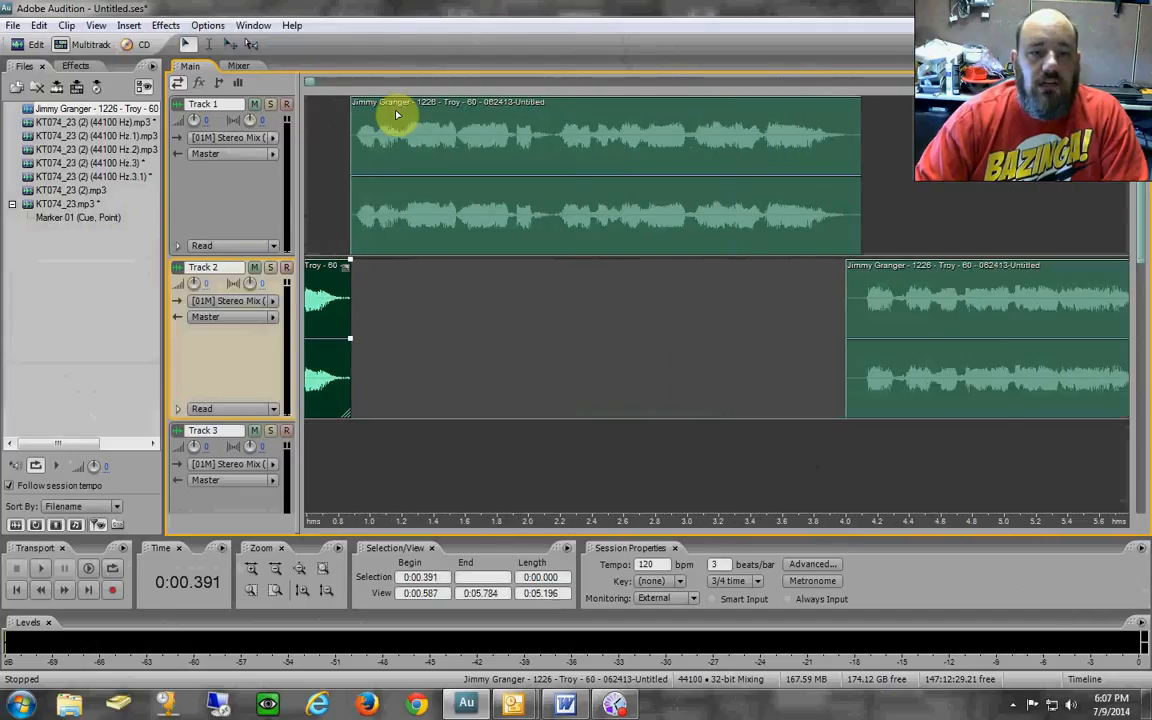
{"action": "mouse_move", "coordinate": [418, 150]}
{"action": "left_mouse_down"}
{"action": "mouse_move", "coordinate": [428, 142]}
{"action": "mouse_move", "coordinate": [412, 147]}
{"action": "left_mouse_up"}
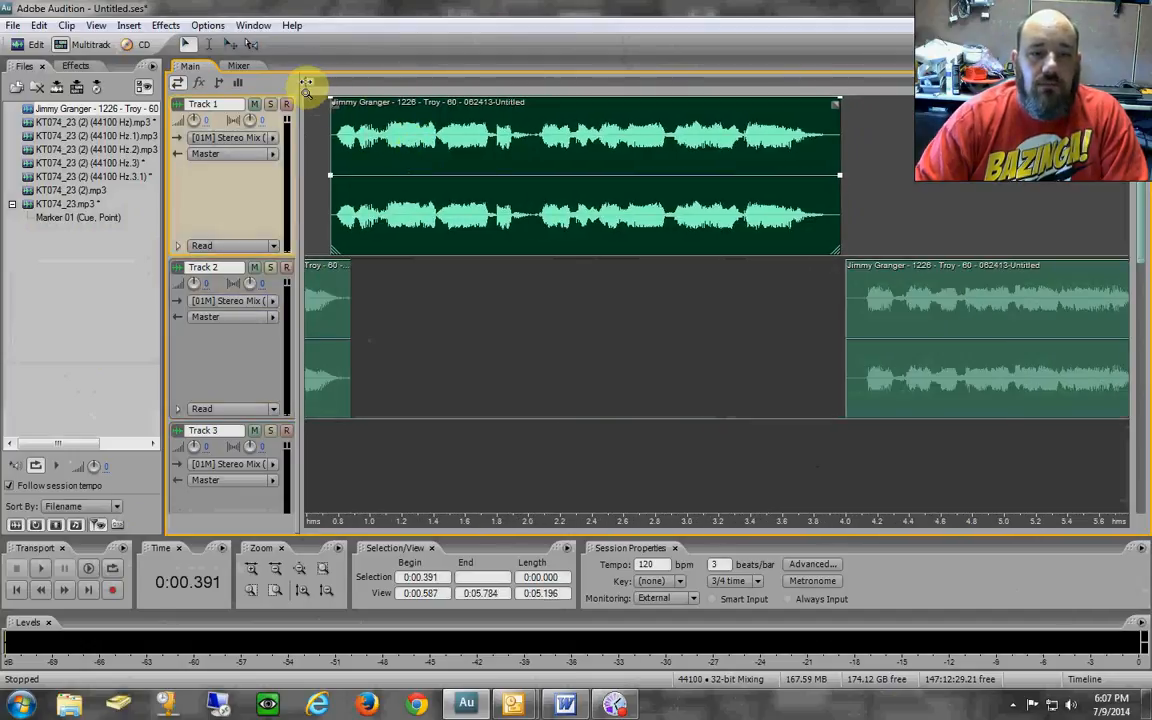
{"action": "scroll", "coordinate": [306, 90], "scroll_direction": "down", "scroll_amount": 2}
{"action": "left_click", "coordinate": [382, 237]}
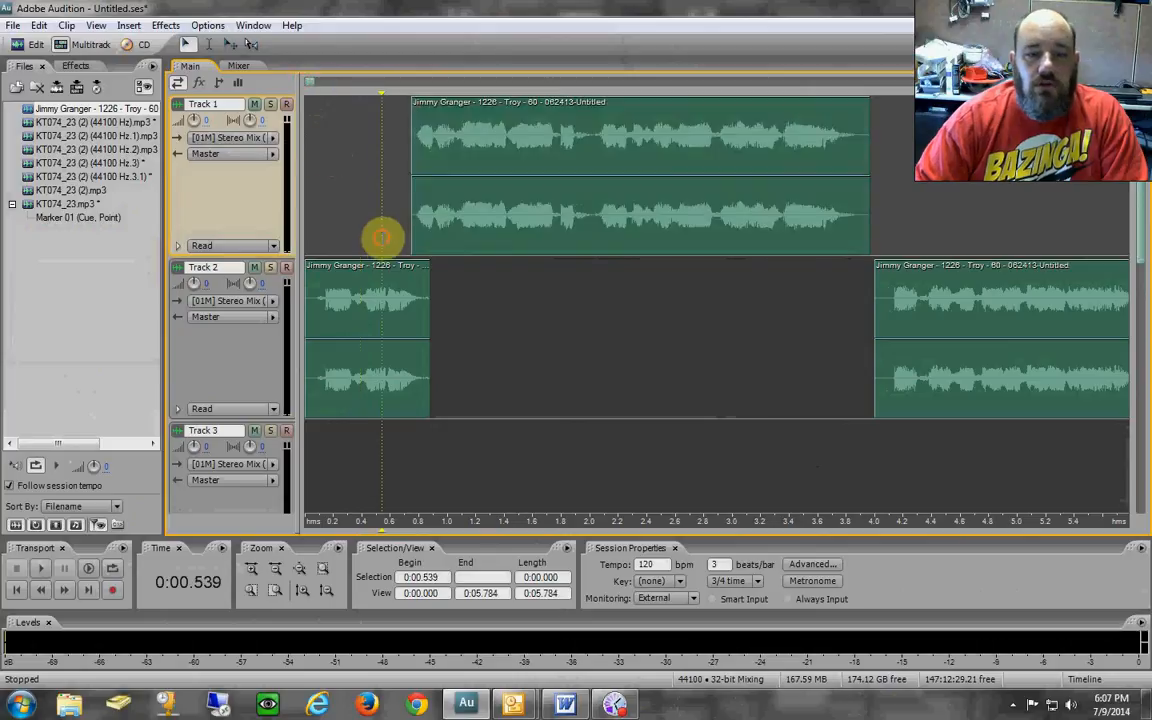
{"action": "left_click_drag", "start_coordinate": [424, 218], "coordinate": [425, 220]}
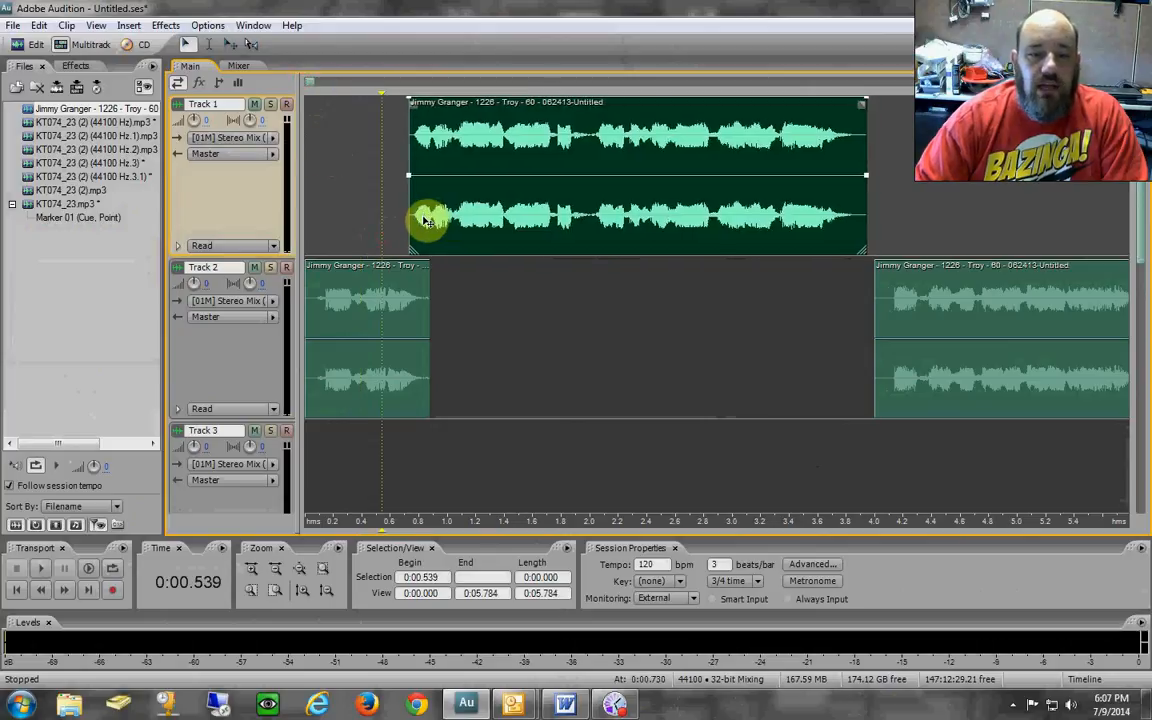
{"action": "left_click_drag", "start_coordinate": [931, 303], "coordinate": [883, 310]}
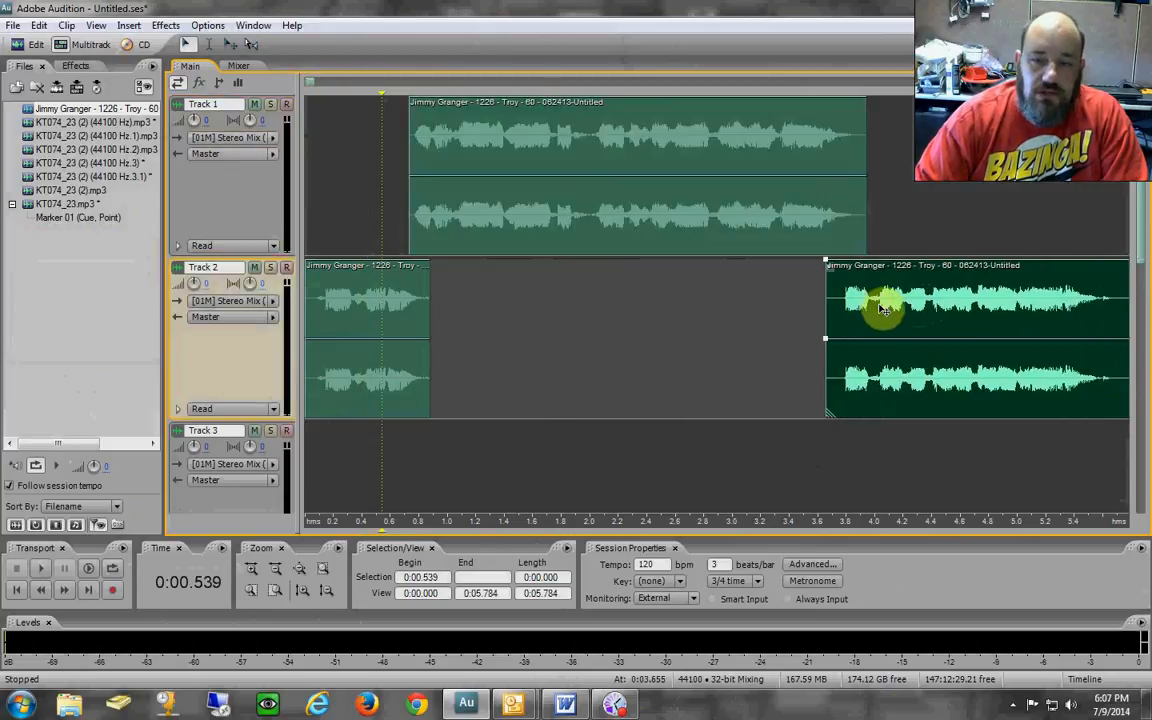
{"action": "scroll", "coordinate": [546, 92], "scroll_direction": "down", "scroll_amount": 2}
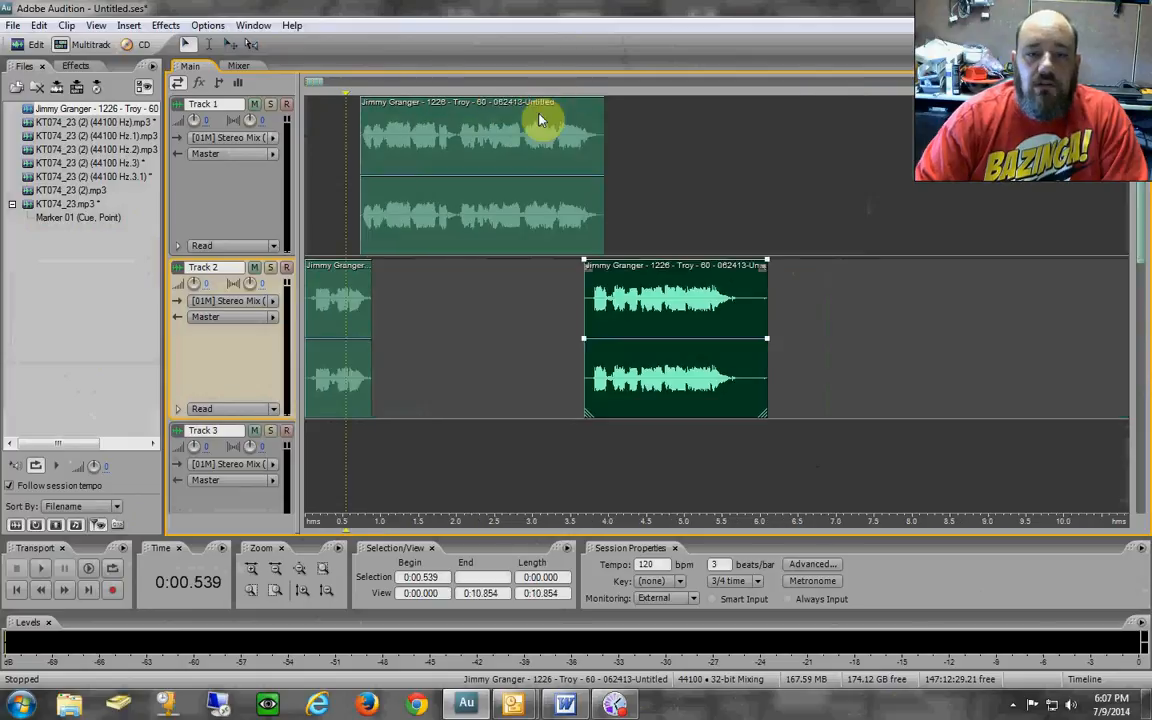
Undo the recent clip moves and the second split so the two voice pieces lie end to end on Track 1.
{"action": "key", "text": "ctrl+z"}
{"action": "key", "text": "ctrl+z"}
{"action": "key", "text": "ctrl+z"}
{"action": "key", "text": "ctrl+z"}
{"action": "key", "text": "ctrl+z"}
{"action": "key", "text": "ctrl+z"}
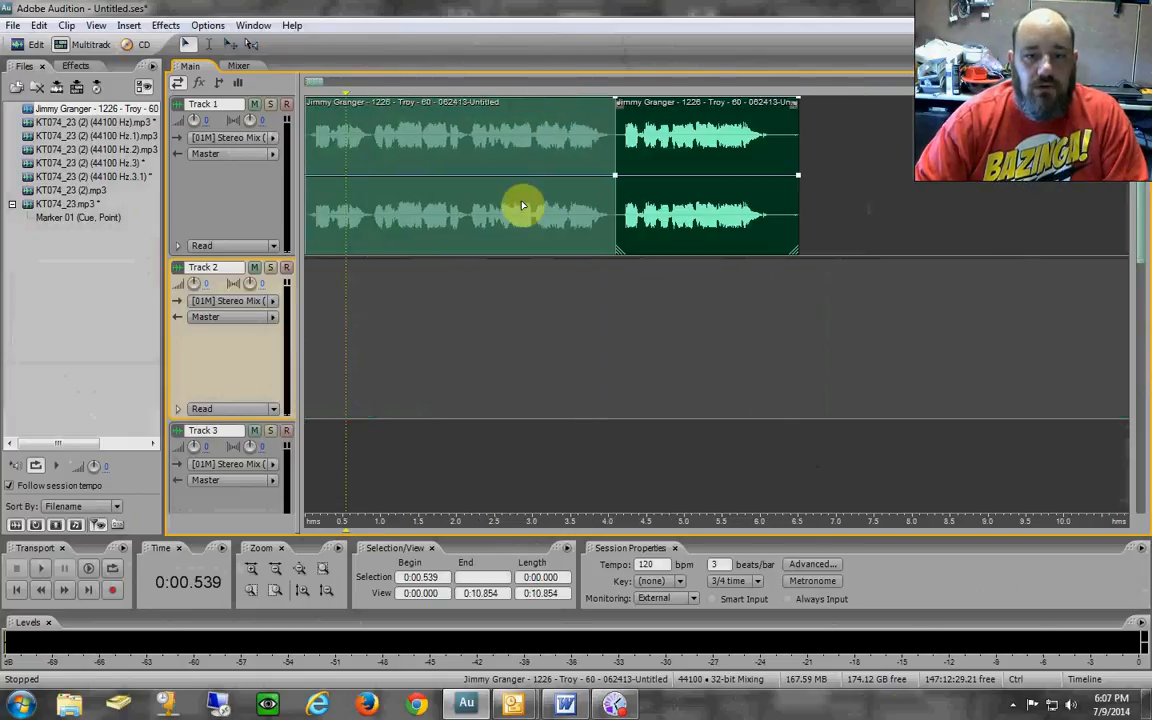
{"action": "left_click", "coordinate": [768, 206]}
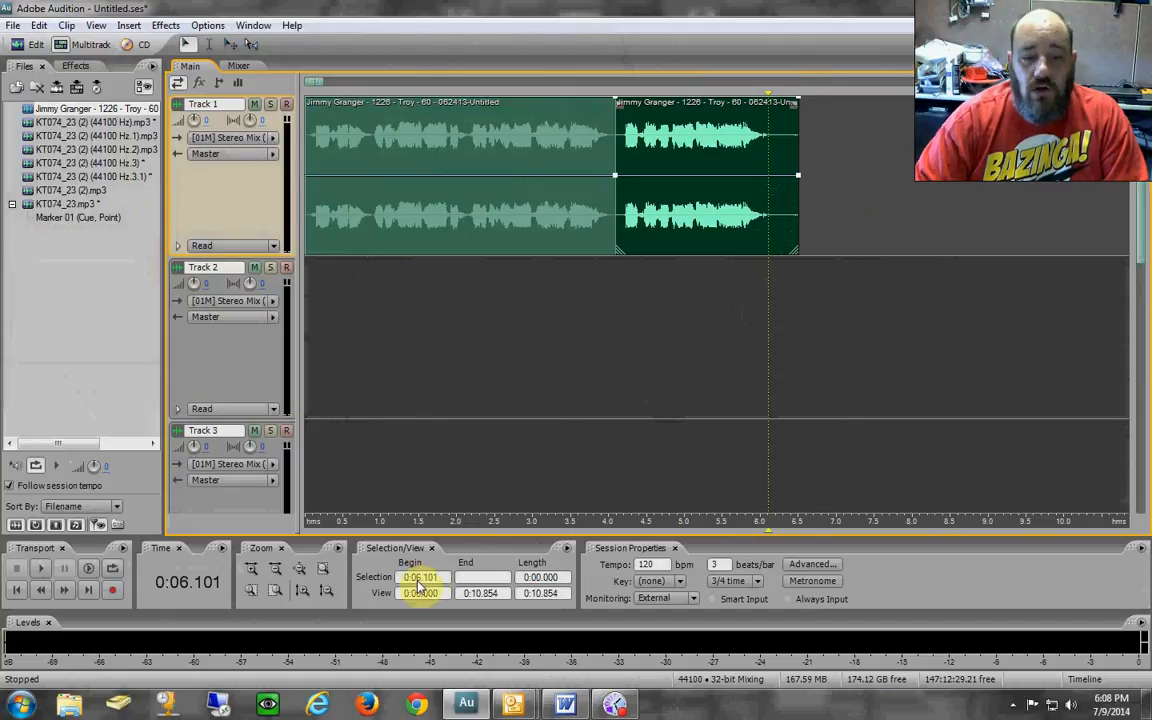
Split the first Track 1 voice clip at about 0.9 s and move the opening piece down to the start of Track 2.
{"action": "left_click", "coordinate": [372, 145]}
{"action": "key", "text": "ctrl+k"}
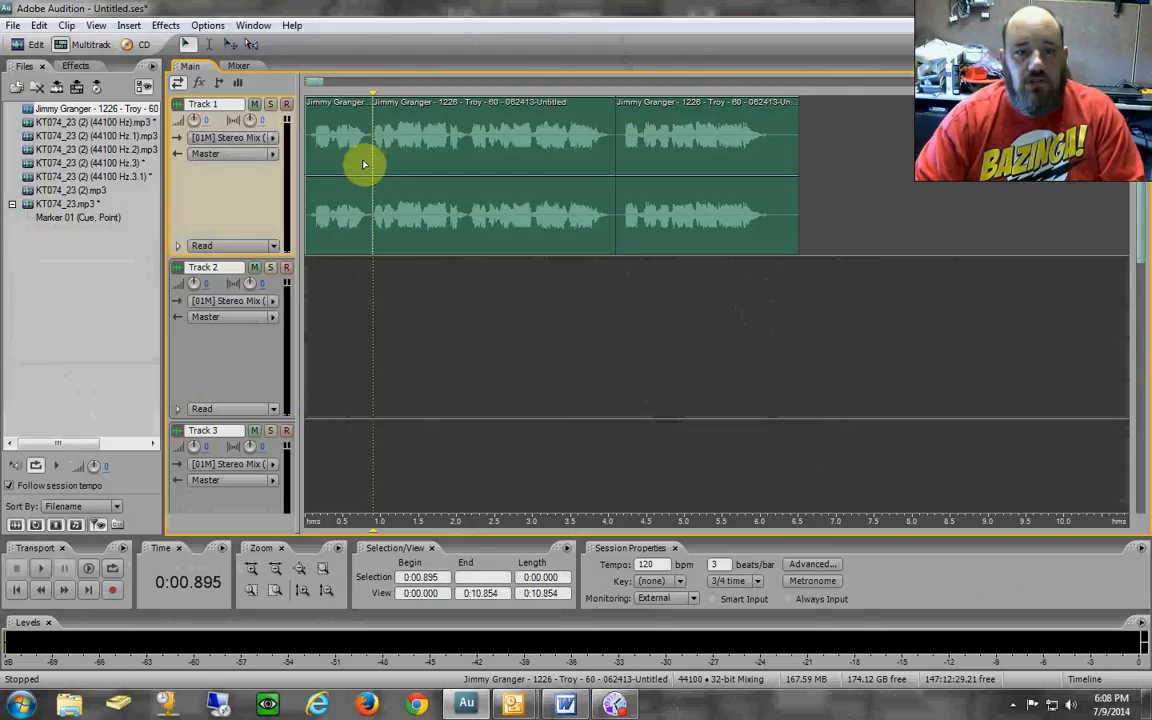
{"action": "left_click_drag", "start_coordinate": [362, 160], "coordinate": [347, 283]}
Overlap the voice pieces by placing the last clip on Track 2 at about 3.69 s and starting the Track 1 clip at about 0.75 s.
{"action": "left_click_drag", "start_coordinate": [699, 175], "coordinate": [671, 176]}
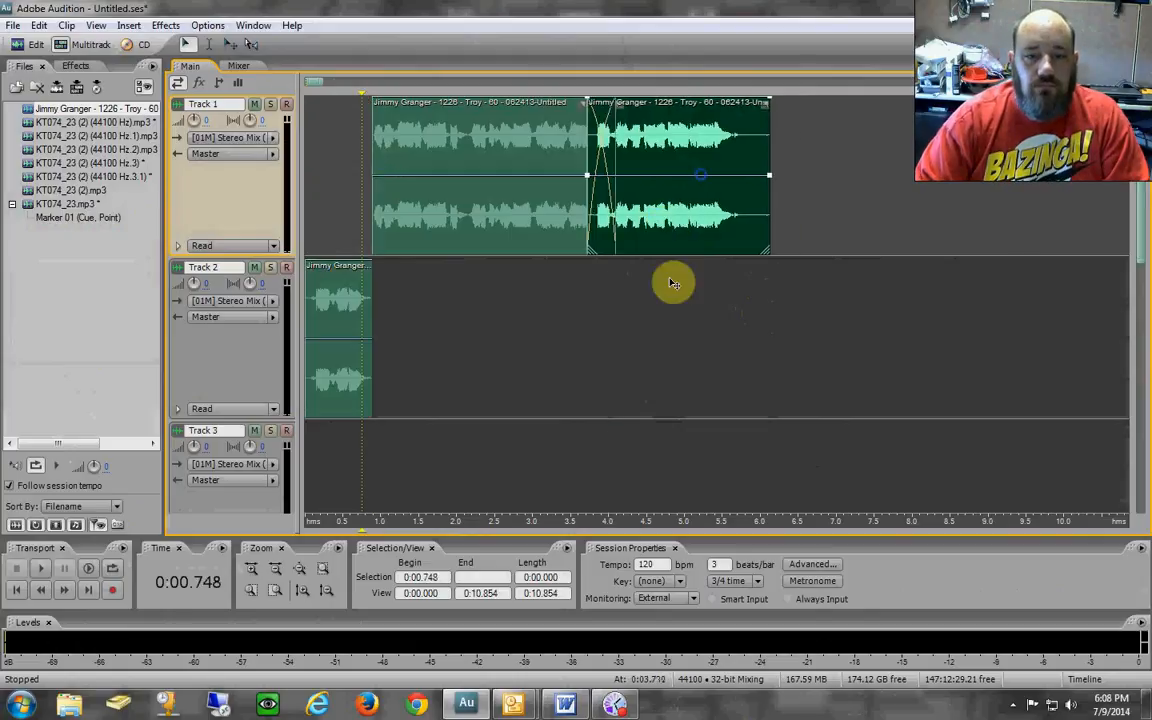
{"action": "left_click_drag", "start_coordinate": [671, 283], "coordinate": [666, 284]}
{"action": "left_click_drag", "start_coordinate": [516, 224], "coordinate": [505, 225]}
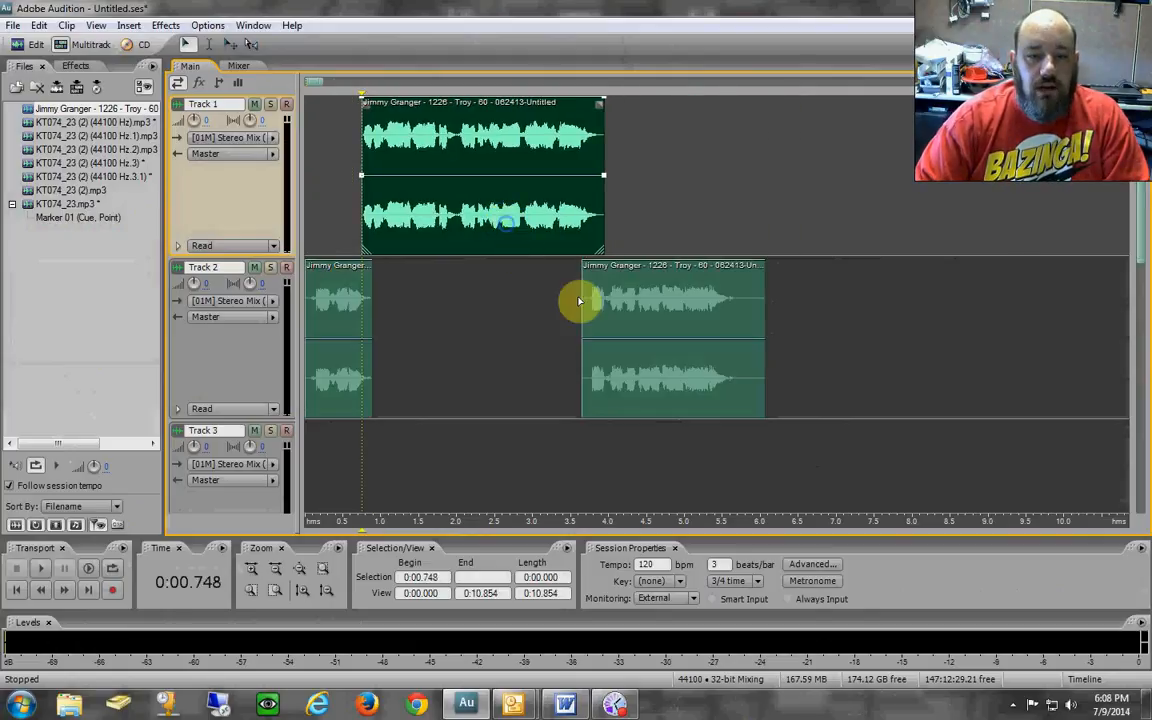
{"action": "left_click_drag", "start_coordinate": [578, 301], "coordinate": [598, 340]}
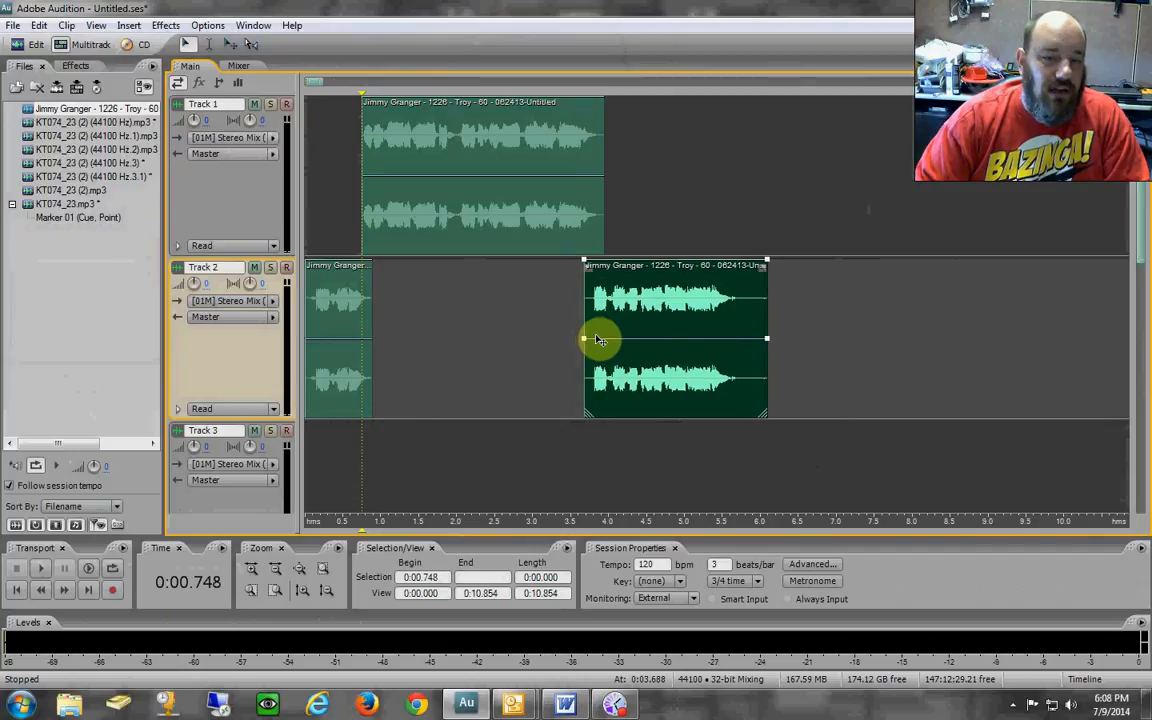
Play the session from near the start to hear the overlapping voice pieces.
{"action": "left_click", "coordinate": [353, 235]}
{"action": "key", "text": "space"}
{"action": "left_click", "coordinate": [323, 214]}
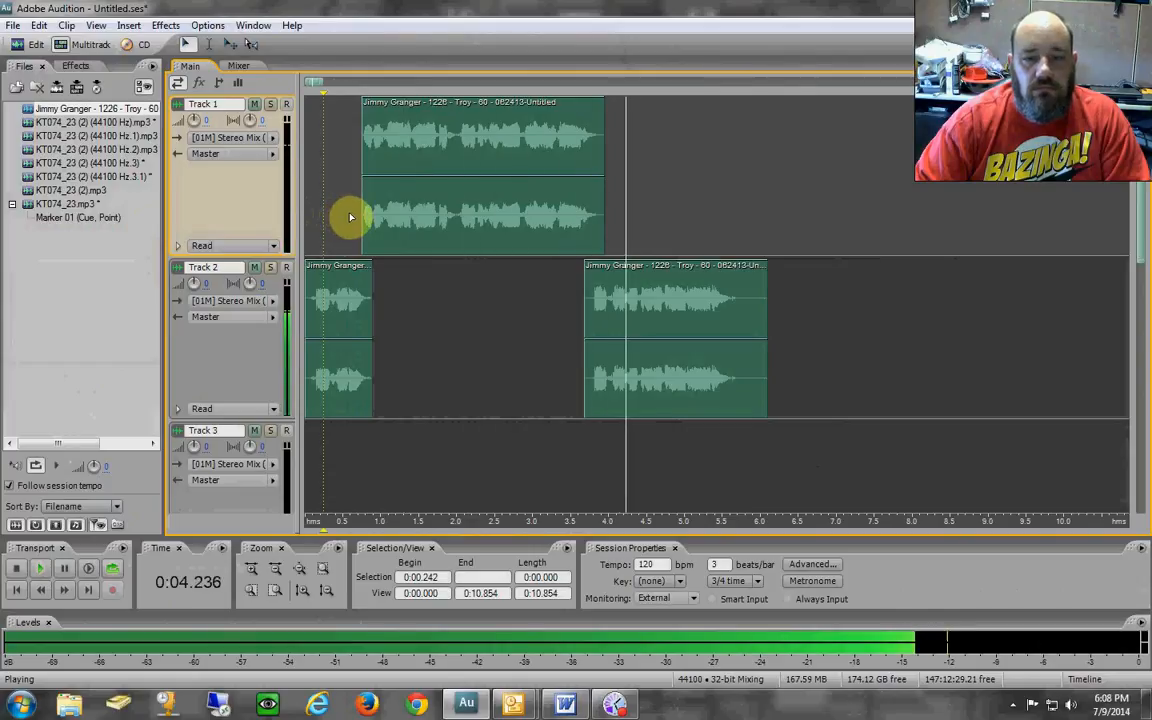
{"action": "key", "text": "space"}
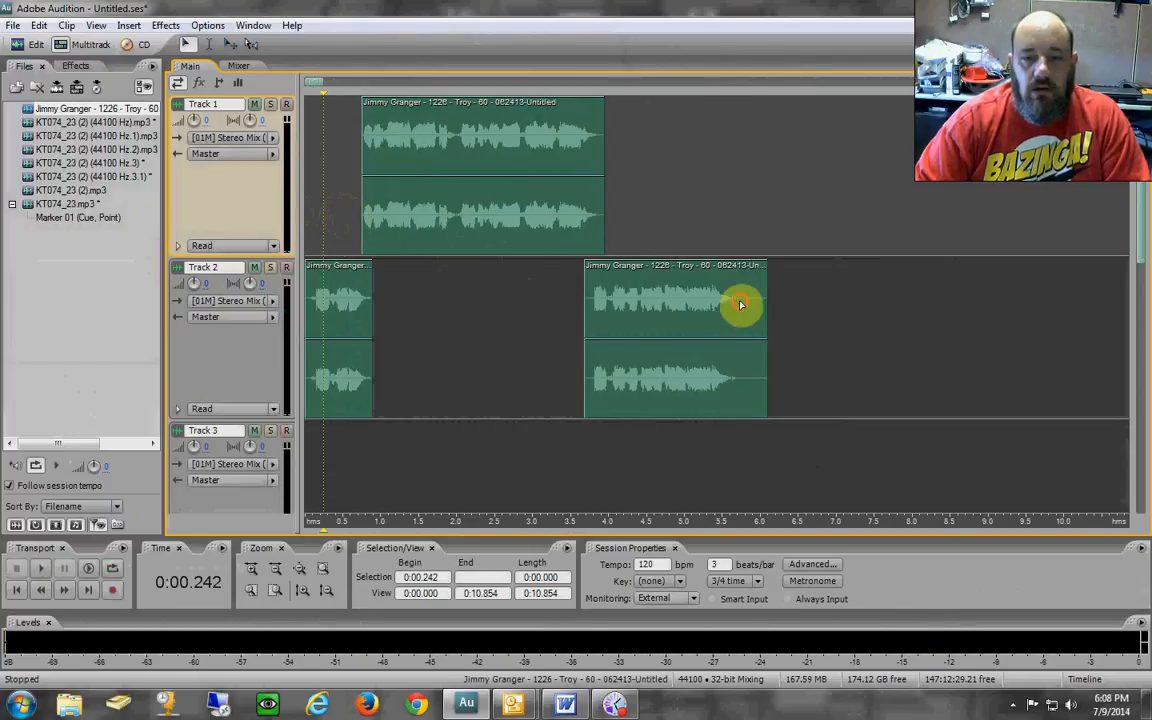
Split the Track 1 voice clip in the pause at 2.0 s.
{"action": "left_click", "coordinate": [740, 303]}
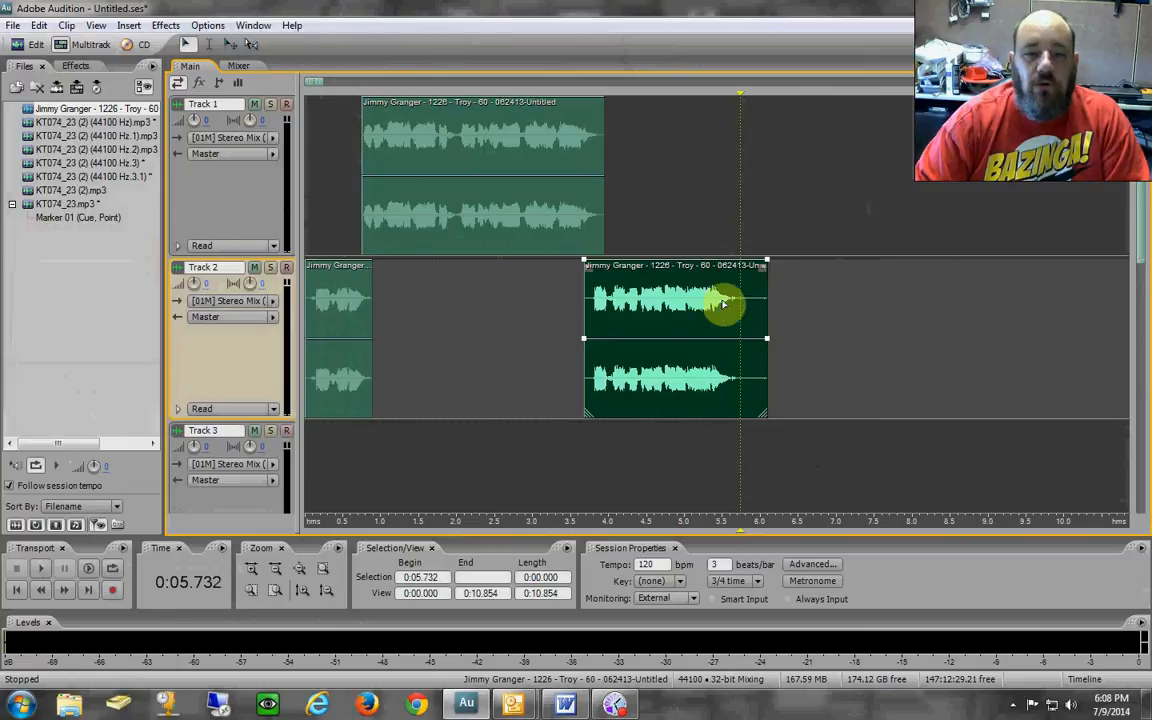
{"action": "scroll", "coordinate": [389, 90], "scroll_direction": "up", "scroll_amount": 3}
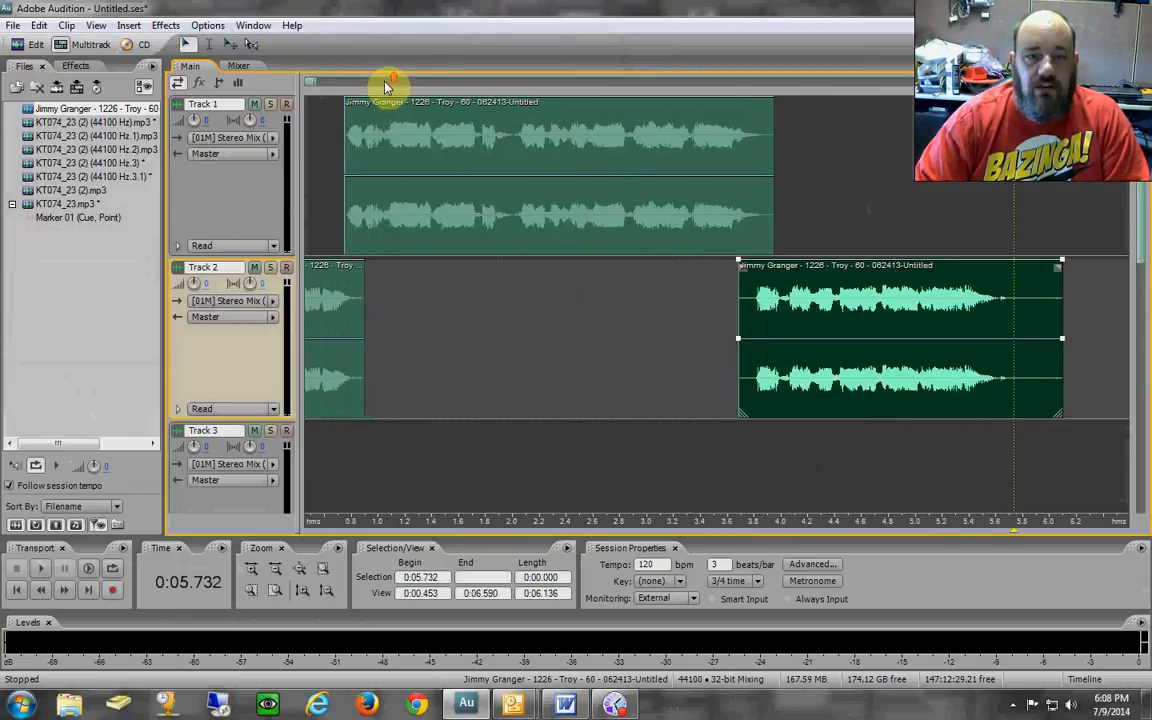
{"action": "left_click", "coordinate": [509, 147]}
{"action": "right_click", "coordinate": [514, 175]}
{"action": "left_click", "coordinate": [617, 370]}
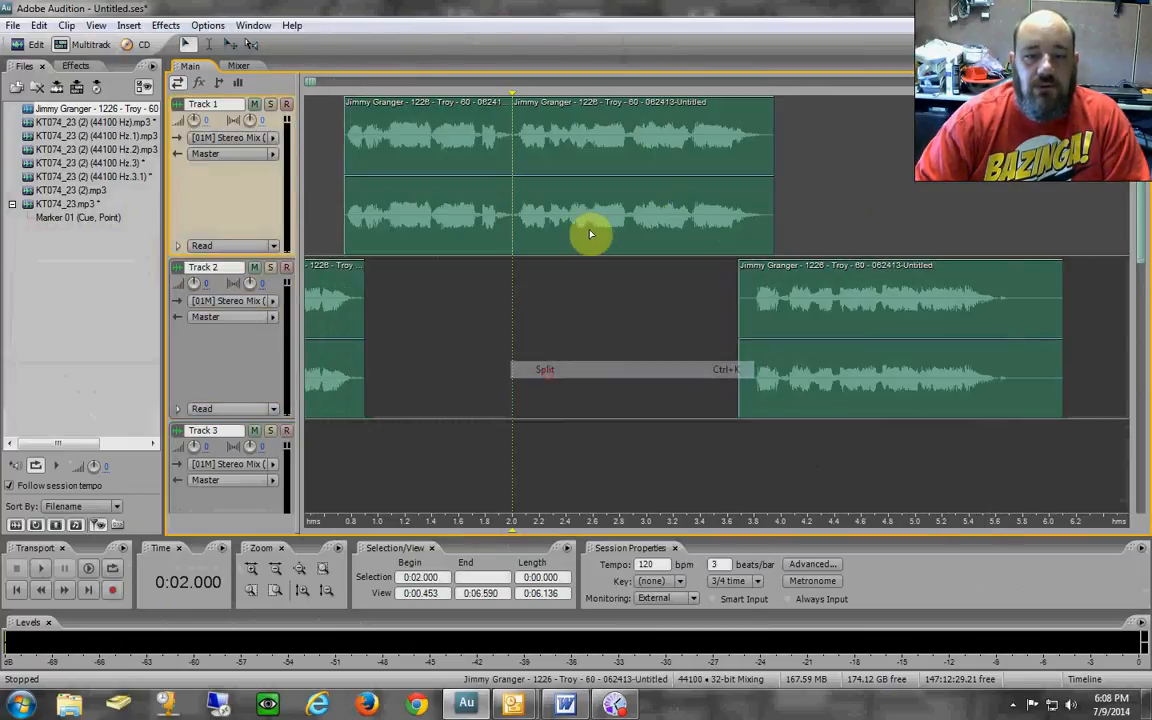
Move the second half of the split clip to Track 2 at about 1.9 s and the last clip to Track 1 at about 3.52 s.
{"action": "left_click_drag", "start_coordinate": [789, 304], "coordinate": [901, 303]}
{"action": "left_click_drag", "start_coordinate": [641, 200], "coordinate": [630, 288]}
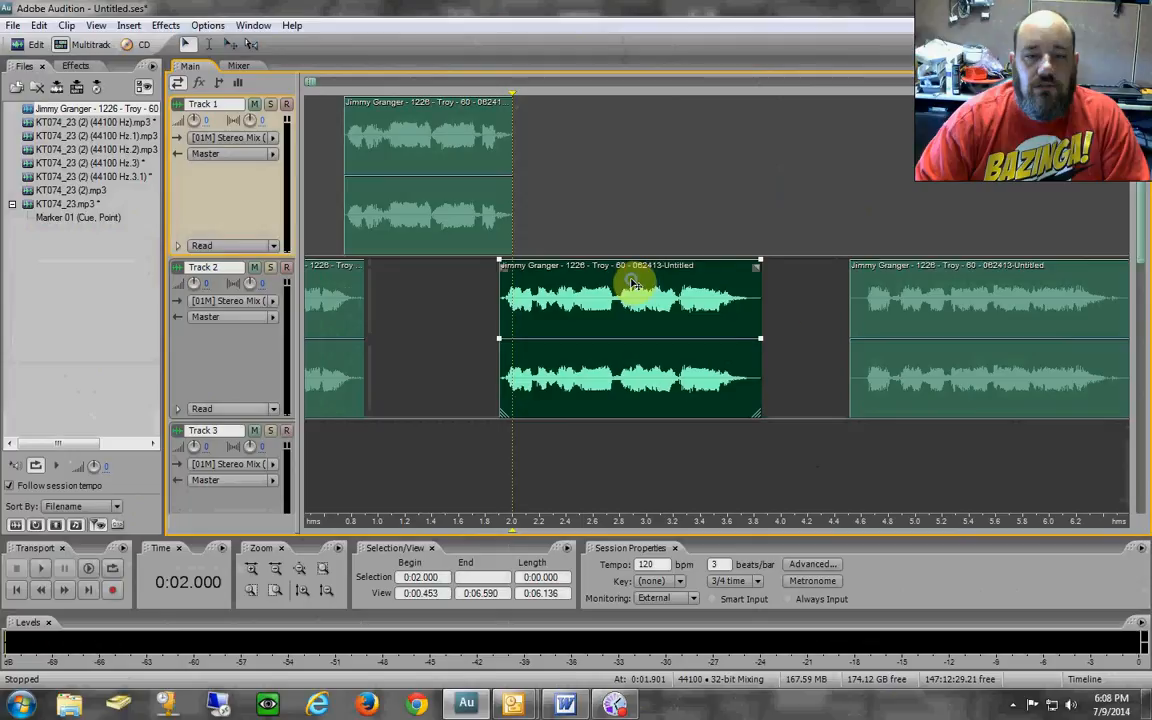
{"action": "left_click_drag", "start_coordinate": [879, 316], "coordinate": [748, 216]}
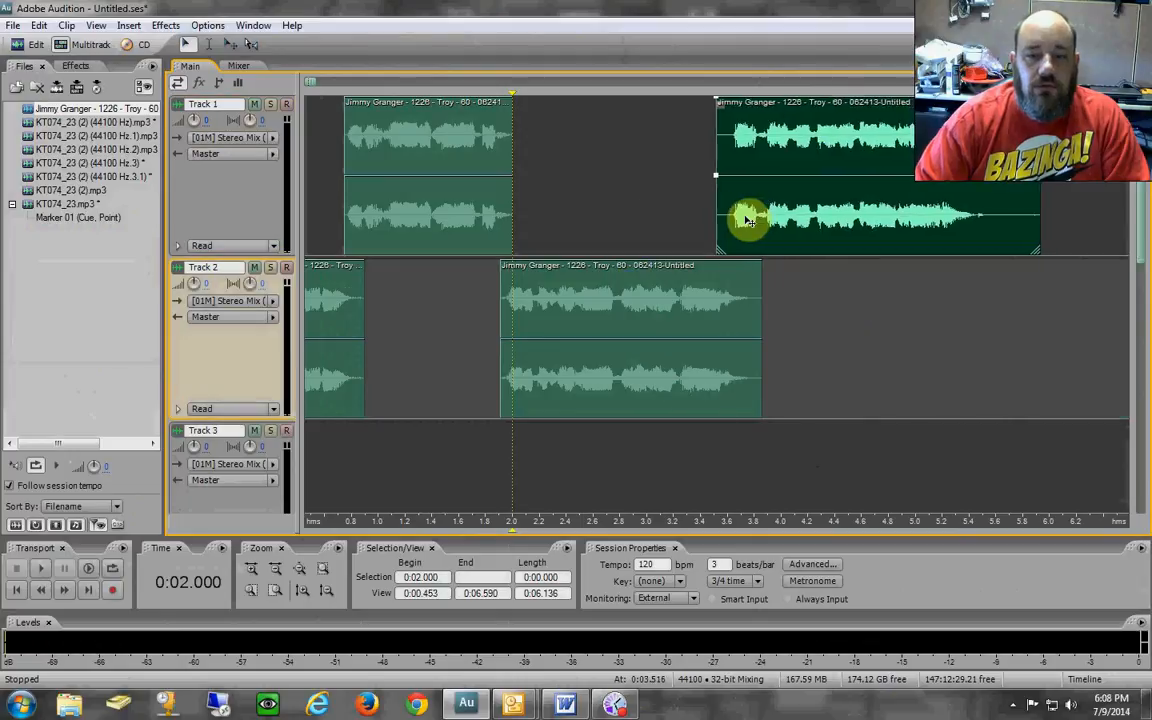
Play the alternating voice pieces on both tracks from the start of the session.
{"action": "scroll", "coordinate": [405, 88], "scroll_direction": "down", "scroll_amount": 3}
{"action": "scroll", "coordinate": [405, 88], "scroll_direction": "down", "scroll_amount": 3}
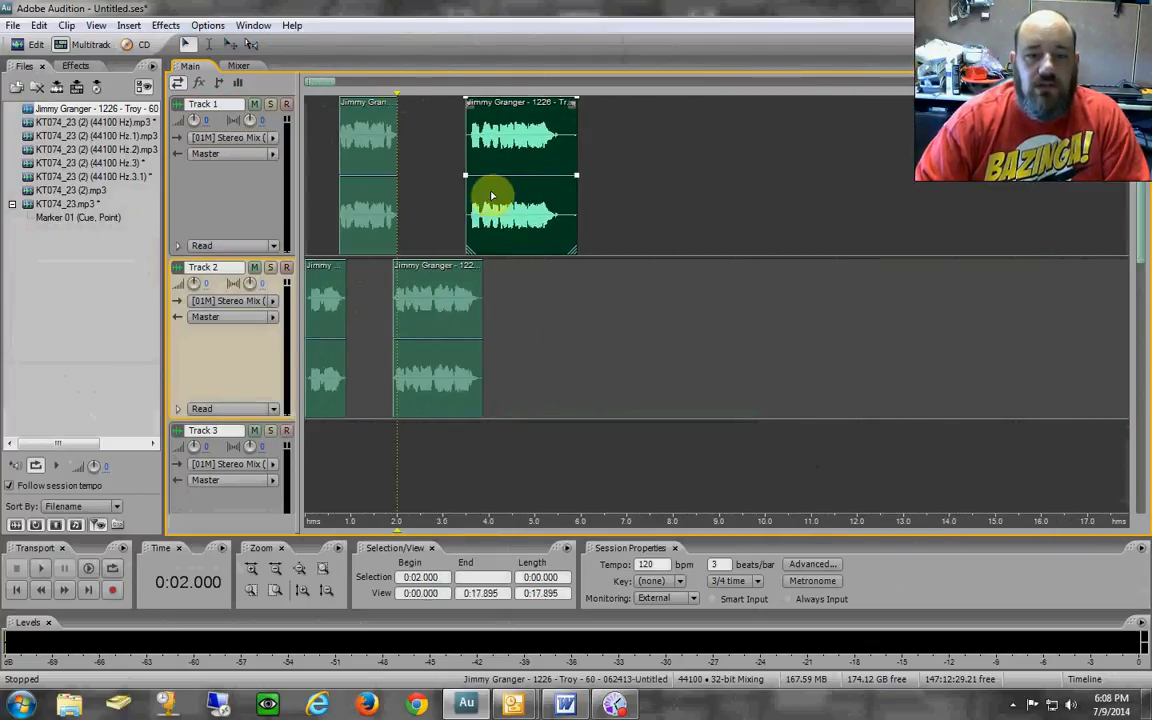
{"action": "left_click", "coordinate": [517, 296]}
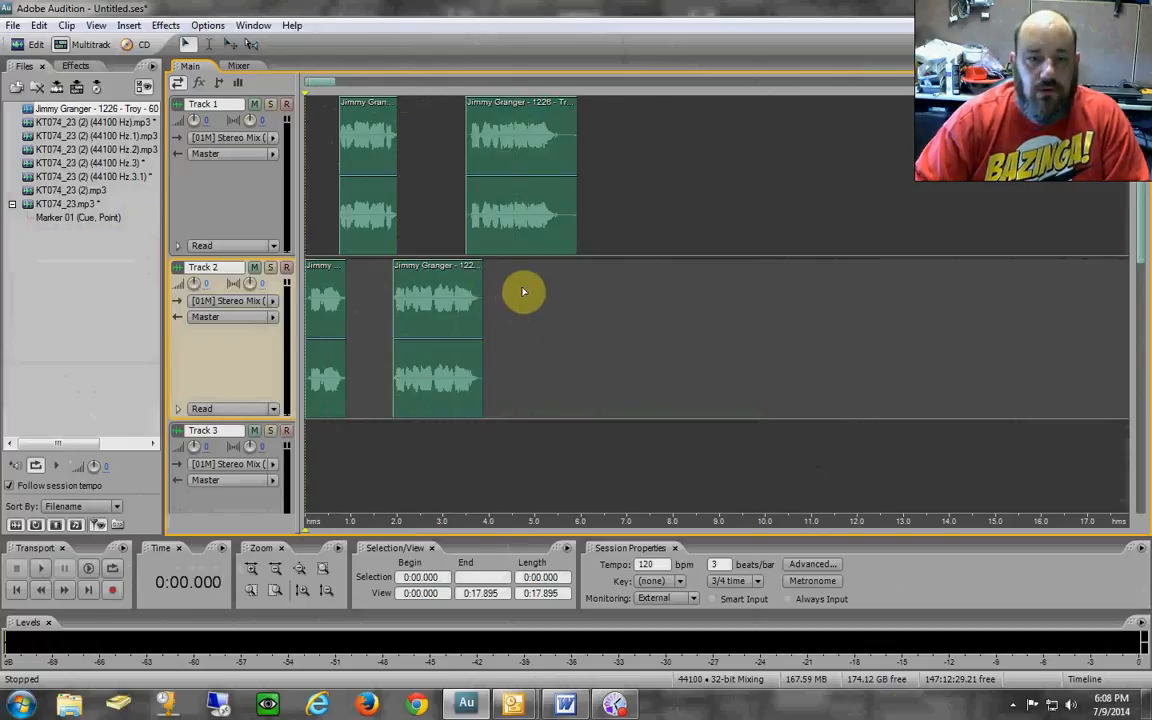
{"action": "key", "text": "space"}
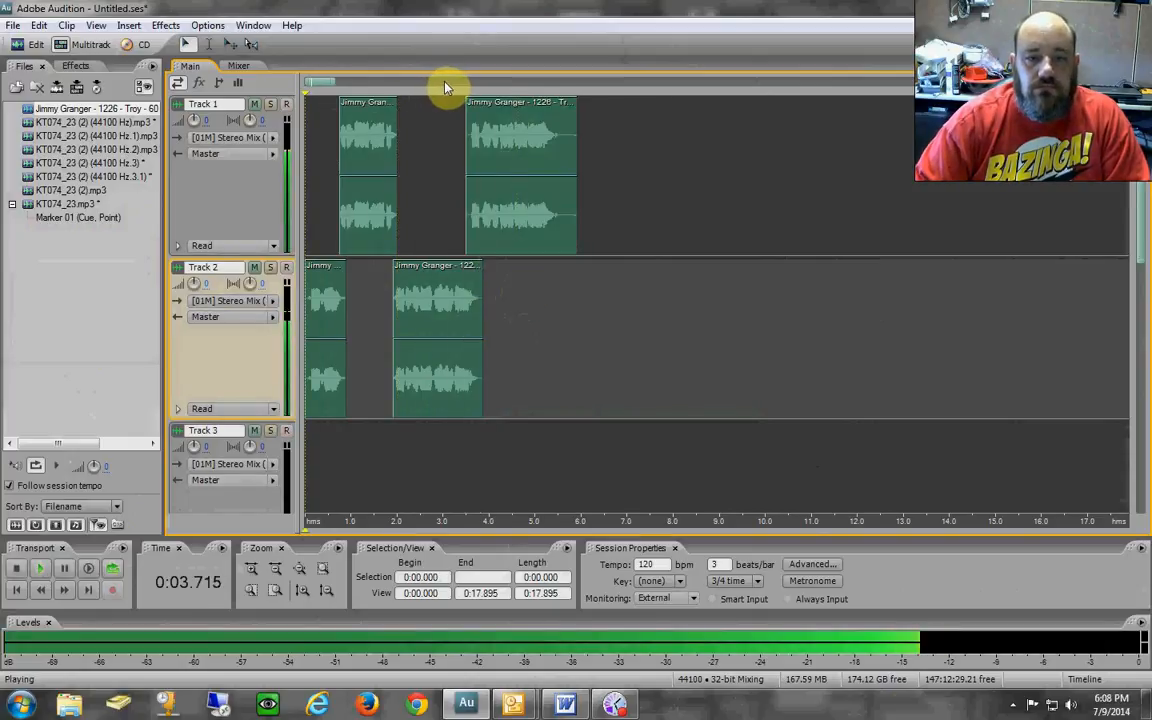
{"action": "key", "text": "space"}
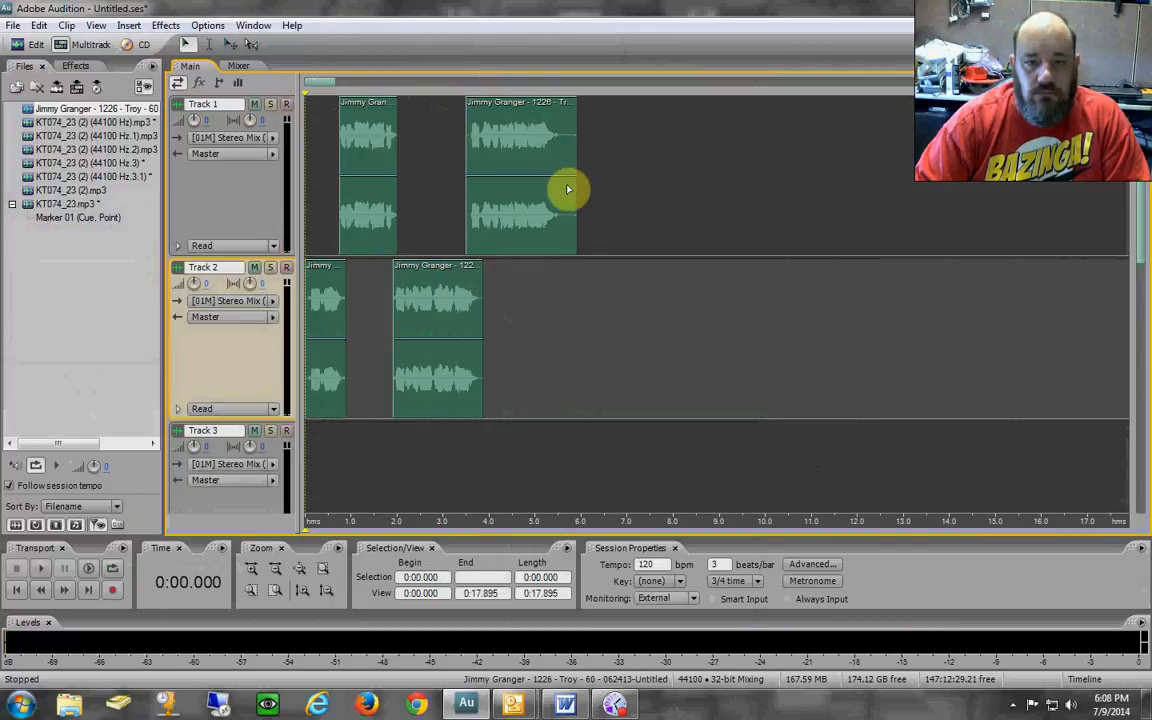
Mute Track 1 and play the session from the start to hear only Track 2.
{"action": "left_click", "coordinate": [559, 162]}
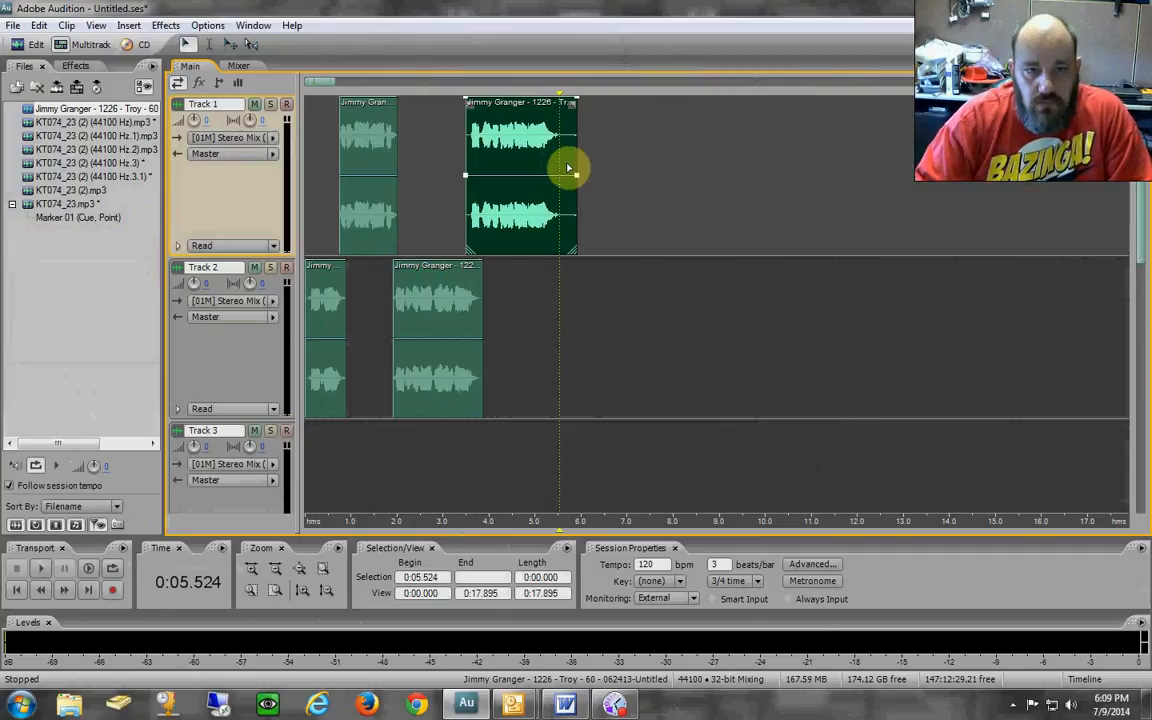
{"action": "left_click", "coordinate": [256, 105]}
{"action": "left_click", "coordinate": [311, 138]}
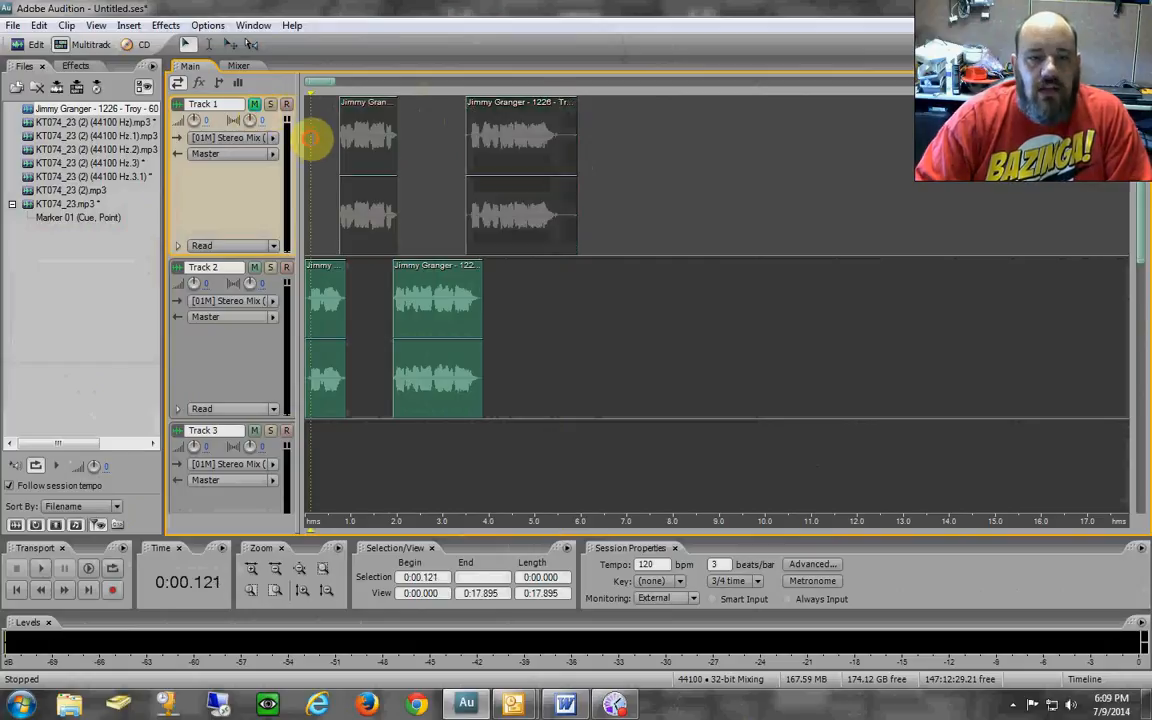
{"action": "key", "text": "space"}
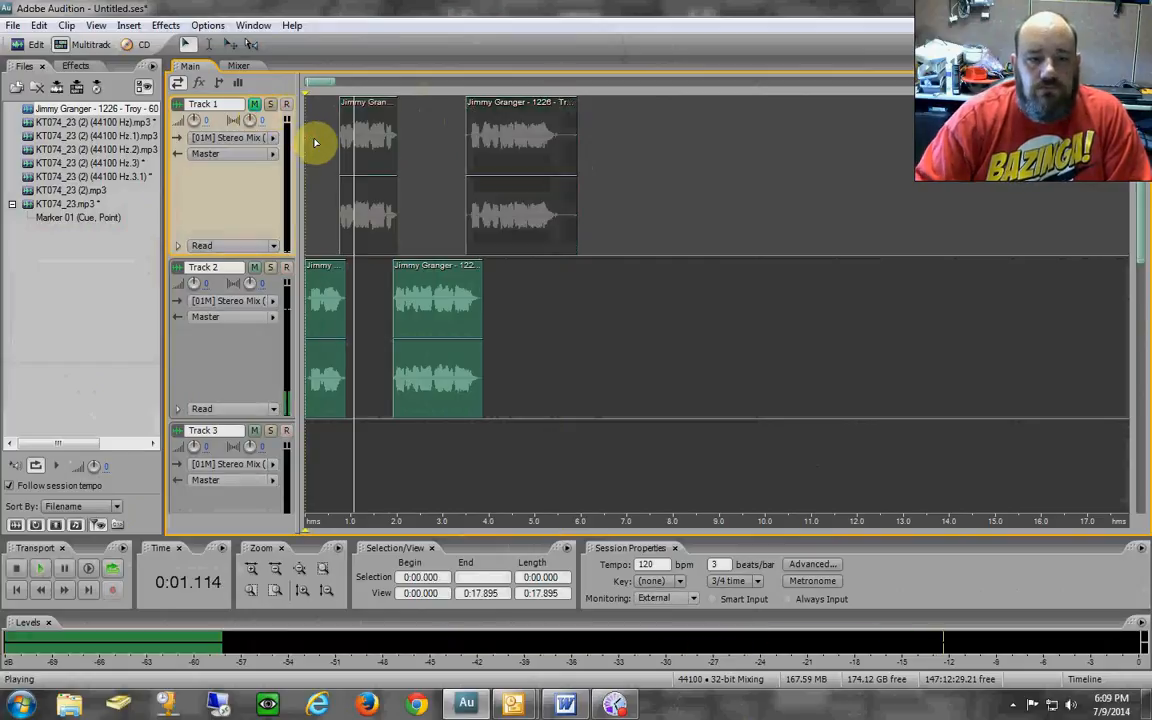
{"action": "key", "text": "space"}
Unmute Track 1, solo it instead and play the session from the start.
{"action": "left_click", "coordinate": [256, 105]}
{"action": "left_click", "coordinate": [270, 104]}
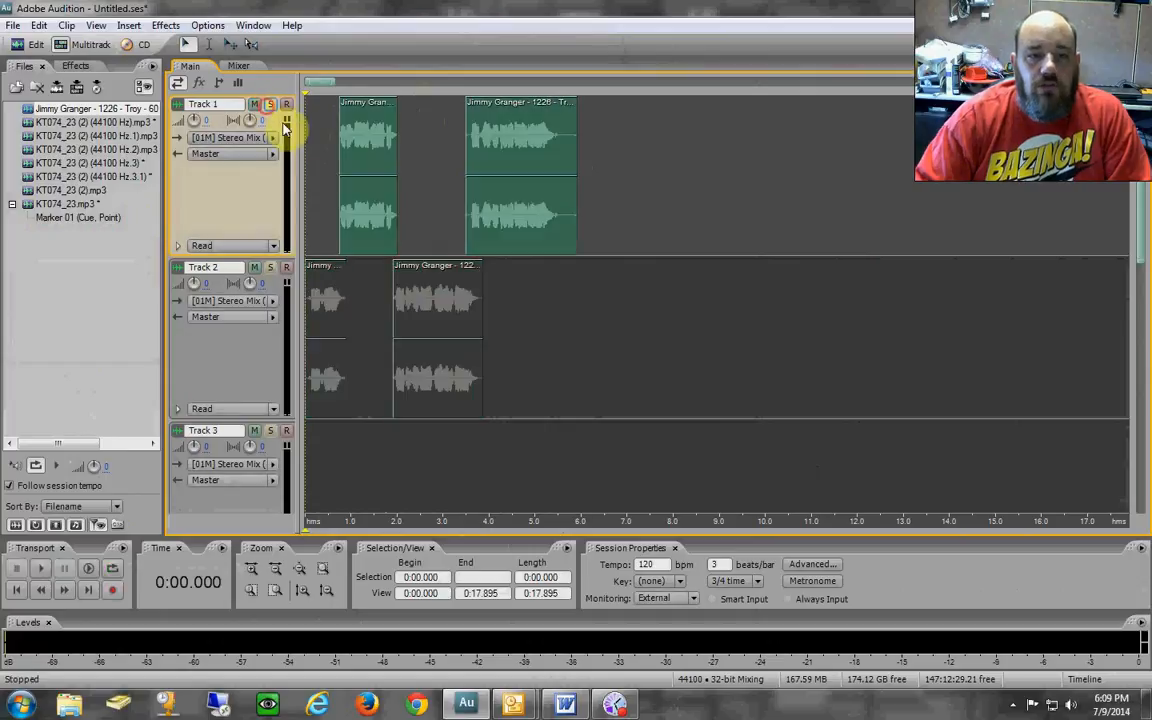
{"action": "left_click", "coordinate": [316, 140]}
{"action": "key", "text": "Home"}
{"action": "key", "text": "space"}
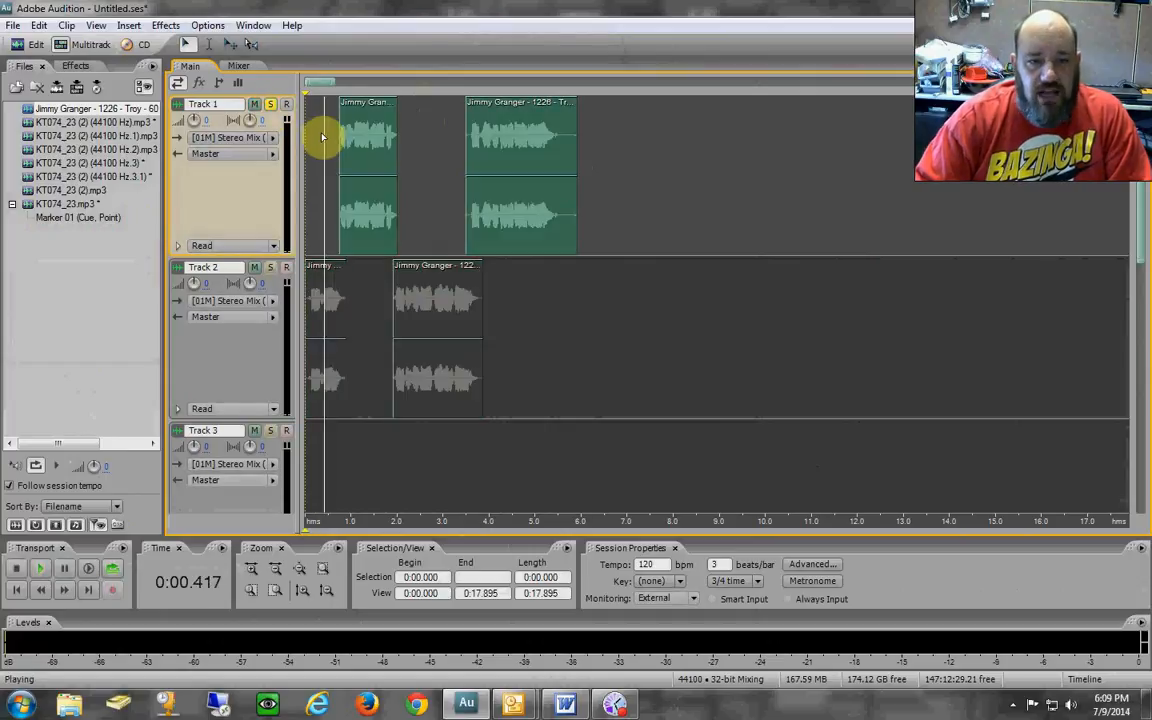
{"action": "key", "text": "space"}
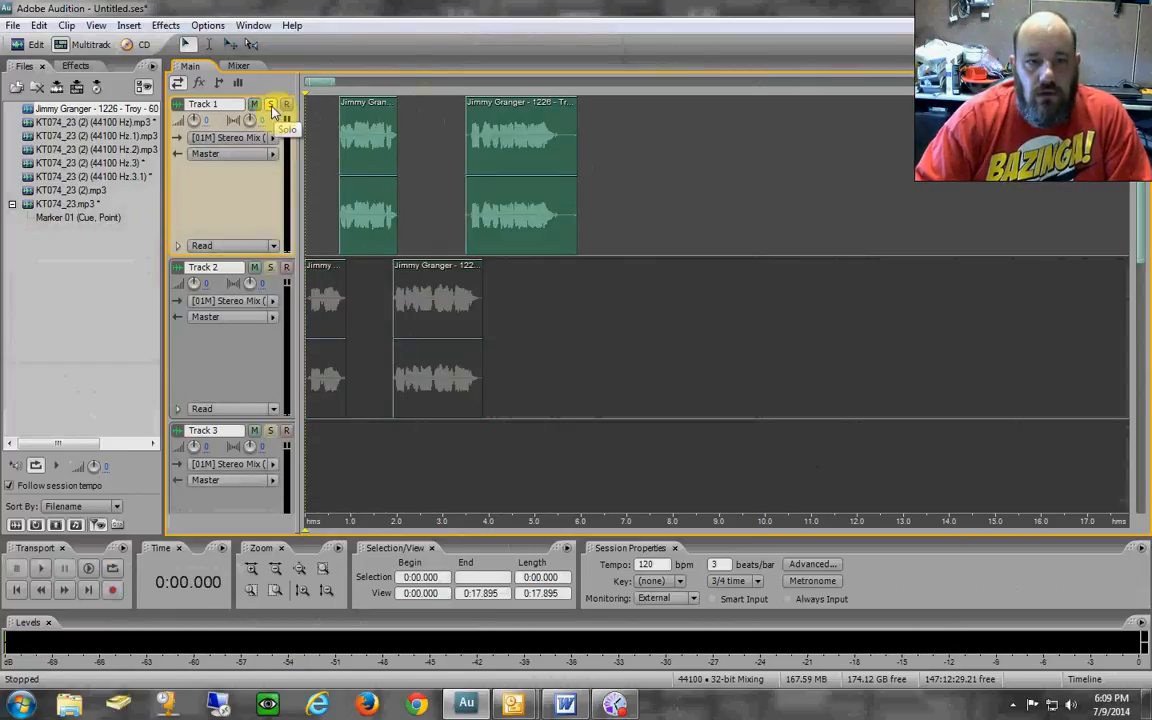
Turn off solo on Track 1 and arm the track for recording, dismissing the sound card driver notice.
{"action": "left_click", "coordinate": [271, 104]}
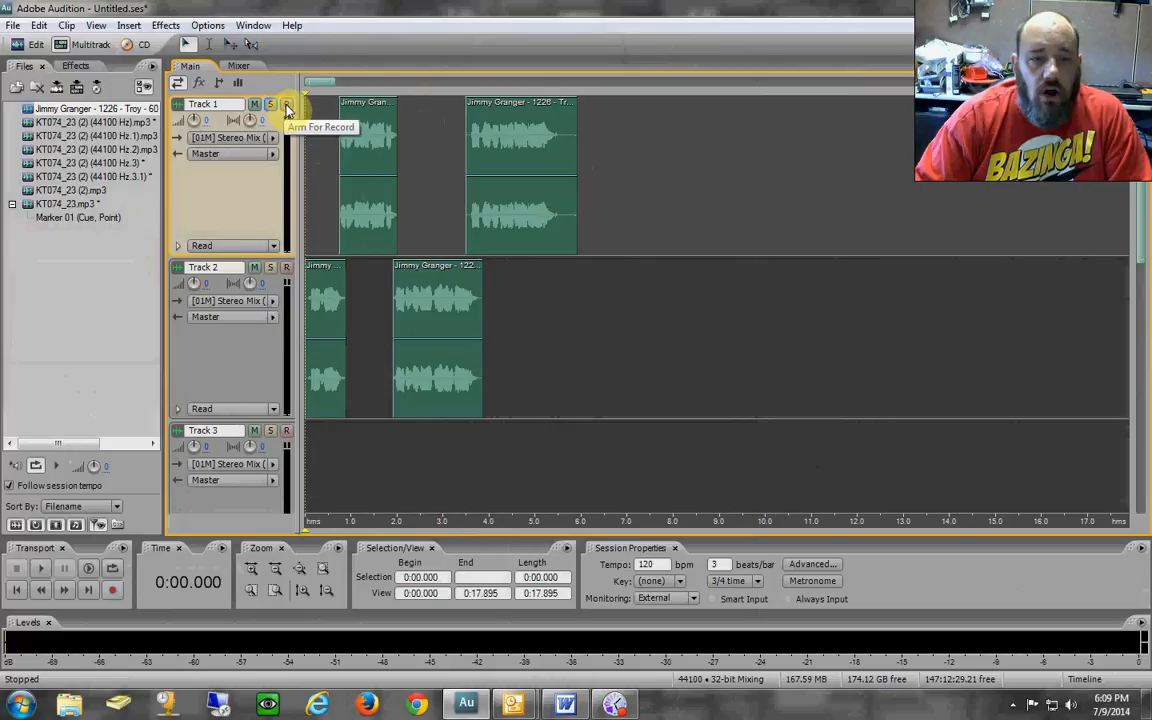
{"action": "left_click", "coordinate": [286, 104]}
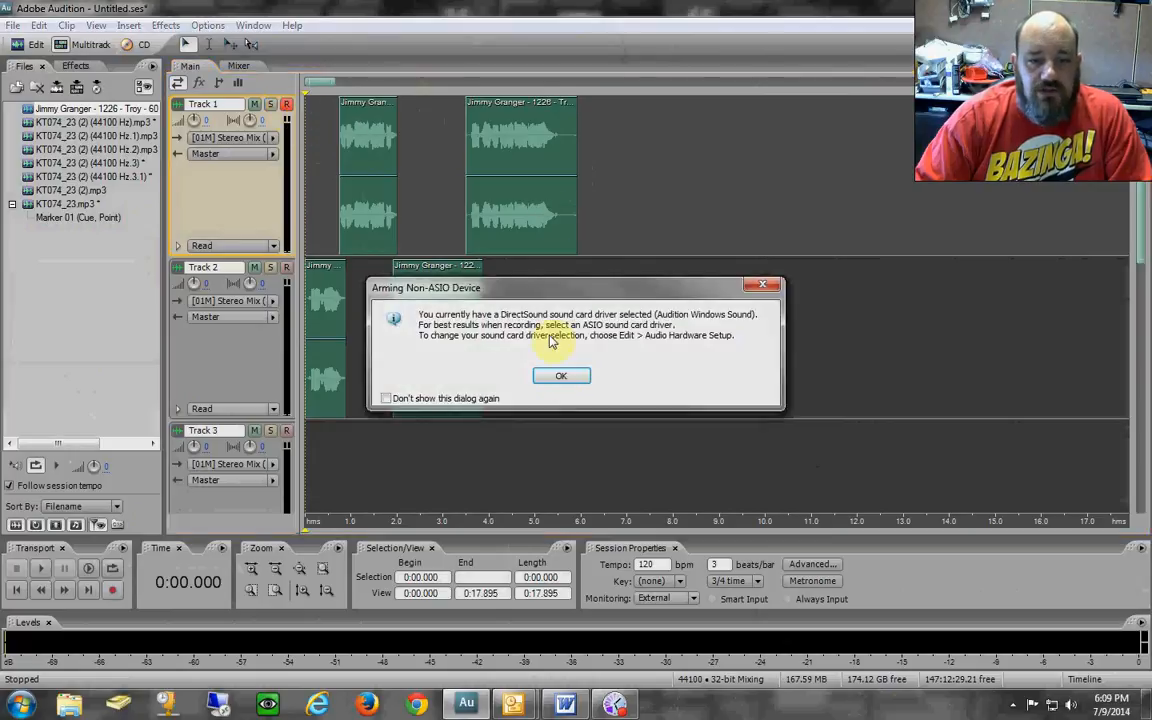
{"action": "left_click", "coordinate": [561, 373]}
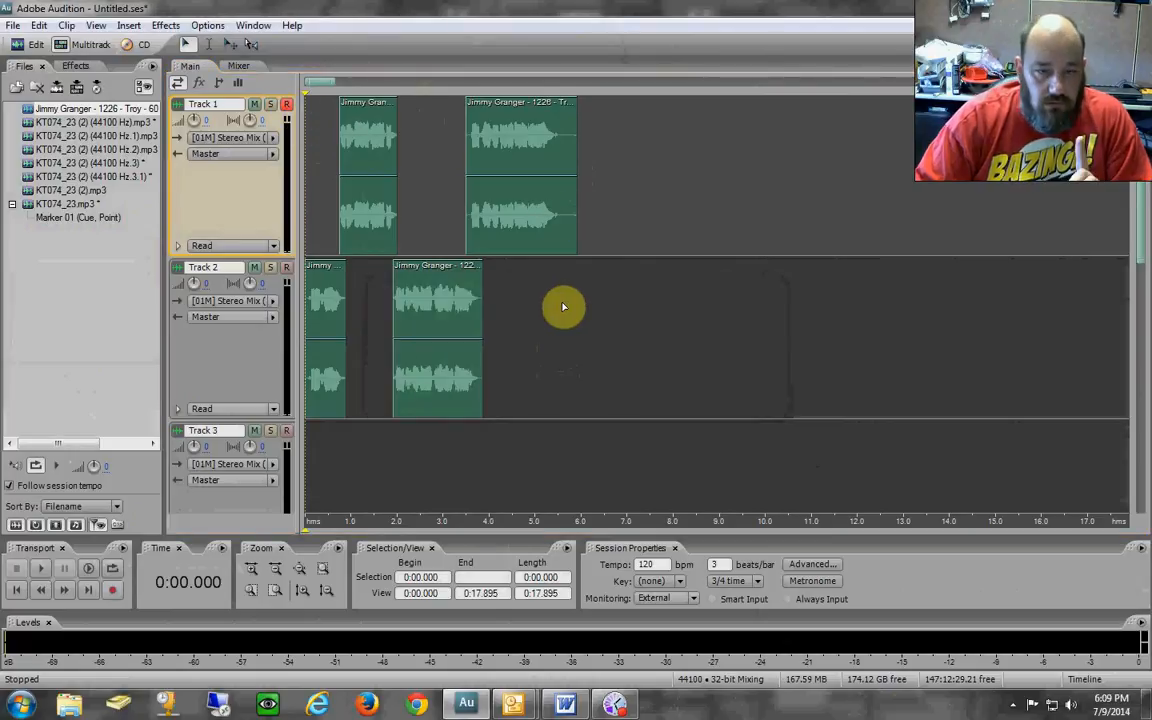
Disarm Track 1, and demonstrate arming Track 3 for recording and disarming it again.
{"action": "left_click", "coordinate": [601, 224]}
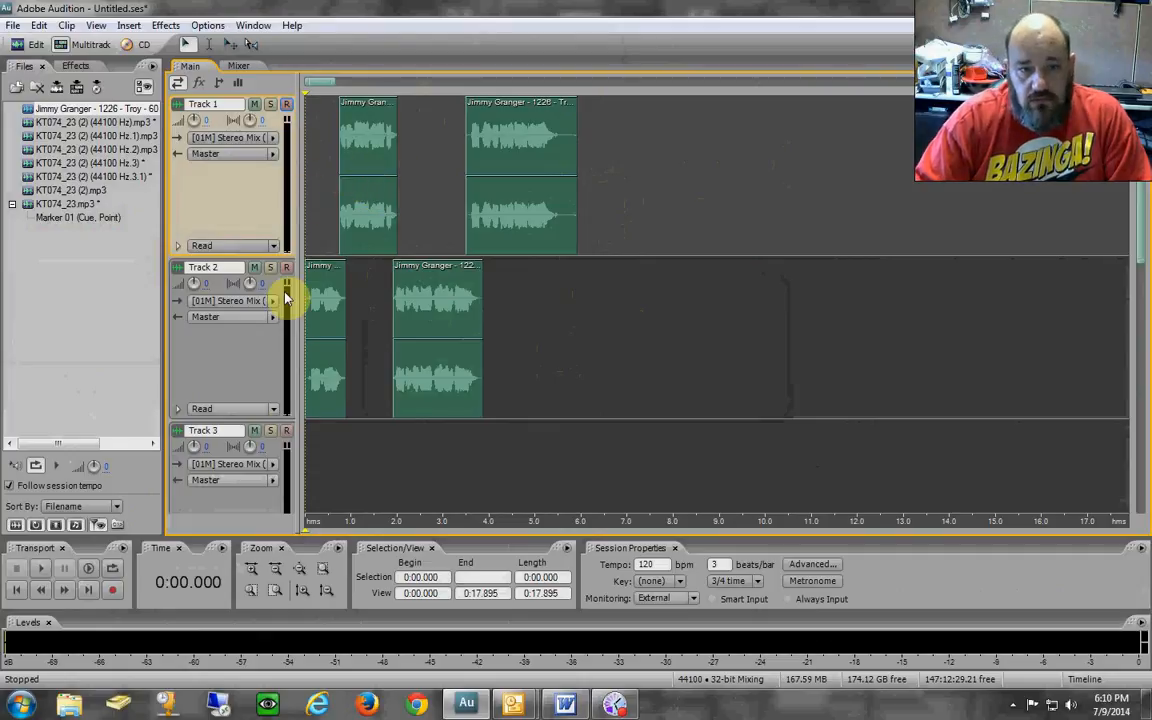
{"action": "left_click", "coordinate": [287, 432]}
{"action": "left_click", "coordinate": [550, 372]}
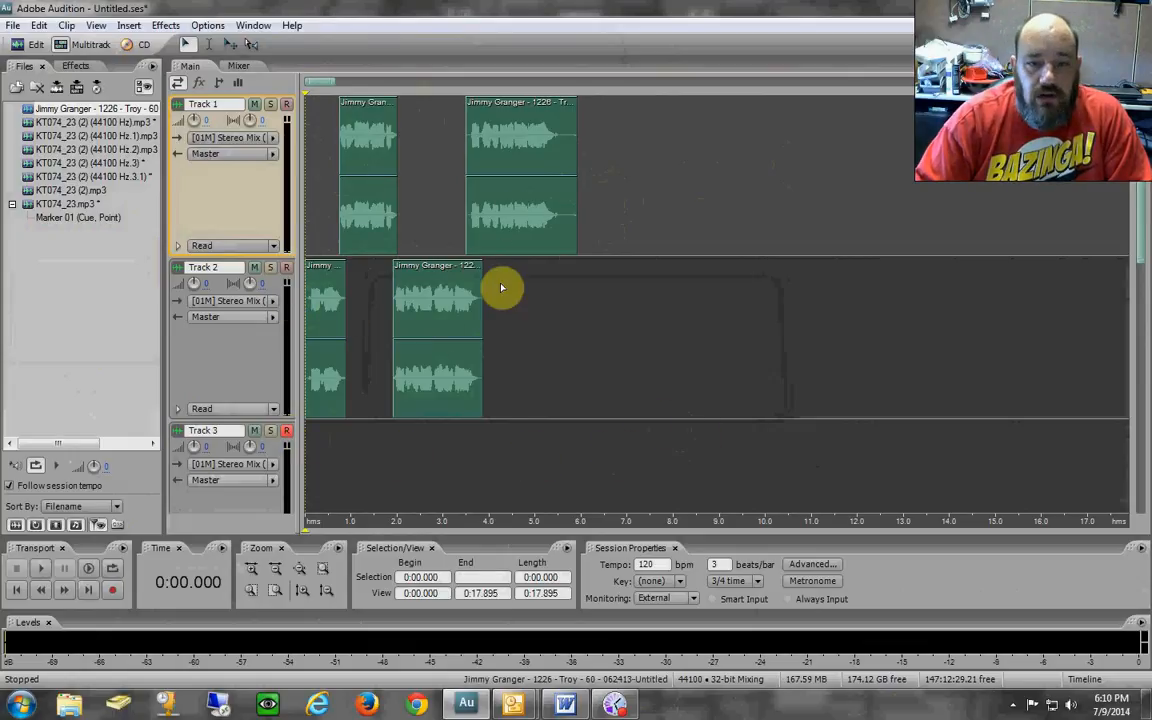
{"action": "left_click", "coordinate": [288, 432]}
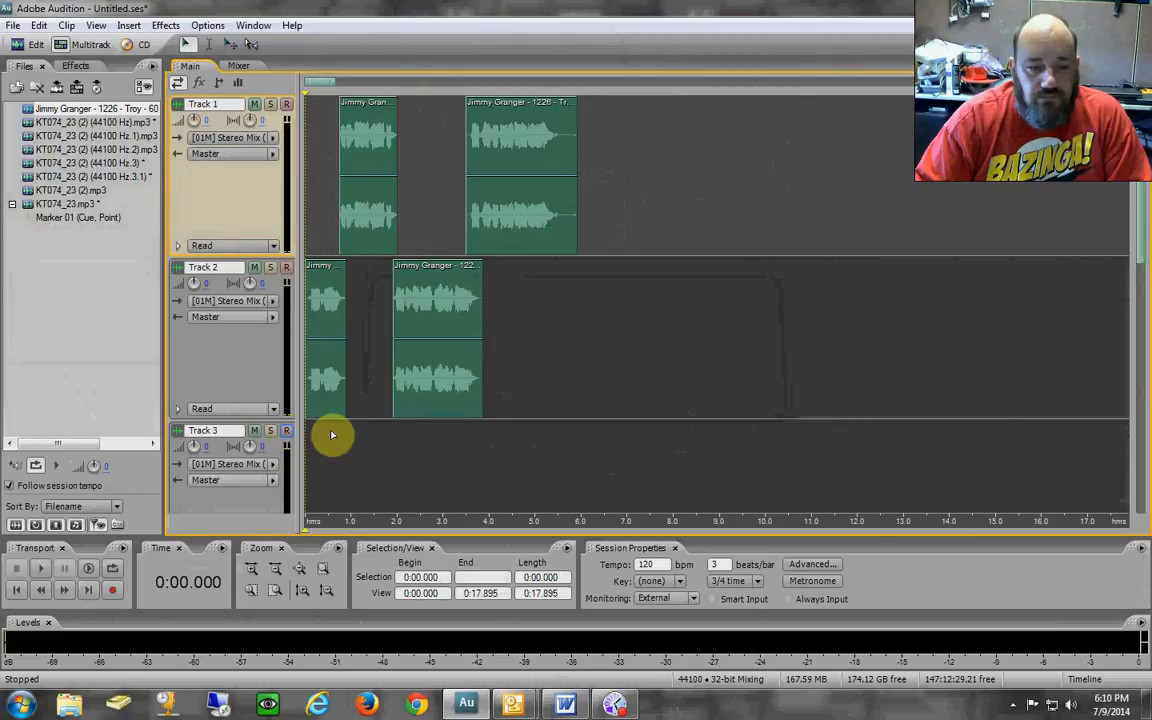